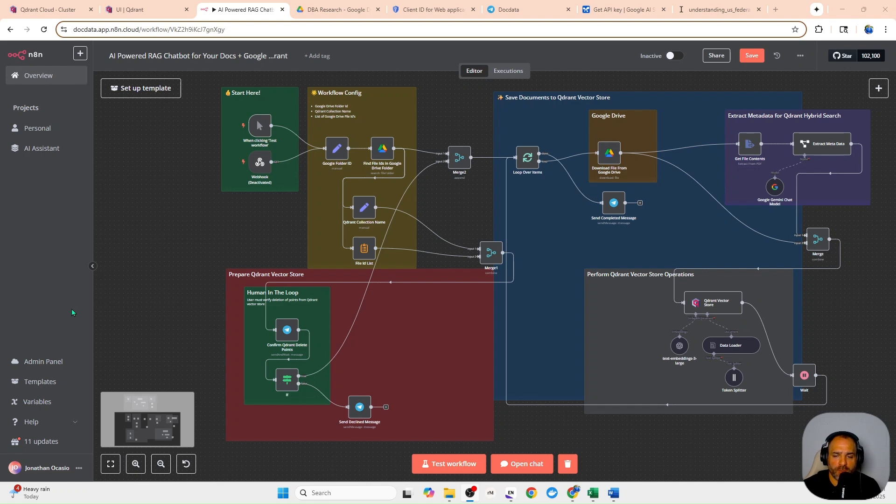
# Check the DBA Research folder in Google Drive, then save the n8n workflow and run it from its manual trigger.
pyautogui.click(346, 10)
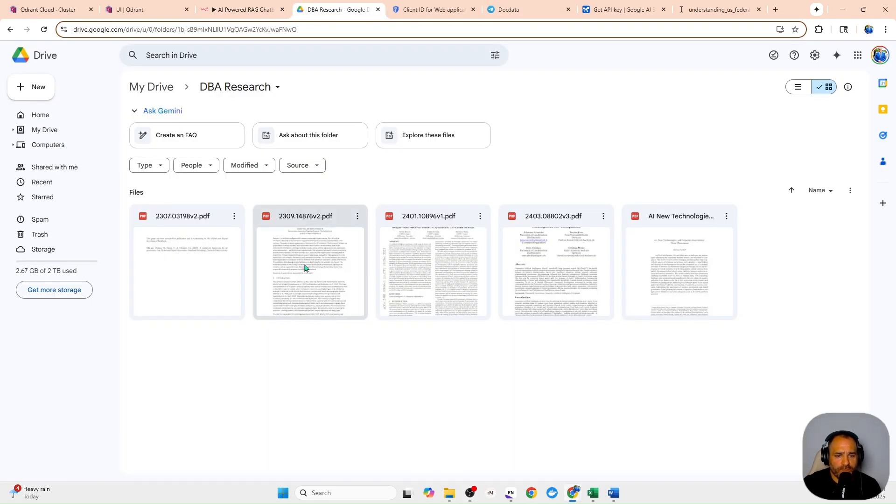
pyautogui.hotkey('ctrl', 'shift', 'Tab')
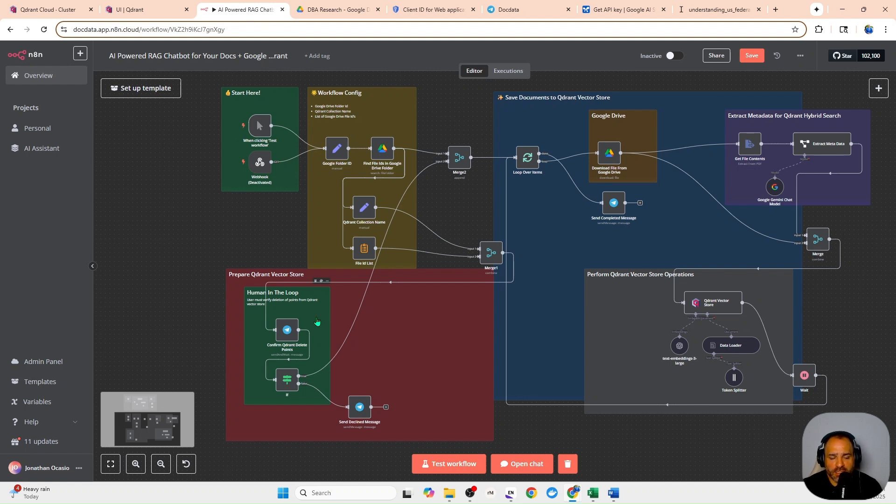
pyautogui.hotkey('ctrl', 's')
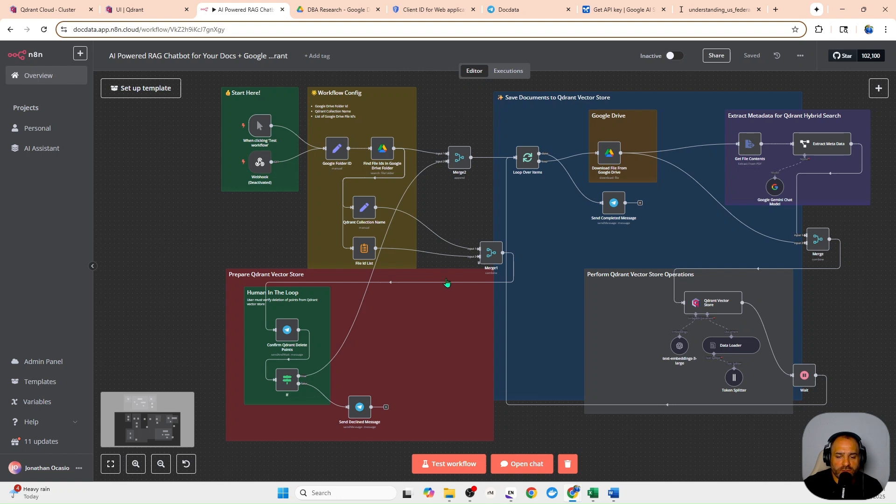
pyautogui.moveTo(259, 127)
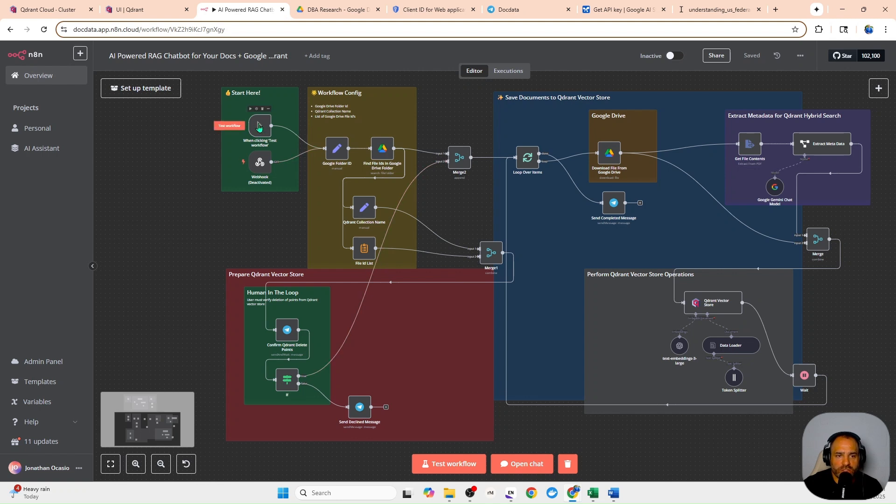
pyautogui.click(233, 127)
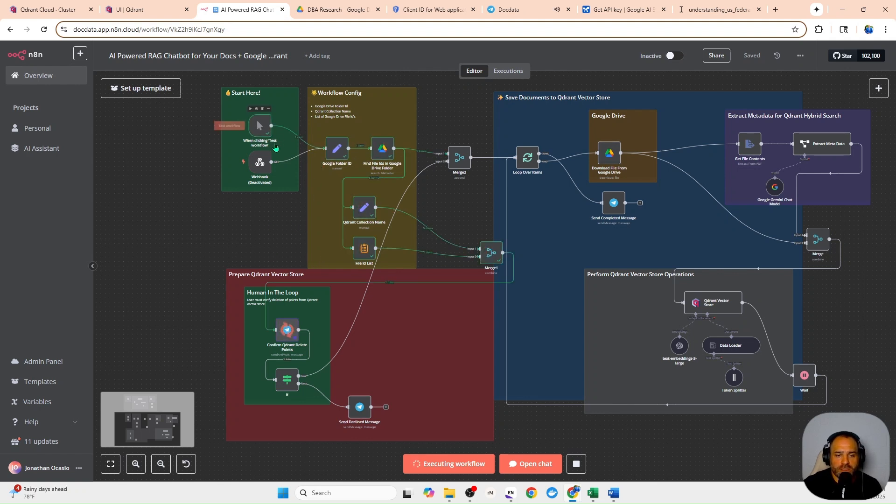
# Switch to the Docdata chat in Telegram, approve deleting the "Chatbot" collection's records, and close the page that opens.
pyautogui.click(332, 10)
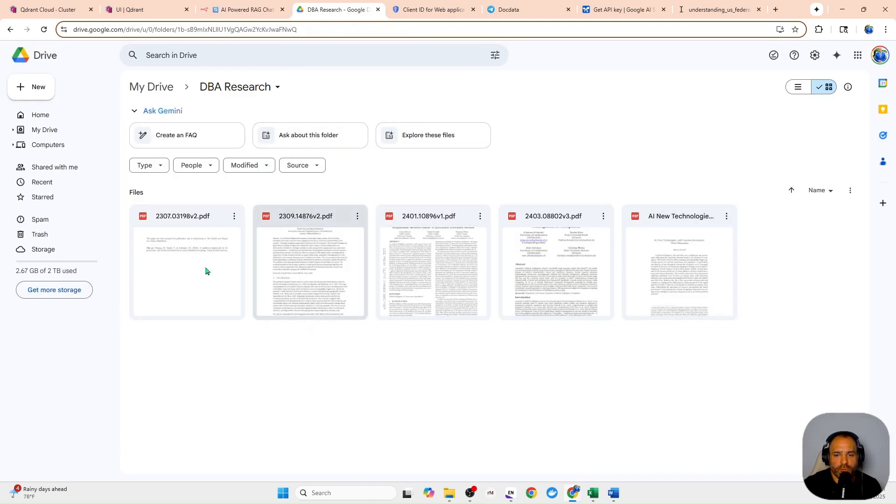
pyautogui.click(250, 10)
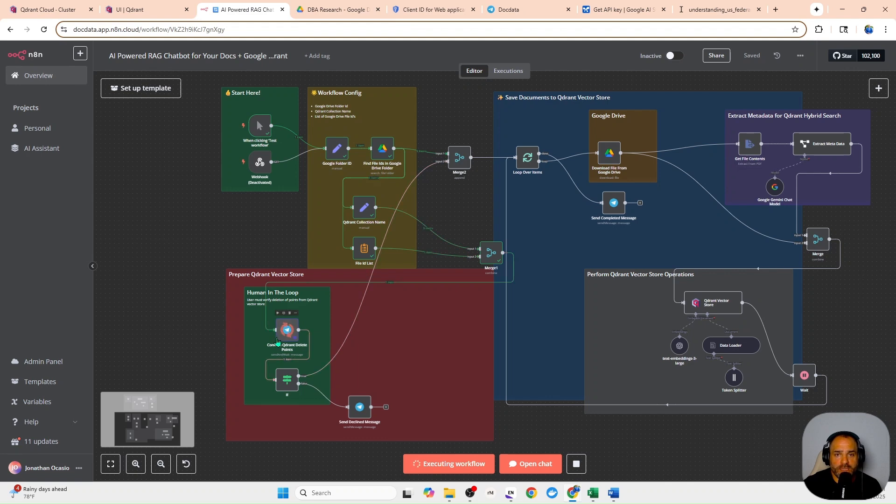
pyautogui.click(531, 10)
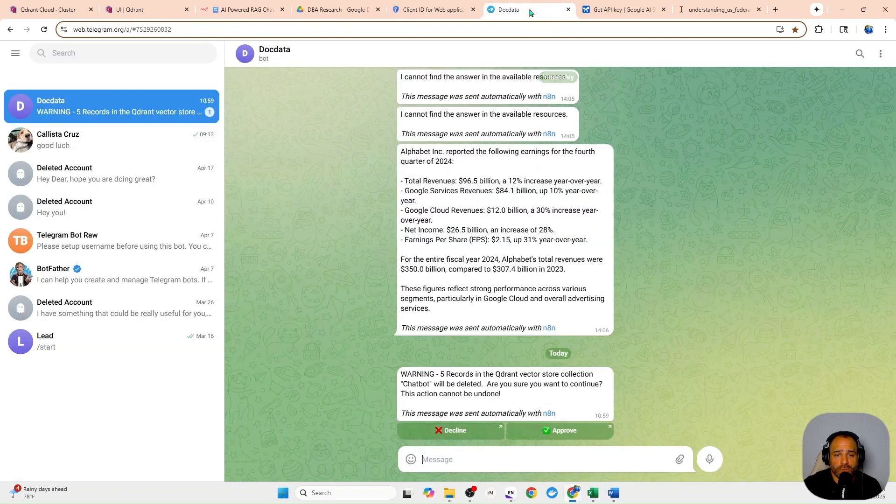
pyautogui.click(550, 436)
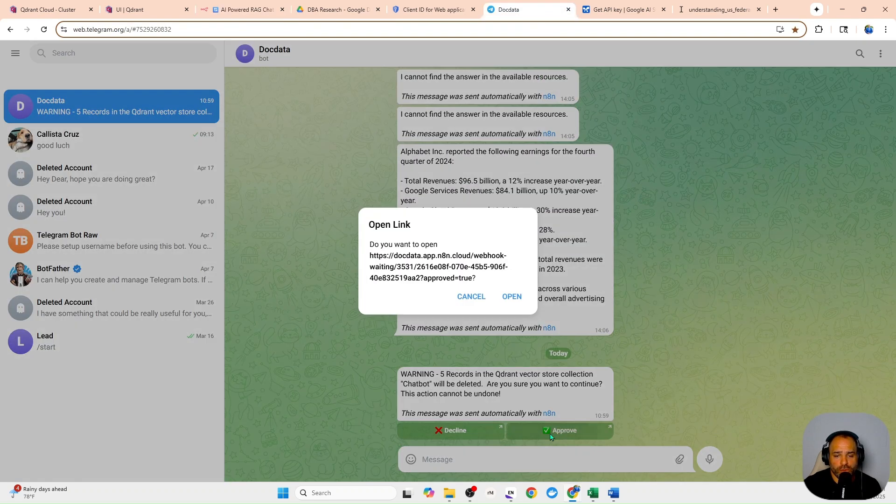
pyautogui.click(511, 301)
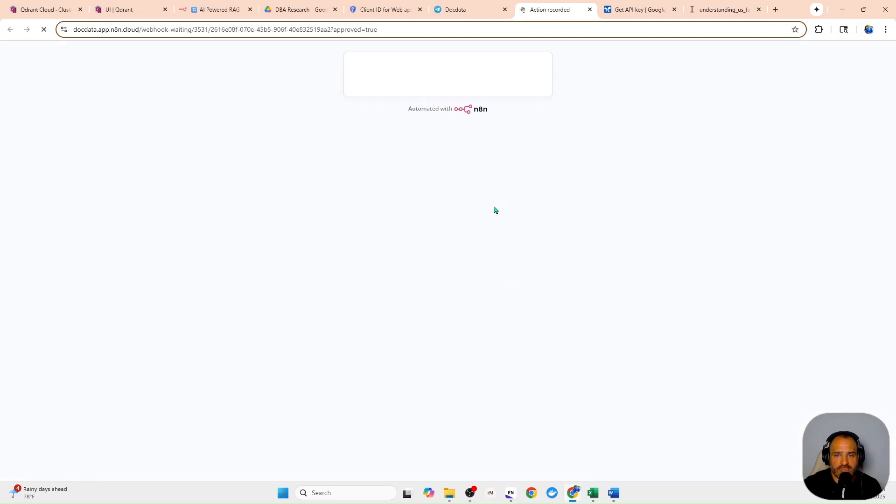
pyautogui.hotkey('ctrl', 'w')
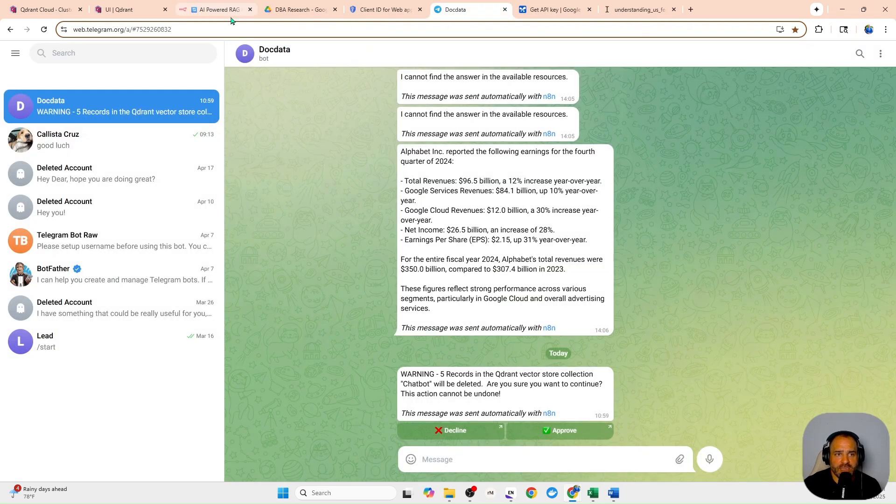
# Return to the n8n workflow and follow the document-indexing run across its nodes.
pyautogui.click(229, 10)
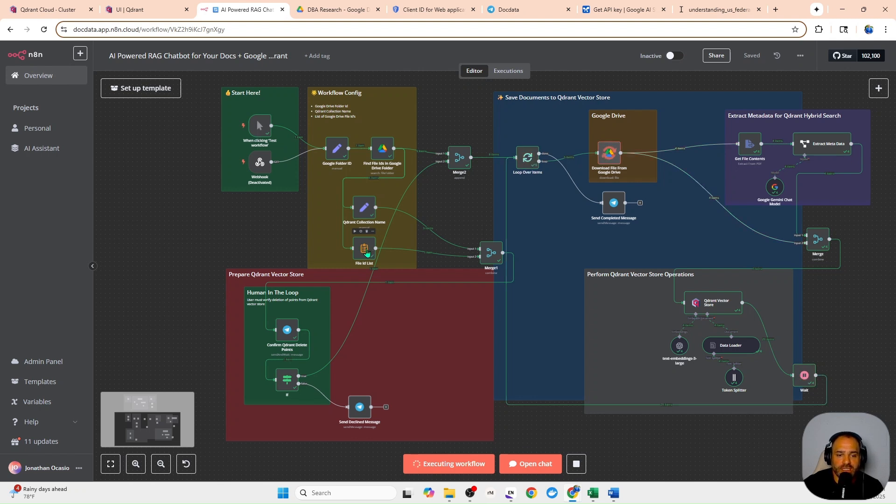
pyautogui.moveTo(372, 279)
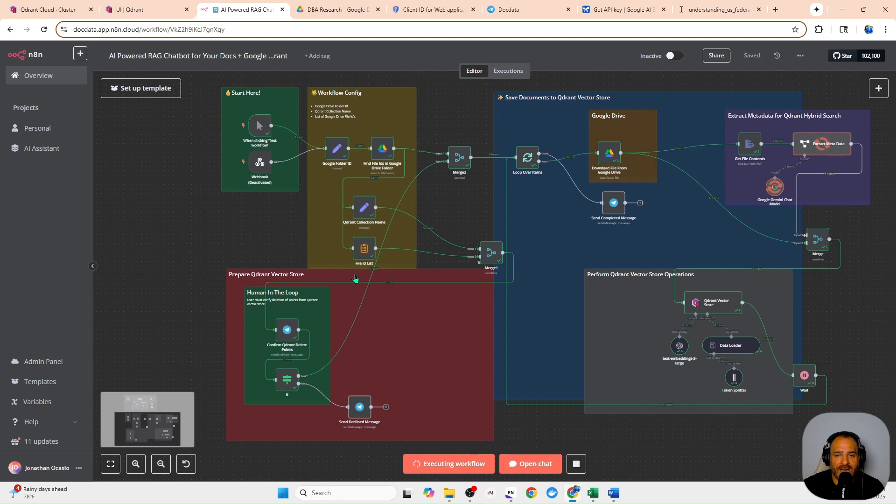
pyautogui.scroll(6, 196, 262)
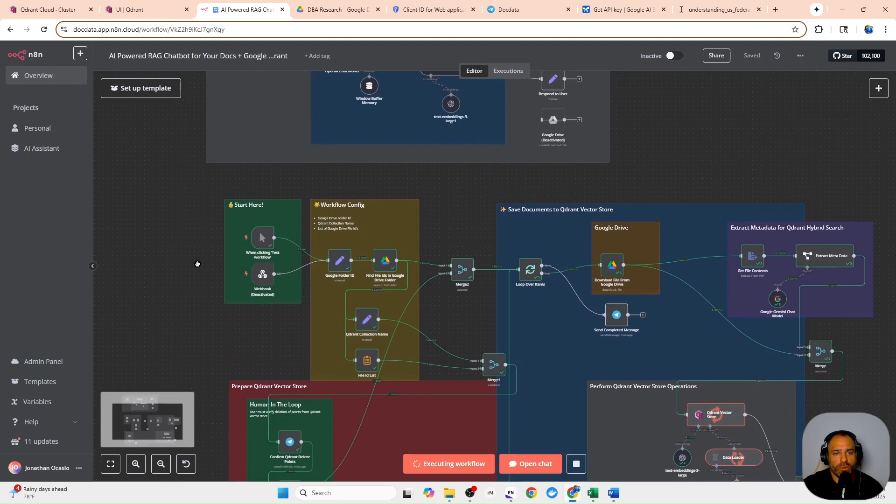
pyautogui.moveTo(200, 324); pyautogui.dragTo(199, 144)
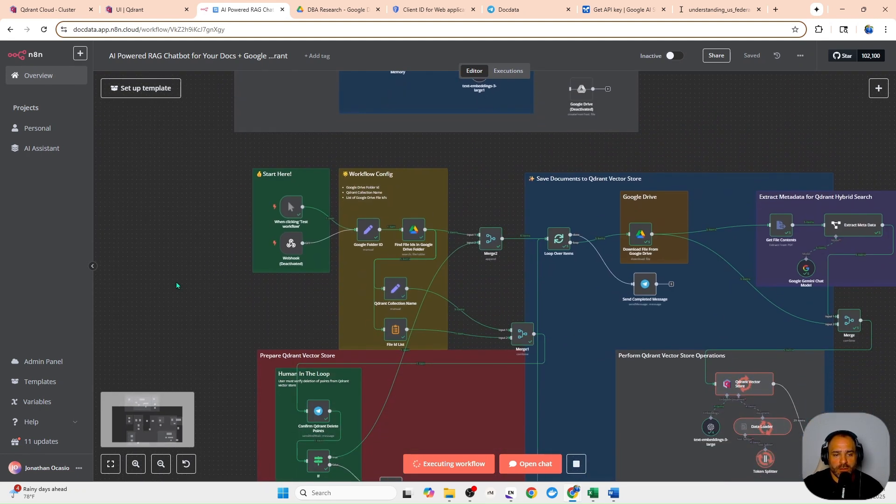
pyautogui.moveTo(186, 285); pyautogui.dragTo(157, 232)
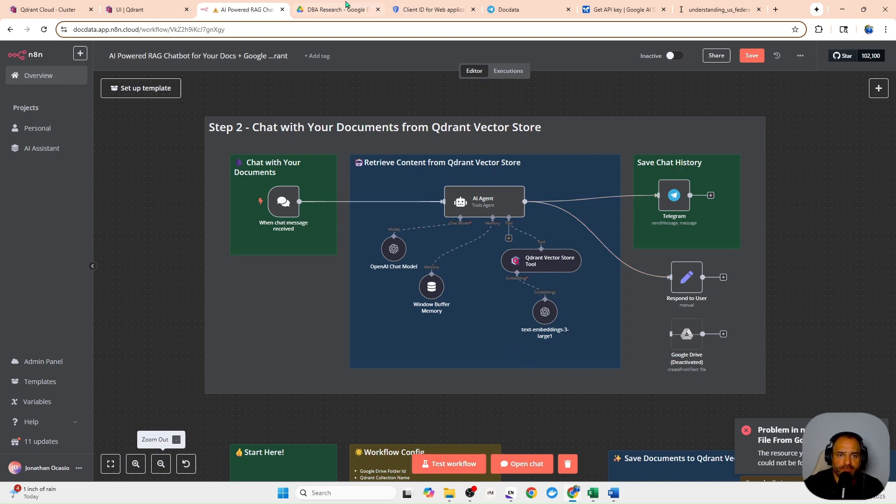
# Switch to Google Drive and open 2309.14876v2.pdf from the DBA Research folder to read its abstract.
pyautogui.click(332, 9)
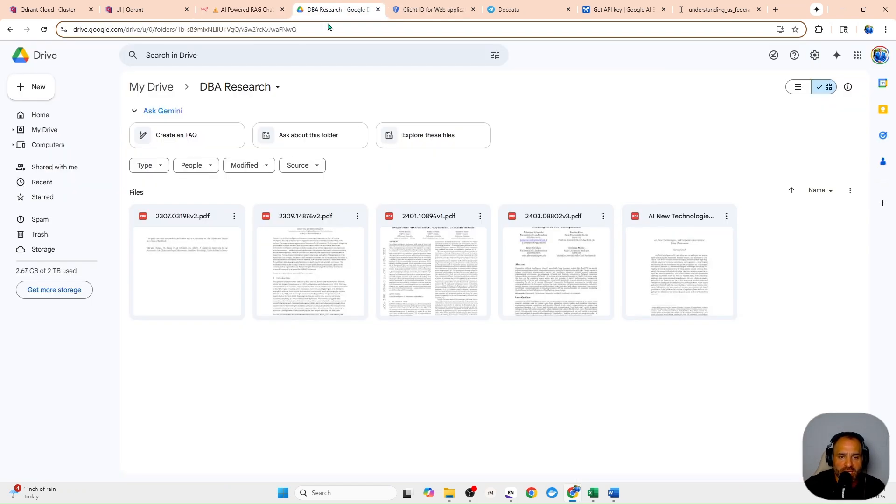
pyautogui.doubleClick(329, 260)
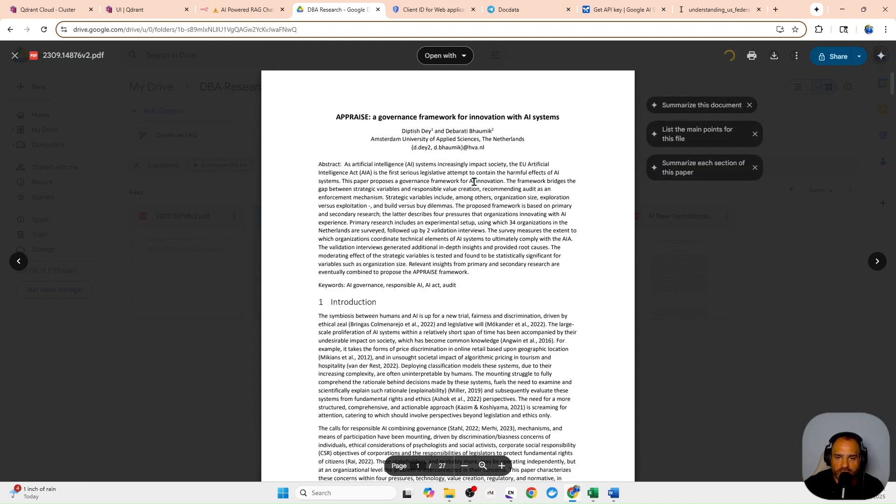
# Return to n8n, open the workflow's chat and send the question "How is AI impacting the EU?".
pyautogui.click(223, 11)
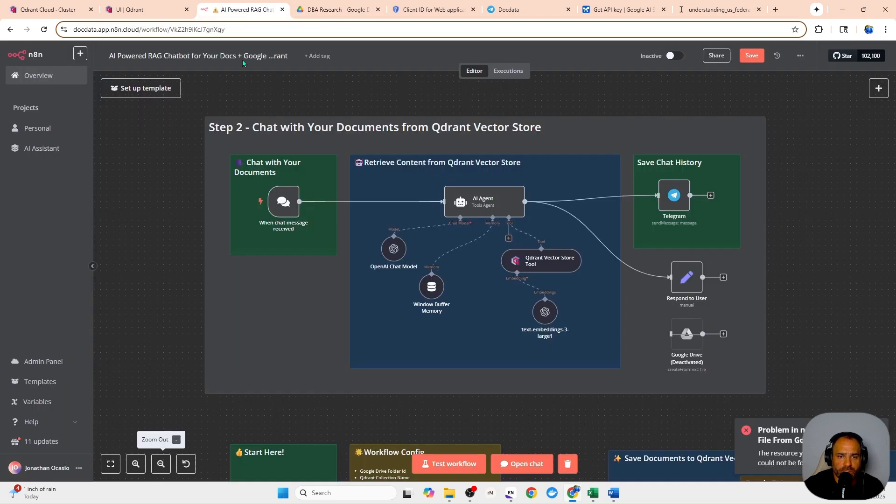
pyautogui.click(508, 464)
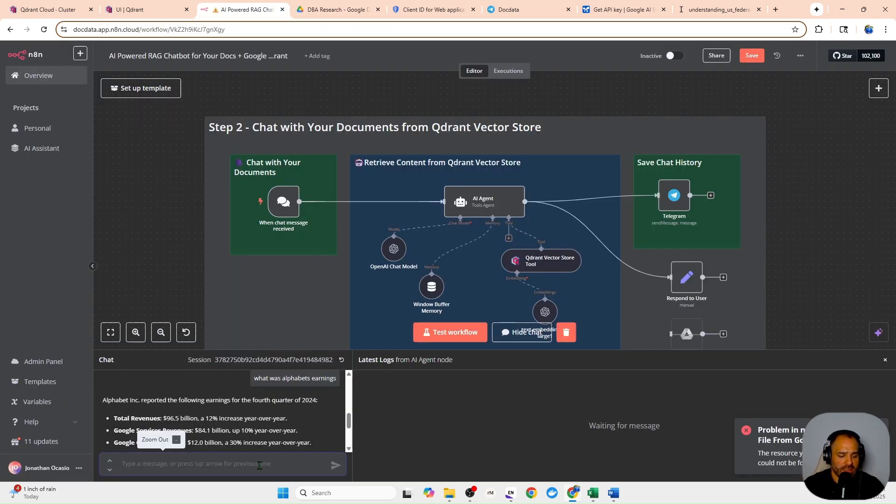
pyautogui.write('How is')
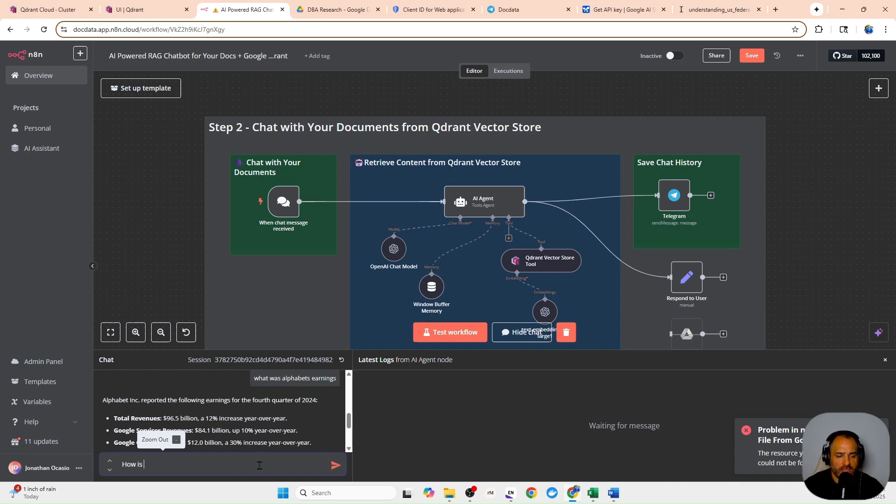
pyautogui.write(' AI impacting the EU')
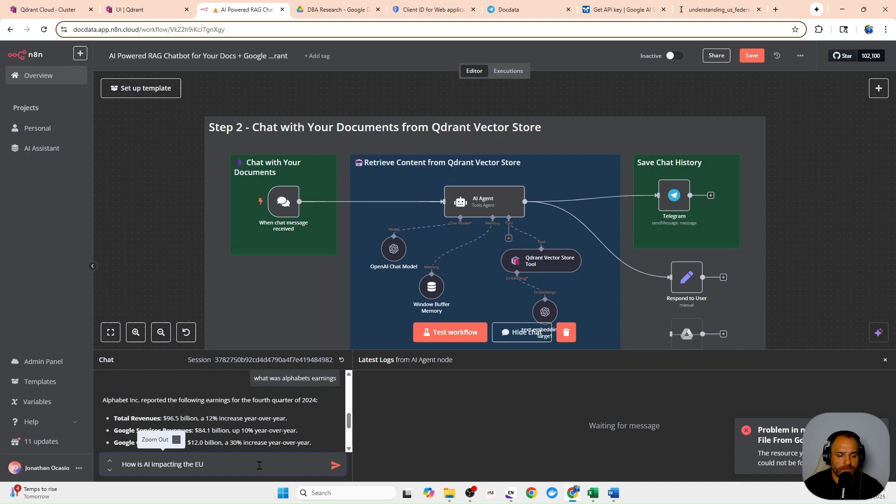
pyautogui.write('?')
pyautogui.press('Return')
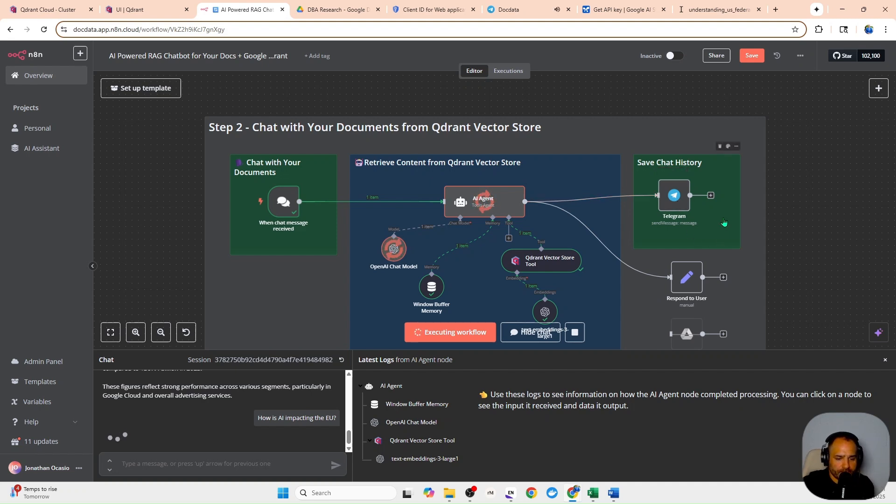
# Switch to the Docdata chat in Telegram and read the full answer about AI's impact on the European Union.
pyautogui.click(494, 7)
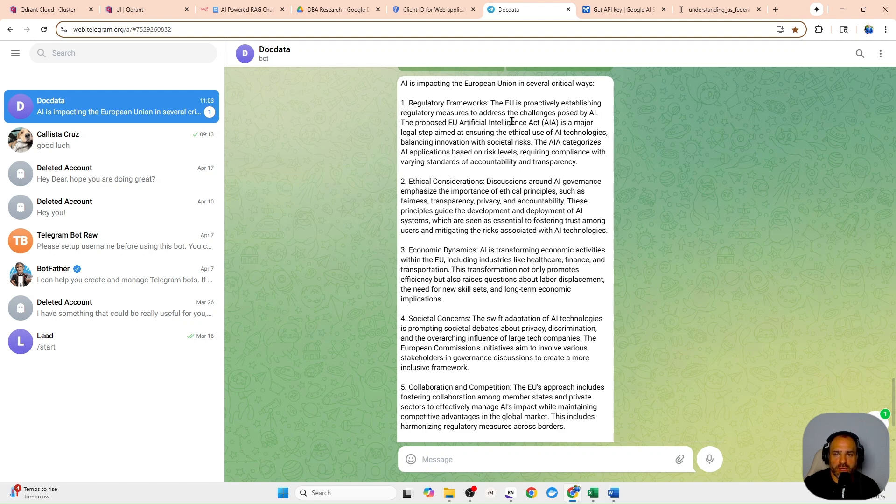
pyautogui.scroll(-3, 512, 120)
pyautogui.scroll(3, 447, 219)
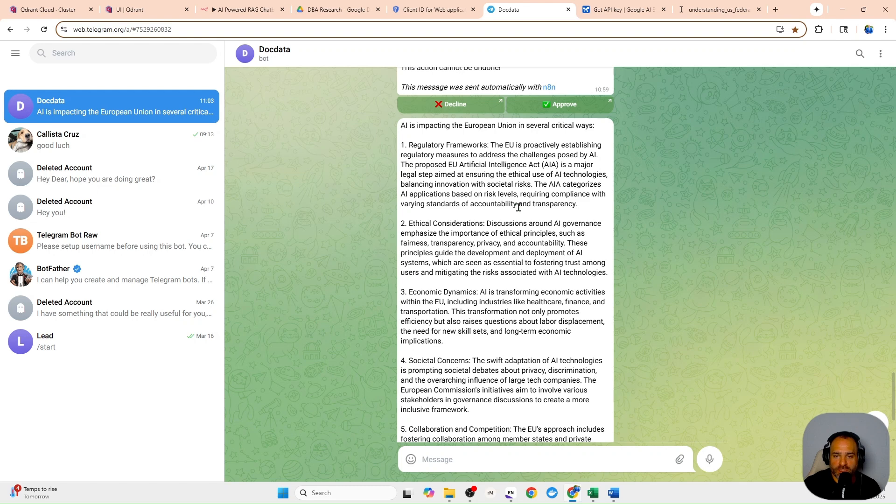
pyautogui.scroll(-2, 465, 234)
pyautogui.scroll(2, 446, 241)
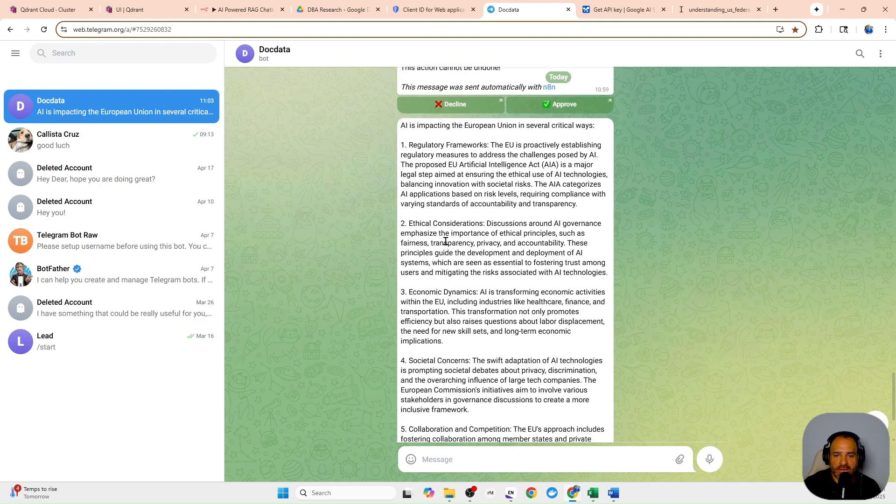
pyautogui.scroll(-1, 453, 238)
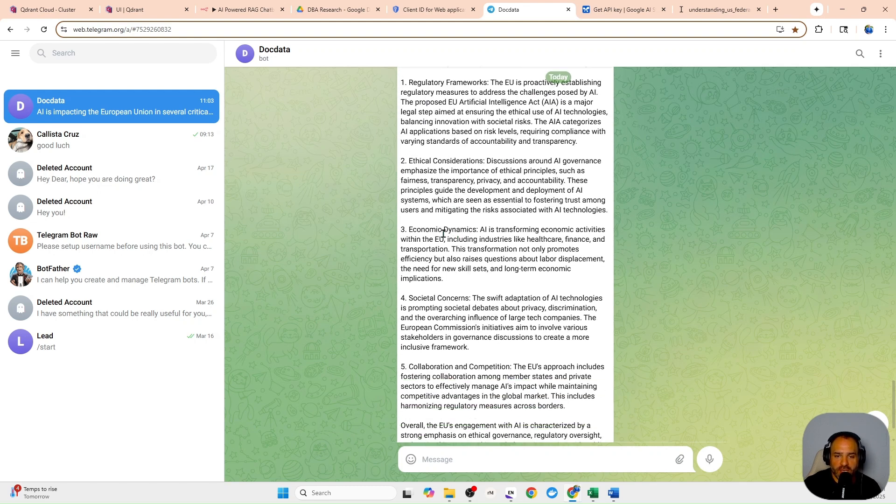
pyautogui.scroll(-1, 460, 273)
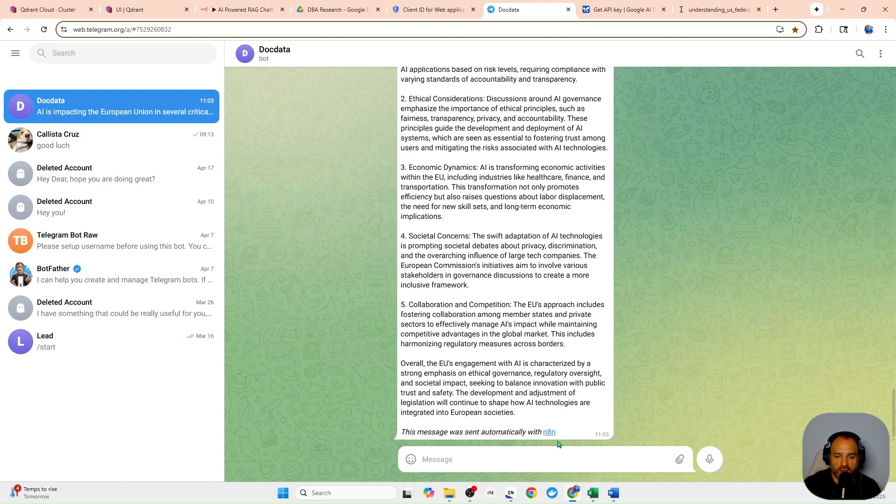
pyautogui.scroll(2, 505, 307)
pyautogui.scroll(-2, 516, 300)
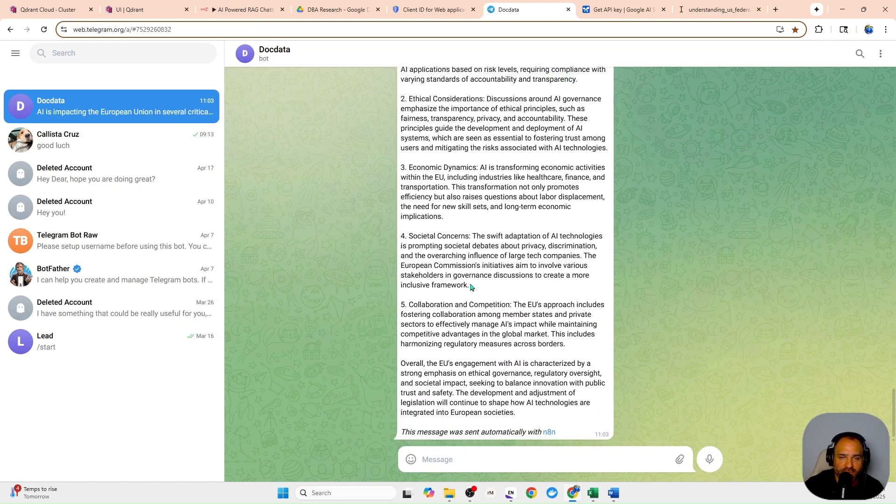
# Switch to Google Drive and close the preview of 2309.14876v2.pdf.
pyautogui.click(319, 11)
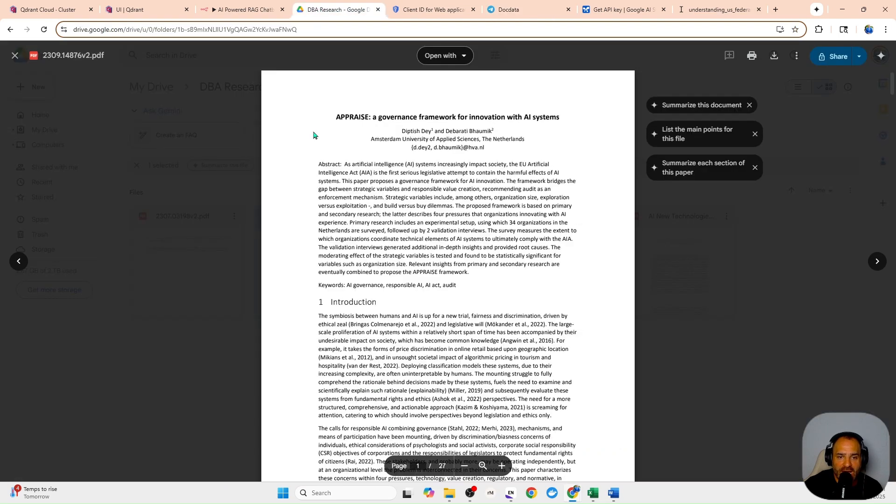
pyautogui.click(169, 216)
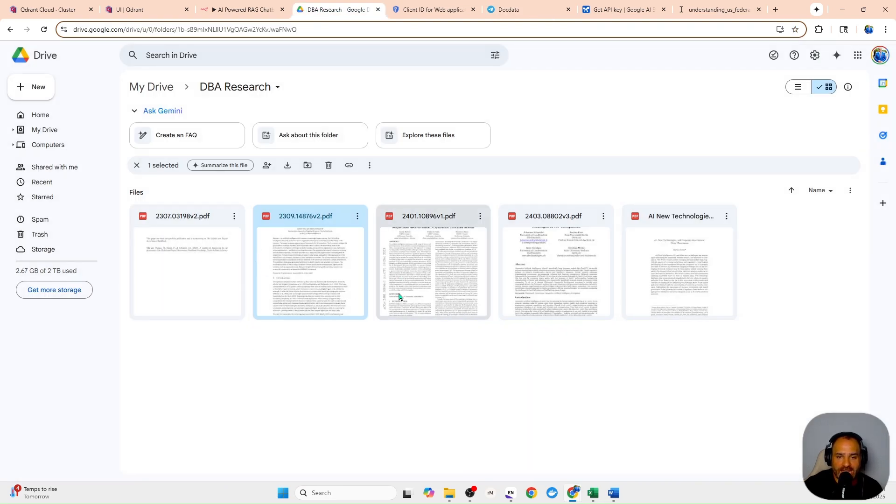
# Return to the n8n workflow and open the Google Folder ID node to review its folder_id field.
pyautogui.click(248, 14)
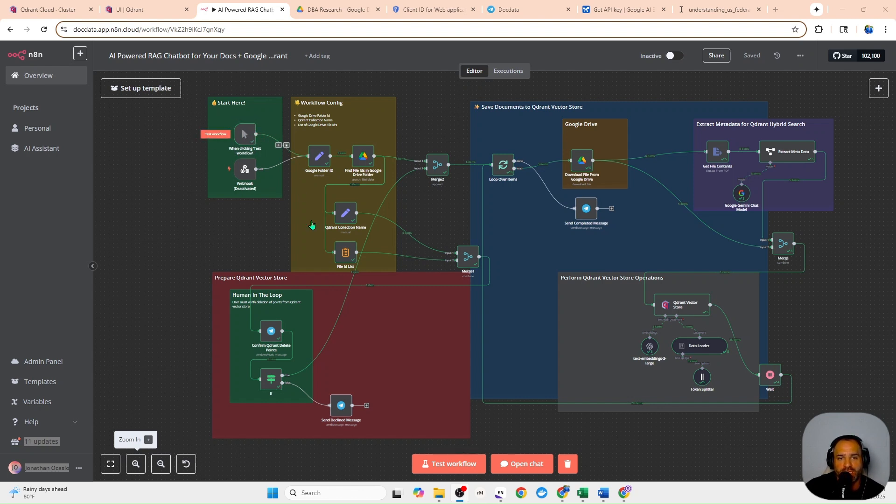
pyautogui.click(136, 464)
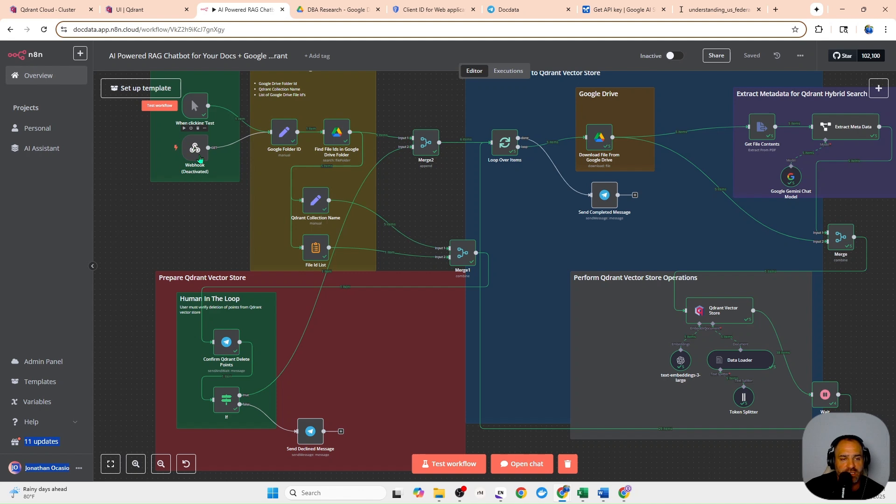
pyautogui.click(287, 139)
pyautogui.doubleClick(287, 140)
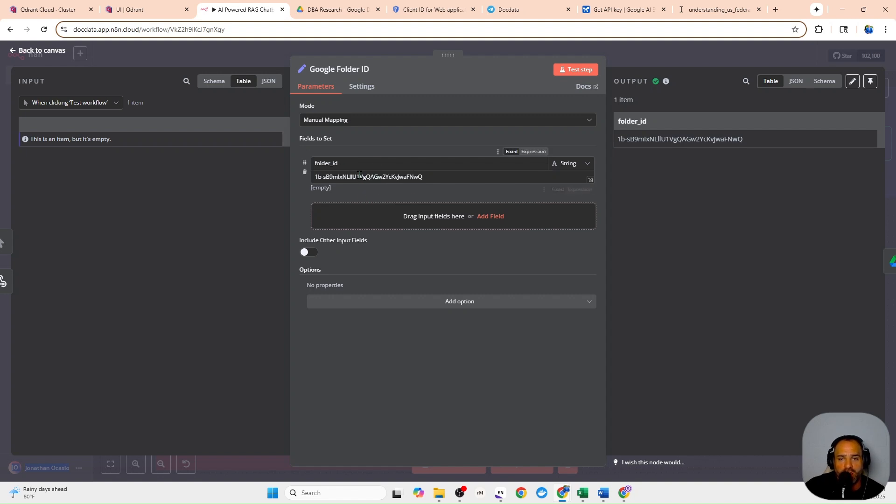
# Switch to Google Drive and highlight the DBA Research folder's ID in the page URL.
pyautogui.click(321, 11)
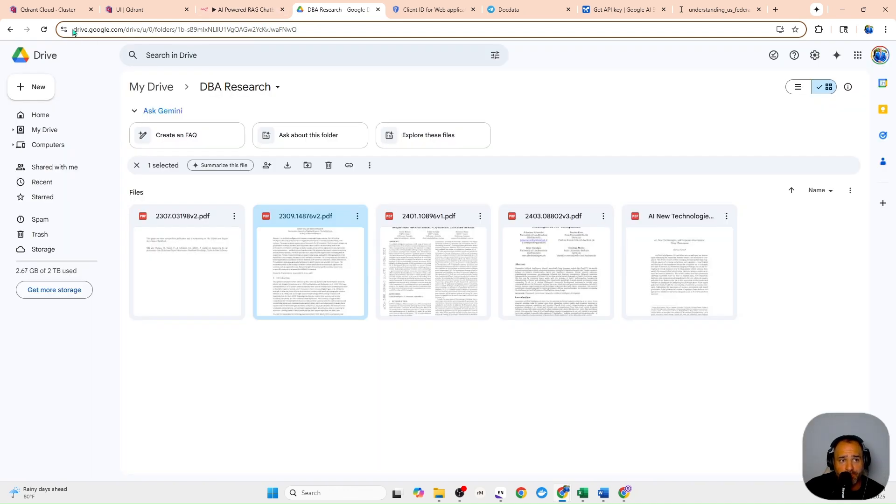
pyautogui.moveTo(177, 29); pyautogui.dragTo(309, 32)
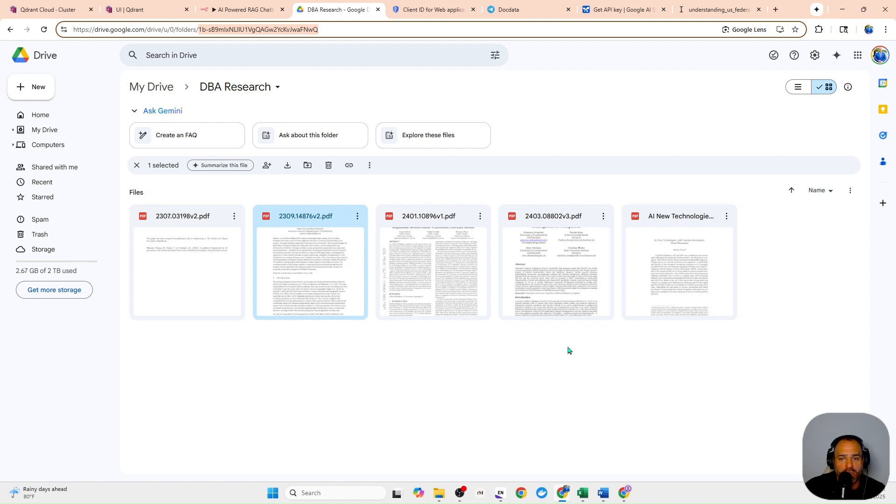
pyautogui.click(202, 251)
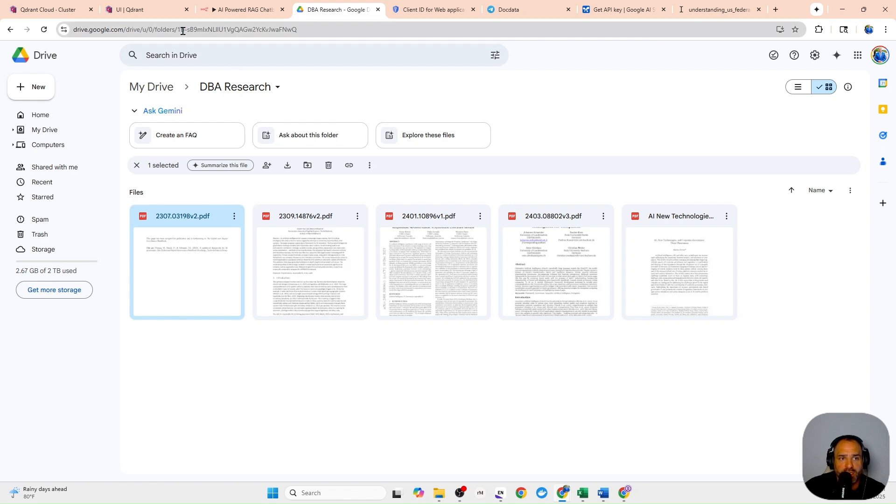
pyautogui.moveTo(176, 29); pyautogui.dragTo(306, 29)
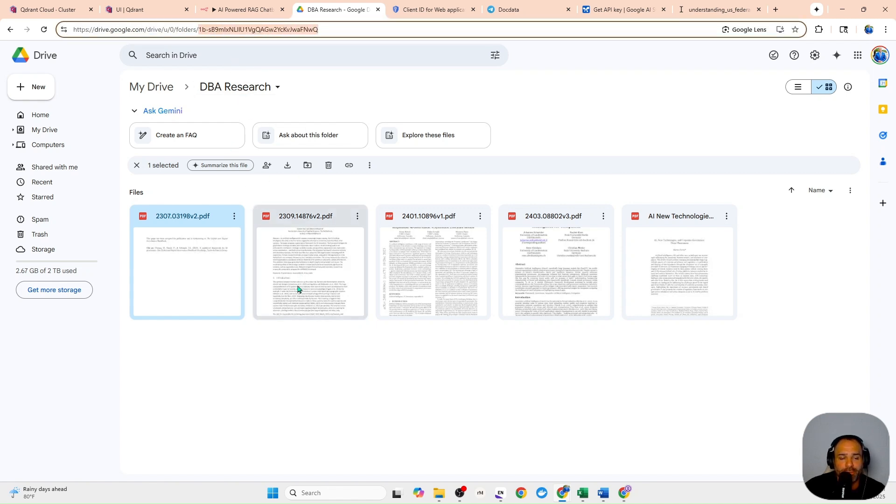
pyautogui.click(299, 286)
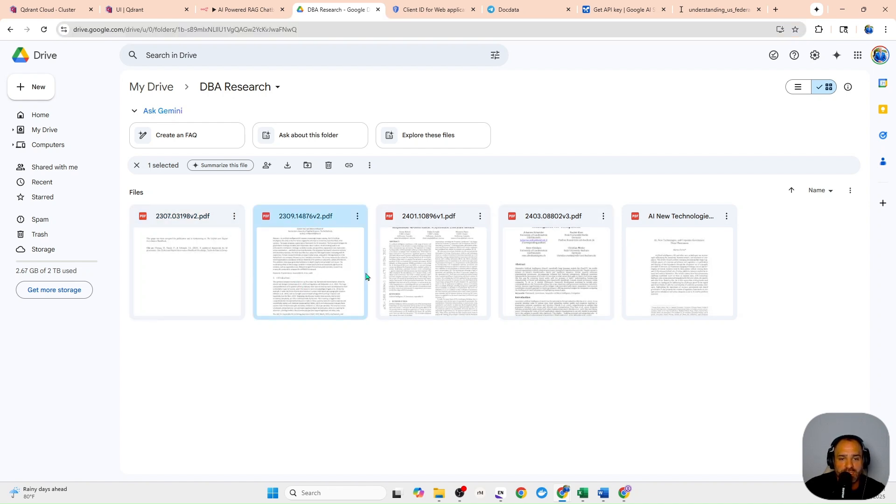
# Return to n8n, close the Google Folder ID node and review the Find File Ids in Google Drive Folder node's search settings and output.
pyautogui.click(248, 9)
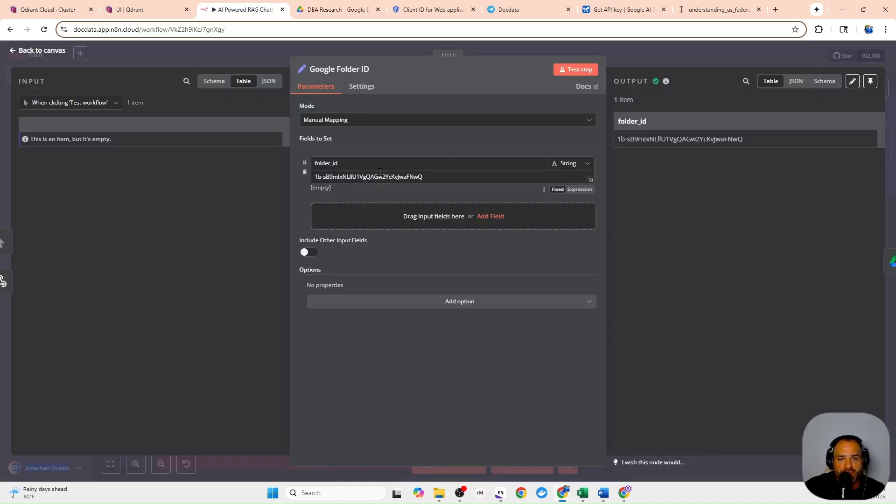
pyautogui.click(617, 58)
pyautogui.click(339, 142)
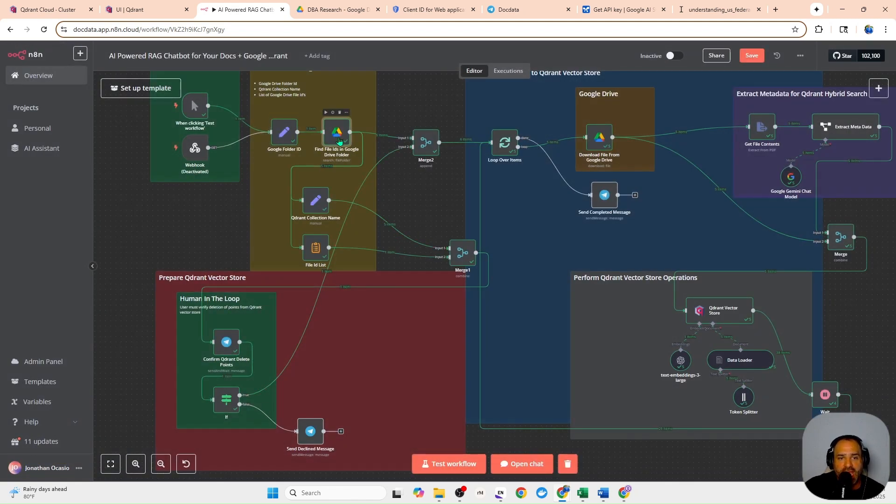
pyautogui.doubleClick(338, 160)
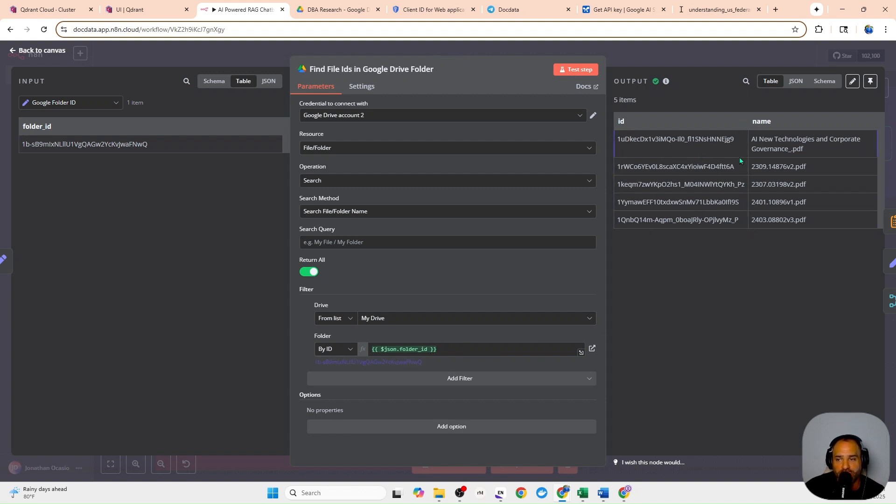
pyautogui.click(687, 50)
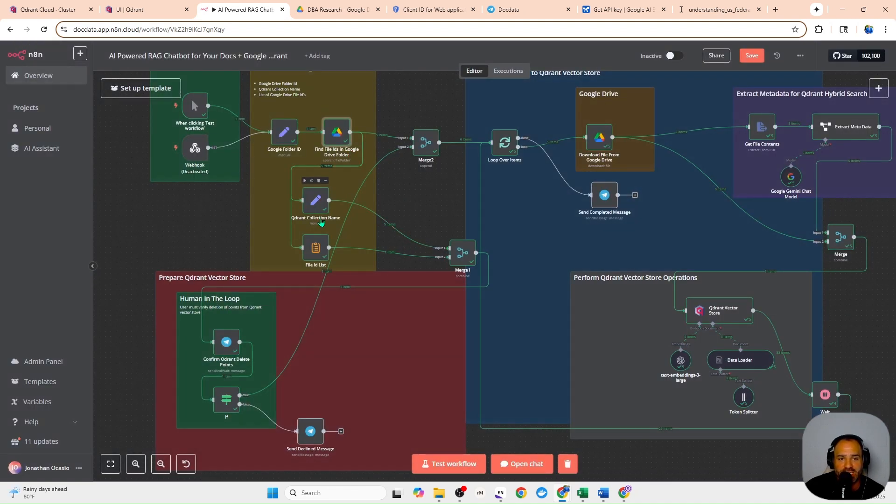
# Review the Qdrant Collection Name node and compare its value with the collection title in the Qdrant dashboard, returning to n8n.
pyautogui.click(319, 206)
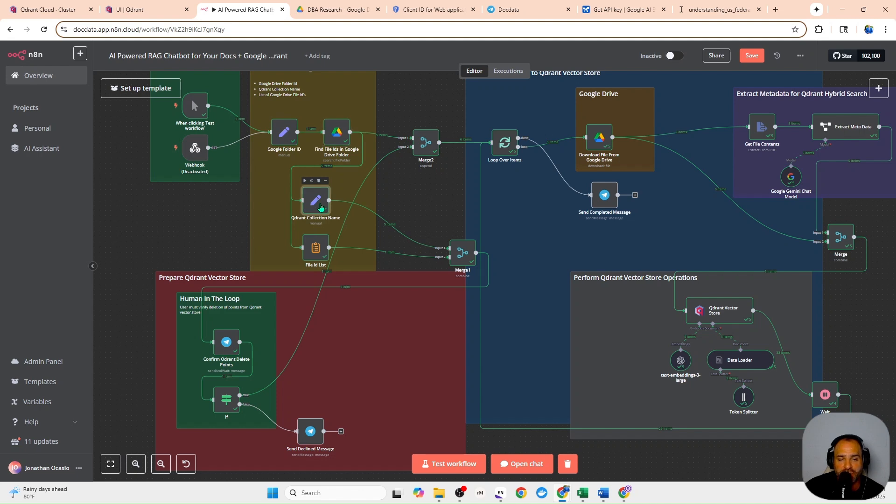
pyautogui.doubleClick(318, 207)
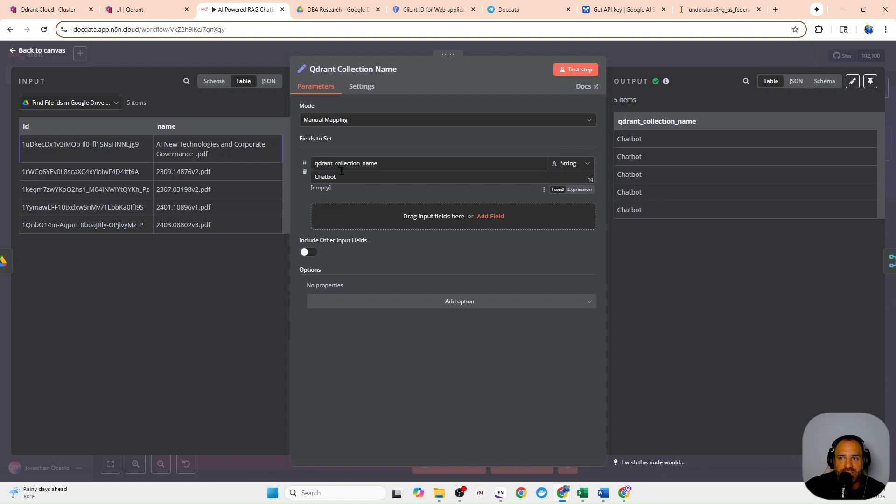
pyautogui.click(151, 11)
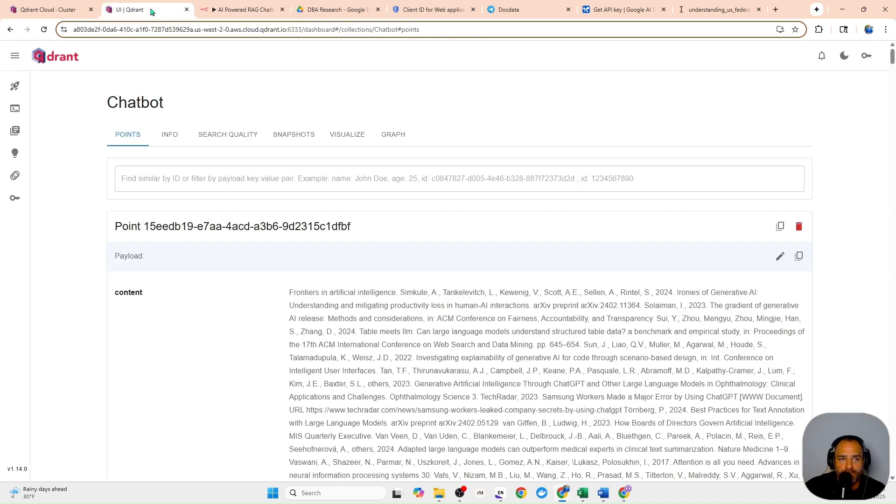
pyautogui.moveTo(164, 107); pyautogui.dragTo(104, 107)
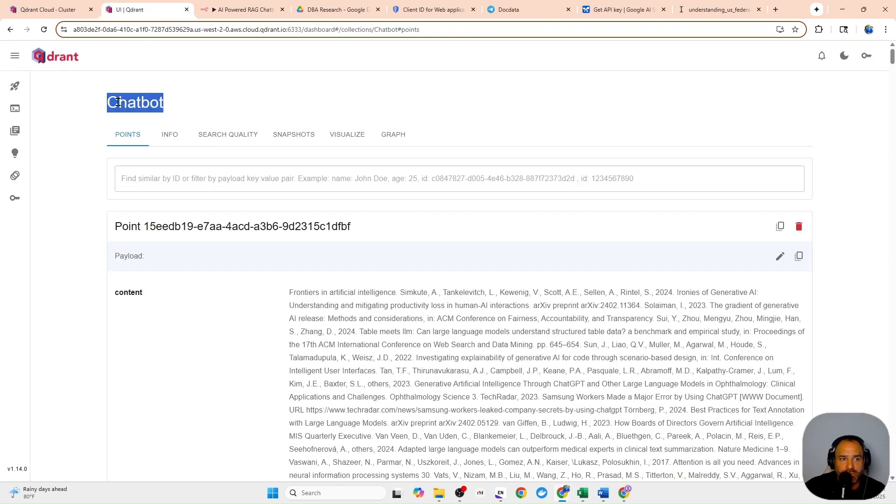
pyautogui.hotkey('ctrl', 'Tab')
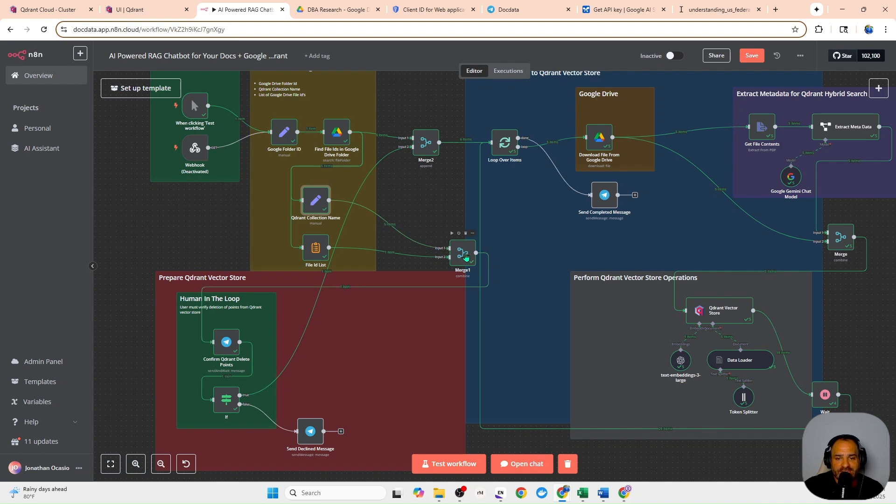
# Inspect the File Id List node's appended IDs and the combined output of the Merge1 node.
pyautogui.doubleClick(319, 257)
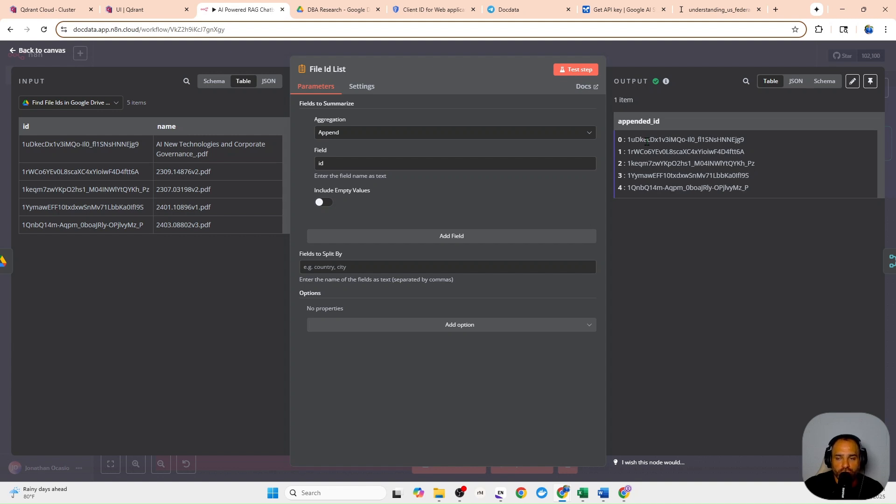
pyautogui.press('Escape')
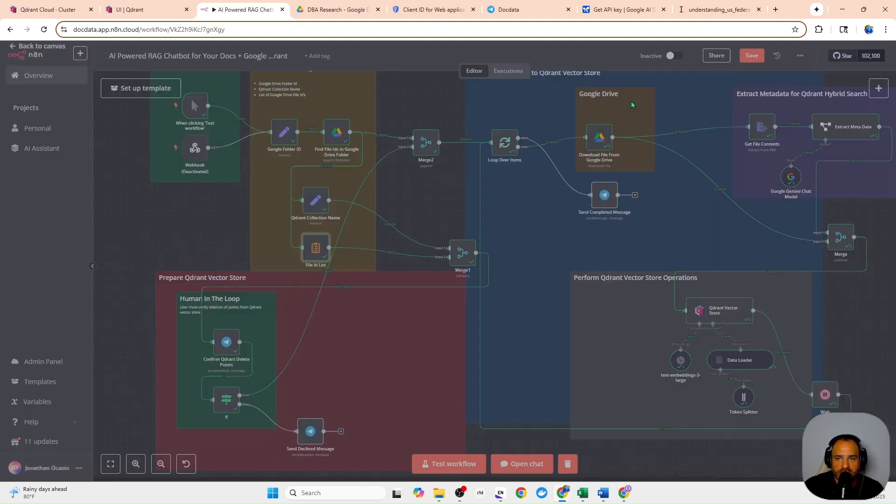
pyautogui.doubleClick(464, 255)
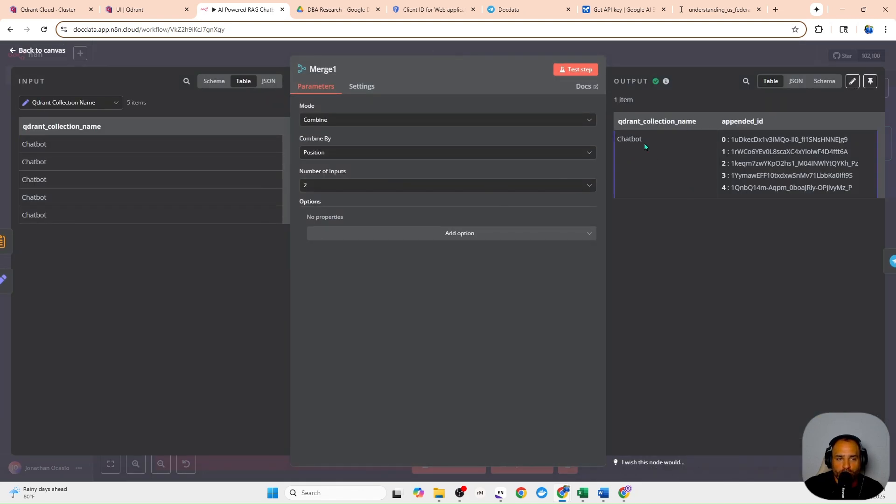
pyautogui.moveTo(722, 163); pyautogui.dragTo(734, 187)
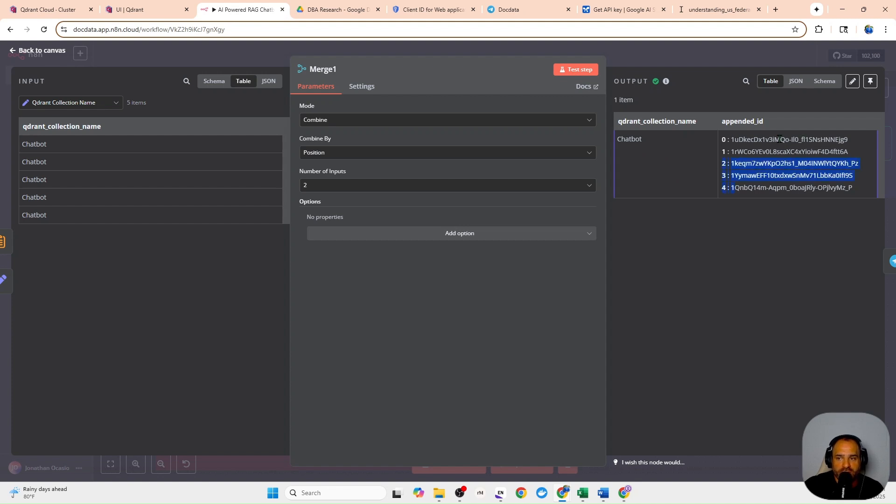
pyautogui.click(676, 63)
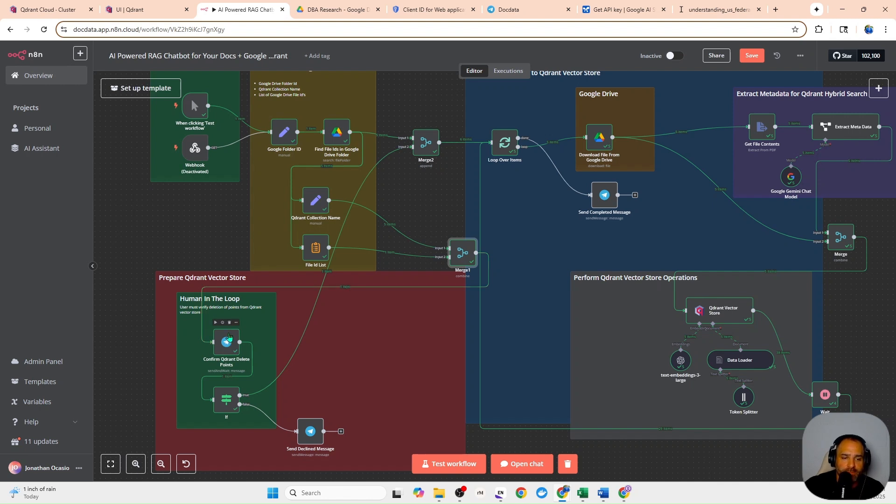
# Move the Merge1 node to the edge of the Prepare Qdrant Vector Store area and check the Docdata deletion warnings in Telegram.
pyautogui.moveTo(465, 255); pyautogui.dragTo(418, 287)
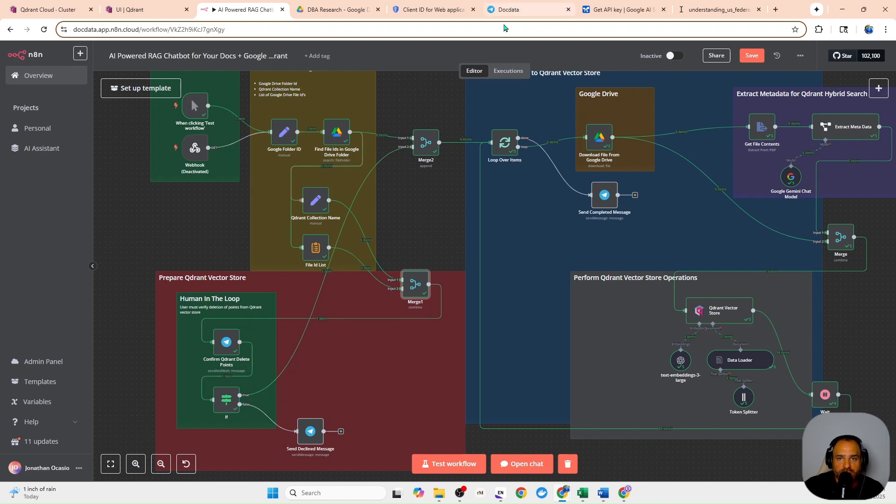
pyautogui.click(505, 10)
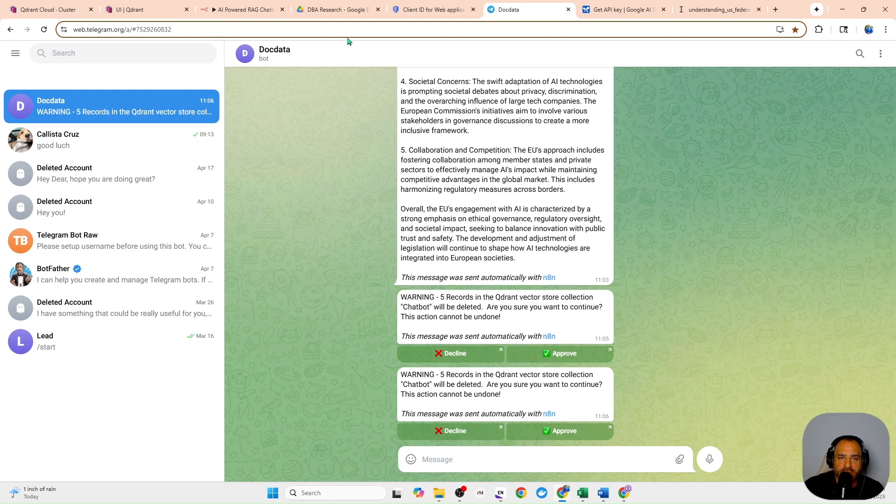
pyautogui.click(247, 9)
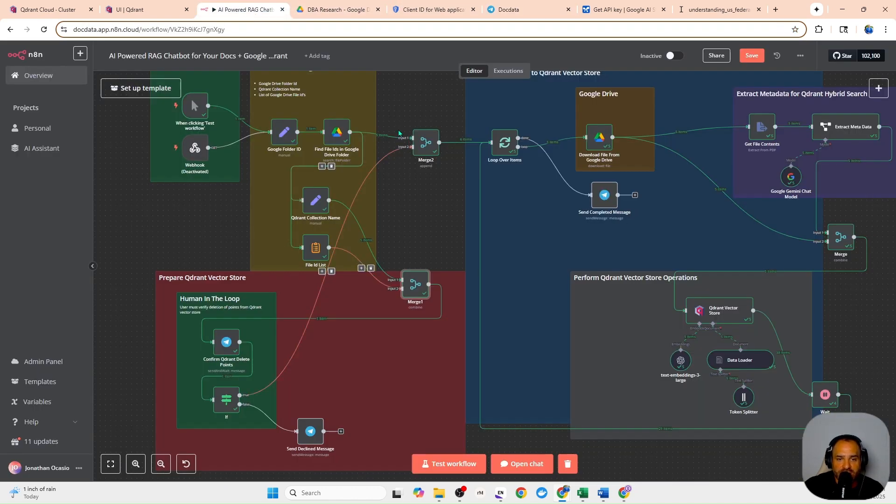
# Open the Loop Over Items node in n8n to review its batch size and loop branch output, closing it again.
pyautogui.moveTo(430, 136)
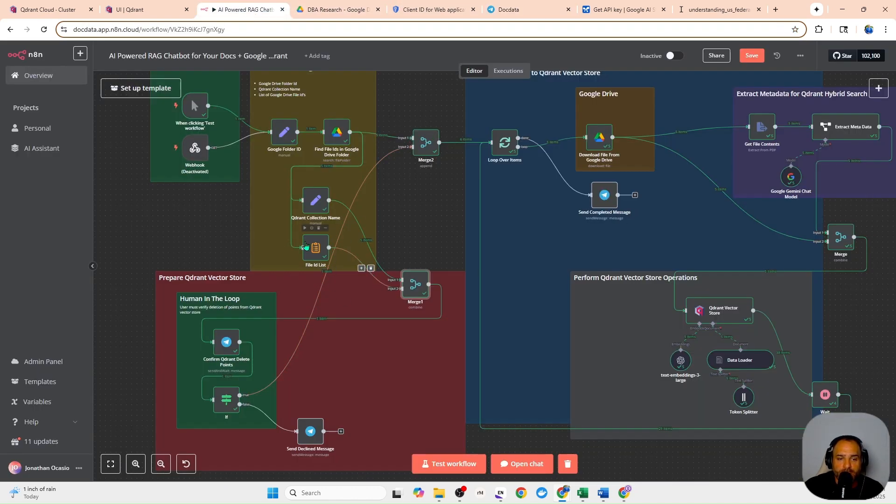
pyautogui.moveTo(325, 237)
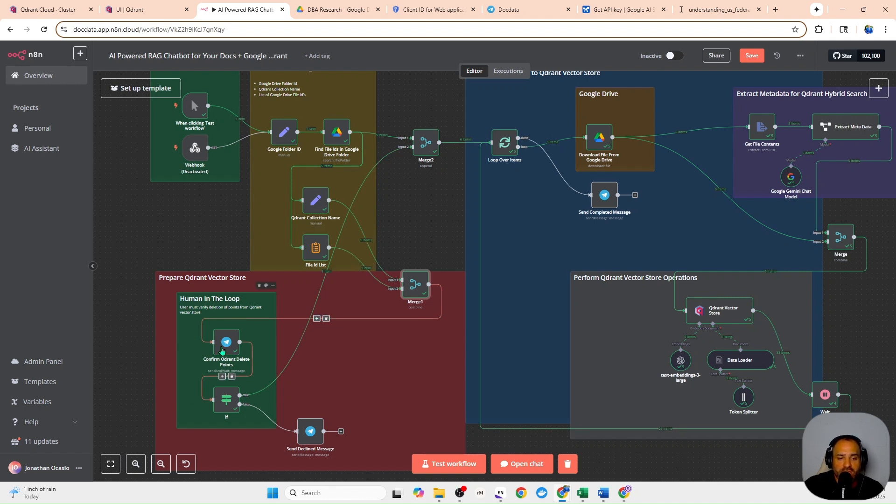
pyautogui.moveTo(229, 409)
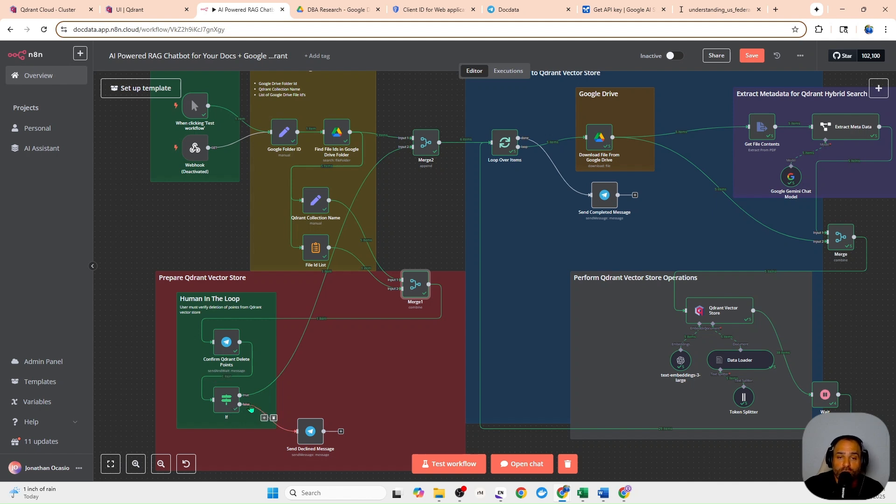
pyautogui.moveTo(413, 288)
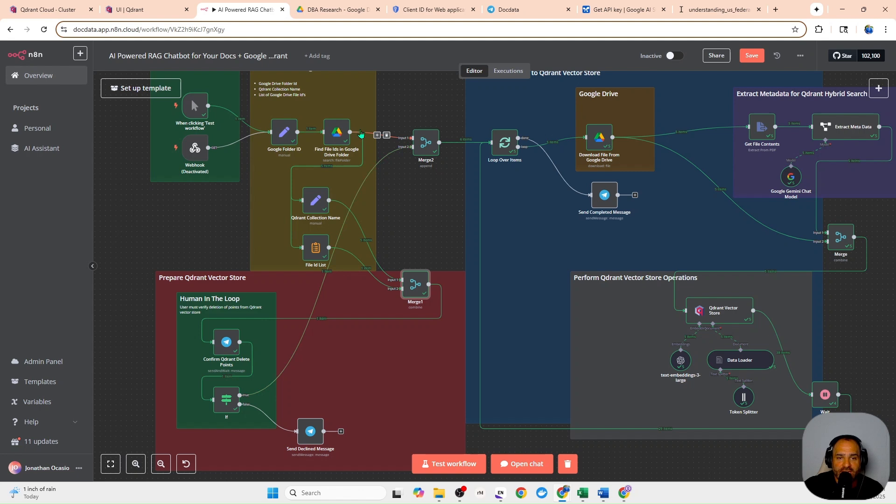
pyautogui.moveTo(337, 135)
pyautogui.click(508, 148)
pyautogui.doubleClick(508, 148)
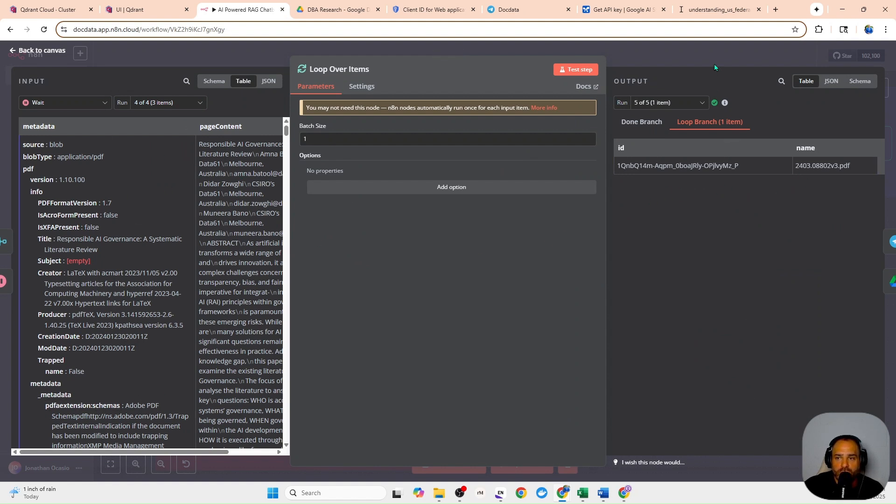
pyautogui.click(680, 55)
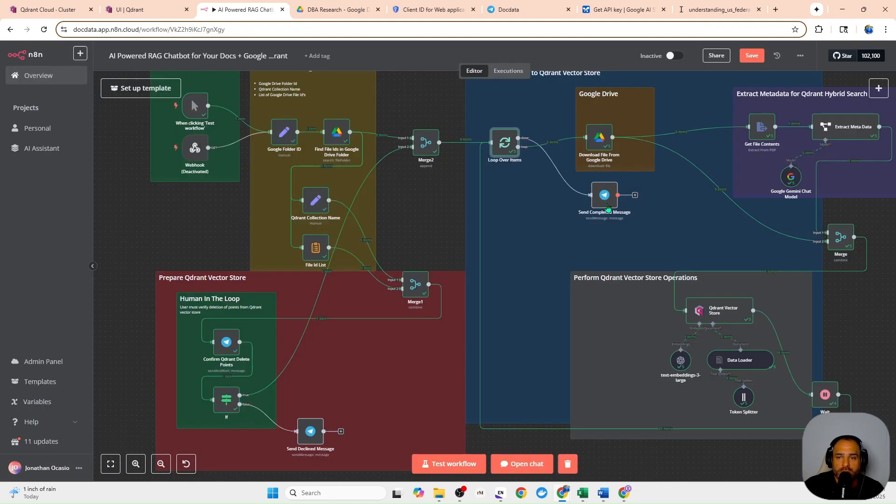
# Reopen the Loop Over Items node, highlight the file ID of 2403.08802v3.pdf and look through the output's run list.
pyautogui.doubleClick(504, 143)
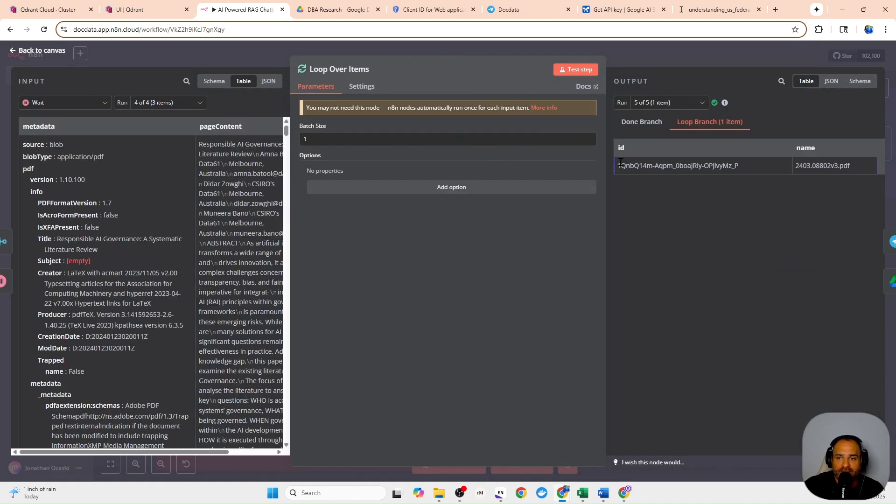
pyautogui.moveTo(617, 165); pyautogui.dragTo(747, 173)
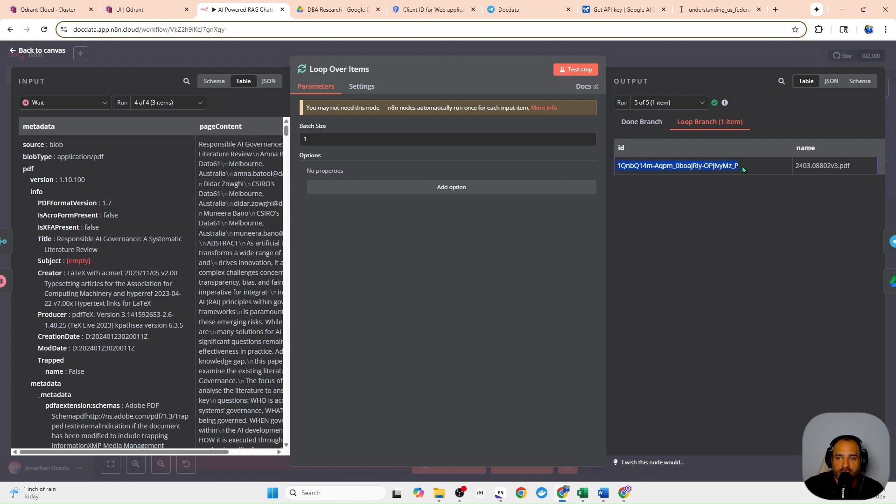
pyautogui.click(703, 105)
pyautogui.click(688, 124)
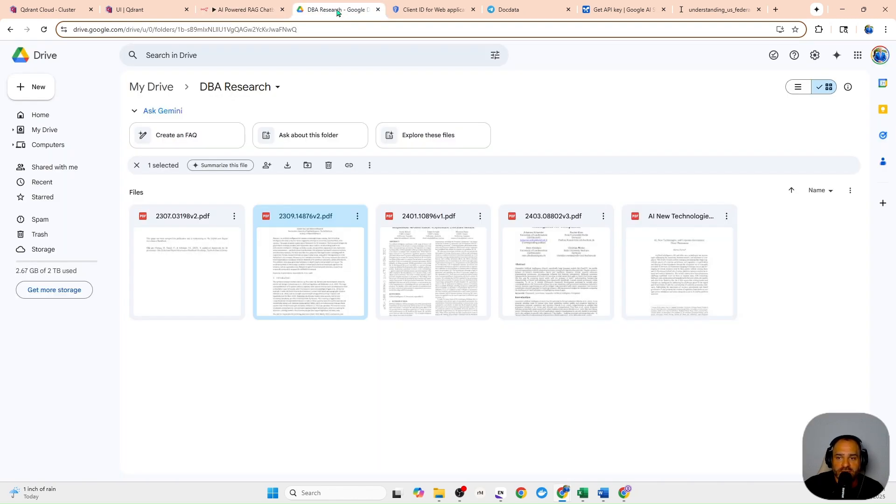
# Switch to Google Drive and select 2307.03198v2.pdf in the DBA Research folder.
pyautogui.click(339, 10)
pyautogui.click(180, 243)
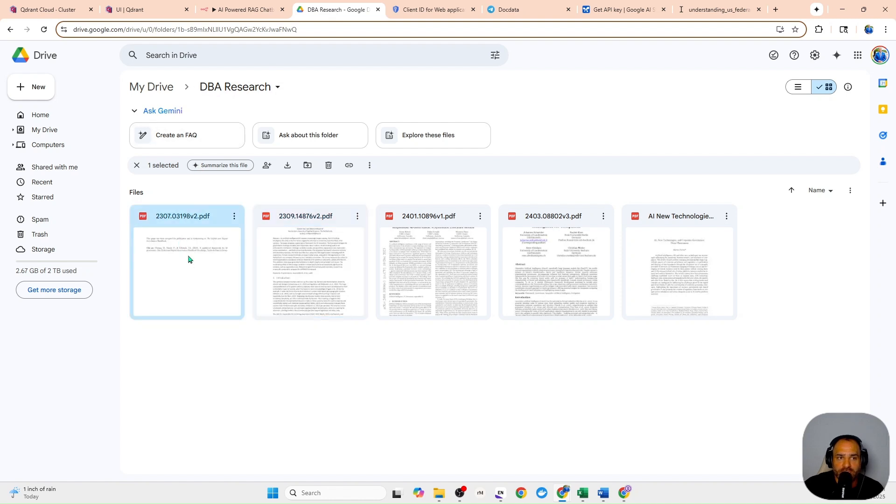
# Select the remaining PDFs in the DBA Research folder one after another, ending with the AI New Technologies file.
pyautogui.click(340, 282)
pyautogui.click(425, 281)
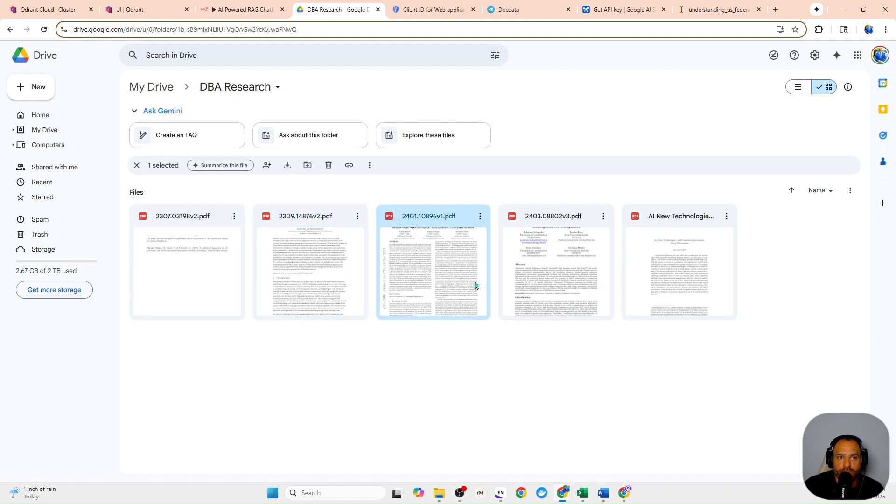
pyautogui.click(534, 281)
pyautogui.click(643, 288)
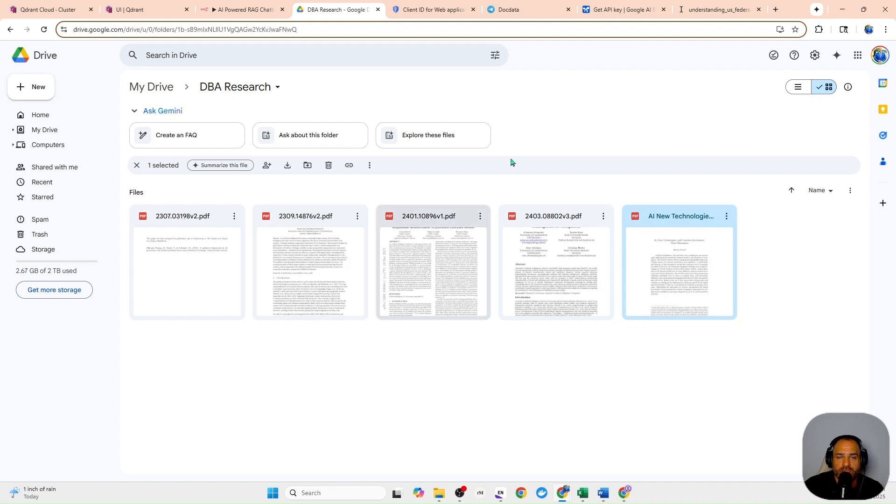
# Switch back to n8n, view output runs 1 and 2 of the Loop Over Items node, and return to the canvas.
pyautogui.click(245, 10)
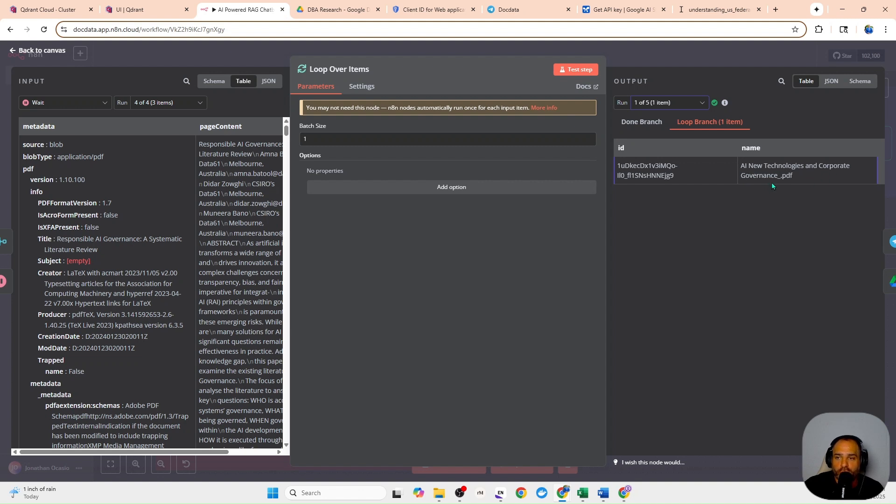
pyautogui.click(686, 102)
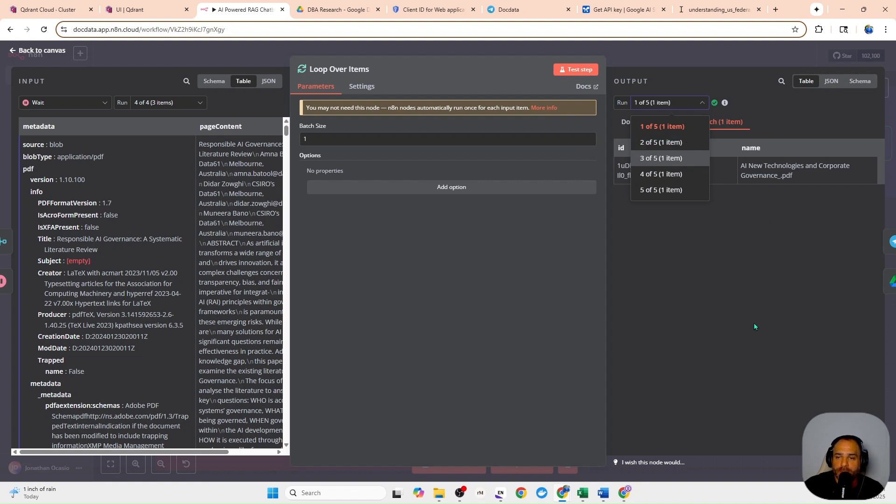
pyautogui.click(644, 142)
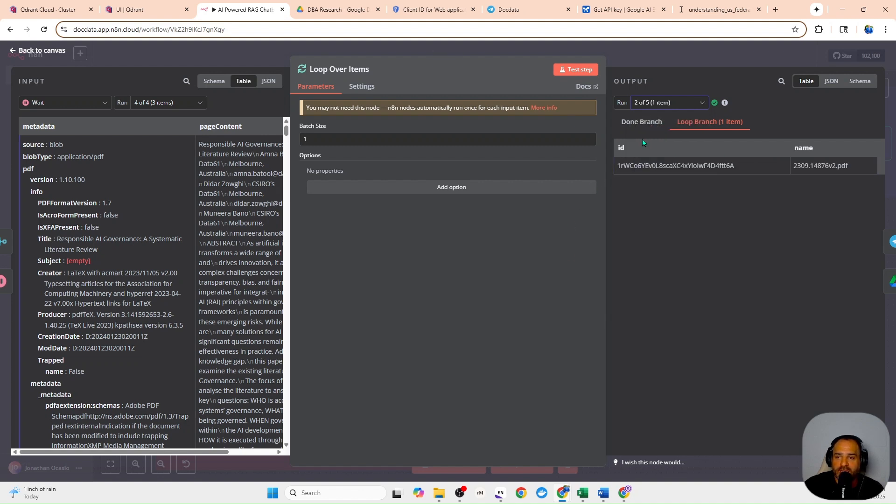
pyautogui.click(696, 103)
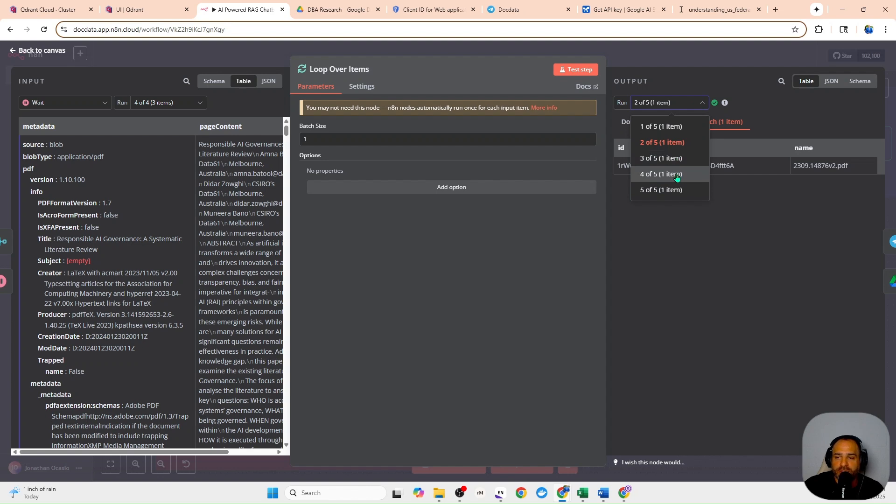
pyautogui.click(639, 60)
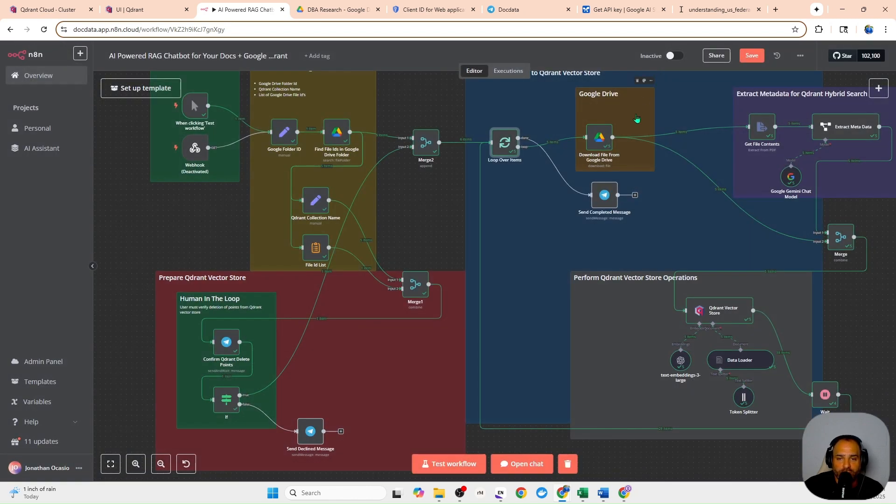
# Open the Download File From Google Drive node, preview its downloaded PDF through the second page, and close the node.
pyautogui.click(600, 140)
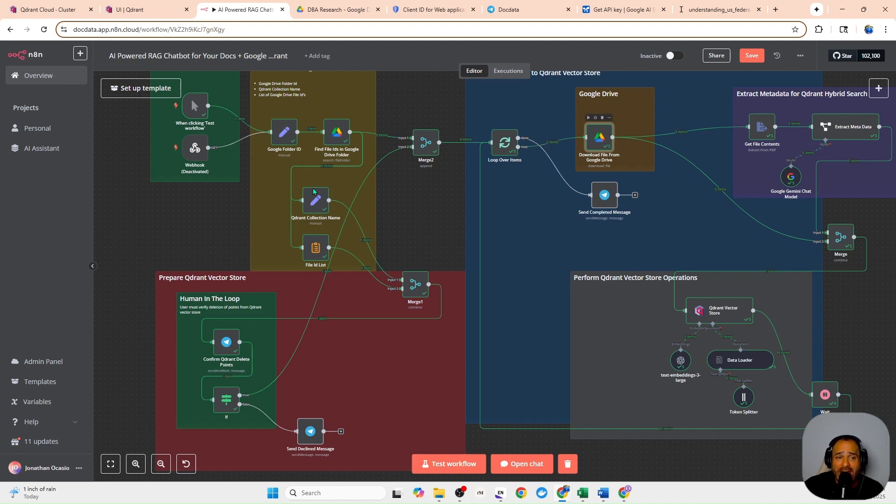
pyautogui.press('Return')
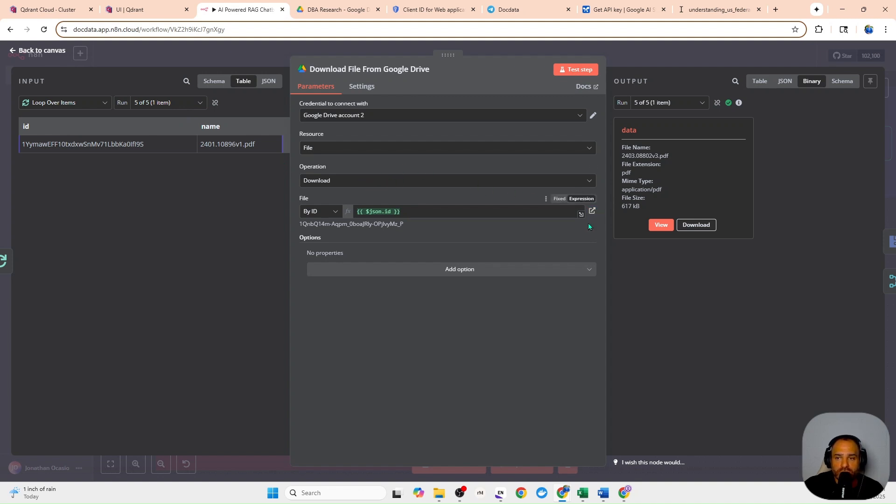
pyautogui.click(666, 226)
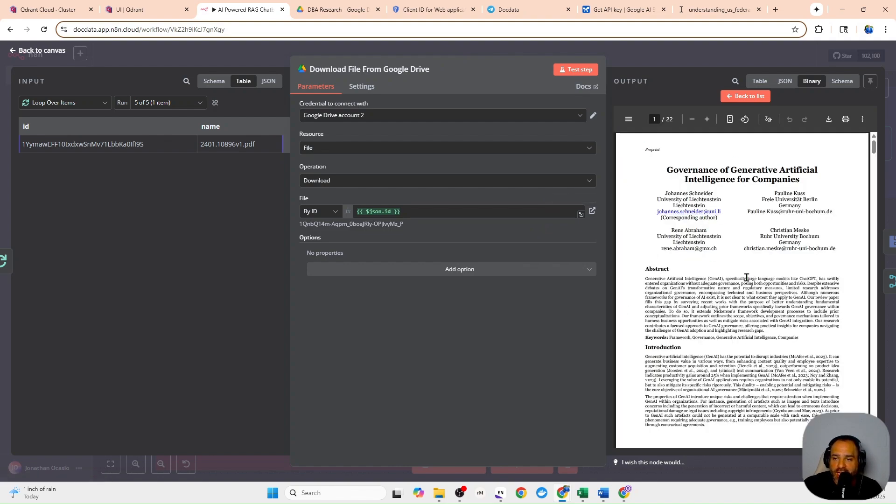
pyautogui.scroll(-15, 771, 275)
pyautogui.scroll(-5, 770, 274)
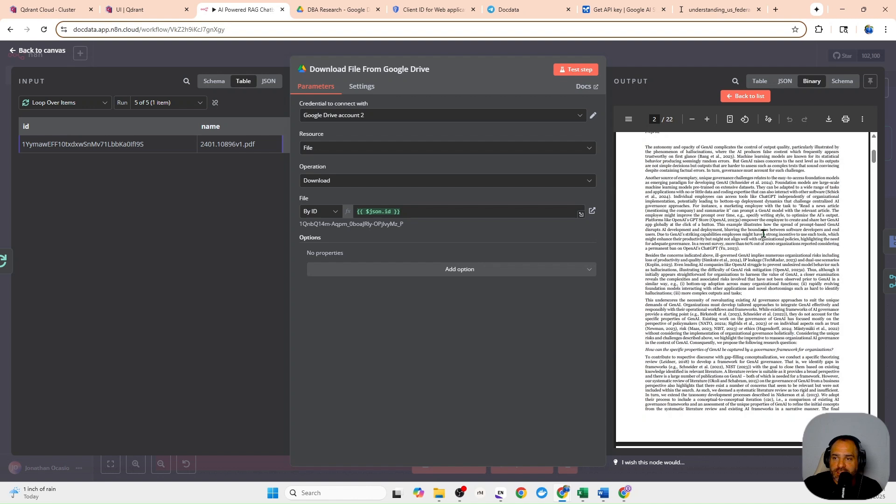
pyautogui.click(727, 50)
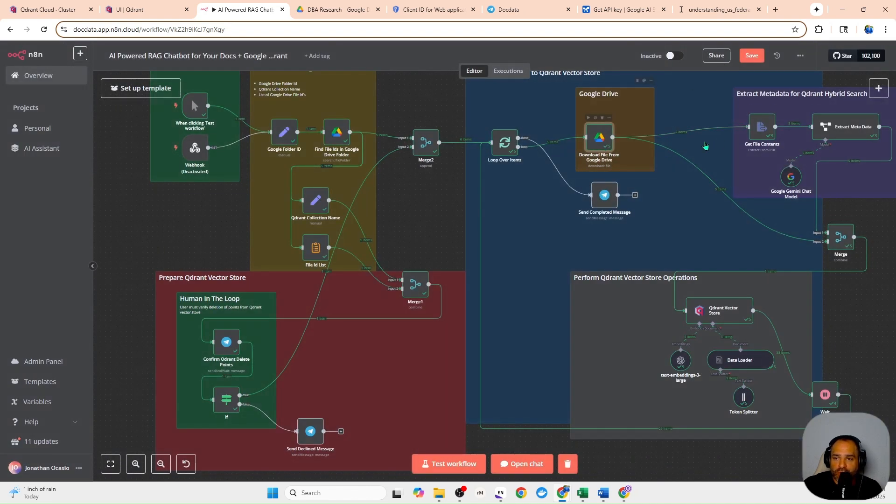
# Open the Get File Contents node, highlight the input's MIME type, review the available operations keeping Extract From PDF, and close it.
pyautogui.doubleClick(762, 125)
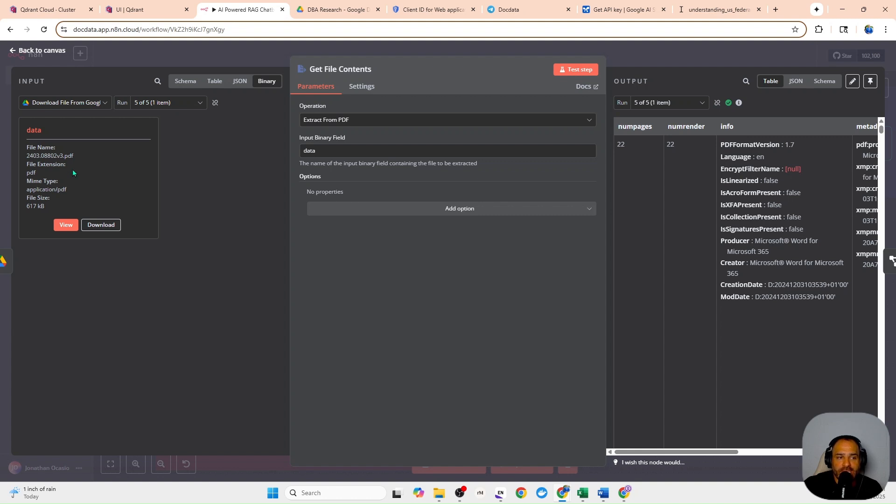
pyautogui.moveTo(72, 191); pyautogui.dragTo(25, 190)
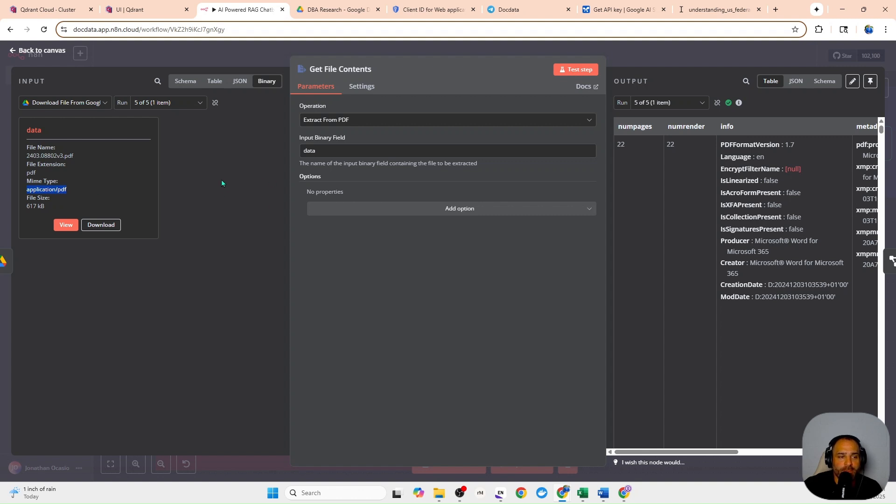
pyautogui.click(364, 122)
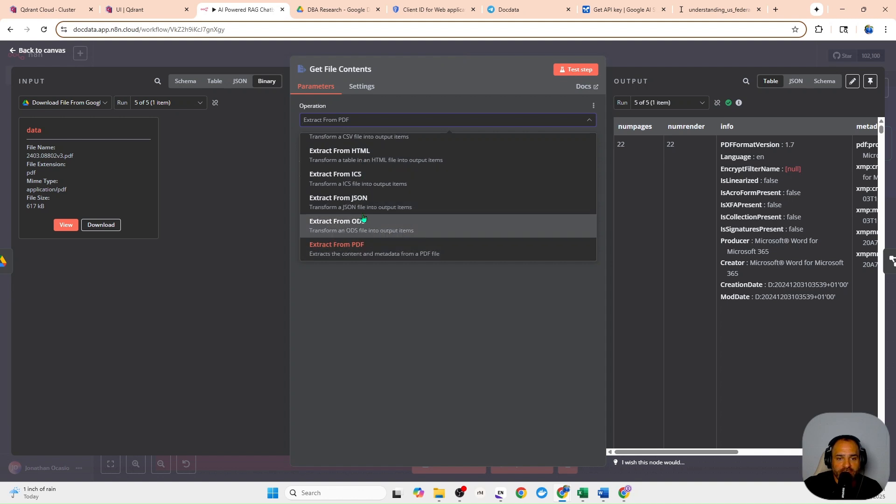
pyautogui.scroll(-3, 364, 187)
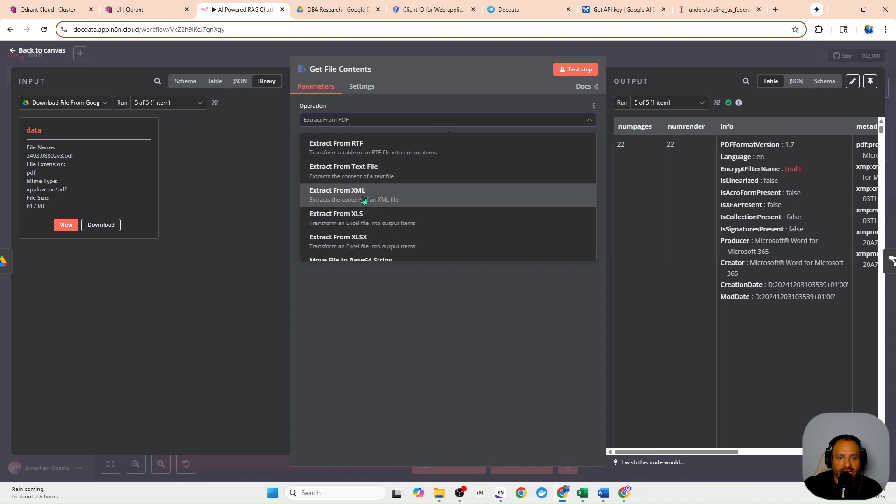
pyautogui.scroll(5, 361, 205)
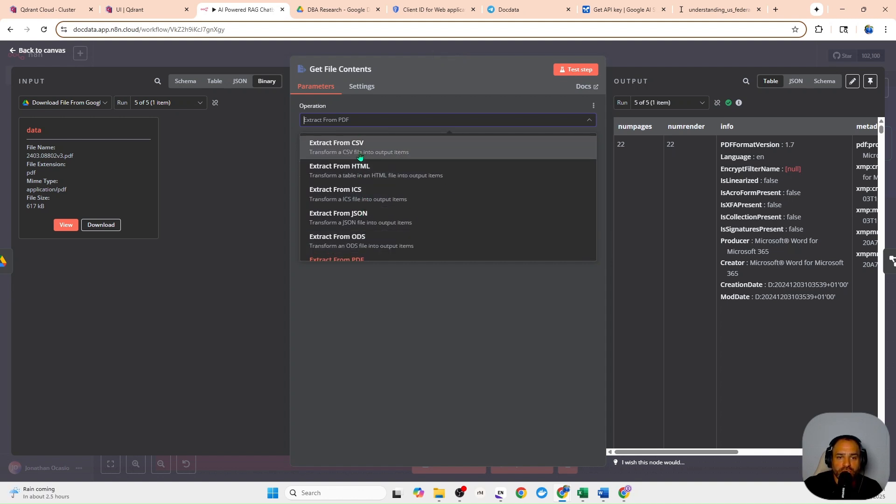
pyautogui.scroll(-1, 362, 205)
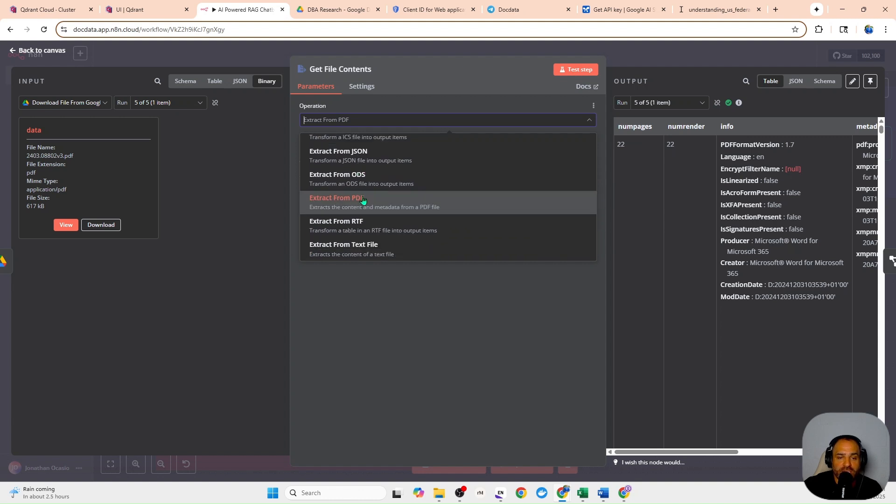
pyautogui.click(363, 202)
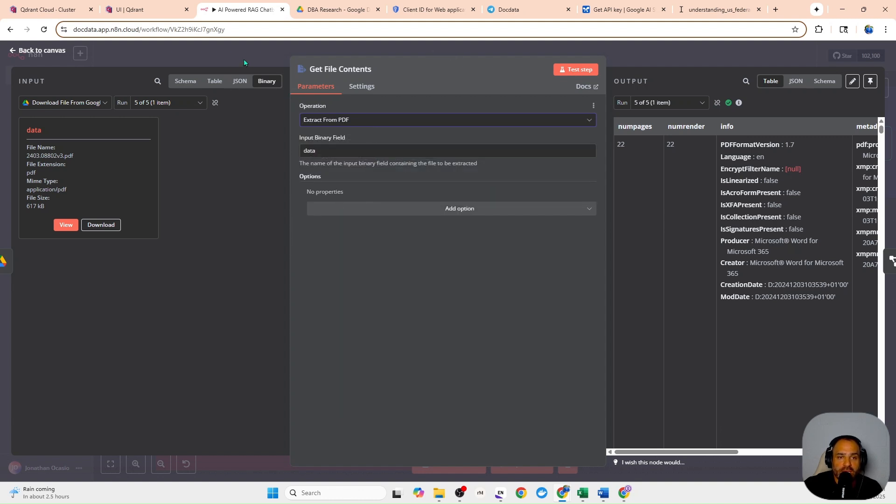
pyautogui.click(243, 59)
# Open the Extract Meta Data node, review its input columns, attribute definitions and system prompt template, and close it.
pyautogui.moveTo(543, 167)
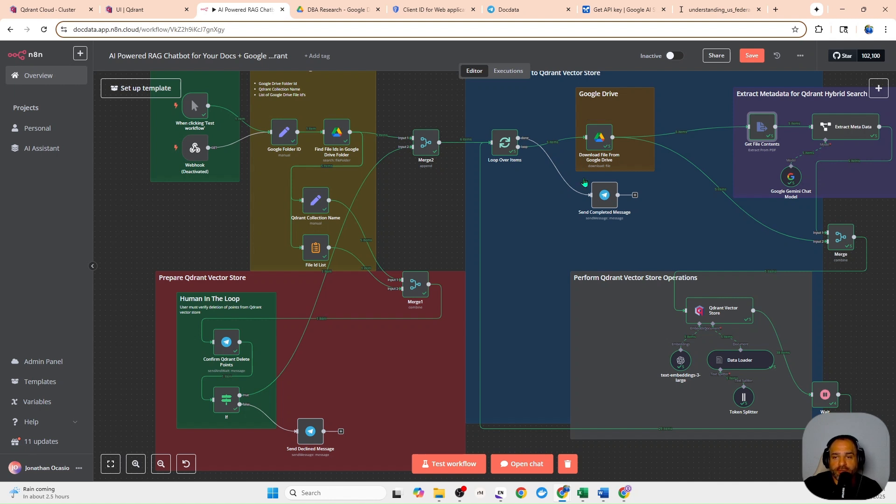
pyautogui.click(852, 132)
pyautogui.press('Return')
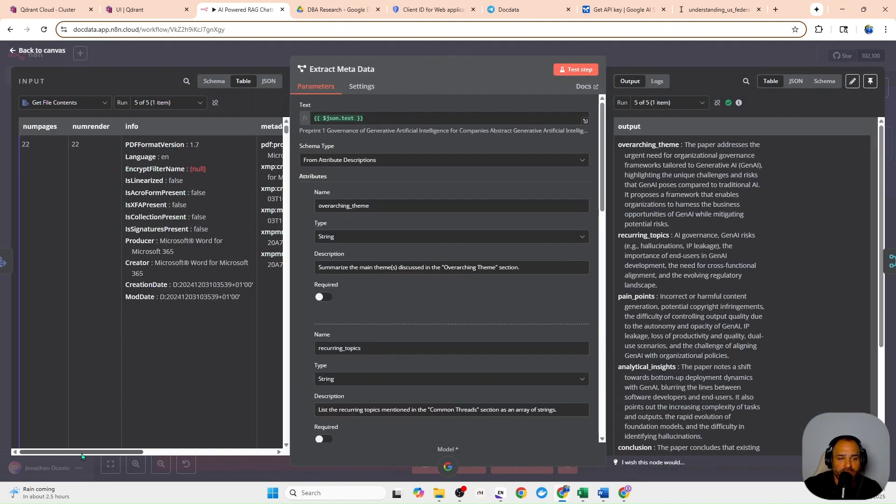
pyautogui.moveTo(79, 452); pyautogui.dragTo(113, 454)
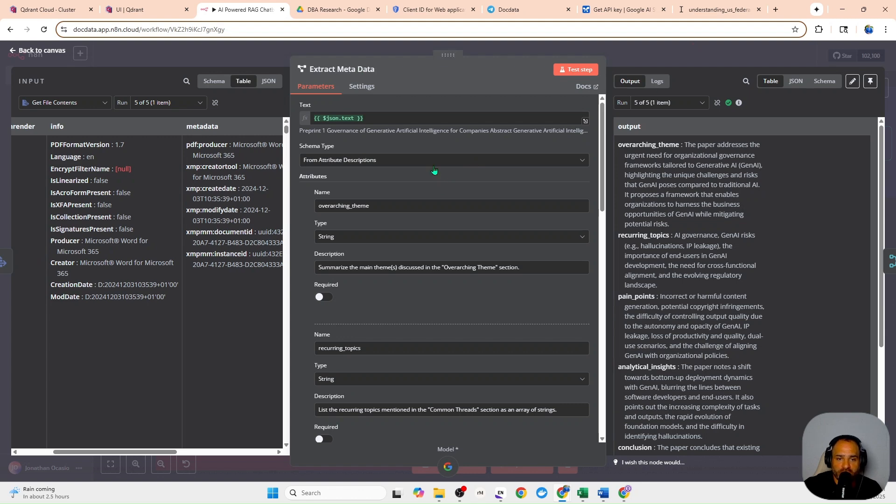
pyautogui.scroll(-3, 341, 195)
pyautogui.scroll(-10, 341, 195)
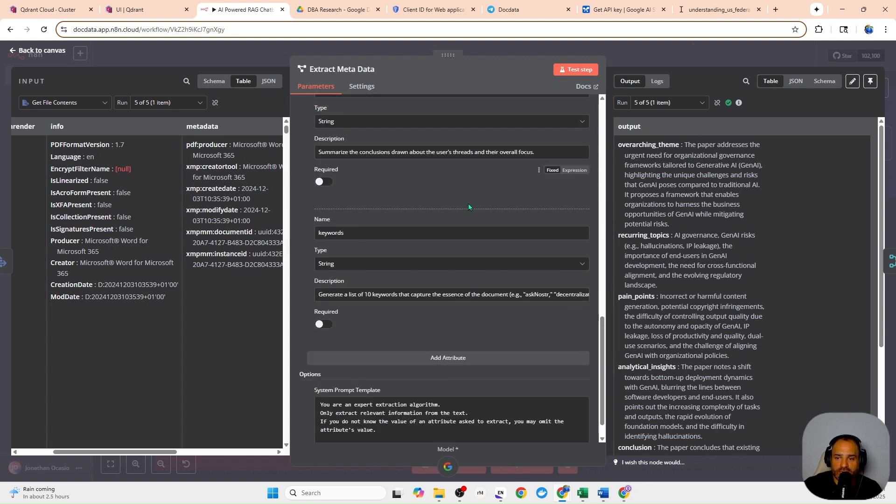
pyautogui.click(706, 55)
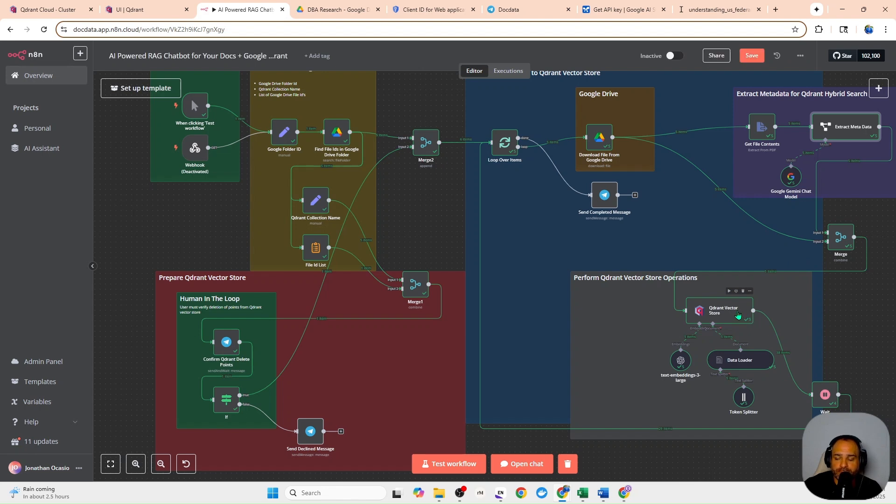
# Open the Qdrant Vector Store node to review its Insert Documents settings, Chatbot collection and output, and close it.
pyautogui.click(737, 315)
pyautogui.press('Return')
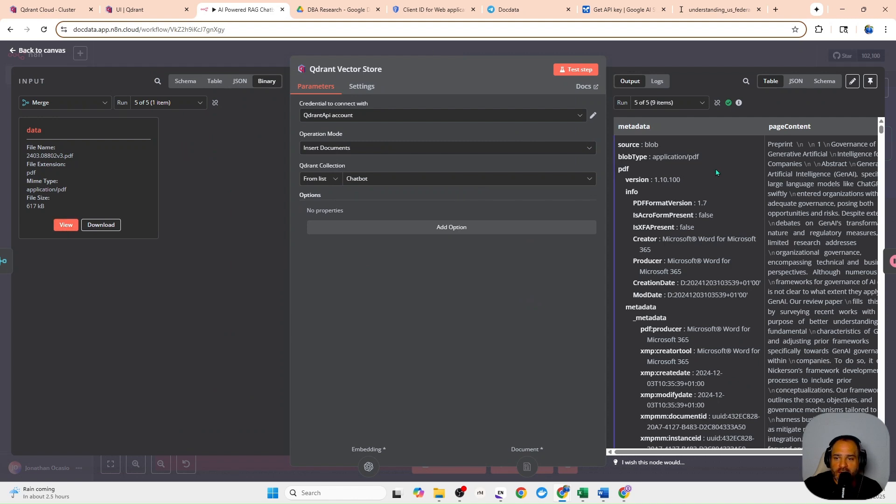
pyautogui.moveTo(655, 453)
pyautogui.mouseDown()
pyautogui.moveTo(750, 452)
pyautogui.moveTo(666, 450)
pyautogui.mouseUp()
pyautogui.click(667, 66)
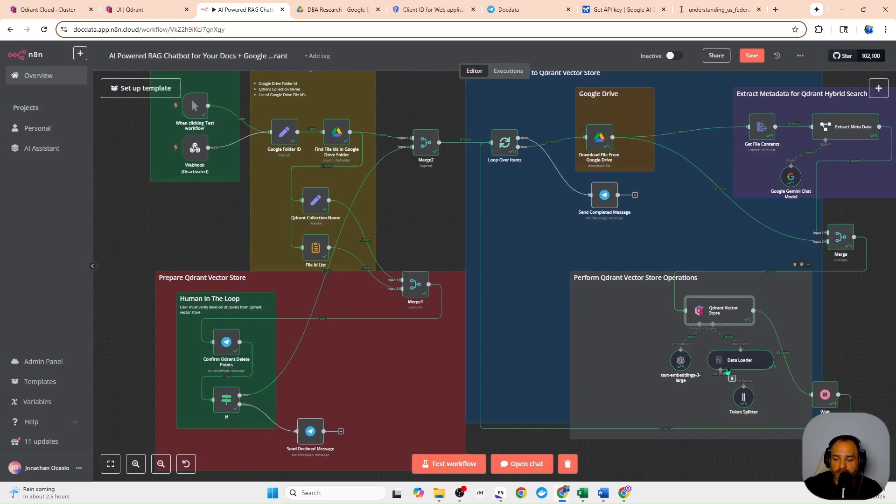
# Open the Data Loader node, view the response of output run 1 of 5, and return to the canvas.
pyautogui.click(742, 364)
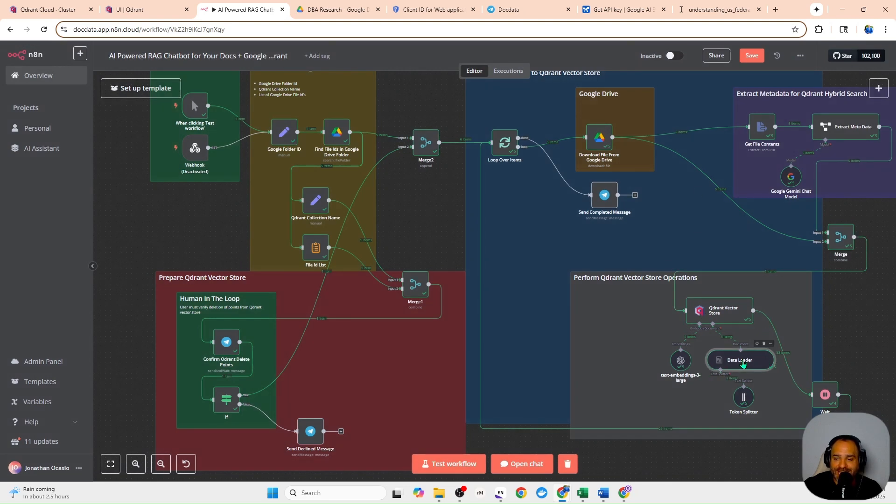
pyautogui.doubleClick(743, 364)
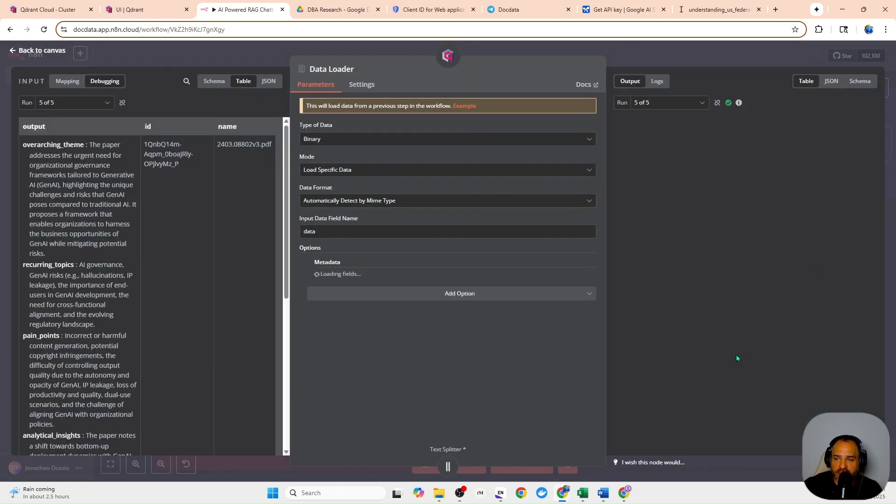
pyautogui.click(700, 103)
pyautogui.click(659, 131)
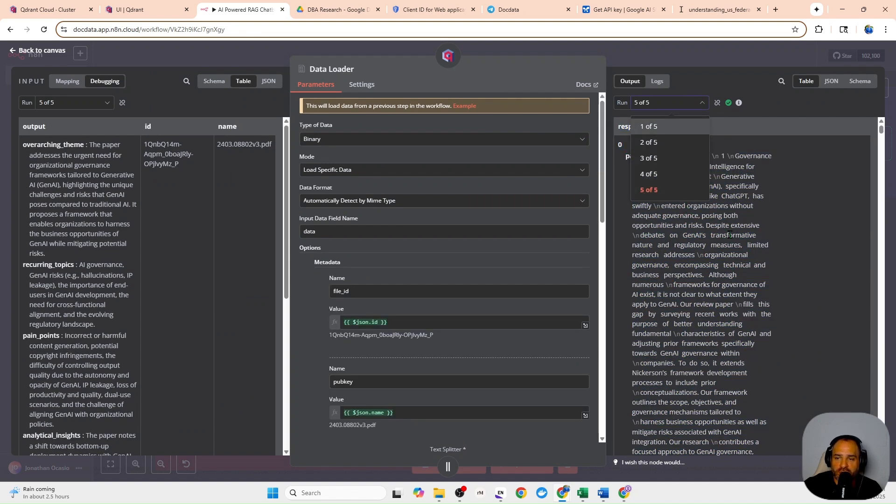
pyautogui.scroll(-5, 710, 201)
pyautogui.scroll(5, 710, 202)
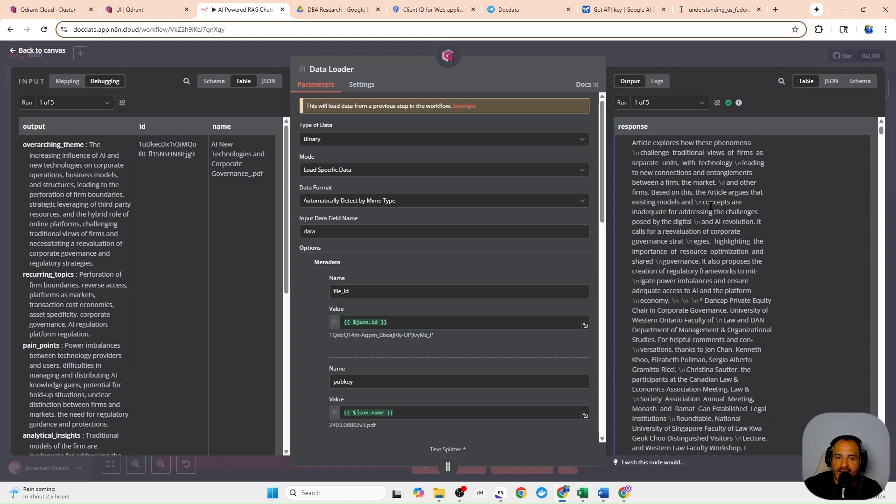
pyautogui.click(699, 46)
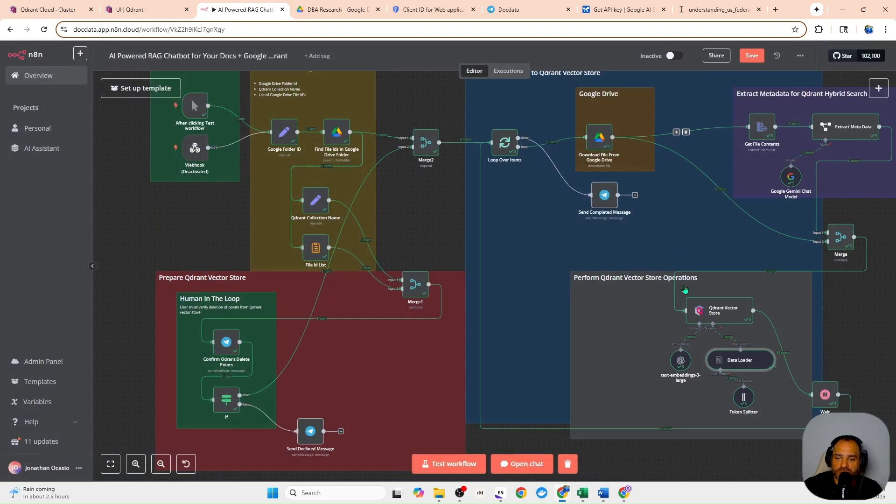
# Open the Token Splitter node, highlight its chunk size, set the chunk overlap to 100, and close the node.
pyautogui.doubleClick(745, 397)
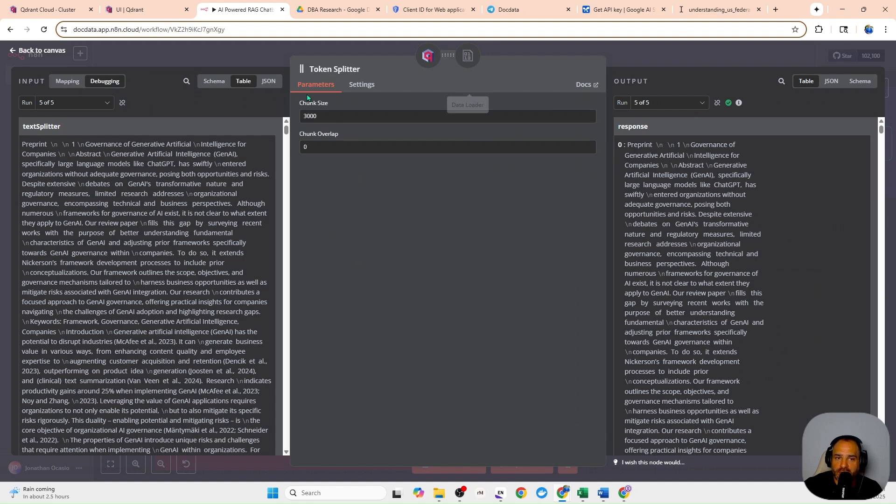
pyautogui.moveTo(318, 116); pyautogui.dragTo(290, 113)
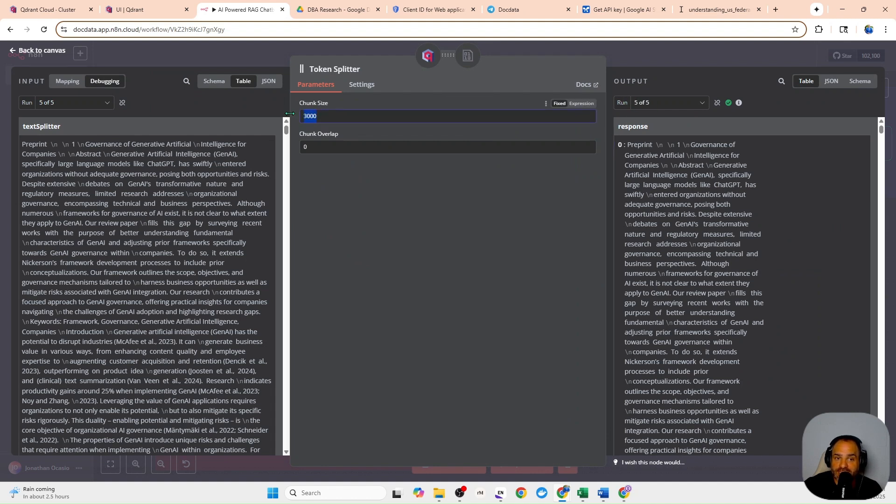
pyautogui.moveTo(312, 147); pyautogui.dragTo(299, 147)
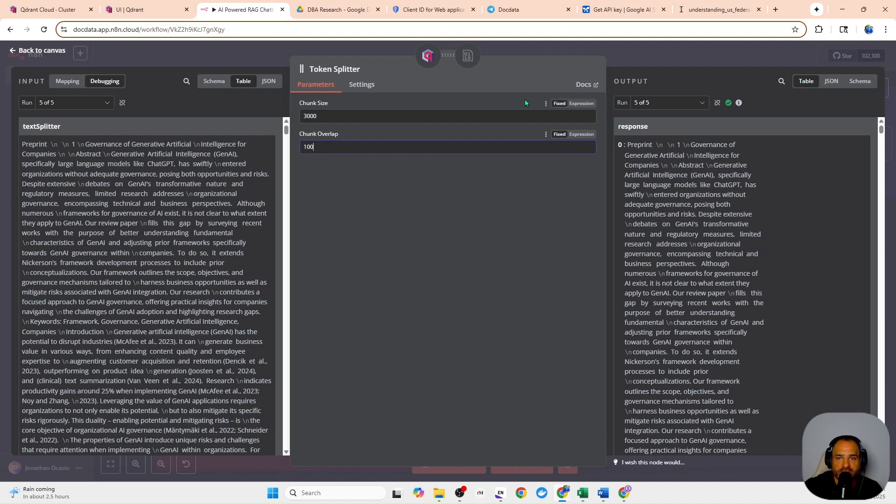
pyautogui.click(626, 49)
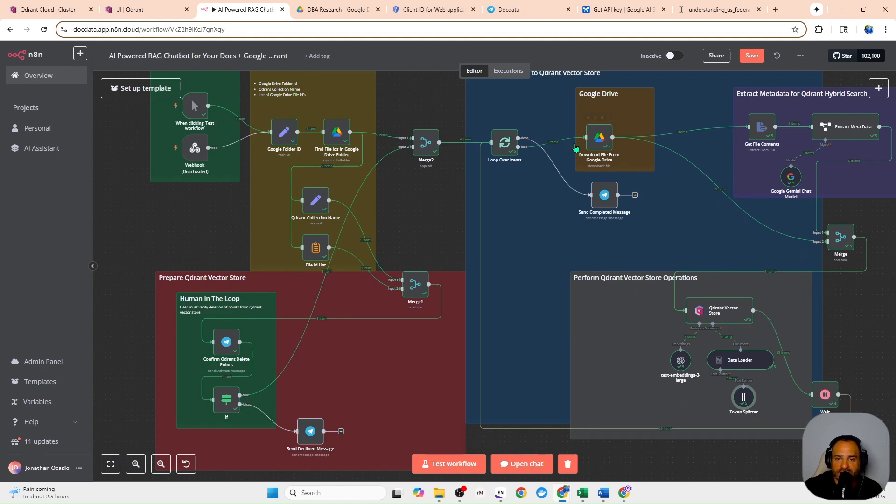
# Open the When chat message received node in the Step 2 section, check its parameters, and close it.
pyautogui.scroll(3, 368, 279)
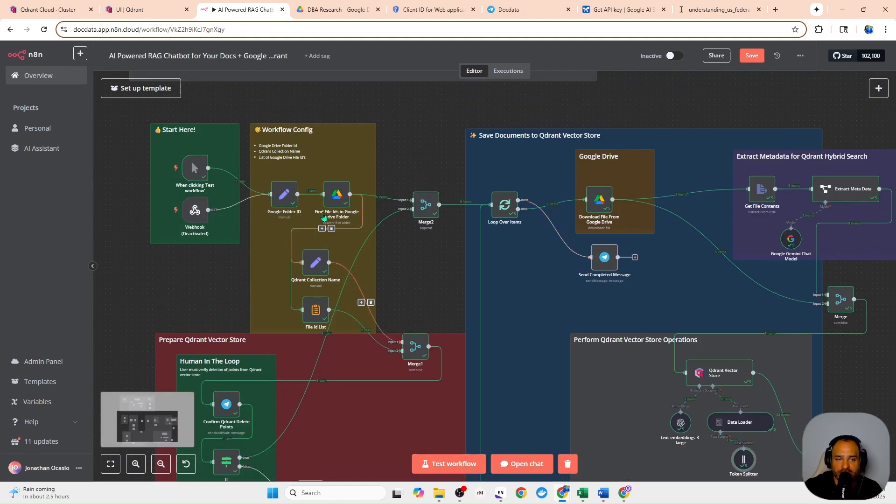
pyautogui.scroll(10, 262, 194)
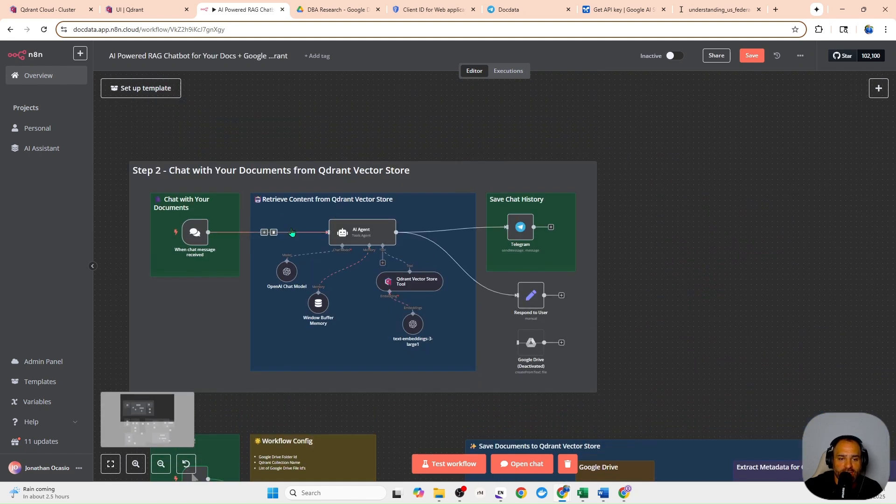
pyautogui.doubleClick(202, 238)
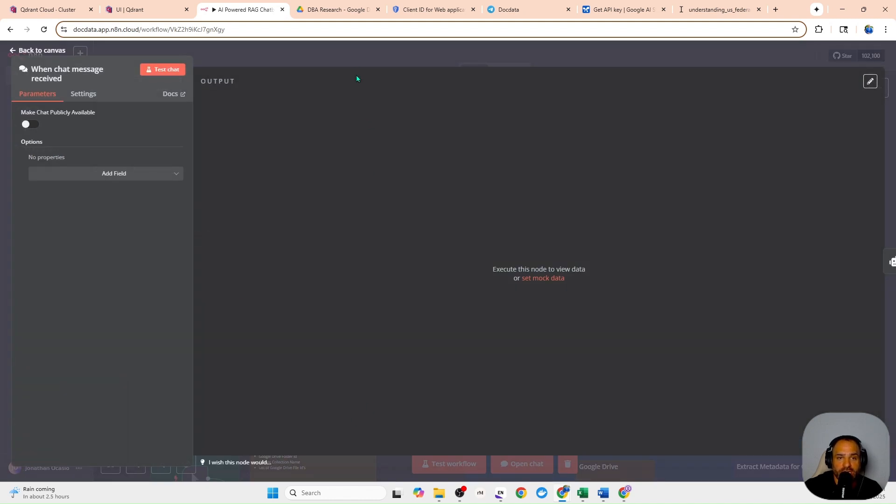
pyautogui.press('Escape')
# Open the workflow chat, read the answer about AI's impact on the EU, and compare it with the Docdata bot's message in Telegram.
pyautogui.click(522, 463)
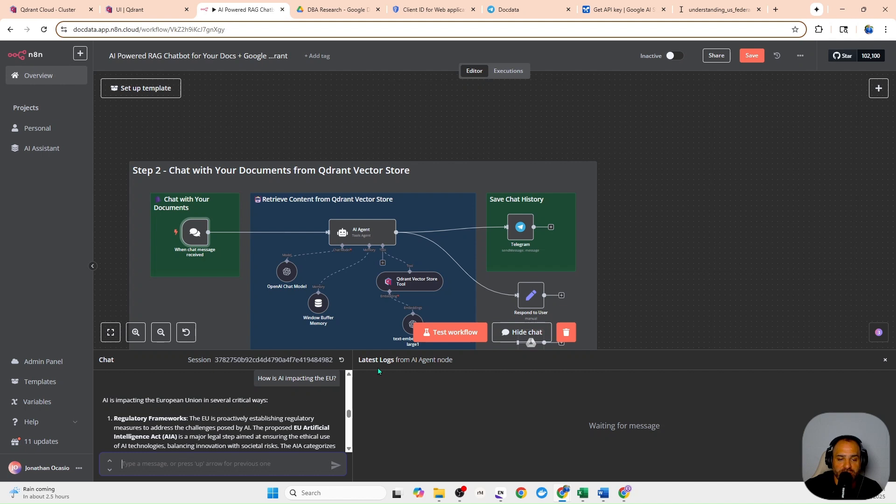
pyautogui.scroll(-10, 125, 446)
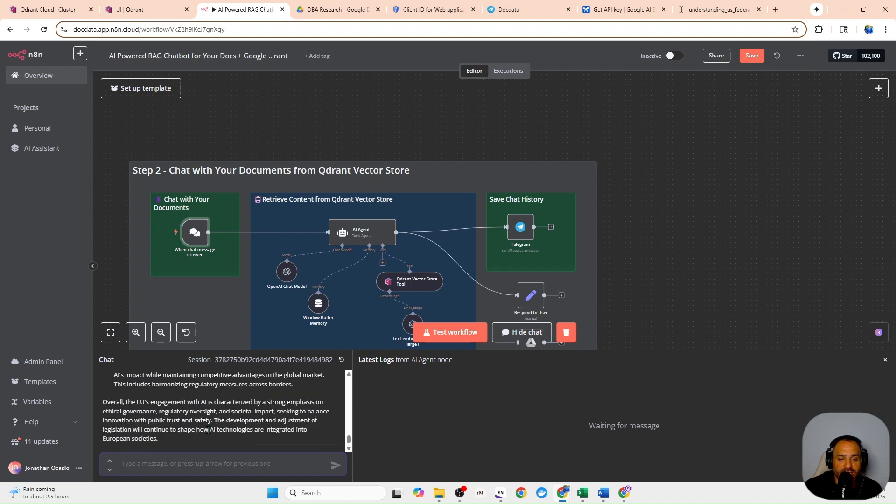
pyautogui.click(513, 10)
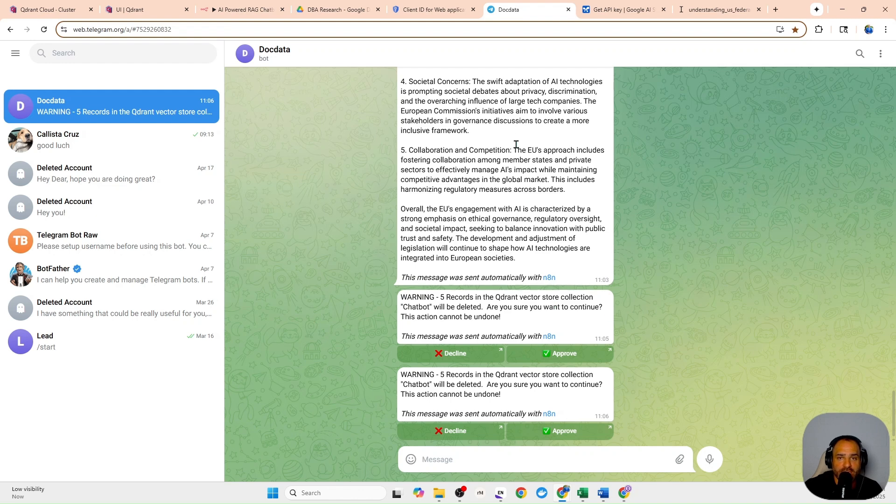
pyautogui.click(221, 10)
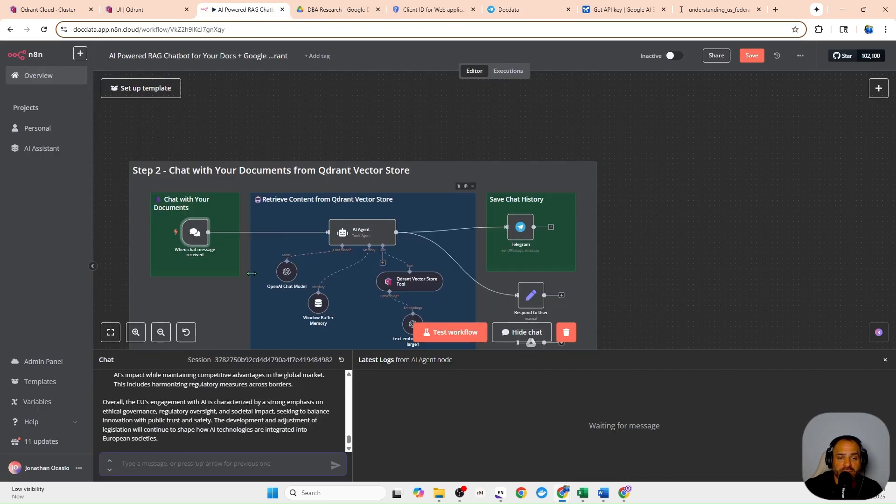
pyautogui.scroll(-2, 354, 154)
pyautogui.scroll(1, 345, 177)
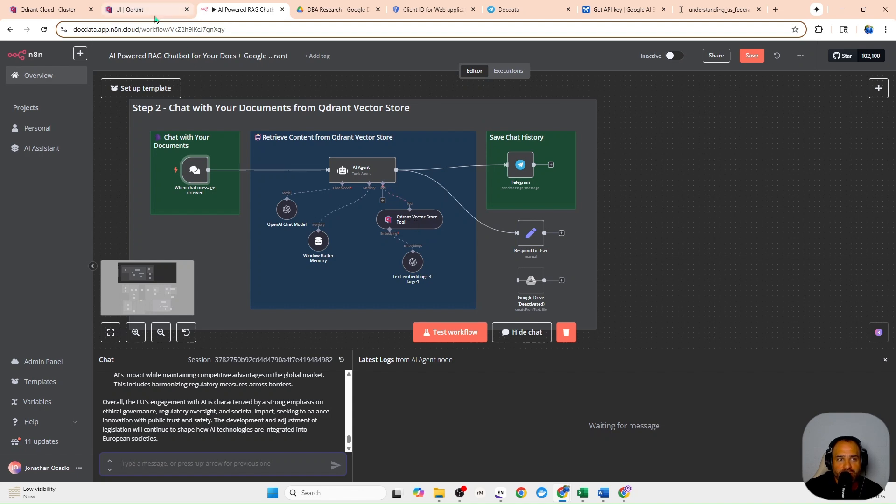
# Switch to the Qdrant dashboard and examine the content payload of the first point in the Chatbot collection, highlighting its text.
pyautogui.click(135, 10)
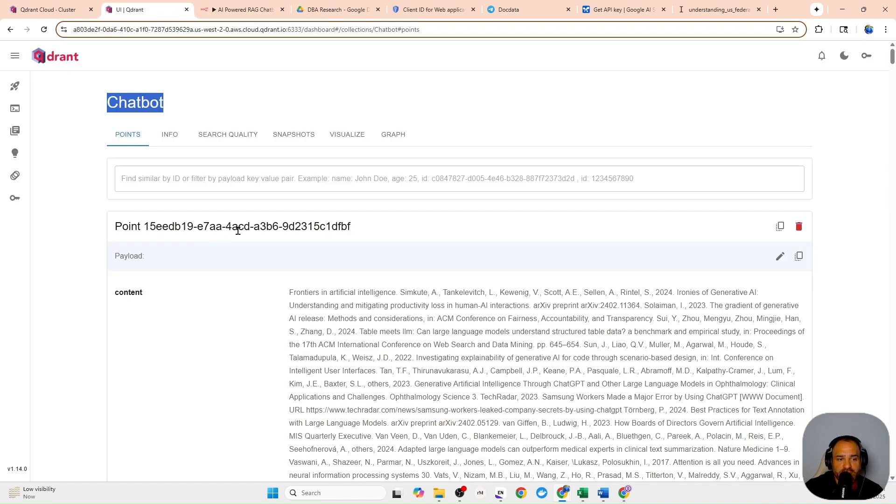
pyautogui.scroll(-3, 276, 258)
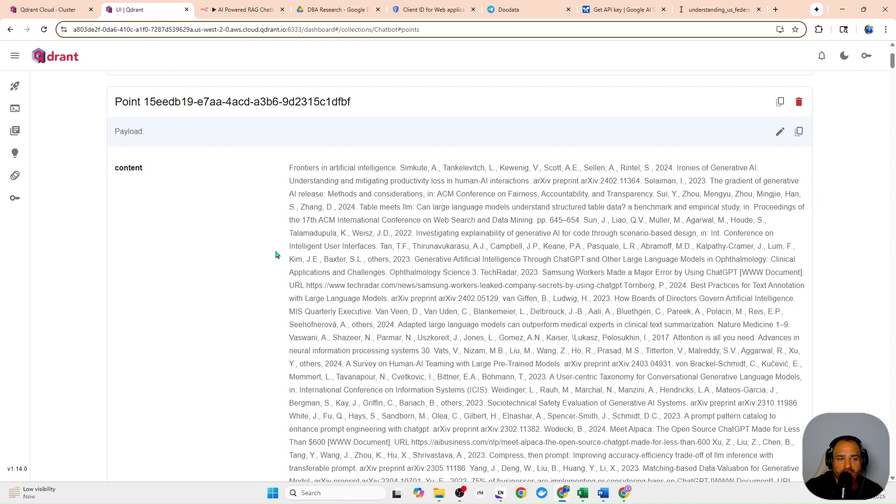
pyautogui.moveTo(290, 167); pyautogui.dragTo(446, 312)
pyautogui.scroll(6, 335, 192)
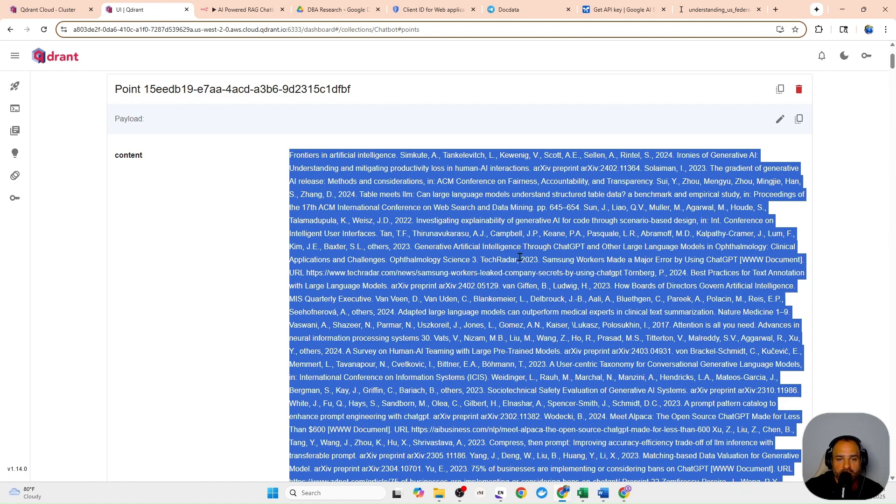
pyautogui.scroll(-3, 517, 279)
pyautogui.scroll(-2, 517, 279)
pyautogui.scroll(6, 516, 275)
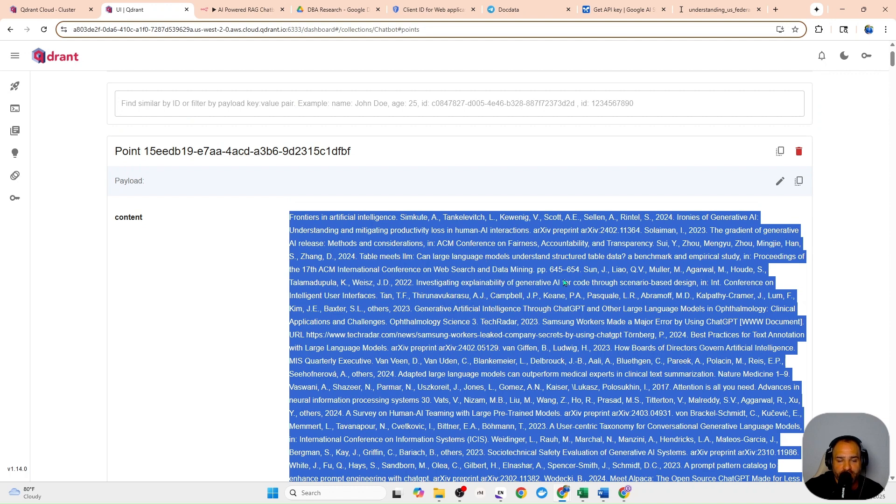
# Highlight the first point's ID and examine its metadata and vector entries down to the second point.
pyautogui.moveTo(351, 151); pyautogui.dragTo(143, 150)
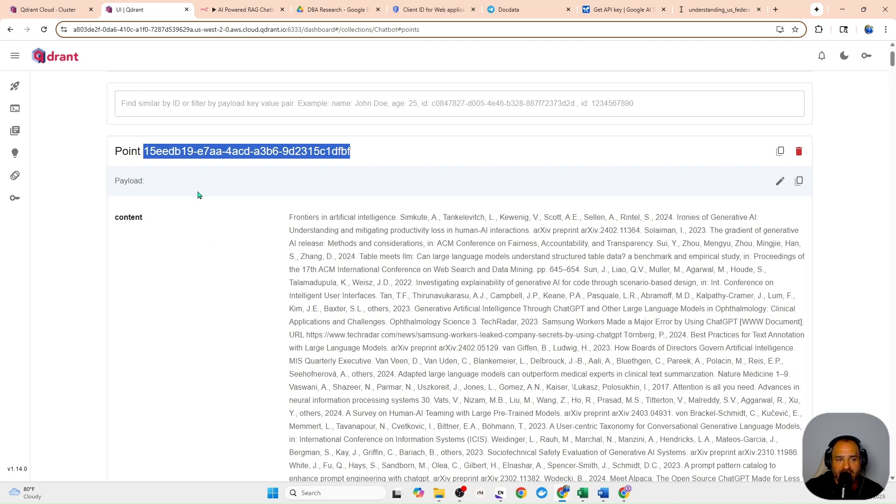
pyautogui.scroll(-20, 228, 200)
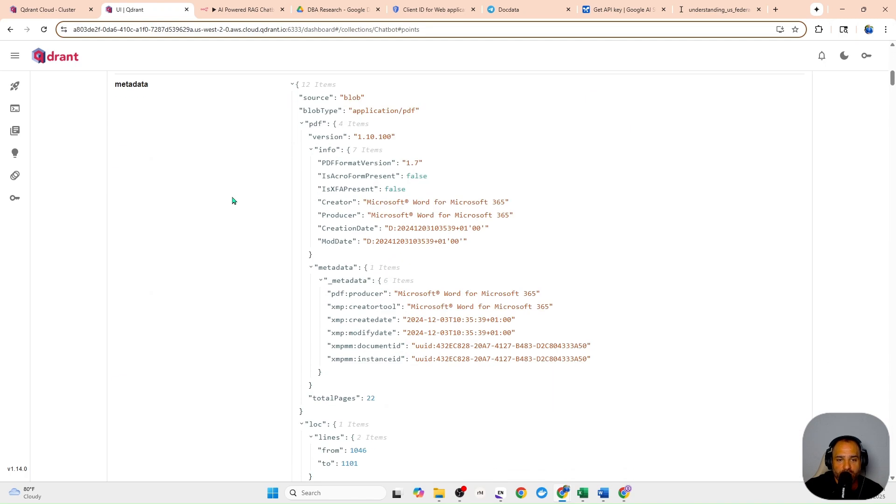
pyautogui.scroll(-4, 234, 202)
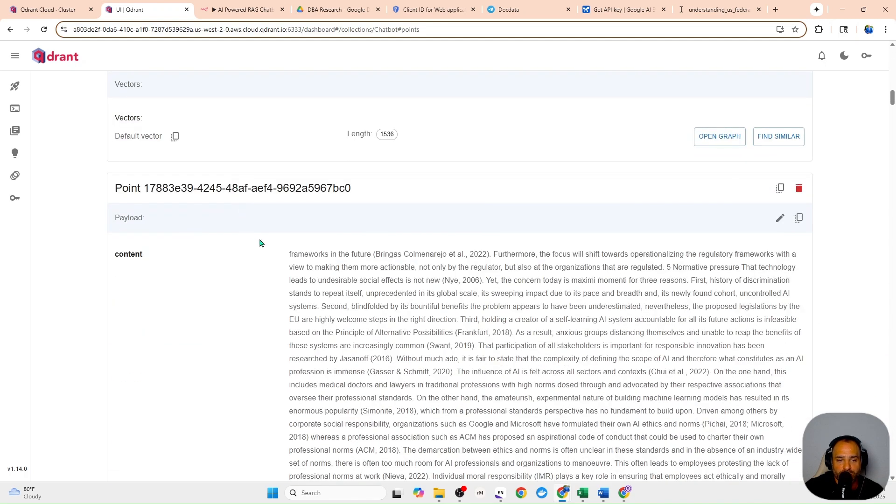
pyautogui.scroll(13, 290, 261)
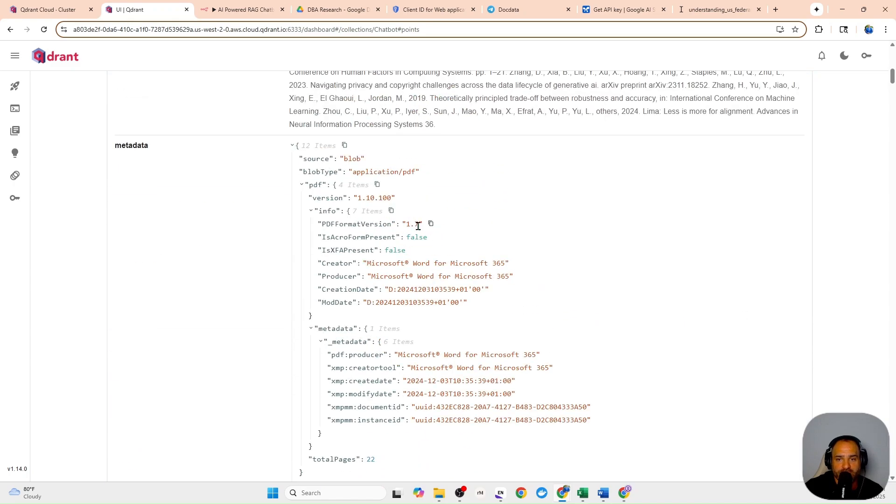
pyautogui.scroll(-14, 439, 135)
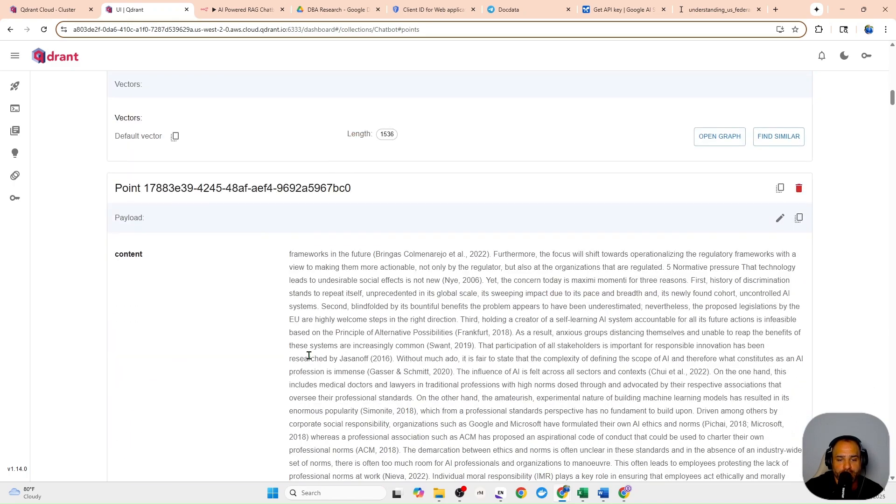
# Browse further points in the Chatbot collection, highlight the ID of one midway, and return to the n8n workflow.
pyautogui.scroll(-20, 321, 364)
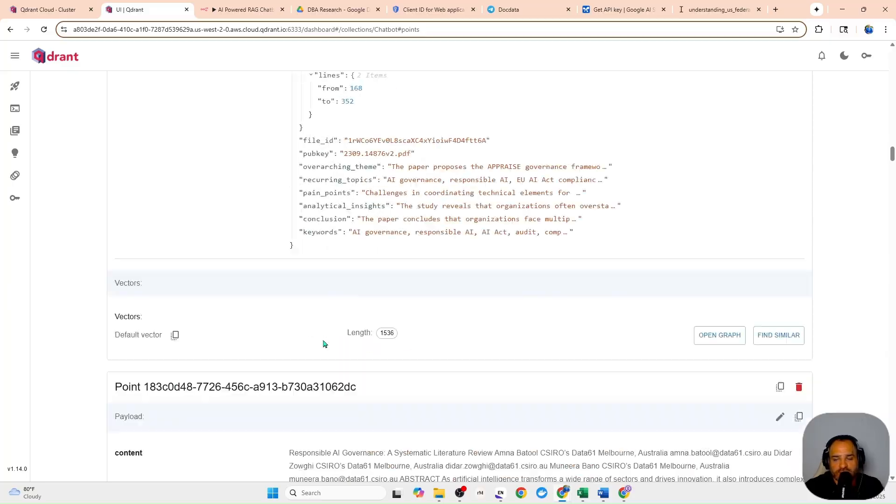
pyautogui.scroll(-5, 325, 341)
pyautogui.moveTo(892, 177); pyautogui.dragTo(894, 283)
pyautogui.scroll(-1, 737, 268)
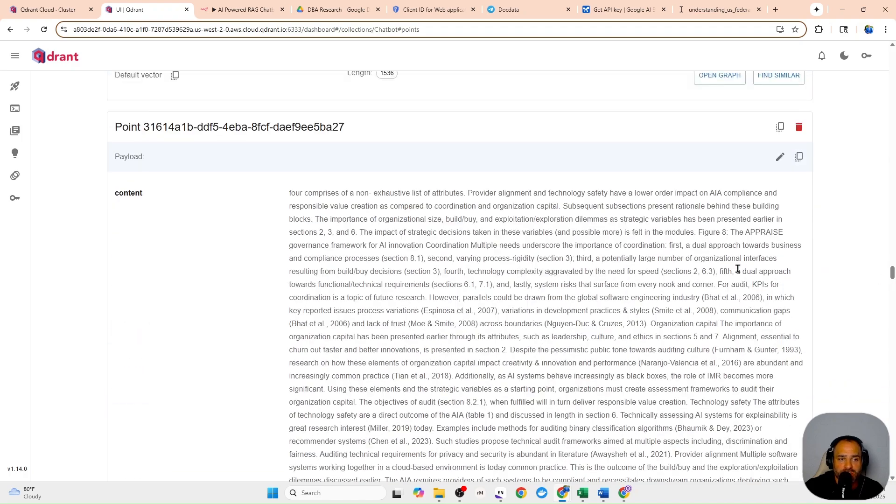
pyautogui.moveTo(378, 133); pyautogui.dragTo(143, 127)
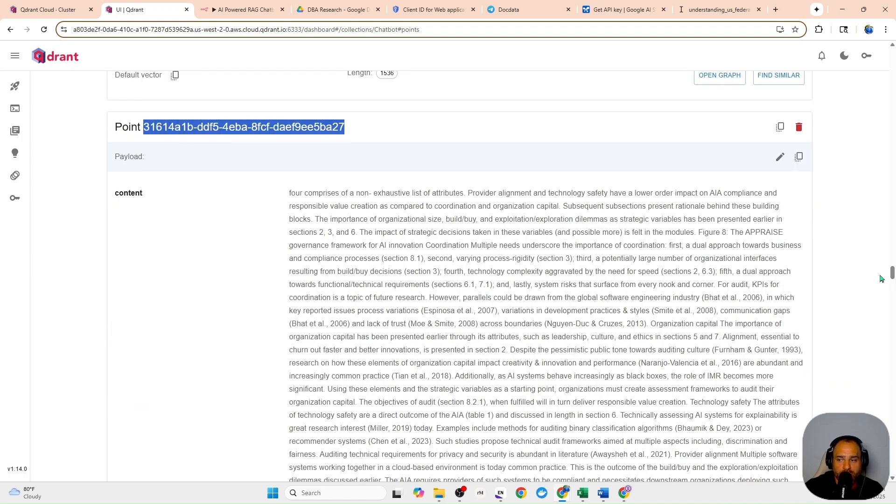
pyautogui.moveTo(892, 278); pyautogui.dragTo(894, 82)
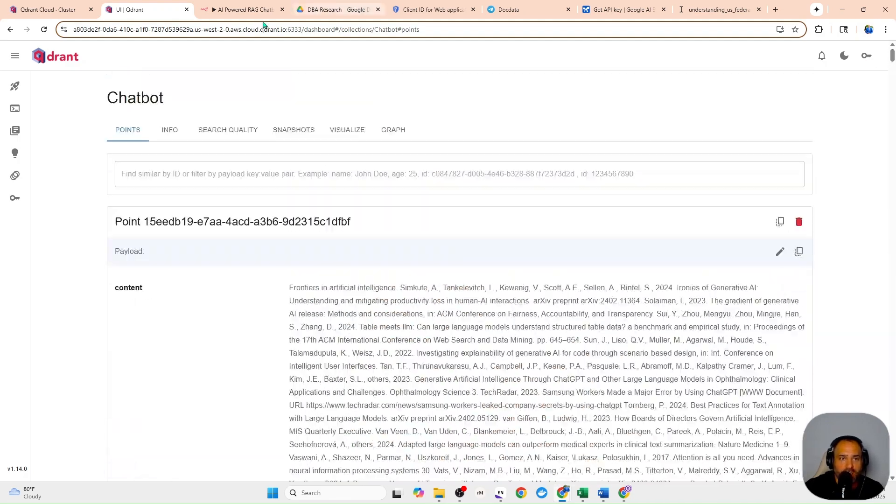
pyautogui.click(243, 10)
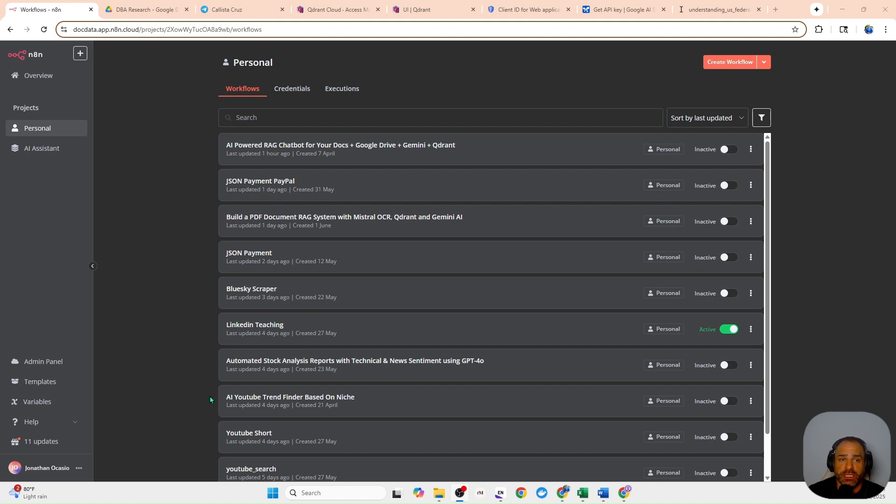
# Create a new workflow in the Personal project and name it "AI RAG Agent Video".
pyautogui.click(748, 65)
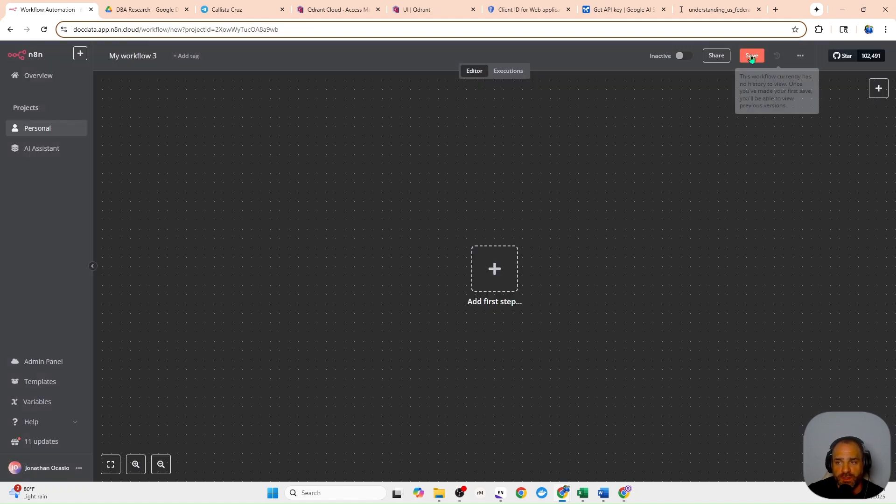
pyautogui.click(153, 59)
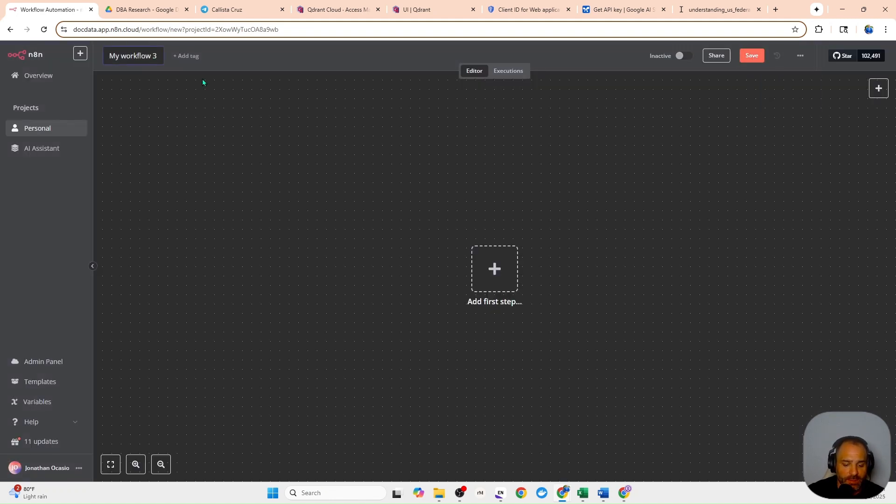
pyautogui.press('BackSpace')
pyautogui.press('BackSpace')
pyautogui.press('BackSpace')
pyautogui.press('BackSpace')
pyautogui.press('BackSpace')
pyautogui.press('BackSpace')
pyautogui.press('BackSpace')
pyautogui.press('BackSpace')
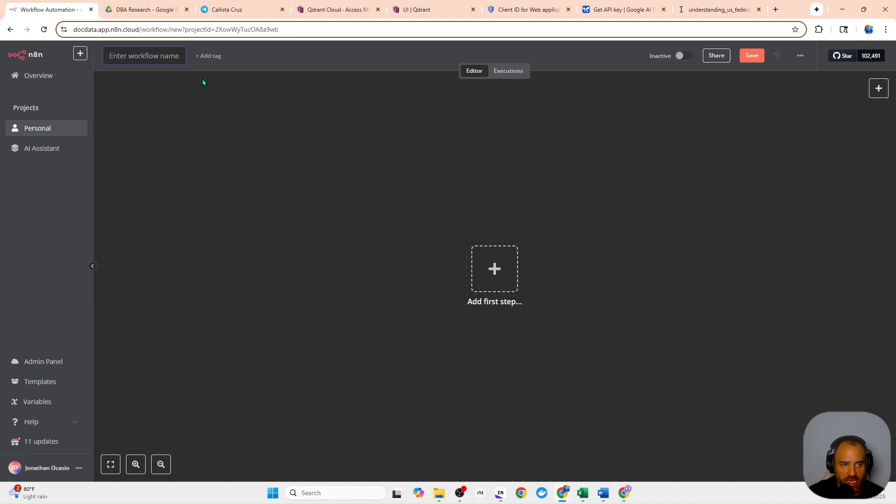
pyautogui.write('A')
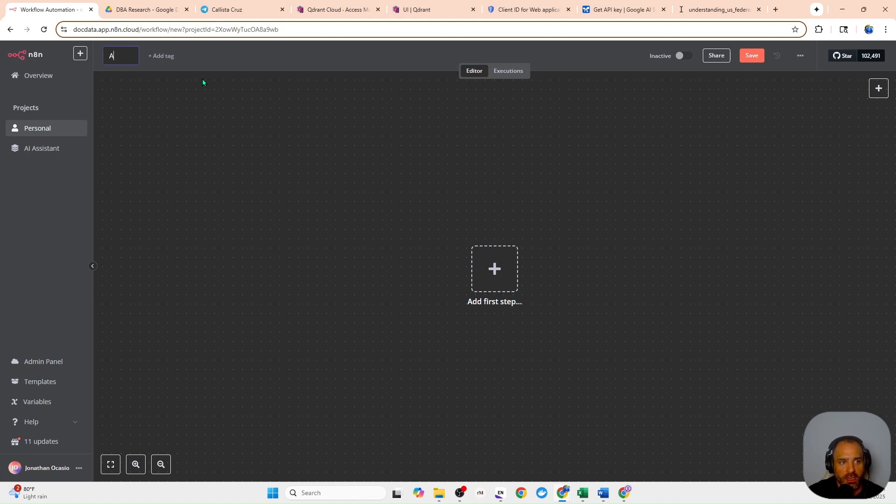
pyautogui.write('I Rage')
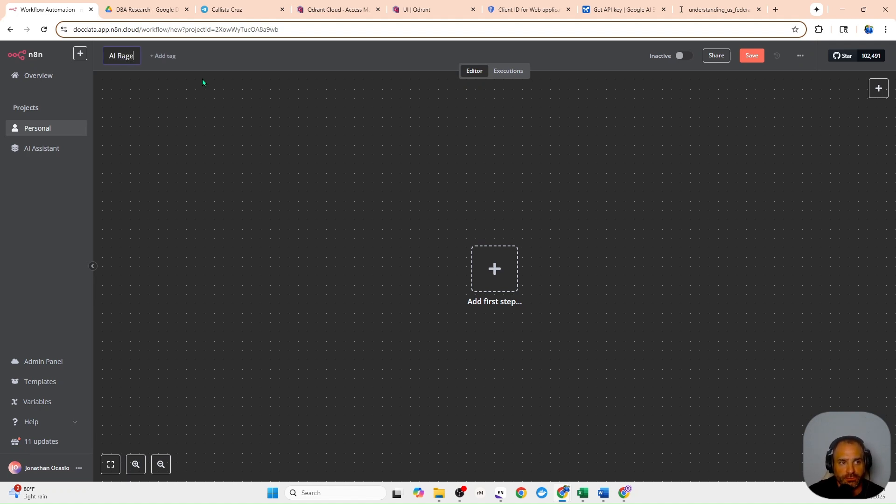
pyautogui.press('BackSpace')
pyautogui.press('BackSpace')
pyautogui.press('BackSpace')
pyautogui.write('AG Agent')
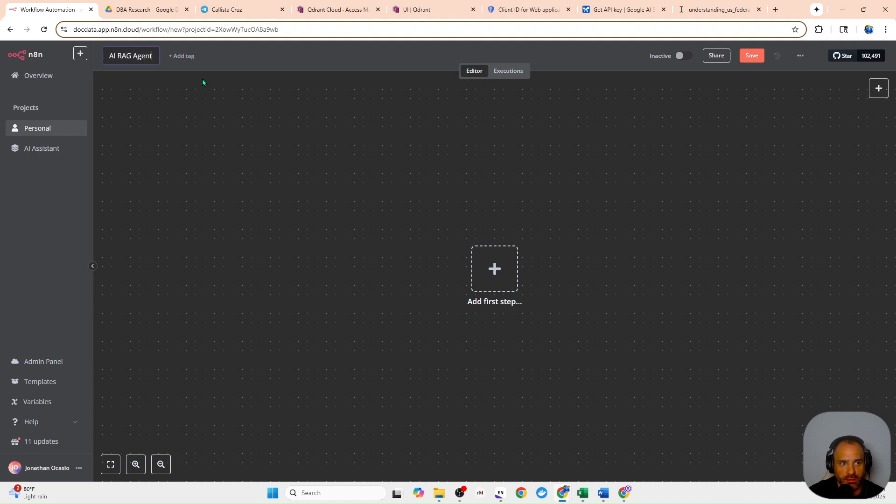
pyautogui.write(' Video')
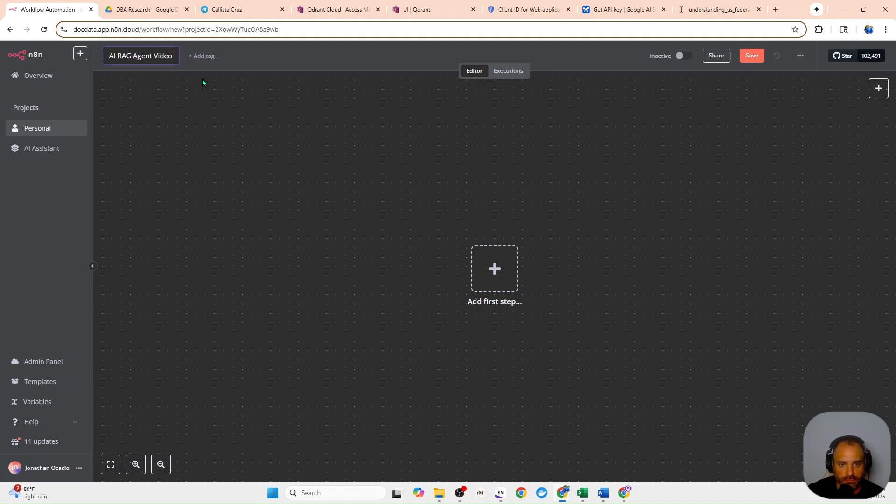
pyautogui.press('Return')
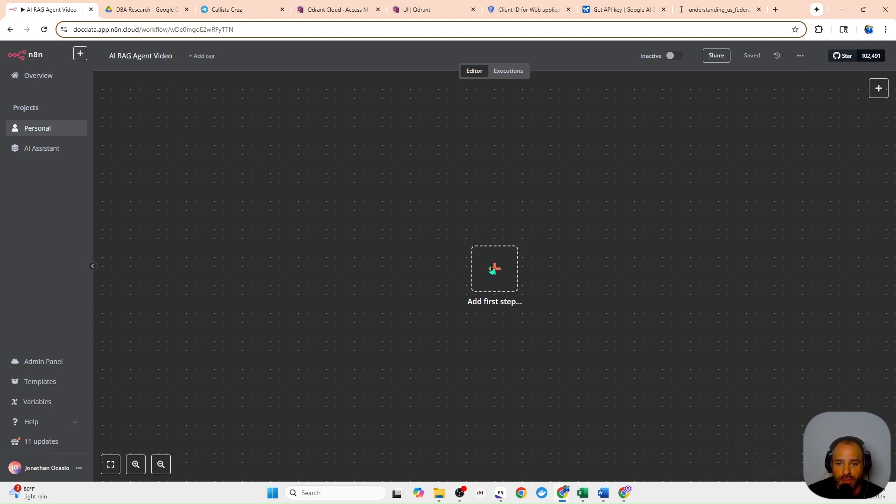
# Add a manual trigger as the workflow's first step and place it in the upper-left area of the canvas.
pyautogui.click(496, 271)
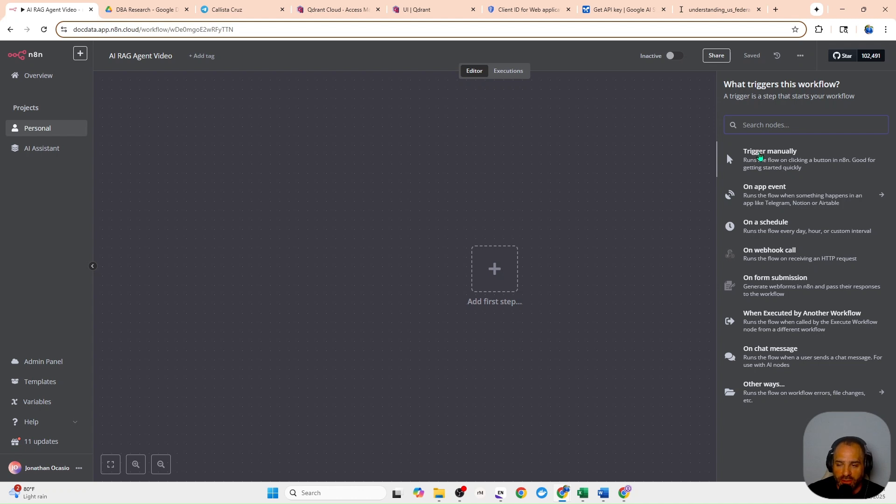
pyautogui.click(760, 156)
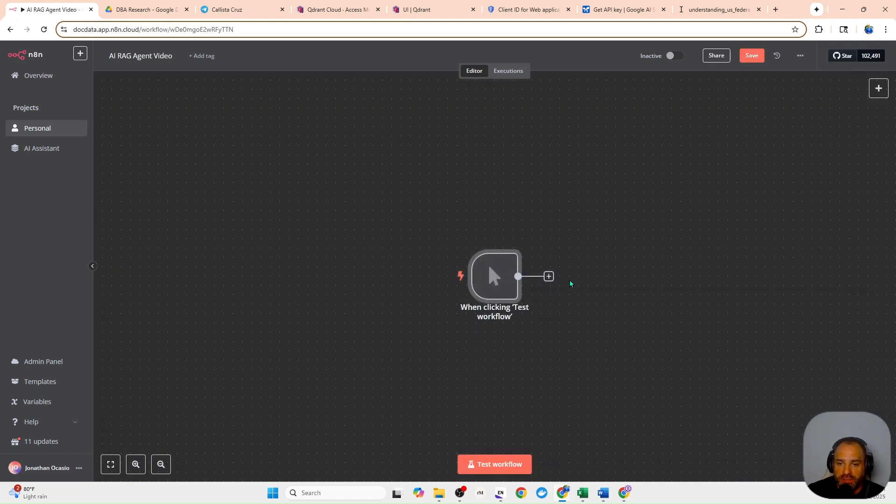
pyautogui.moveTo(501, 279); pyautogui.dragTo(337, 192)
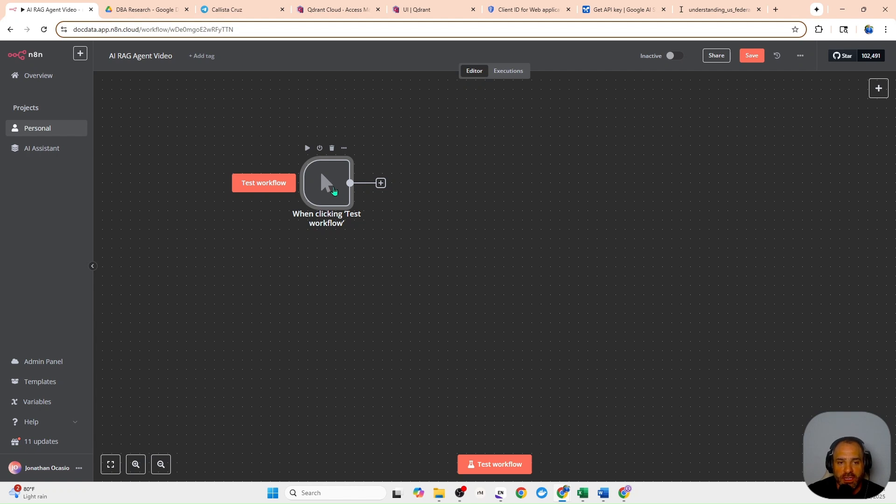
pyautogui.click(878, 88)
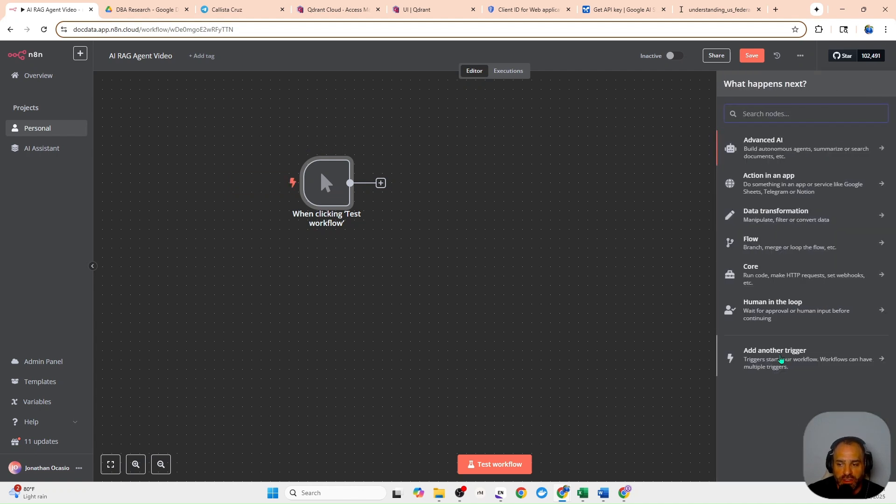
pyautogui.click(778, 358)
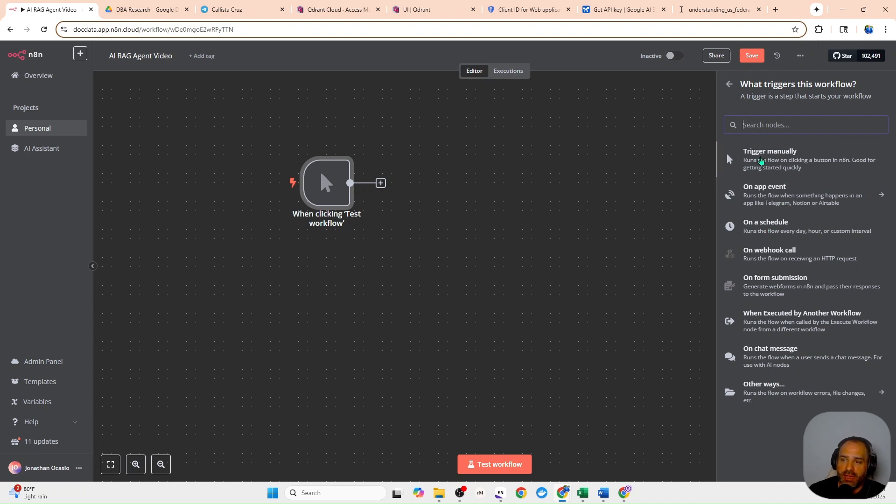
pyautogui.moveTo(307, 189)
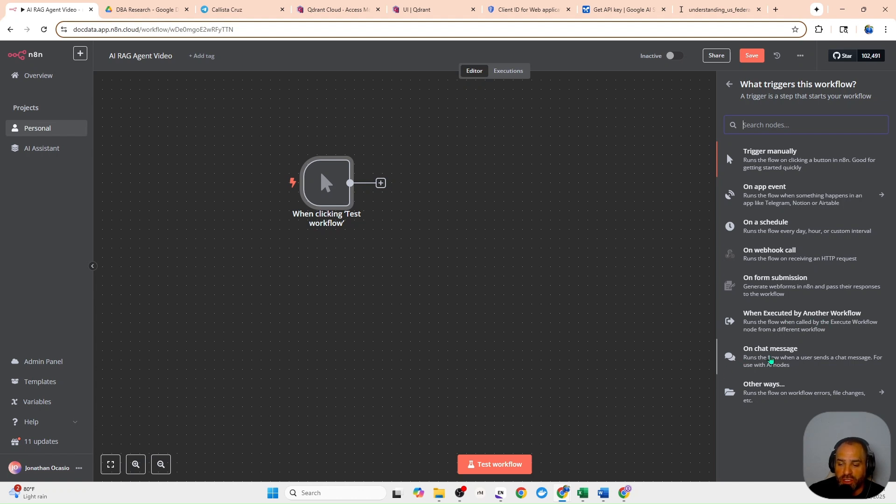
pyautogui.click(770, 356)
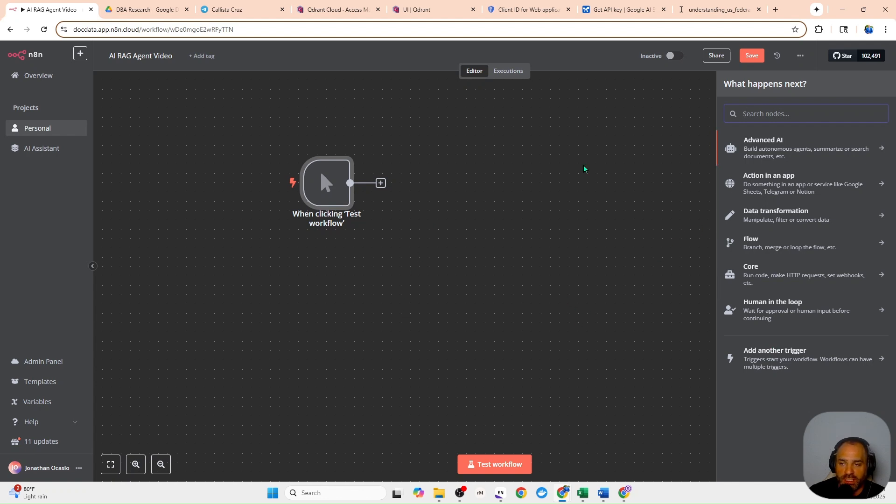
pyautogui.click(600, 316)
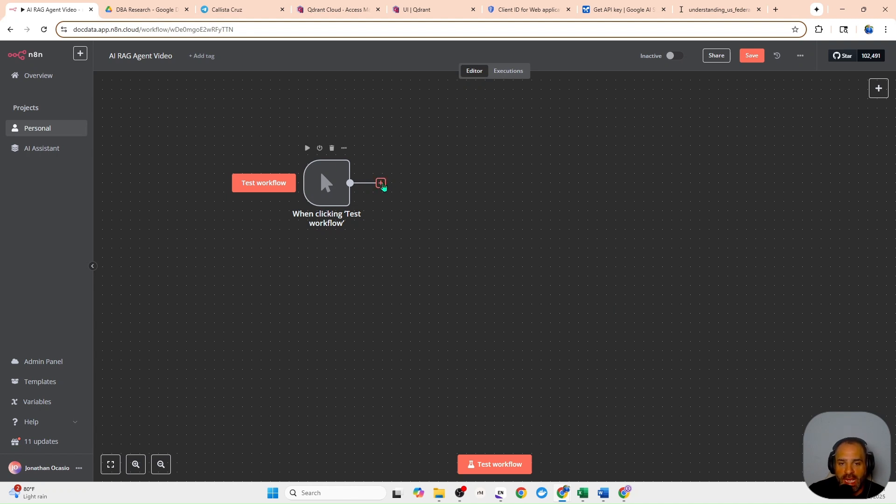
# Add an Edit Fields (Set) node connected after the manual trigger.
pyautogui.click(381, 183)
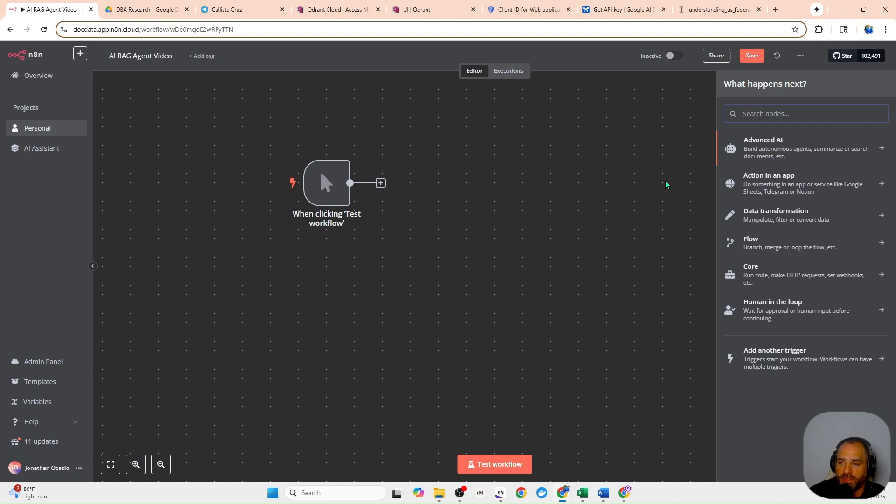
pyautogui.write('edi')
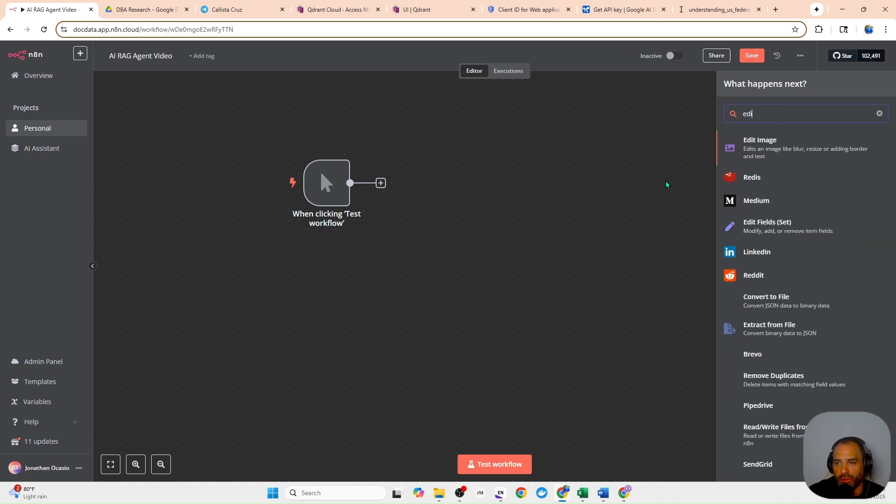
pyautogui.press('Down')
pyautogui.press('Down')
pyautogui.press('Down')
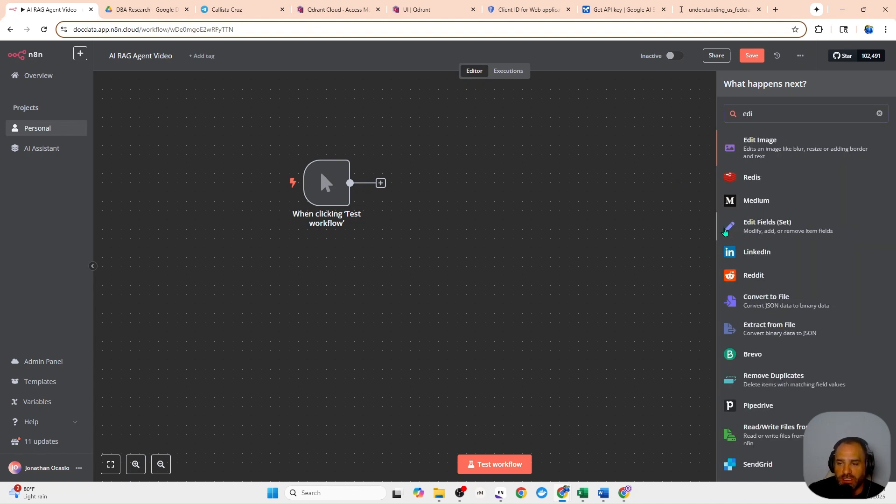
pyautogui.press('Return')
pyautogui.click(396, 181)
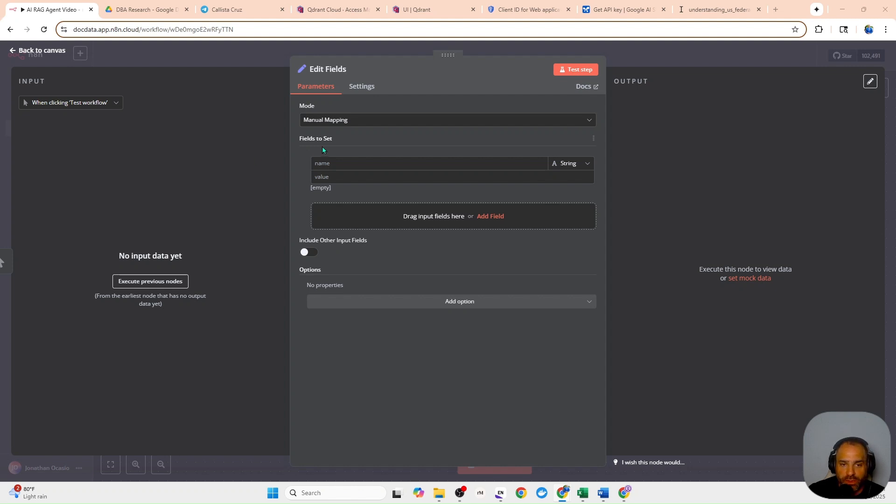
# Define a string field named folder_id in the Edit Fields node, paste the Google Drive folder ID as its value, and return to the canvas.
pyautogui.rightClick(336, 177)
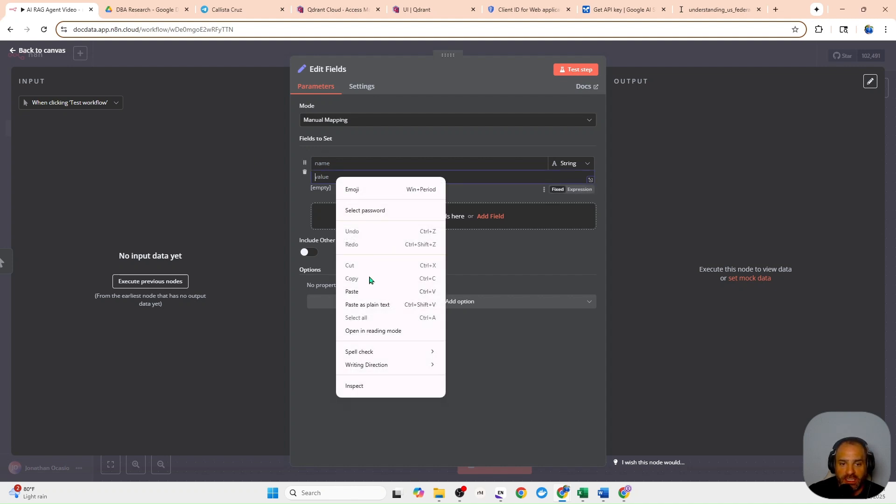
pyautogui.click(358, 294)
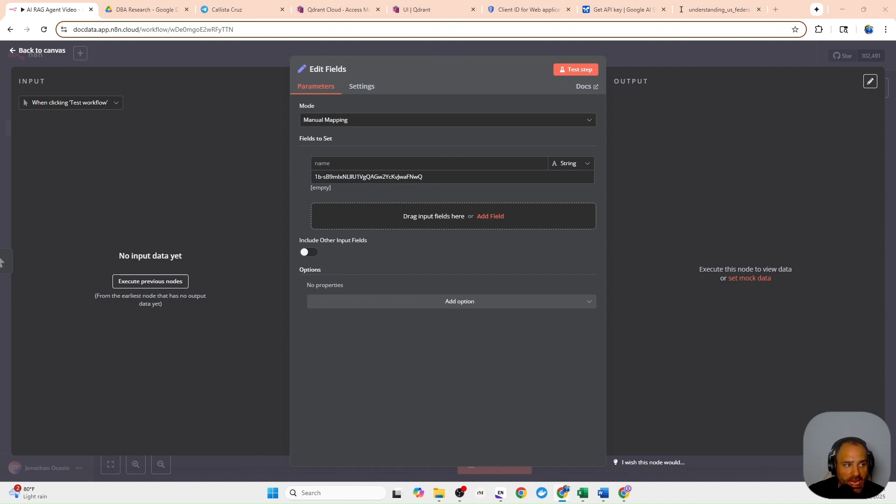
pyautogui.rightClick(327, 163)
pyautogui.click(361, 282)
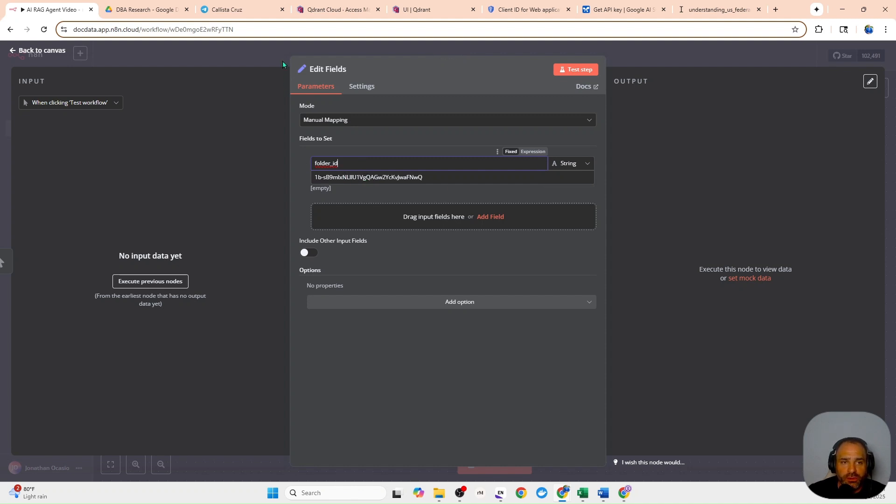
pyautogui.press('Escape')
pyautogui.moveTo(321, 170)
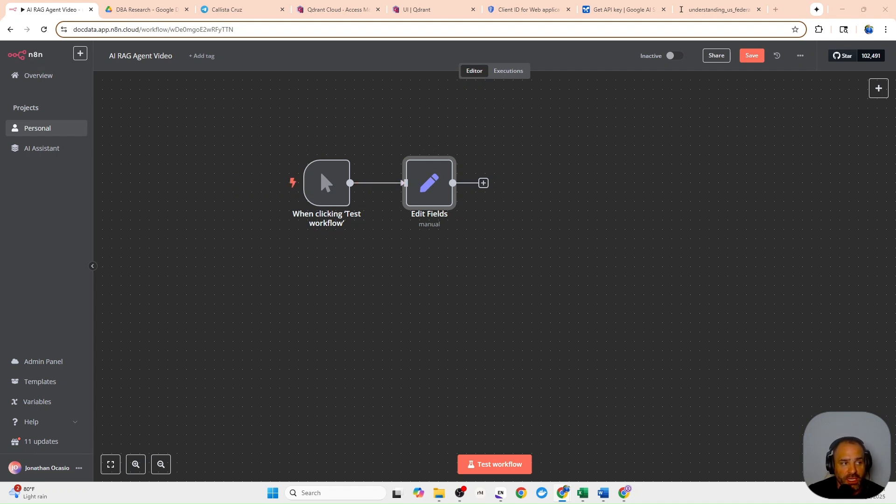
# Add a Google Drive node with the Search files and folders action after the Edit Fields node.
pyautogui.click(483, 183)
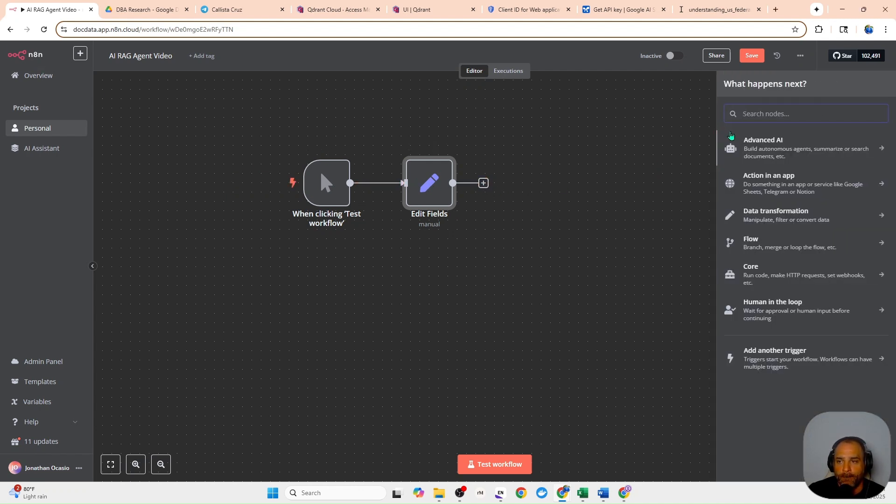
pyautogui.write('go')
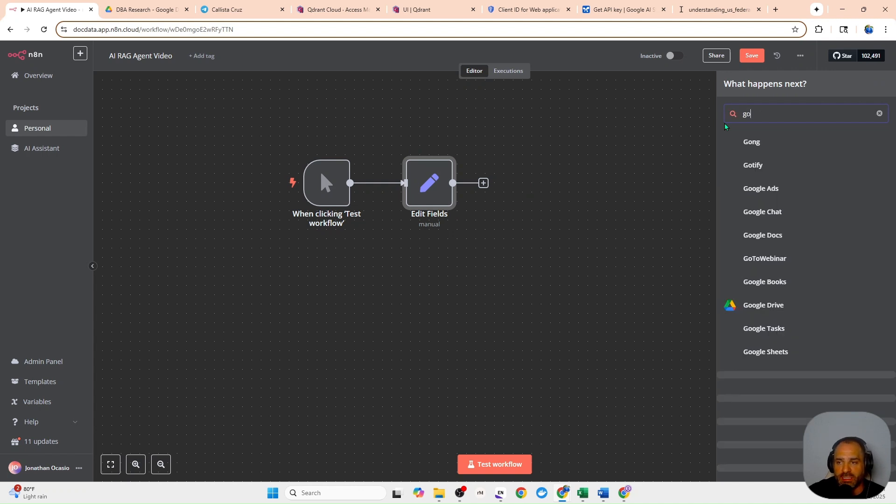
pyautogui.write('ogedr')
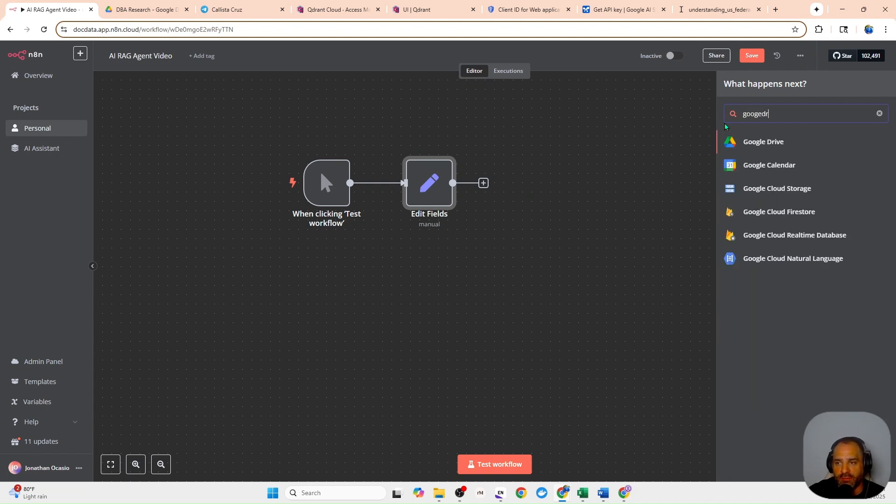
pyautogui.press('Return')
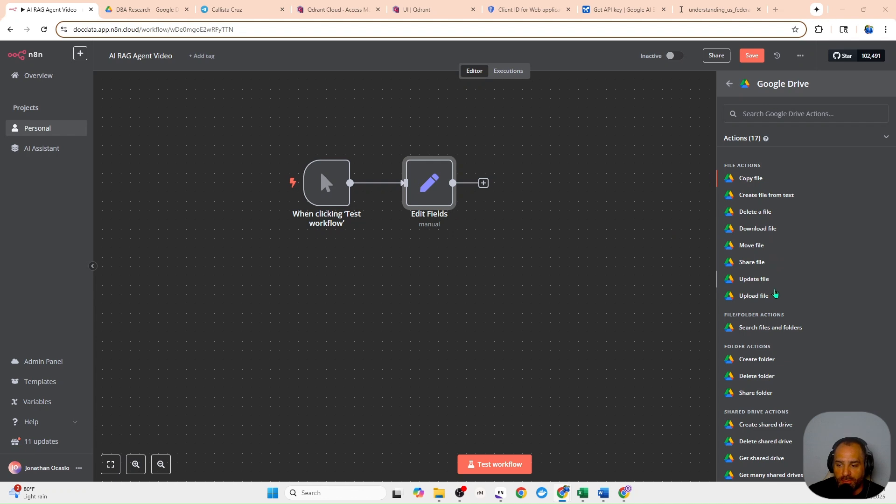
pyautogui.scroll(-1, 775, 289)
pyautogui.scroll(1, 775, 299)
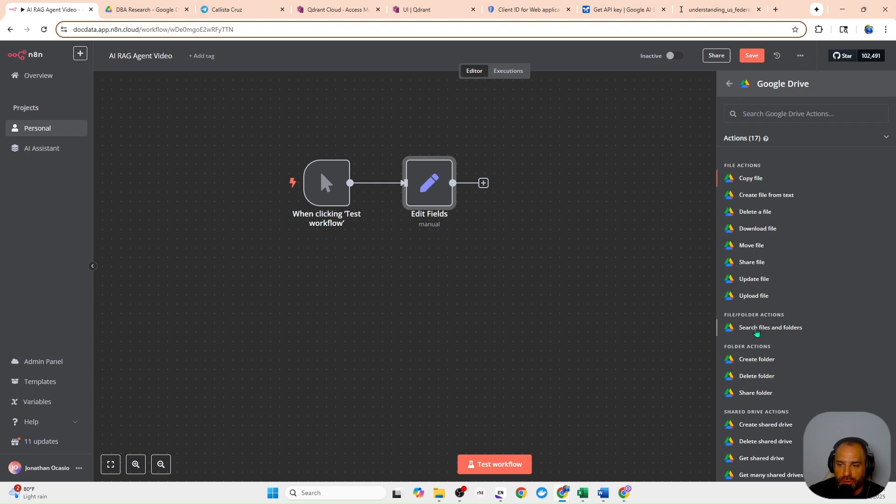
pyautogui.click(756, 329)
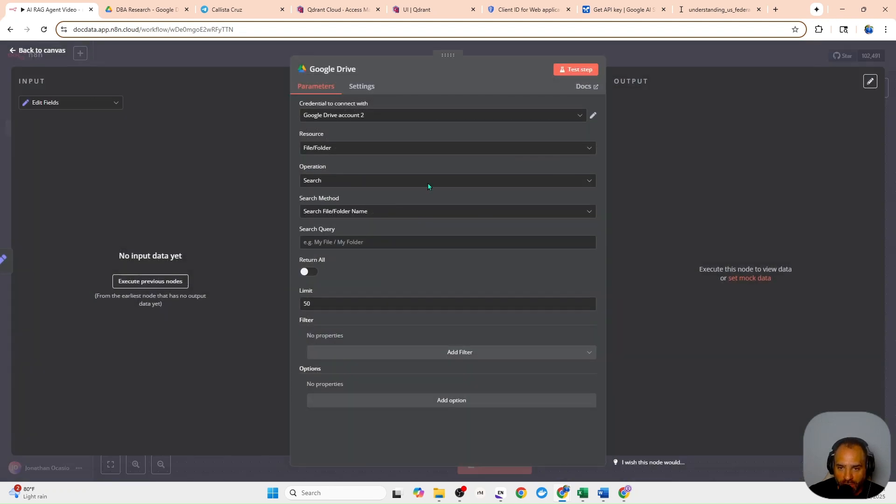
pyautogui.click(346, 115)
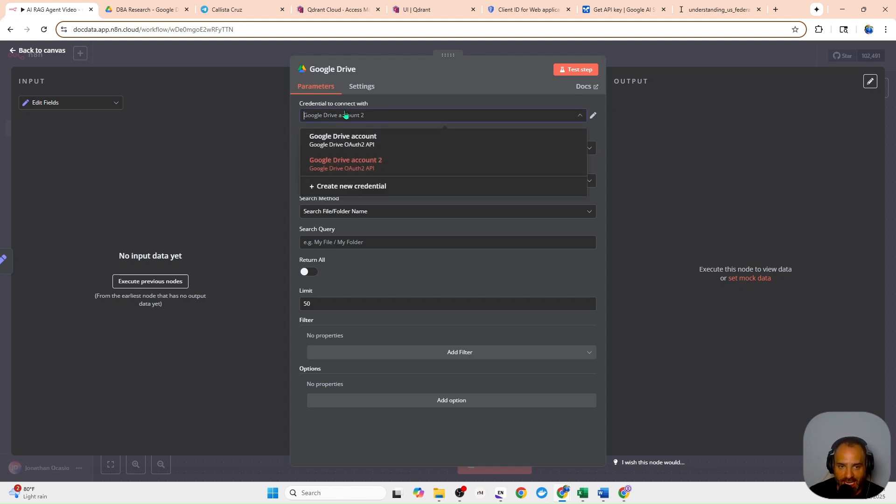
pyautogui.click(335, 186)
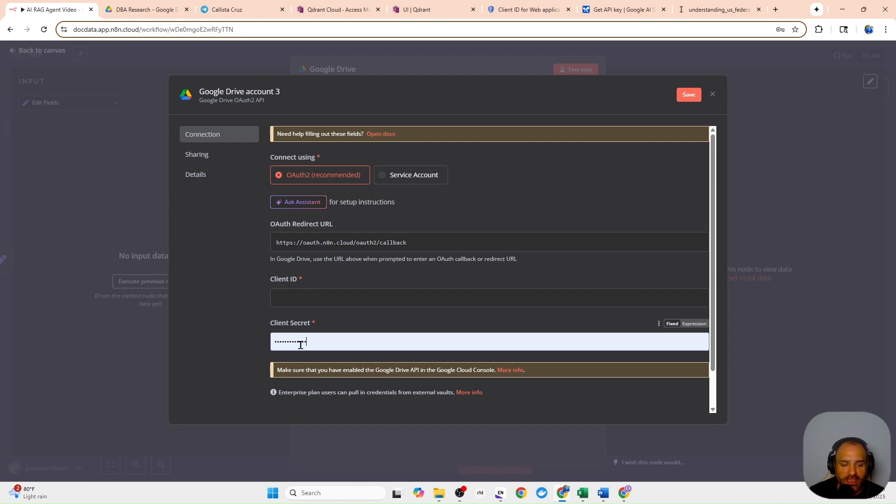
pyautogui.click(712, 94)
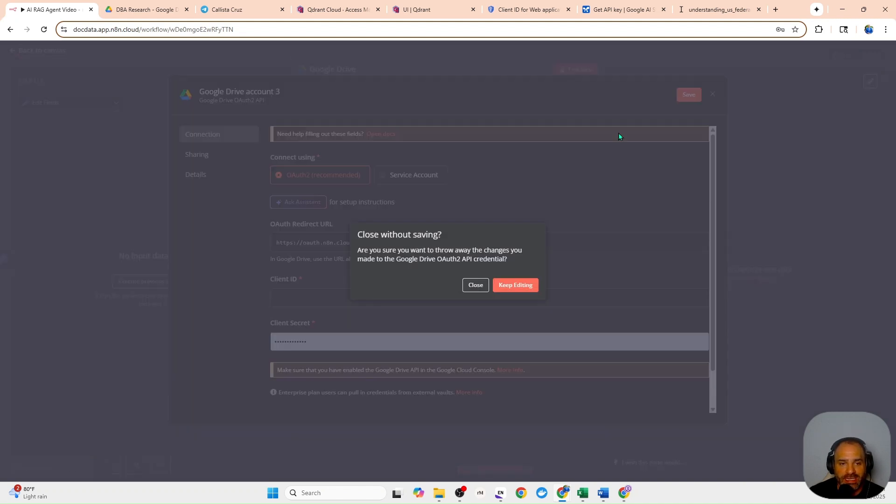
pyautogui.click(474, 285)
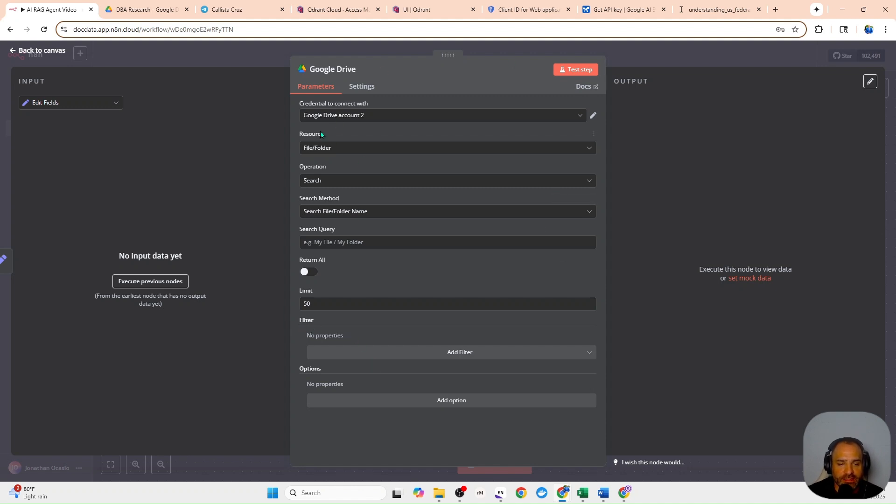
# Add a Drive filter to the Google Drive search and have it identify the drive by ID.
pyautogui.click(382, 357)
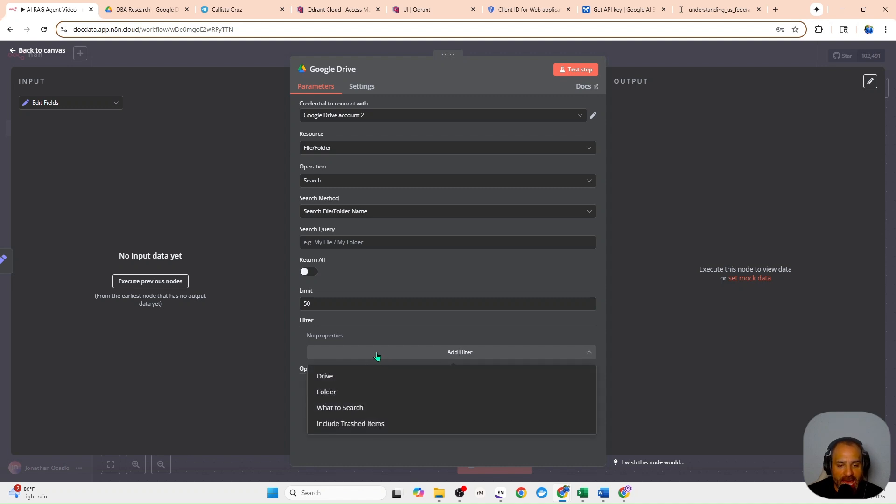
pyautogui.click(338, 378)
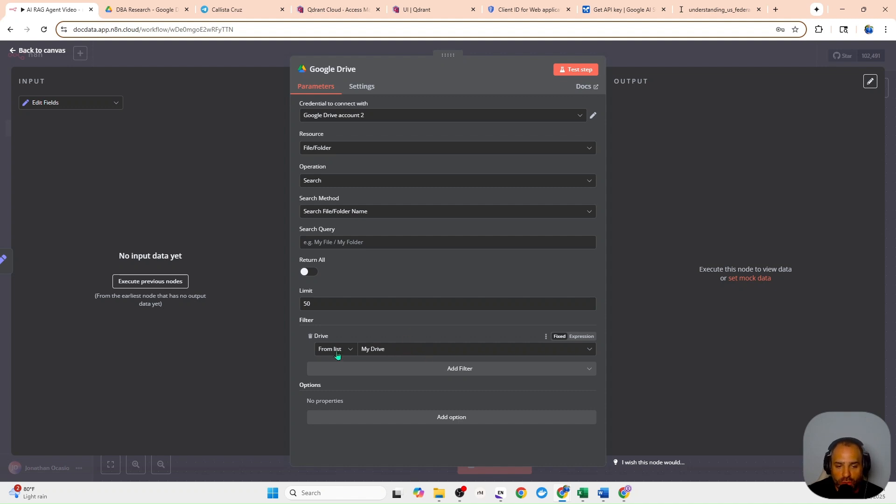
pyautogui.click(380, 351)
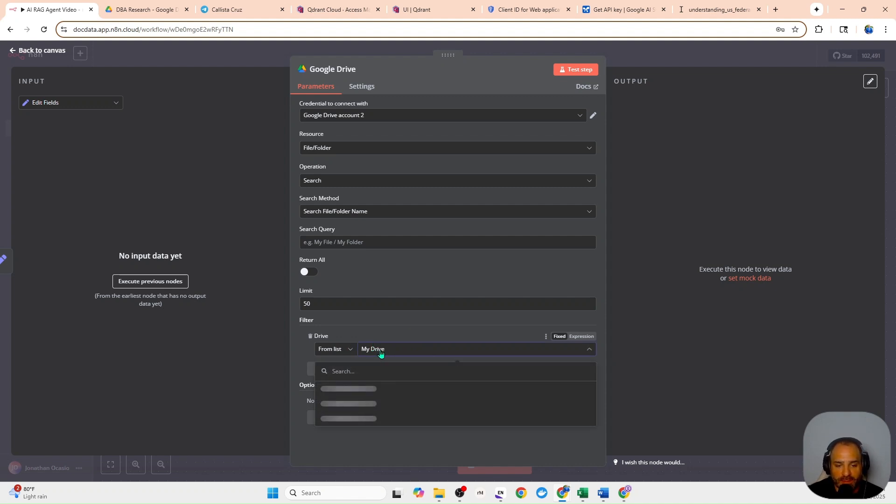
pyautogui.click(349, 350)
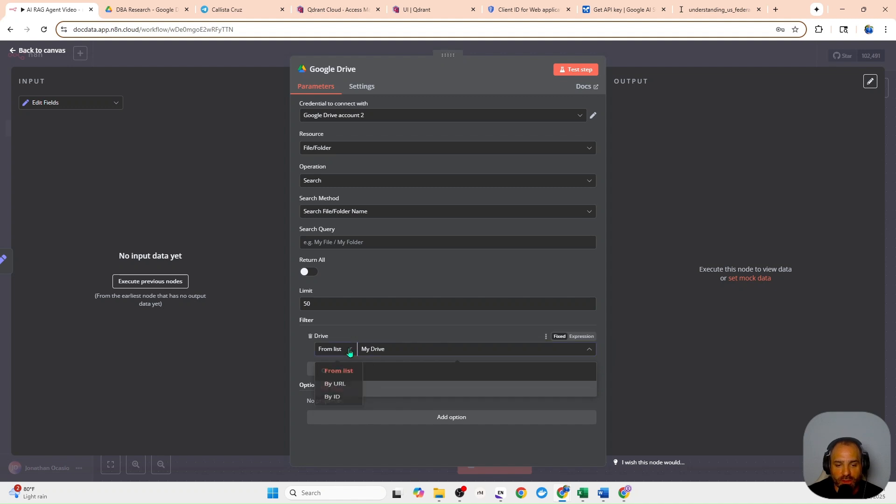
pyautogui.click(343, 404)
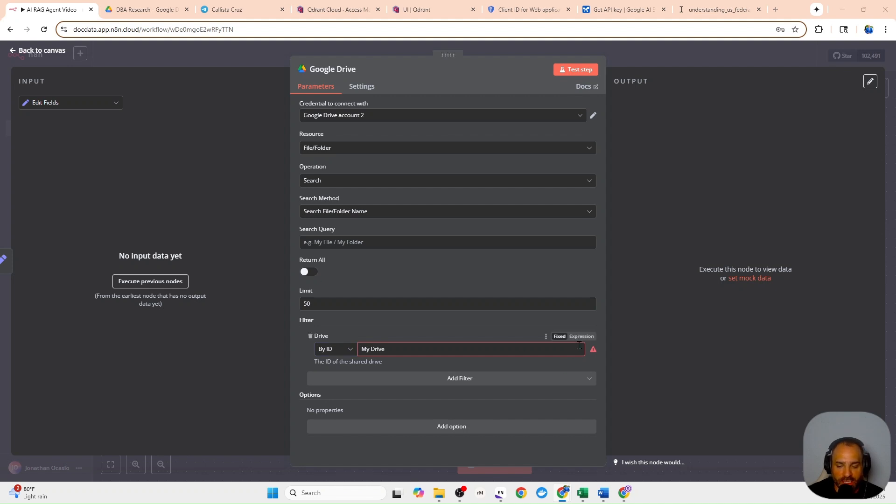
# Set the Drive filter's ID to the expression {{ $json.folder_id }} and return to the canvas.
pyautogui.click(582, 338)
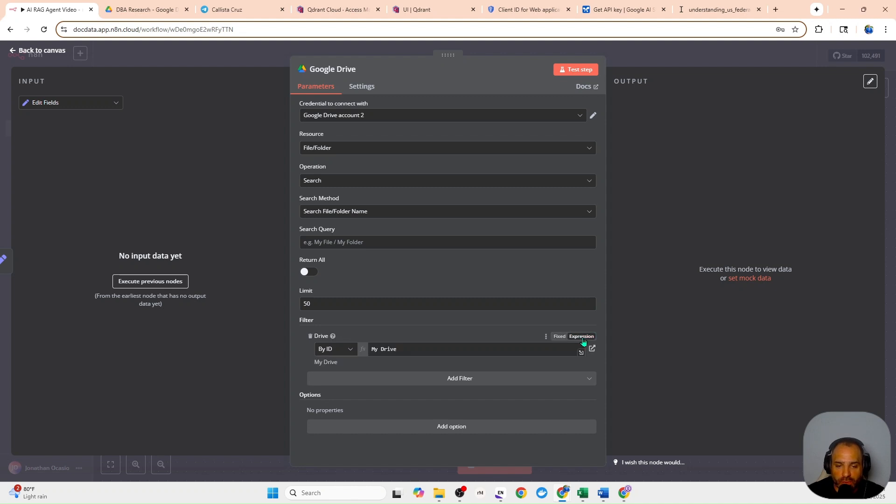
pyautogui.moveTo(406, 349); pyautogui.dragTo(366, 355)
pyautogui.rightClick(373, 349)
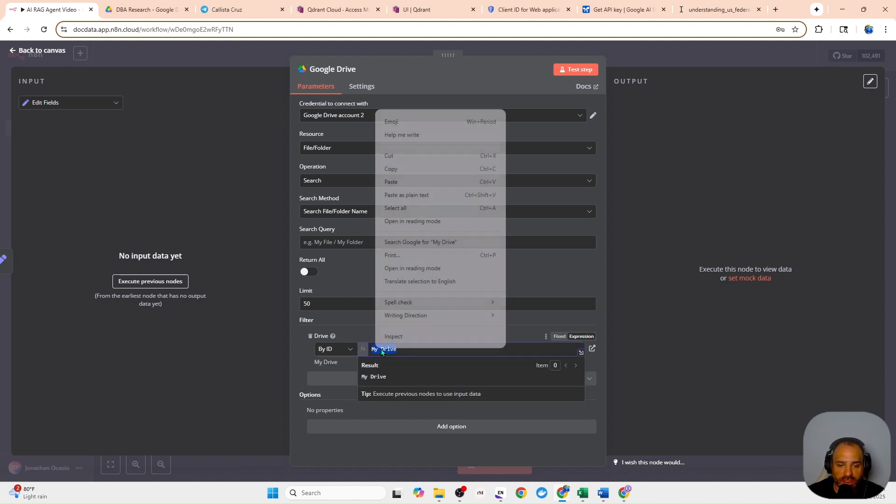
pyautogui.click(396, 181)
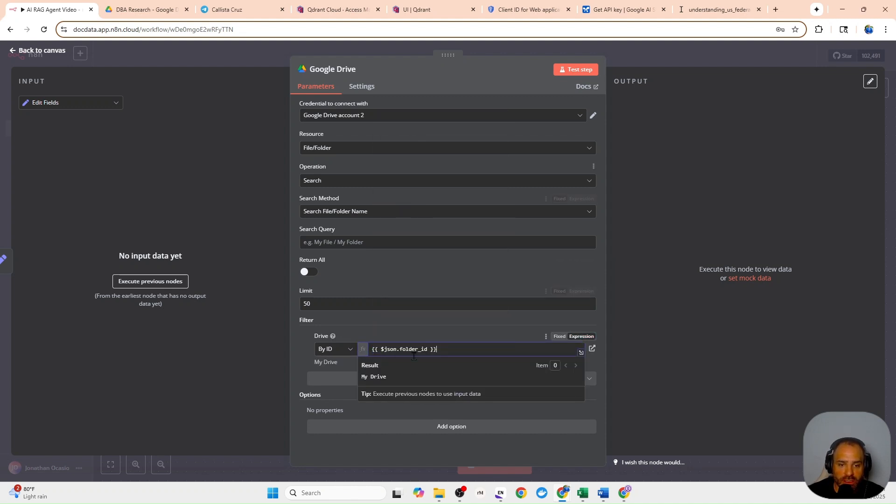
pyautogui.click(429, 335)
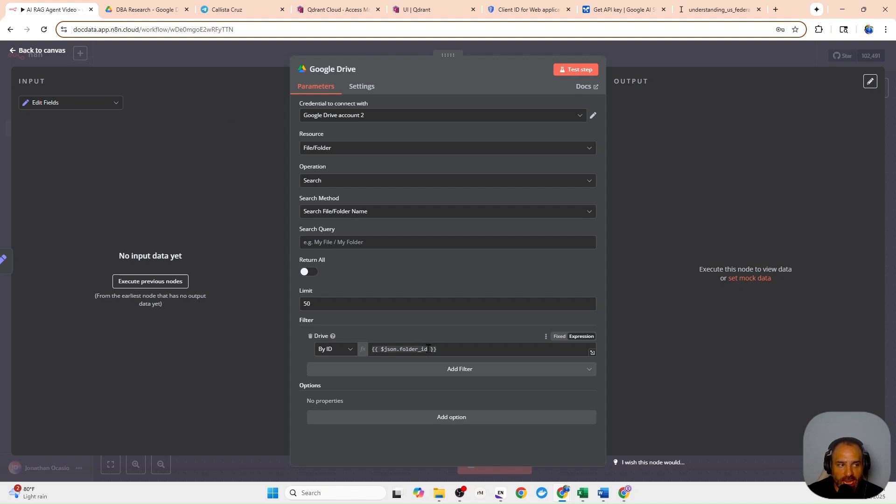
pyautogui.click(665, 49)
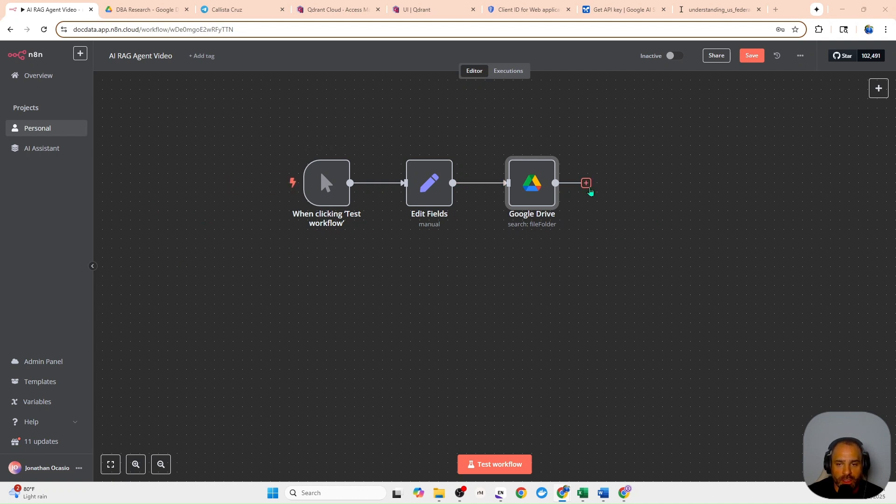
# Add an Edit Fields (Set) node after the Google Drive node.
pyautogui.click(586, 183)
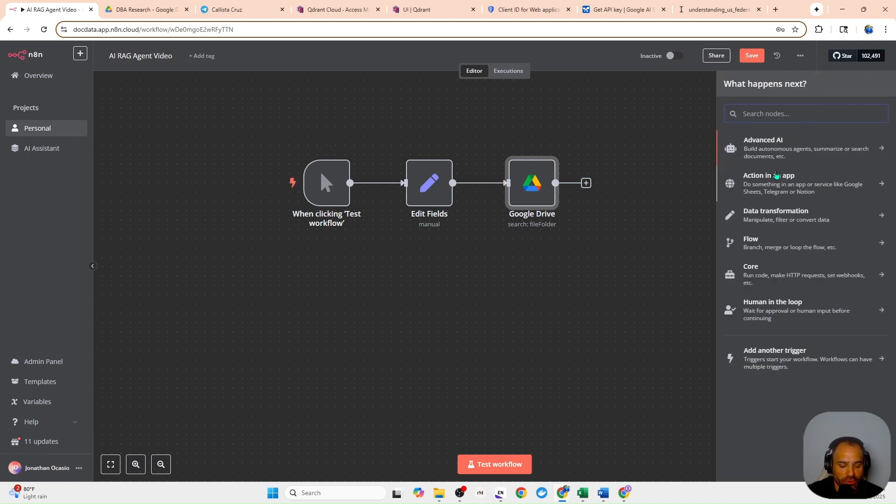
pyautogui.write('edit')
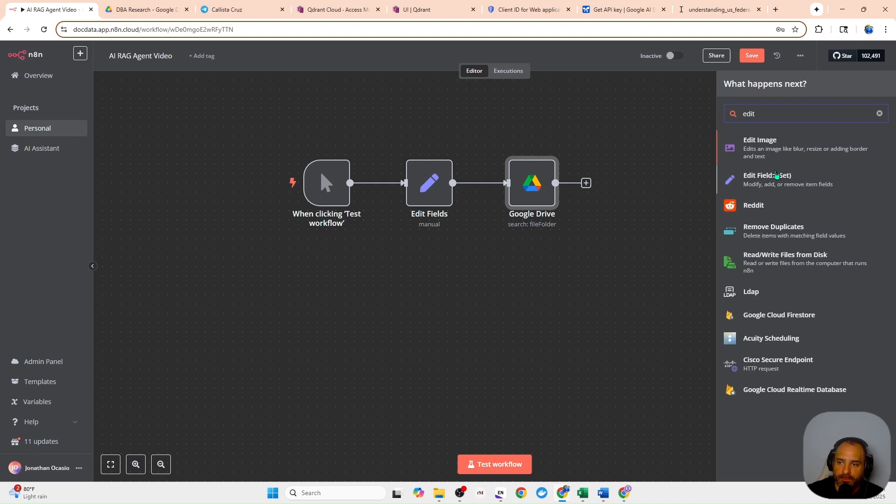
pyautogui.click(773, 188)
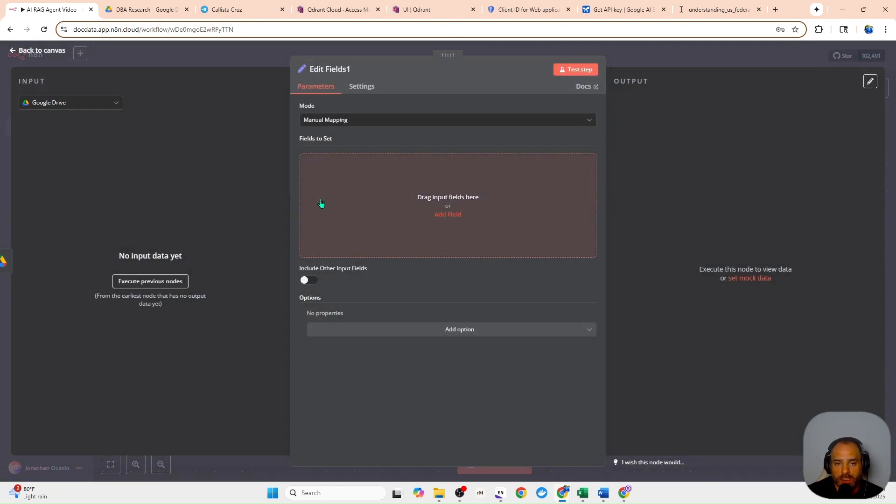
# Define a string field named qdrant_collection_name with the value Chatbot in the new Edit Fields node.
pyautogui.click(361, 199)
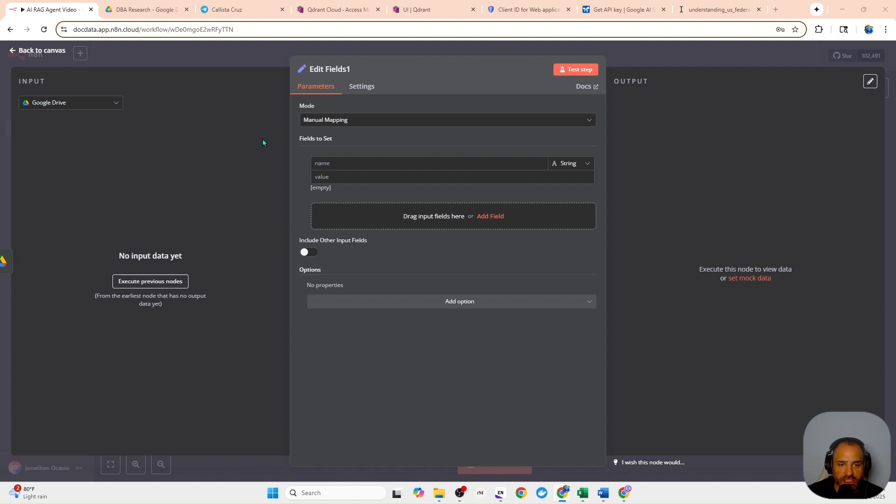
pyautogui.rightClick(318, 162)
pyautogui.click(345, 282)
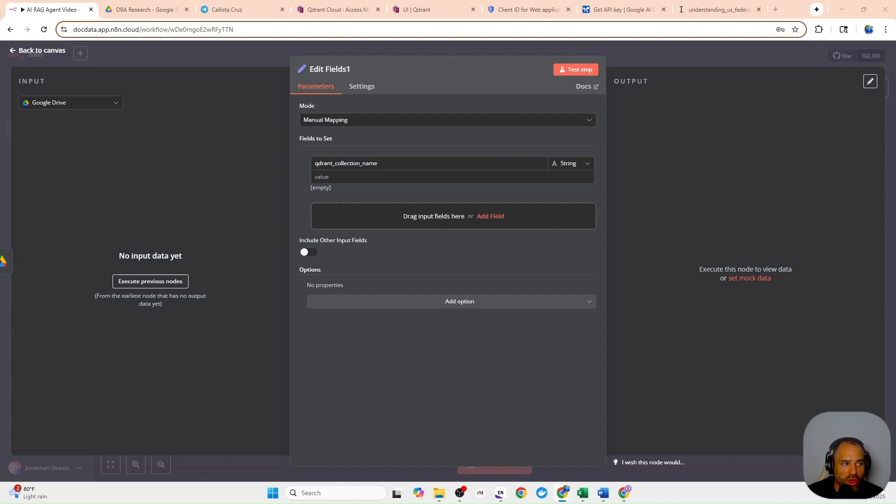
pyautogui.rightClick(325, 178)
pyautogui.click(349, 294)
pyautogui.write('Chatbot')
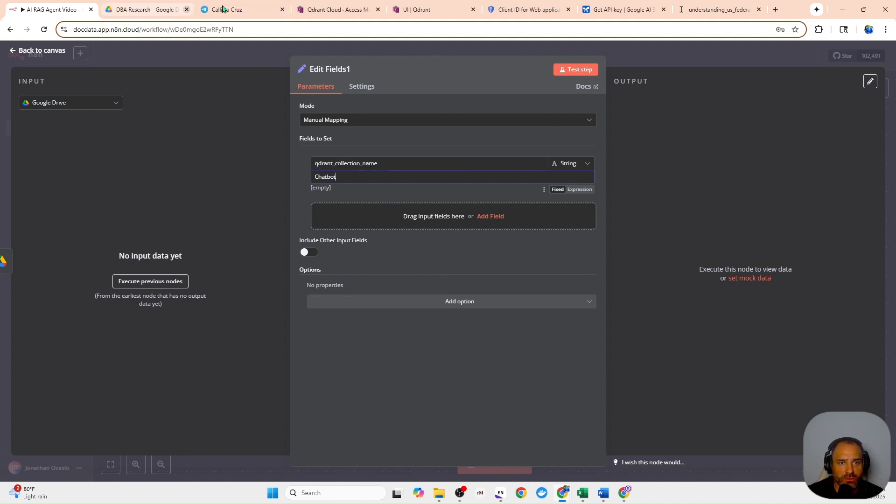
# Check the collection name in the Qdrant dashboard's Collections list and return to the n8n workflow.
pyautogui.click(438, 13)
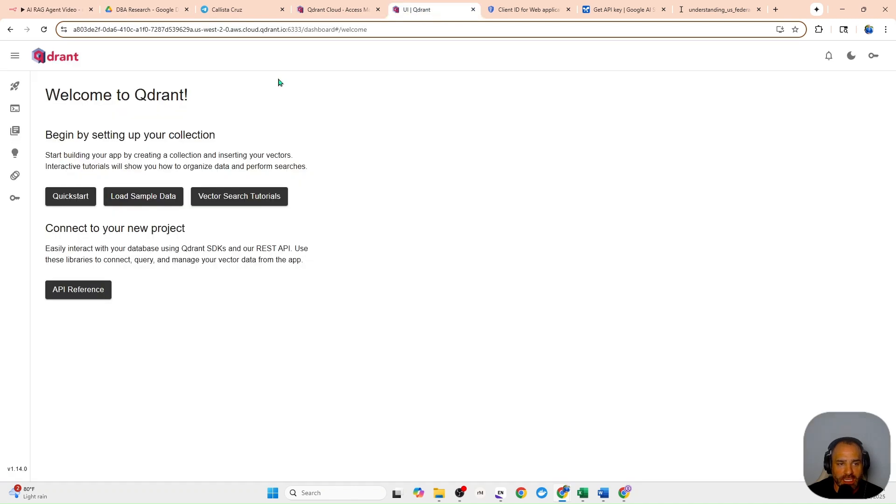
pyautogui.click(25, 134)
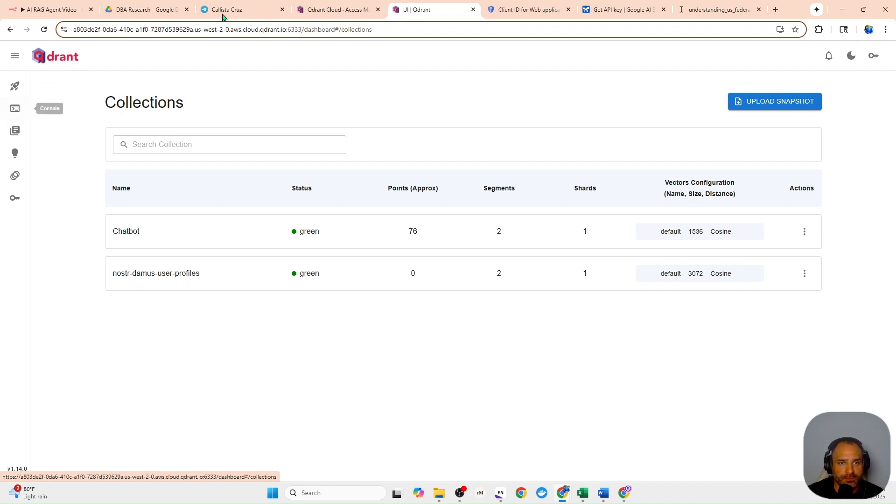
pyautogui.click(57, 9)
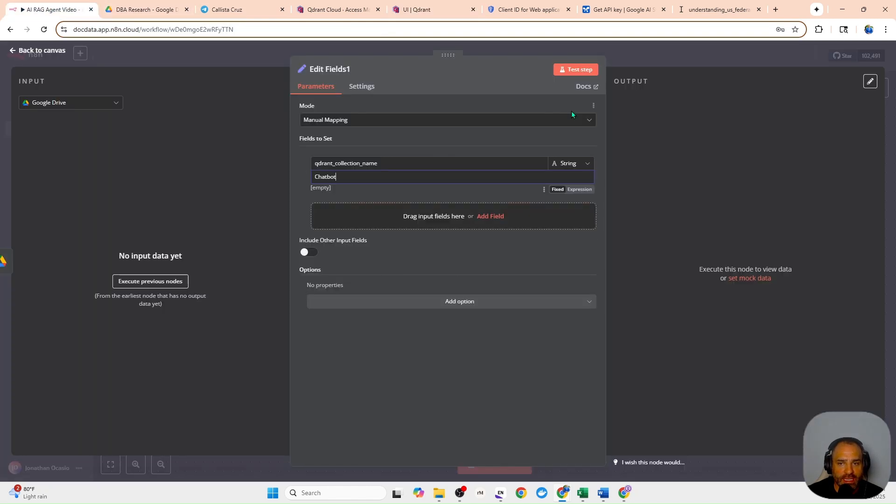
# Return to the canvas and place the Edit Fields1 node directly below the Google Drive node.
pyautogui.click(627, 50)
pyautogui.moveTo(629, 188); pyautogui.dragTo(453, 346)
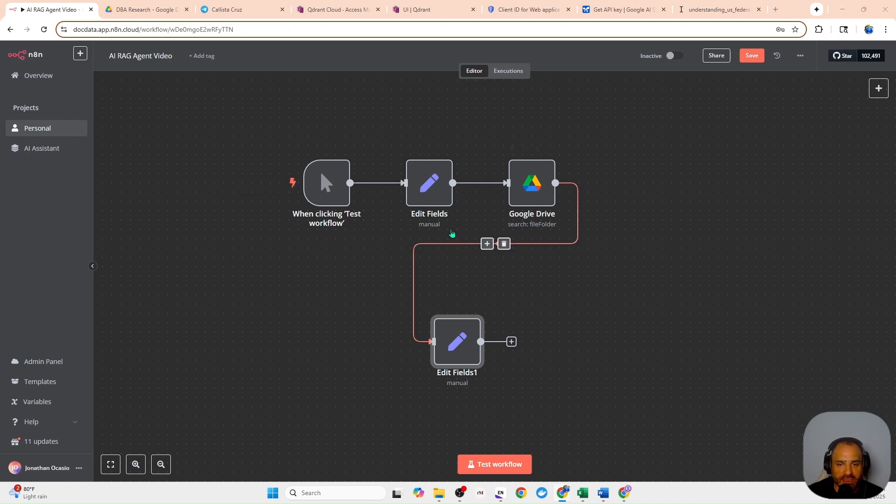
pyautogui.moveTo(458, 343); pyautogui.dragTo(532, 333)
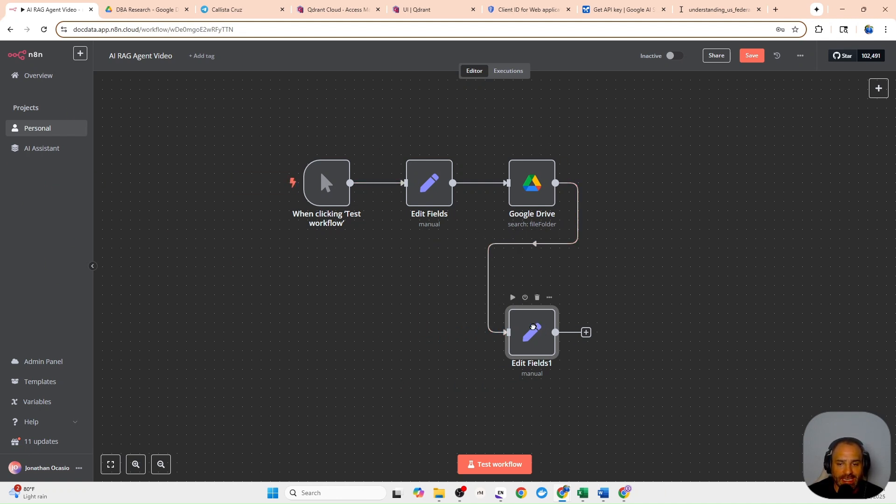
# Insert a Summarize node on the connection between Google Drive and Edit Fields1.
pyautogui.scroll(3, 611, 285)
pyautogui.scroll(-9, 611, 281)
pyautogui.scroll(3, 611, 282)
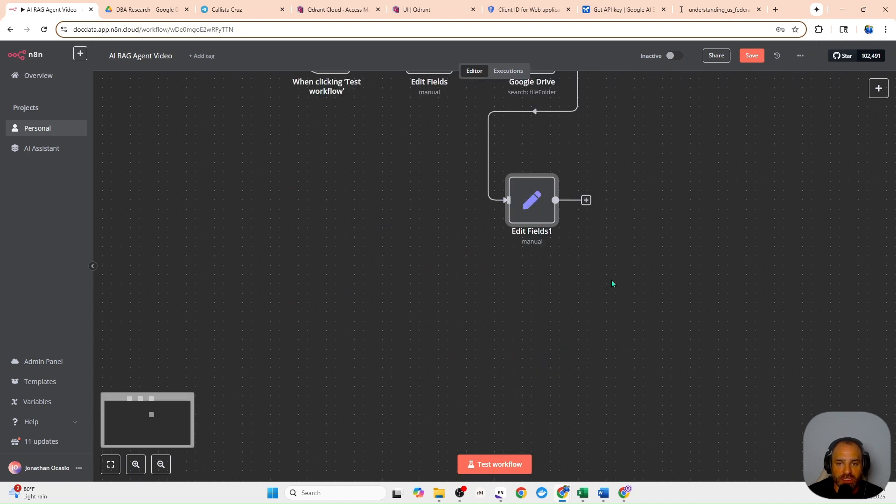
pyautogui.click(161, 464)
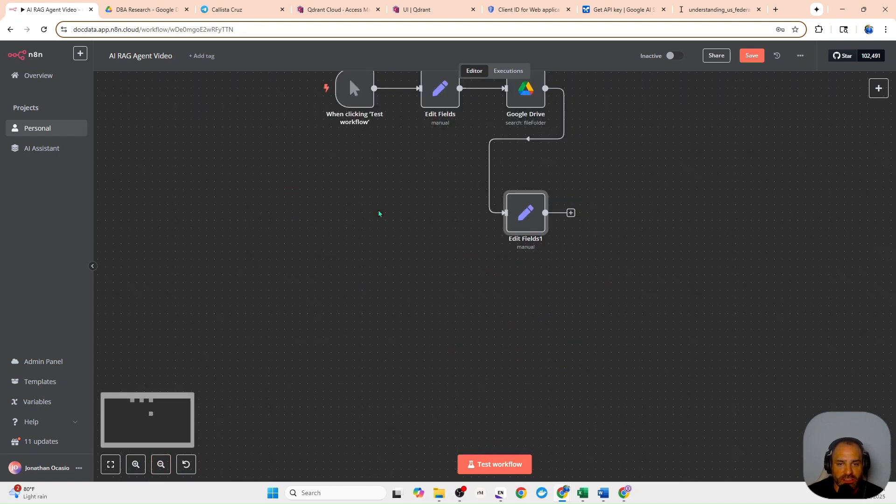
pyautogui.scroll(3, 350, 212)
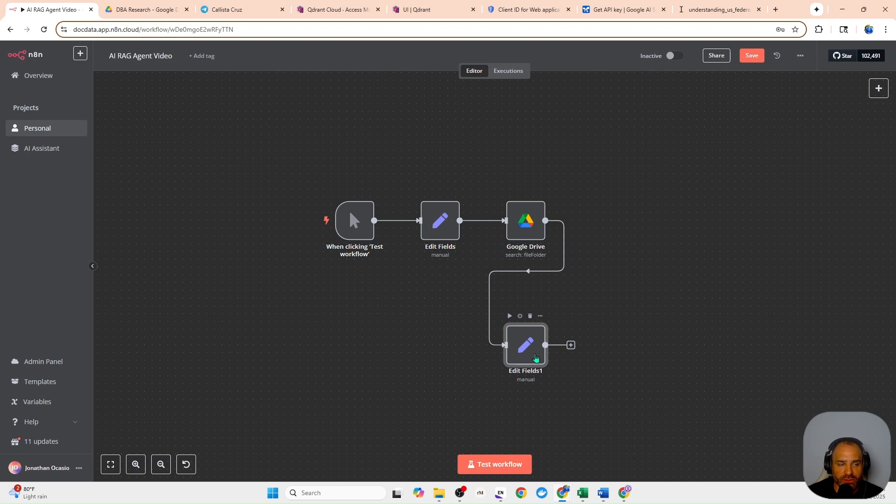
pyautogui.moveTo(540, 282)
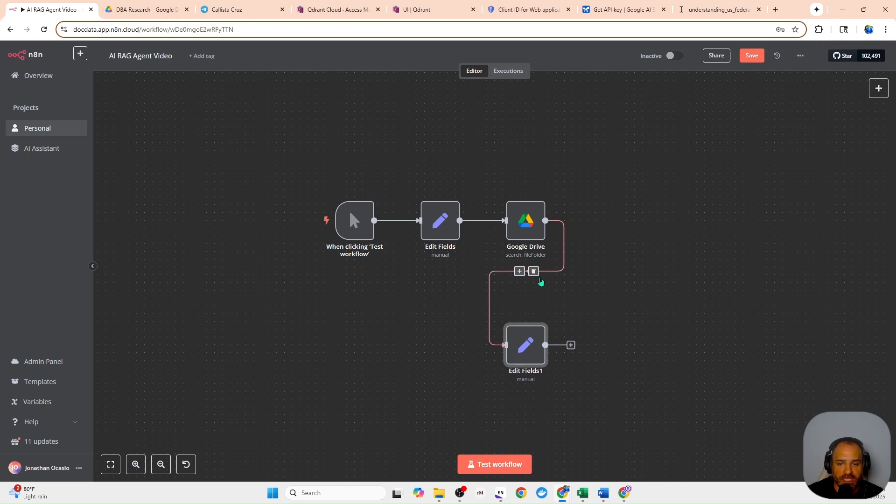
pyautogui.click(519, 272)
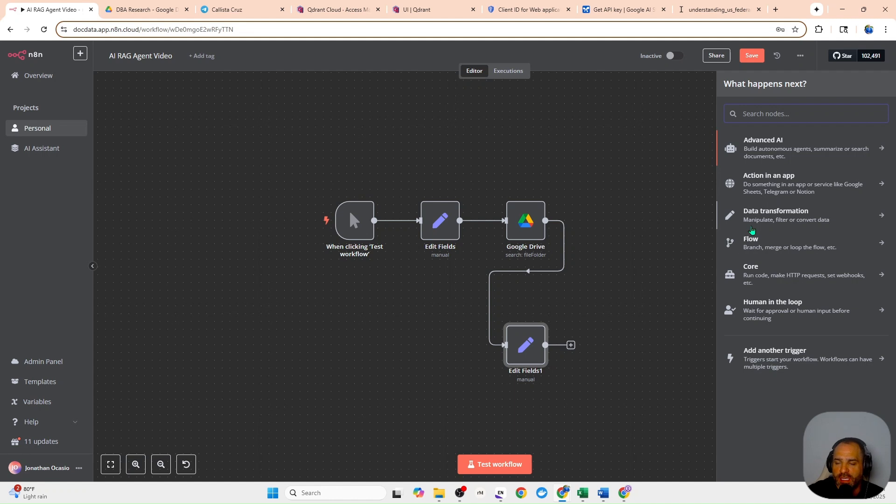
pyautogui.write('summ')
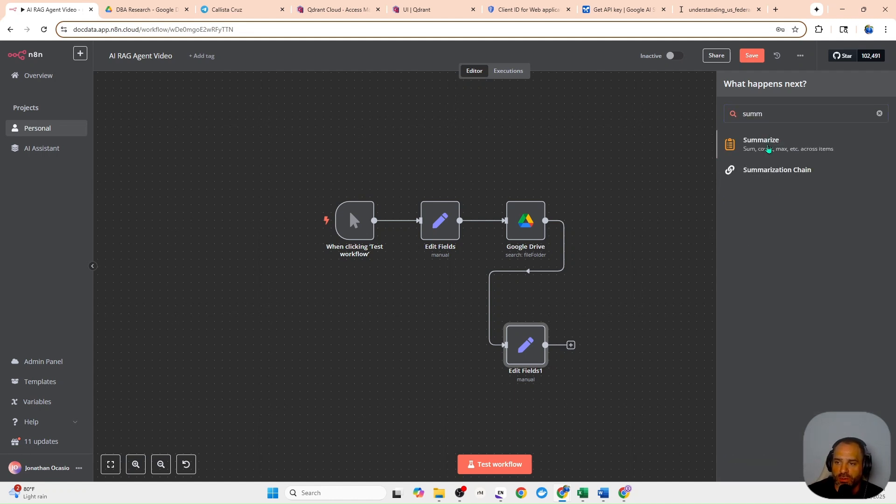
pyautogui.click(767, 147)
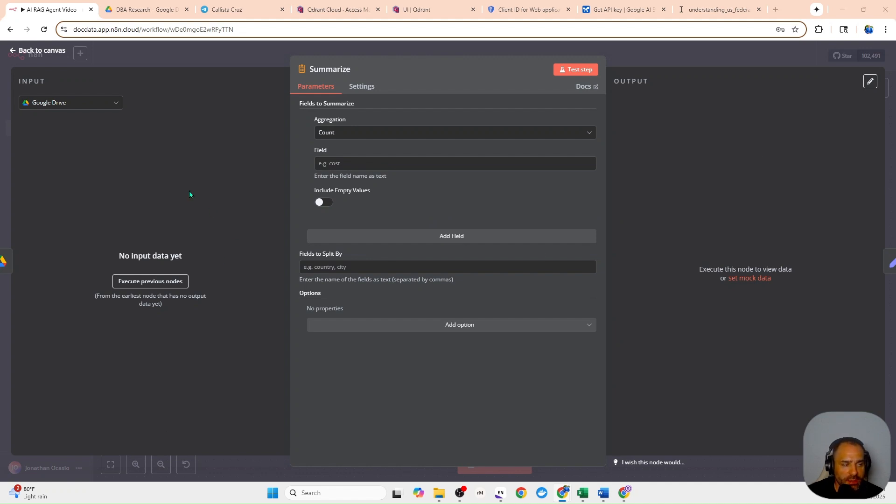
# Set the Summarize node's aggregation to Append for the field id, and return to the canvas.
pyautogui.click(358, 136)
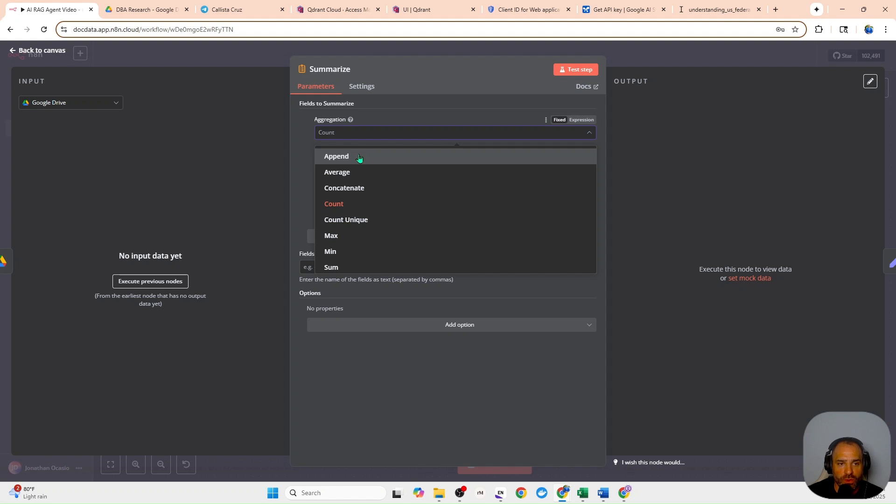
pyautogui.click(359, 157)
pyautogui.click(323, 164)
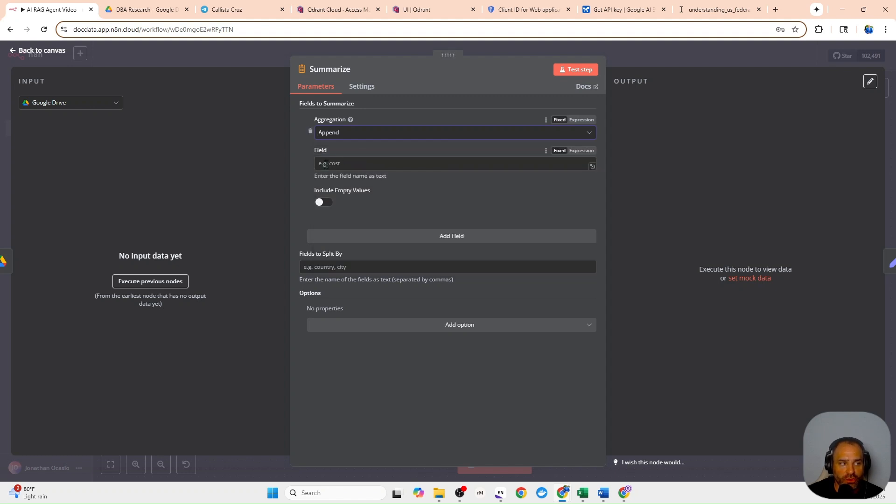
pyautogui.write('id')
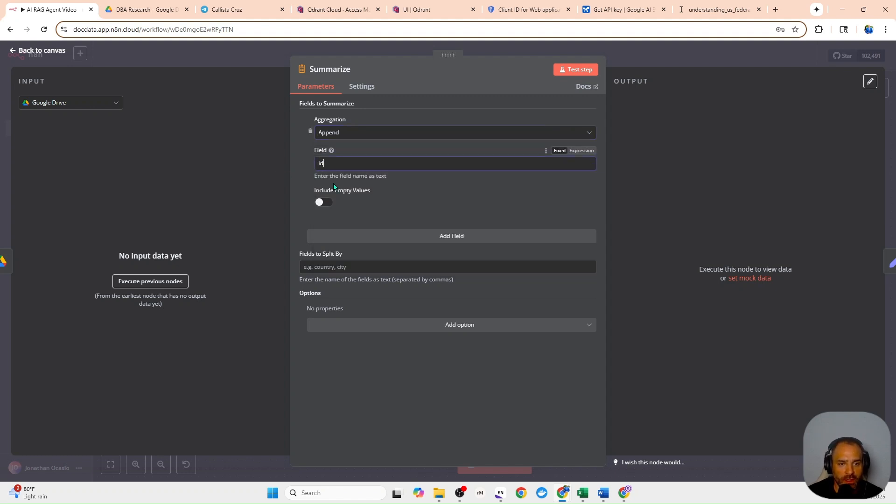
pyautogui.click(378, 203)
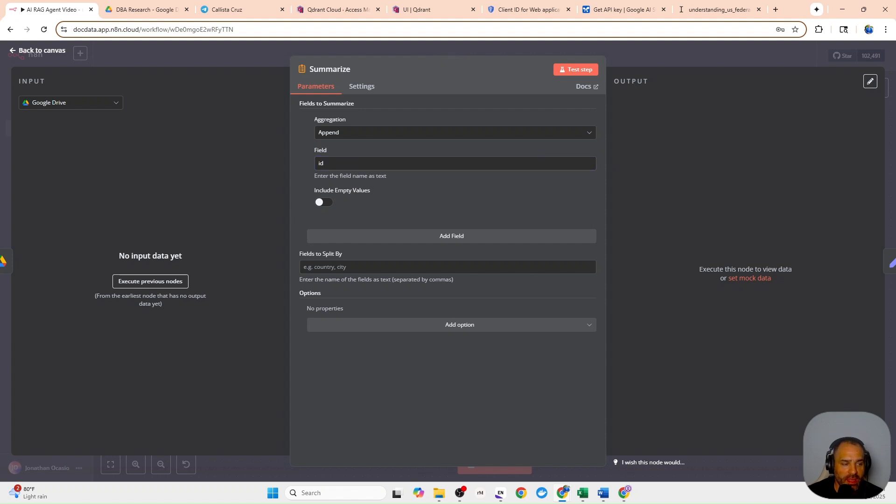
pyautogui.click(657, 61)
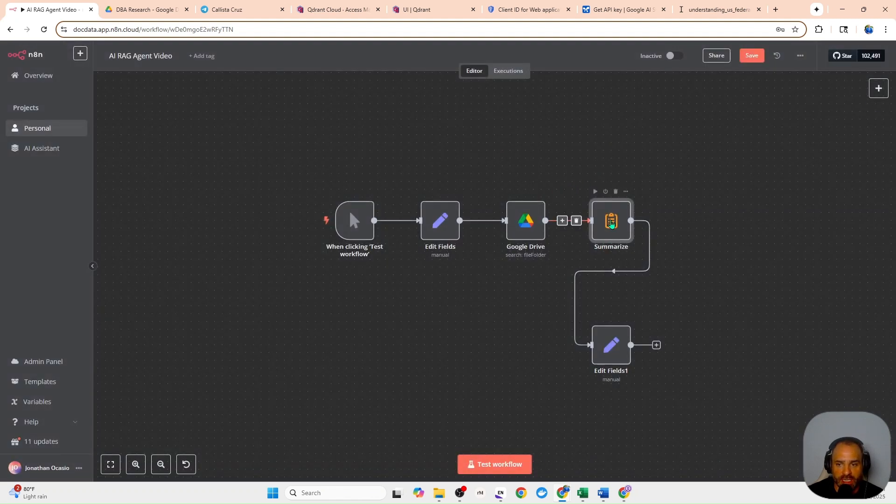
# Stack Edit Fields1 above Summarize beneath Google Drive, and replace the Summarize-to-Edit Fields1 link with one from Google Drive to Edit Fields1.
pyautogui.moveTo(568, 306); pyautogui.dragTo(521, 391)
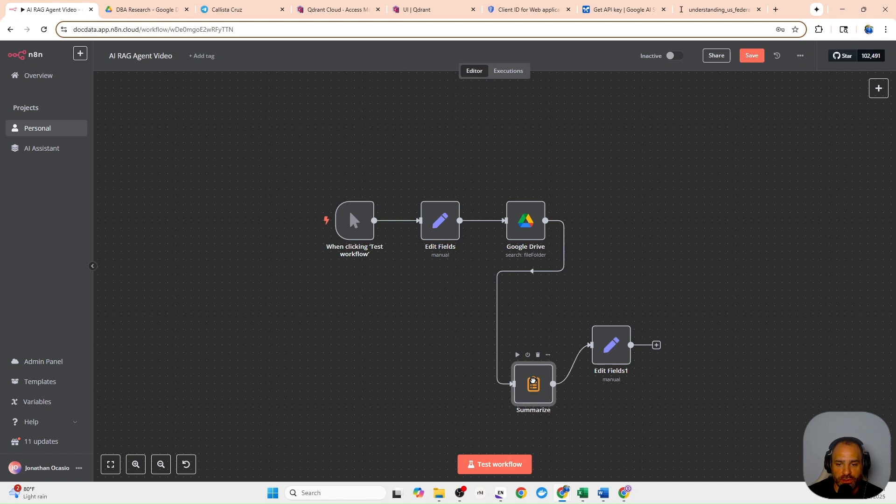
pyautogui.moveTo(598, 353); pyautogui.dragTo(518, 314)
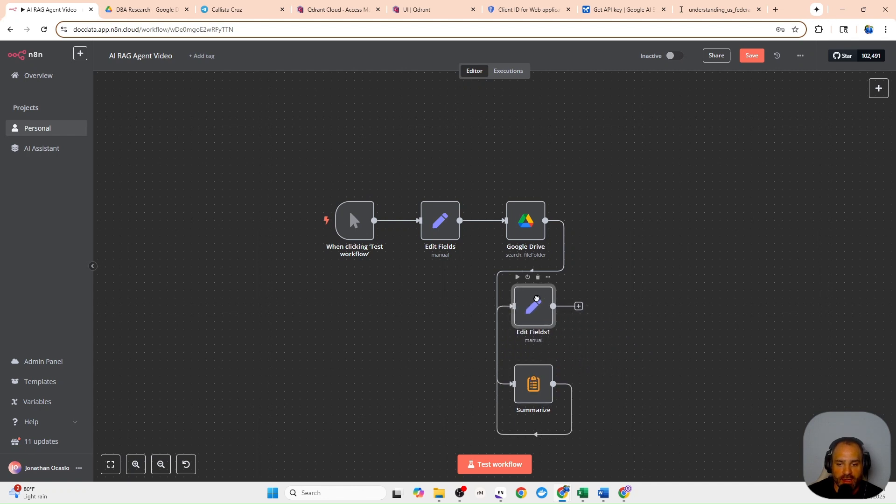
pyautogui.click(541, 436)
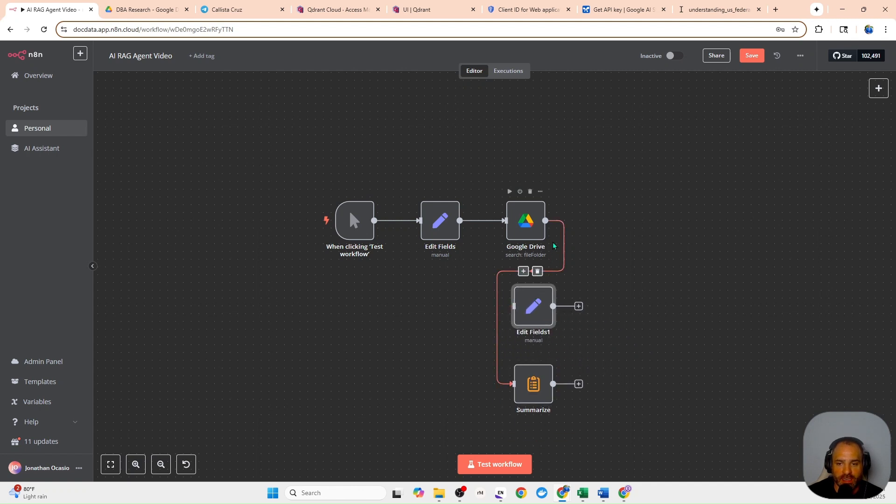
pyautogui.moveTo(545, 220); pyautogui.dragTo(512, 306)
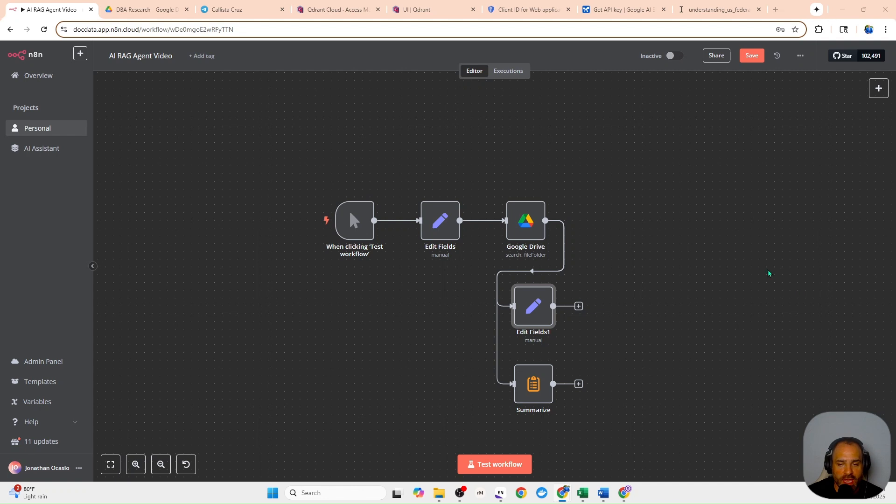
# Add a Merge node after Edit Fields1 and connect the Summarize node's output to the Merge node's Input 2.
pyautogui.moveTo(366, 329); pyautogui.dragTo(310, 261)
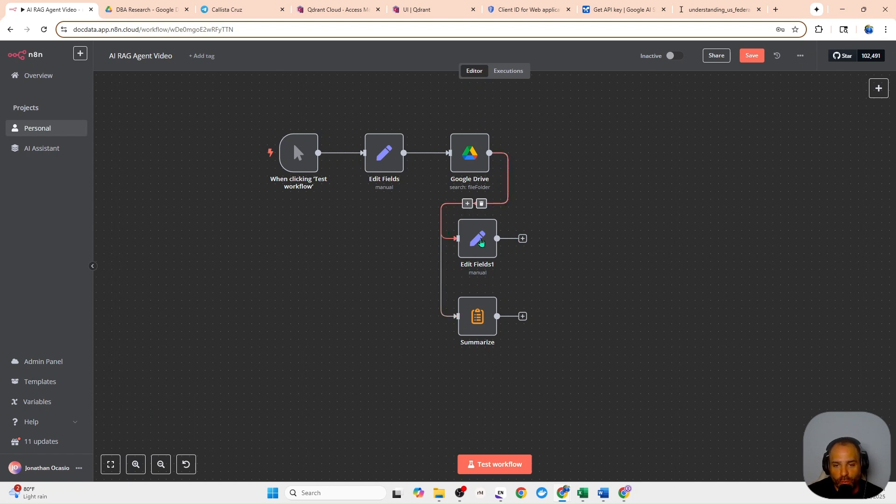
pyautogui.click(523, 239)
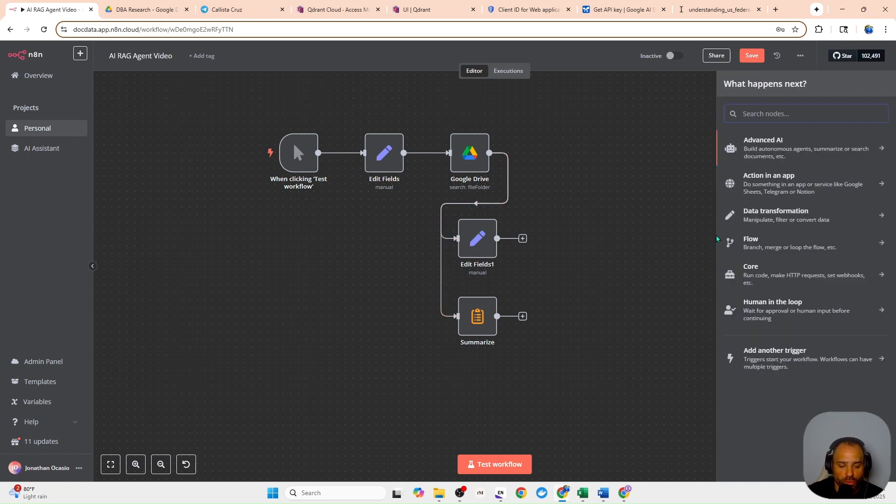
pyautogui.write('merger')
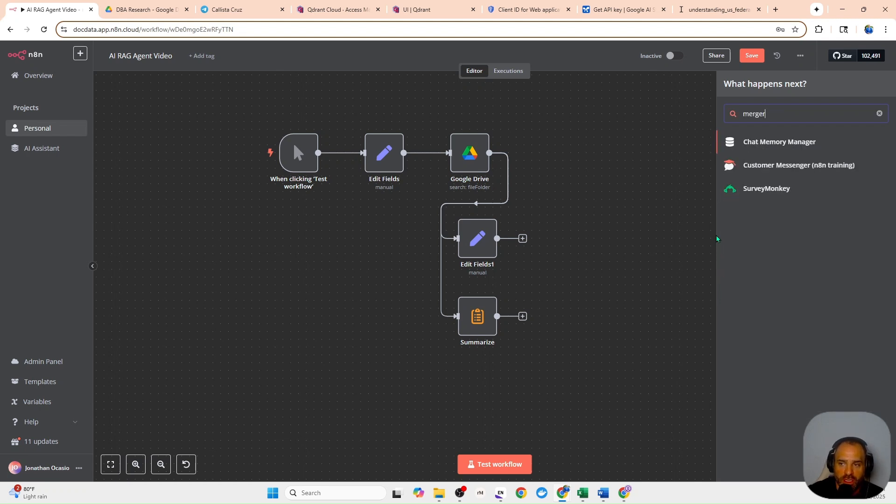
pyautogui.press('BackSpace')
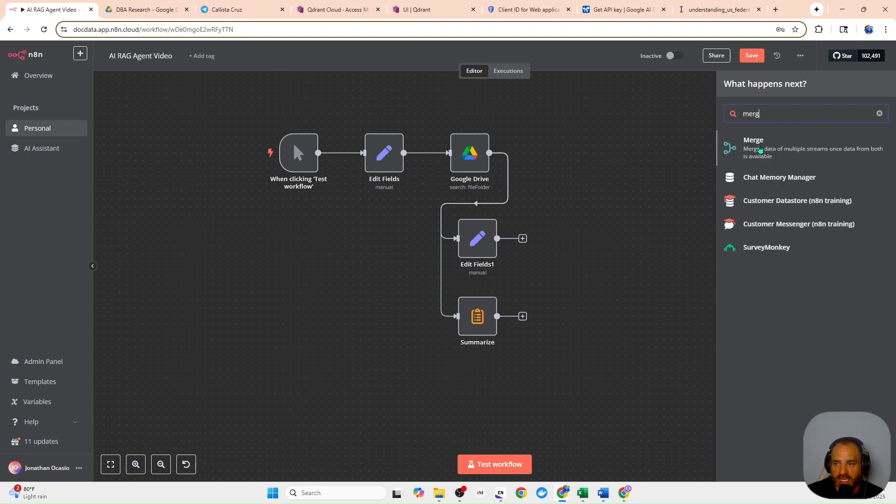
pyautogui.click(760, 148)
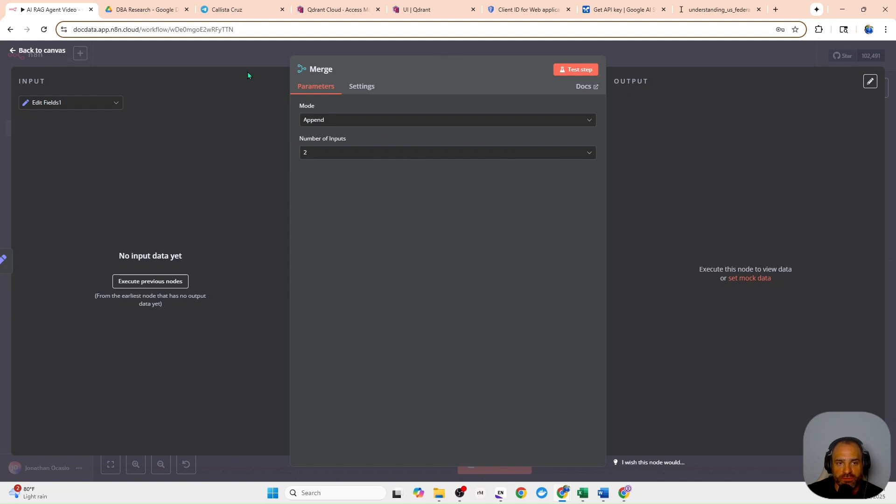
pyautogui.click(311, 158)
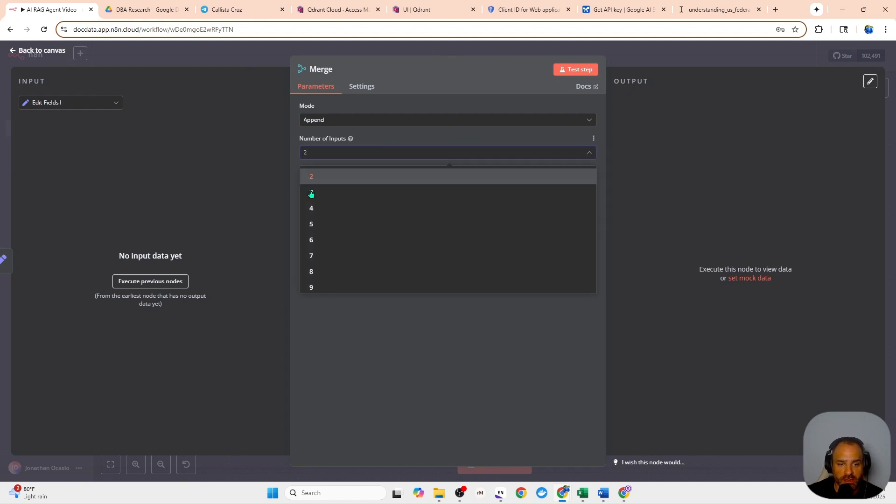
pyautogui.click(234, 63)
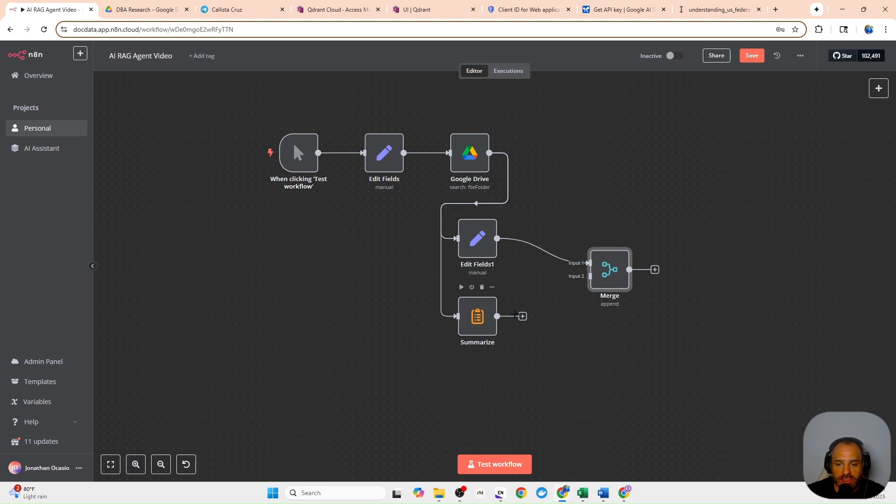
pyautogui.moveTo(516, 316); pyautogui.dragTo(584, 287)
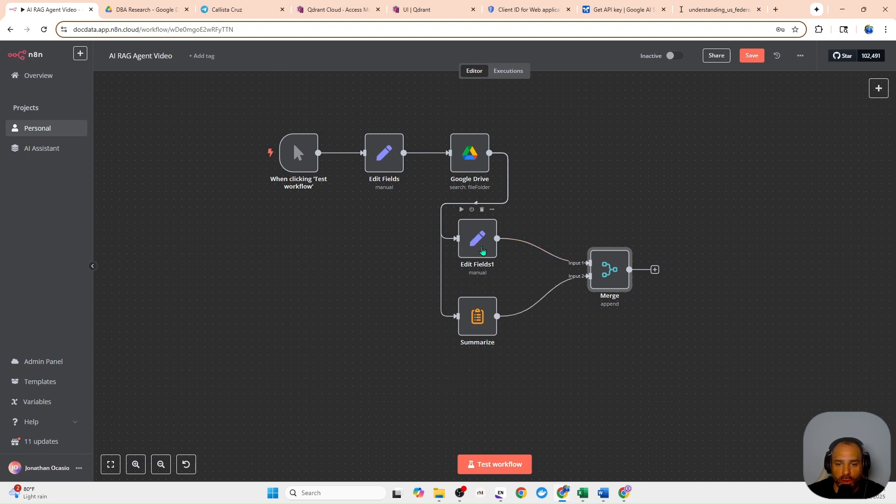
# Add a Telegram node with the Send a text message action after the Merge node.
pyautogui.moveTo(613, 264); pyautogui.dragTo(606, 264)
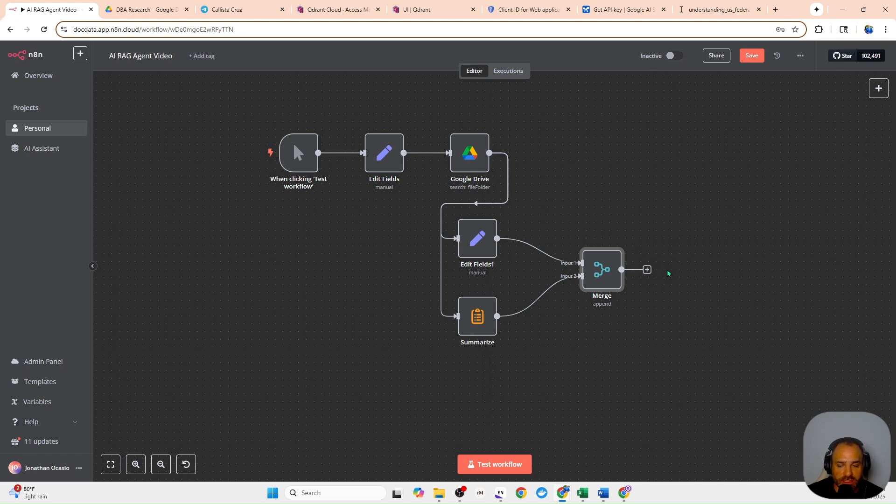
pyautogui.scroll(-3, 537, 301)
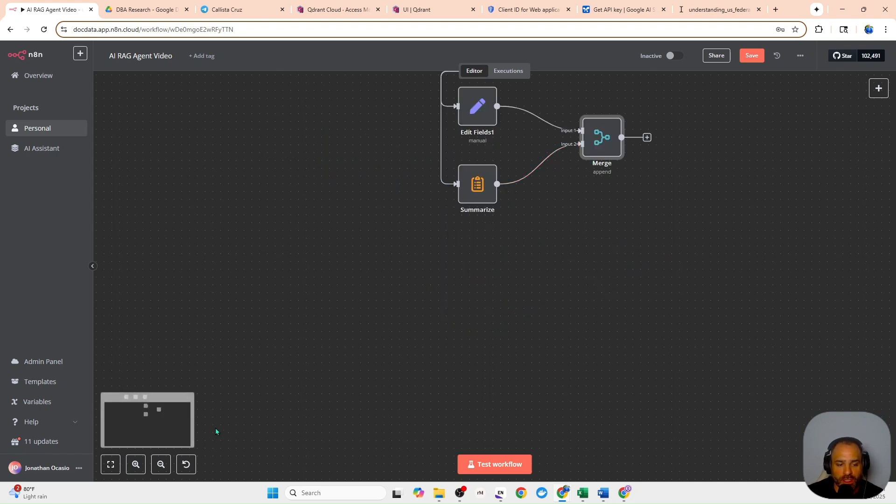
pyautogui.click(159, 469)
pyautogui.click(159, 469)
pyautogui.moveTo(259, 196); pyautogui.dragTo(261, 257)
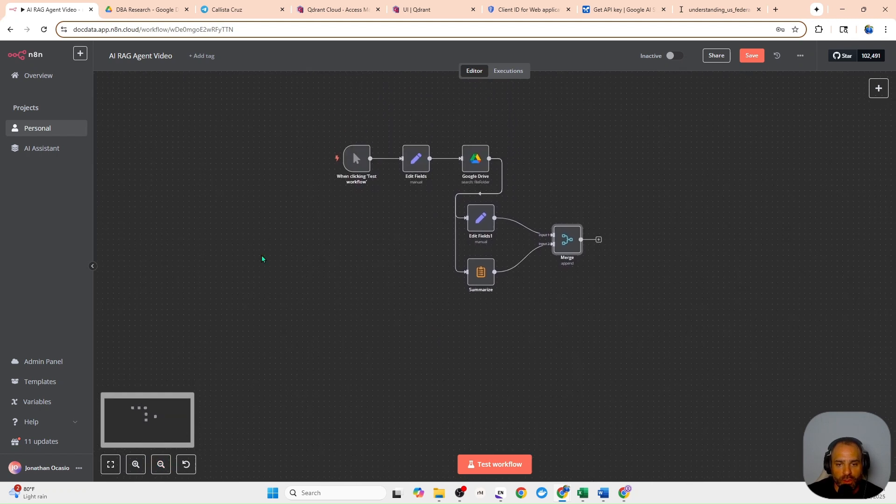
pyautogui.click(598, 240)
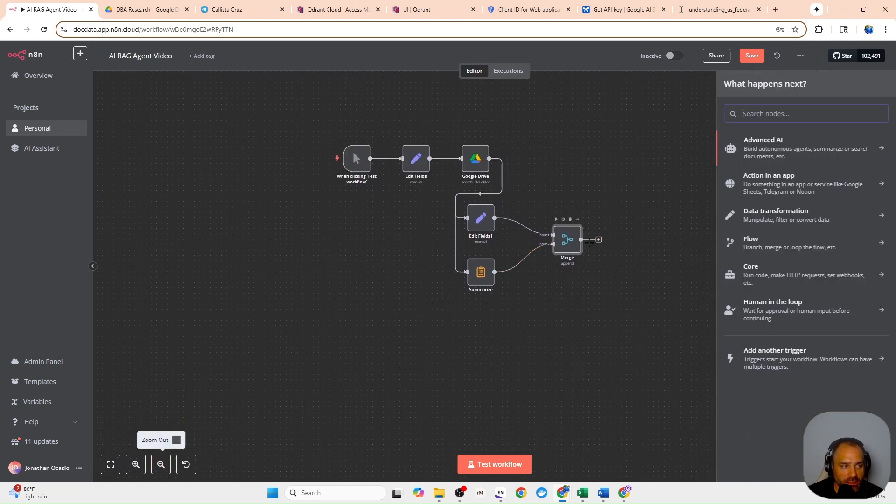
pyautogui.write('tel')
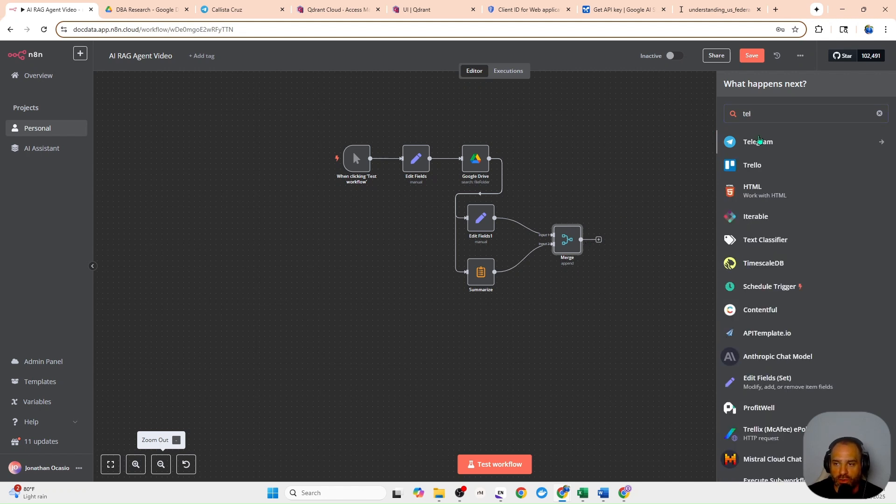
pyautogui.click(758, 142)
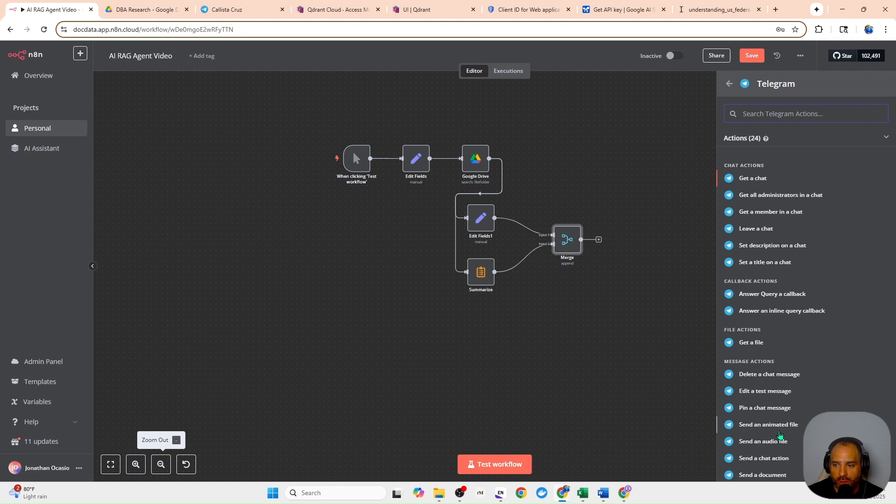
pyautogui.scroll(-5, 780, 435)
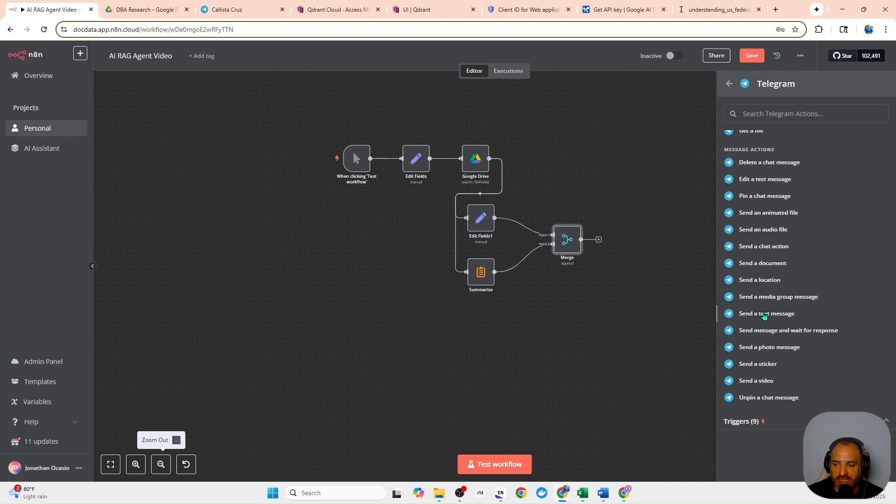
pyautogui.click(762, 313)
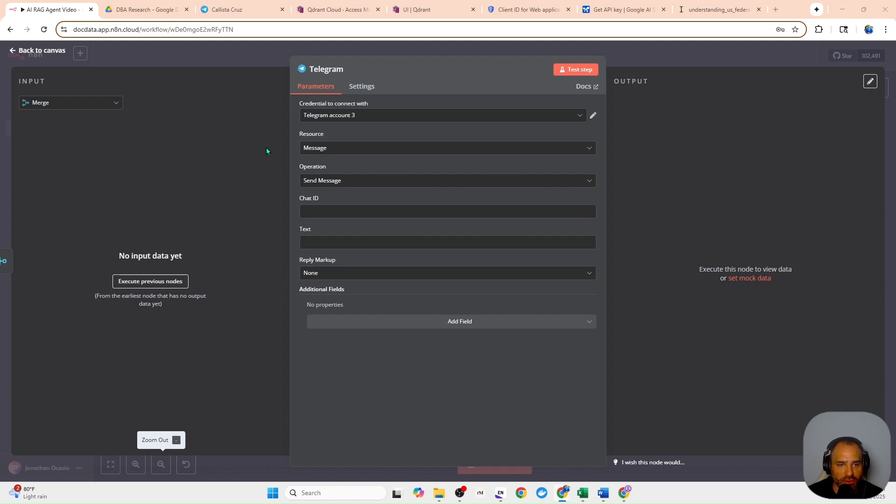
# Set the Telegram node's operation to Send and Wait for Response.
pyautogui.click(373, 182)
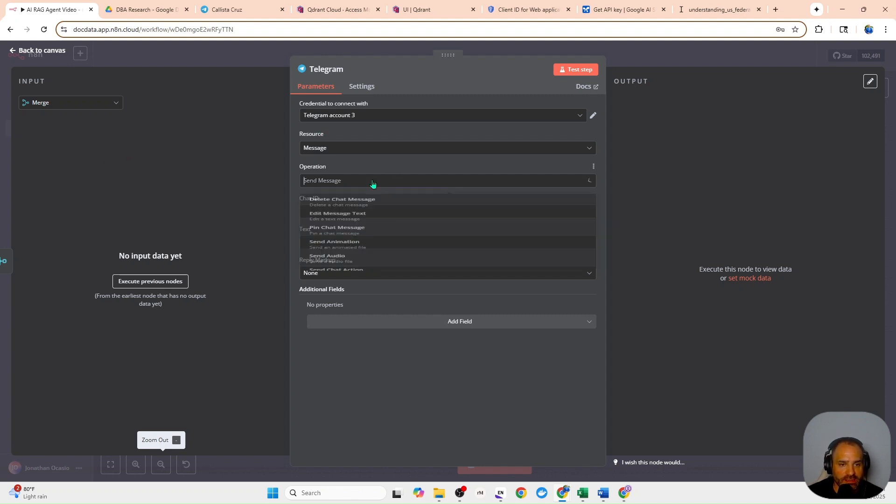
pyautogui.scroll(-3, 376, 206)
pyautogui.scroll(-3, 364, 285)
pyautogui.scroll(5, 364, 285)
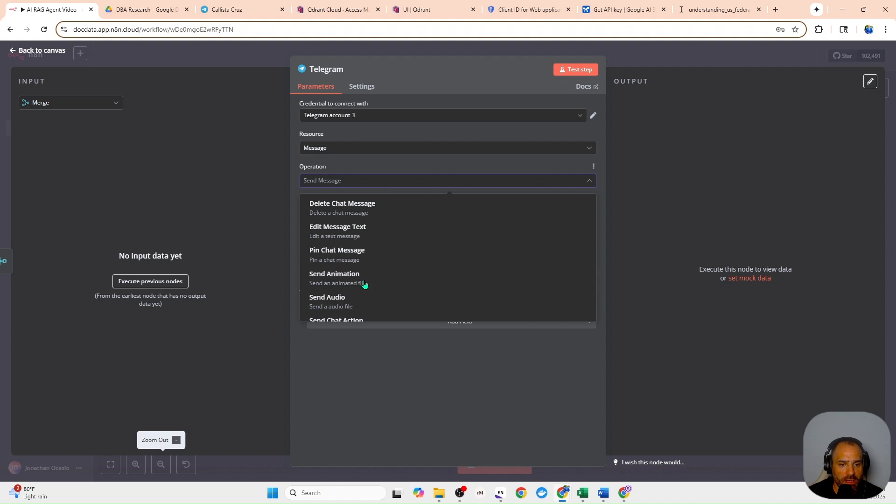
pyautogui.scroll(-5, 359, 280)
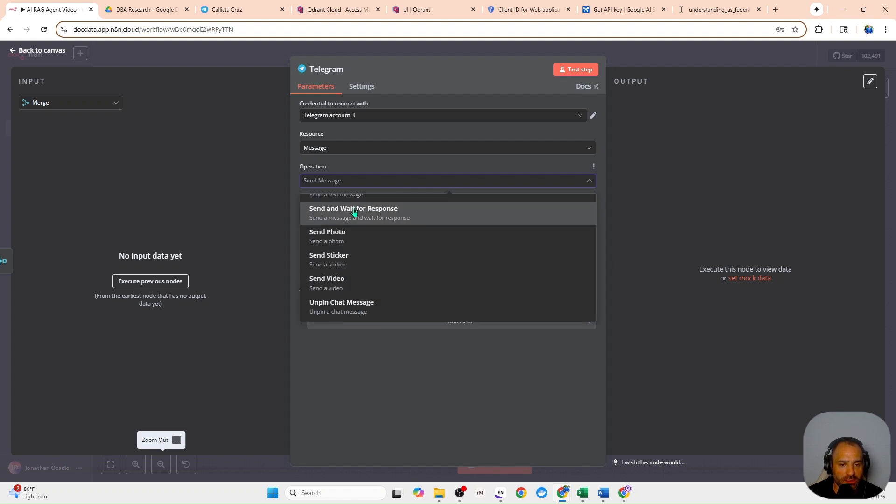
pyautogui.click(354, 212)
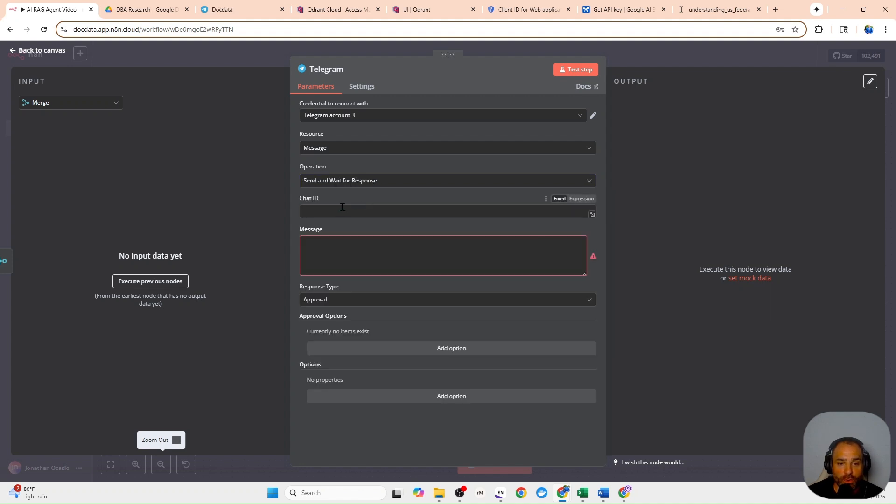
# Paste the Qdrant record deletion warning with its record count and collection name placeholders as the message, and make it an expression.
pyautogui.rightClick(336, 243)
pyautogui.click(364, 350)
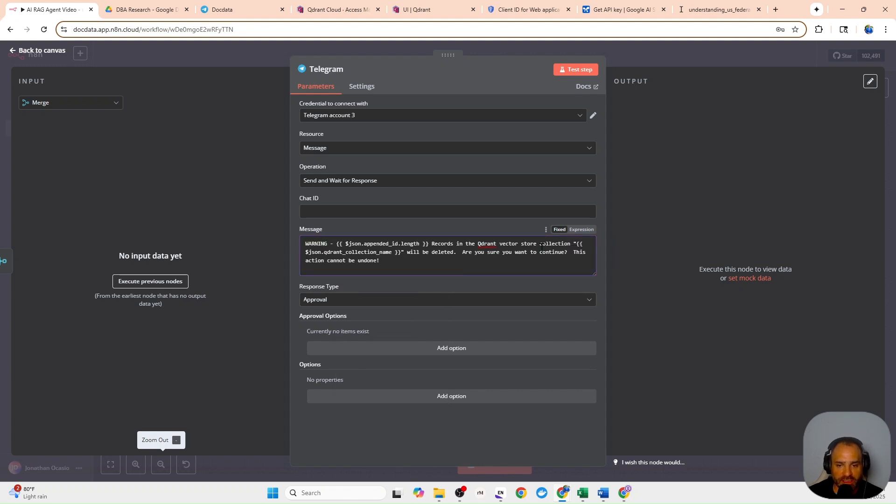
pyautogui.click(580, 229)
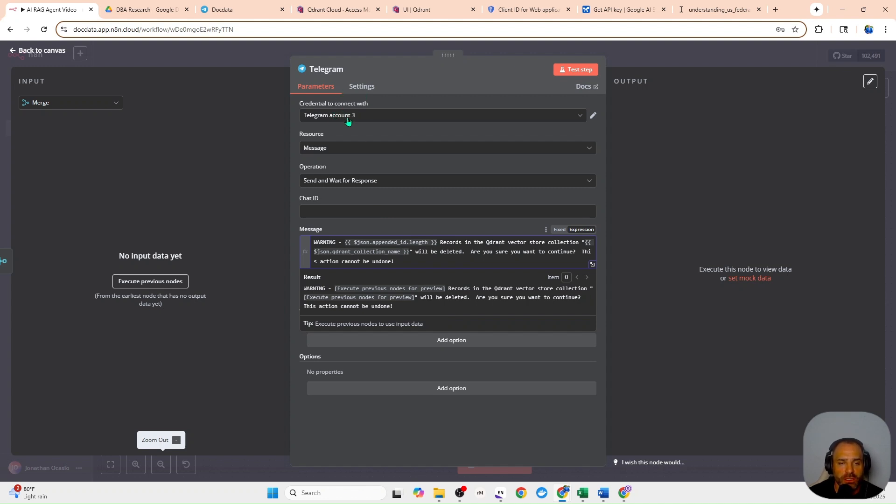
# Switch to Telegram Web to view the bot commands in the BotFather chat, and return to the n8n workflow.
pyautogui.click(222, 10)
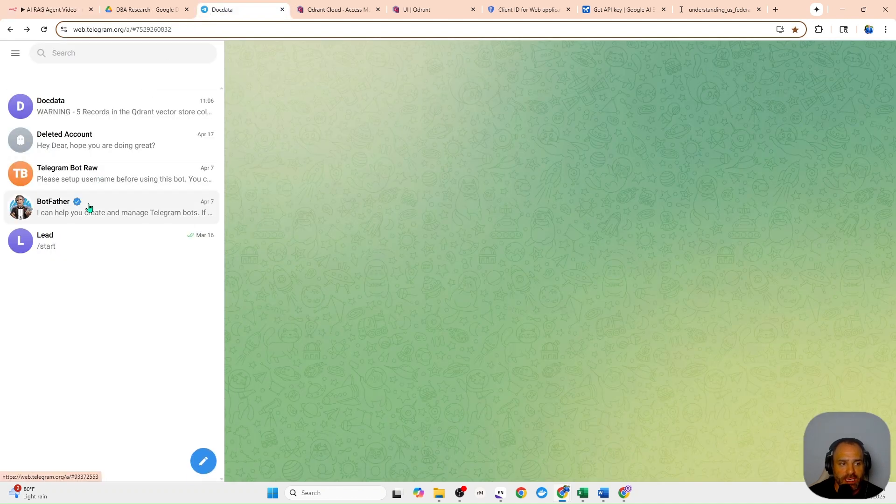
pyautogui.click(72, 213)
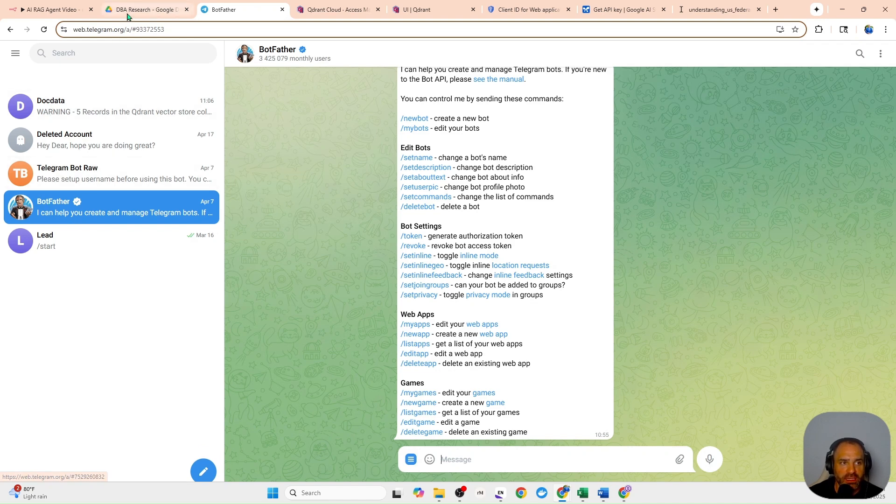
pyautogui.click(149, 10)
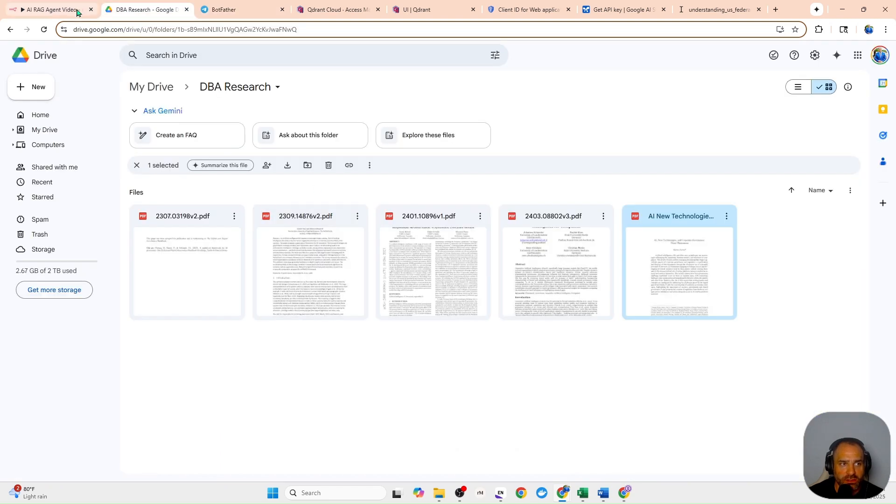
pyautogui.click(70, 10)
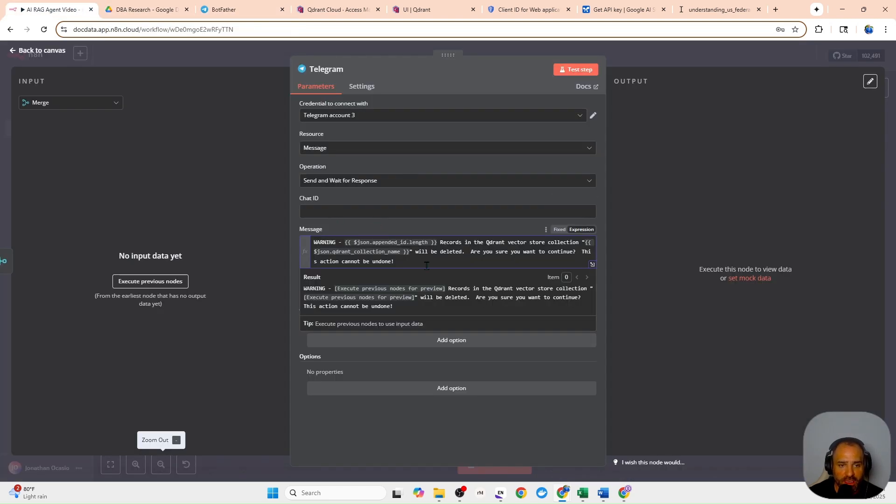
# Review the Telegram node's warning message in the expanded expression editor, and close the editor.
pyautogui.click(282, 245)
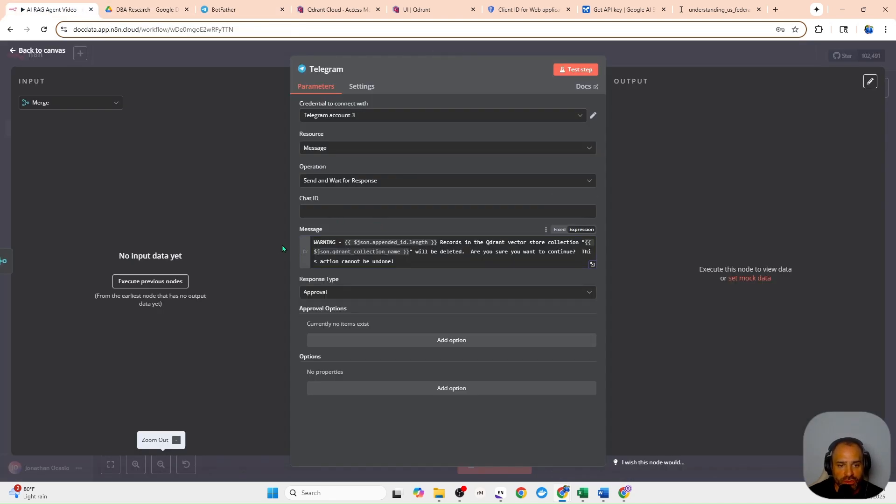
pyautogui.click(591, 265)
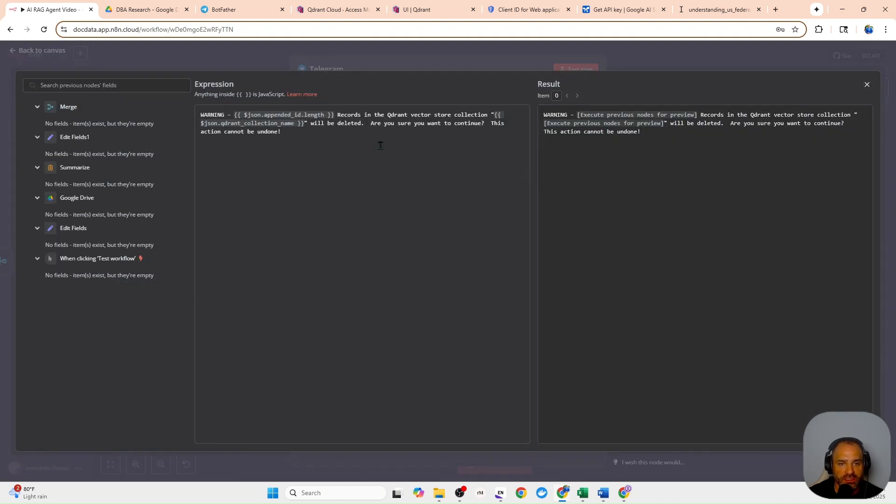
pyautogui.press('Escape')
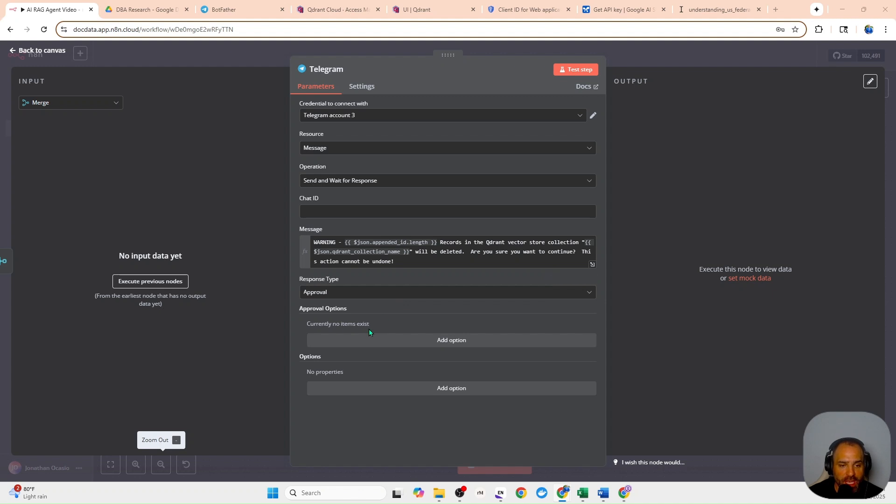
# Add an approval option to the Telegram node with the approval type Approve and Disapprove.
pyautogui.click(366, 344)
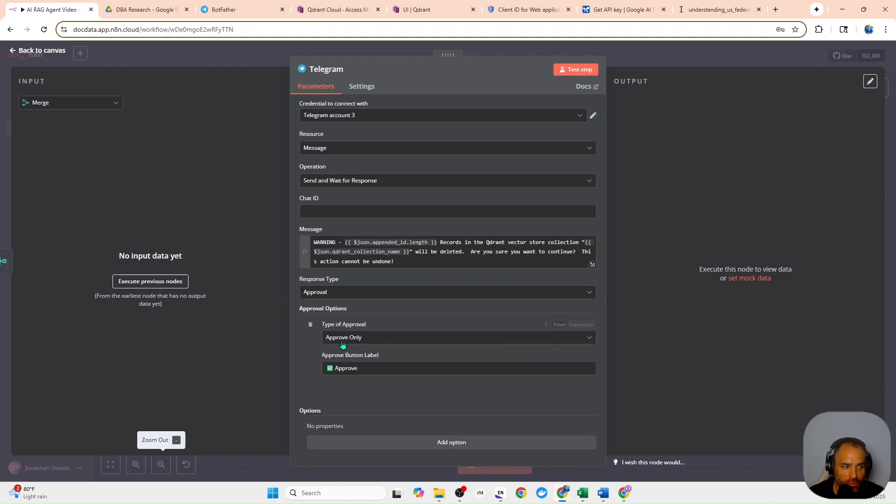
pyautogui.click(356, 338)
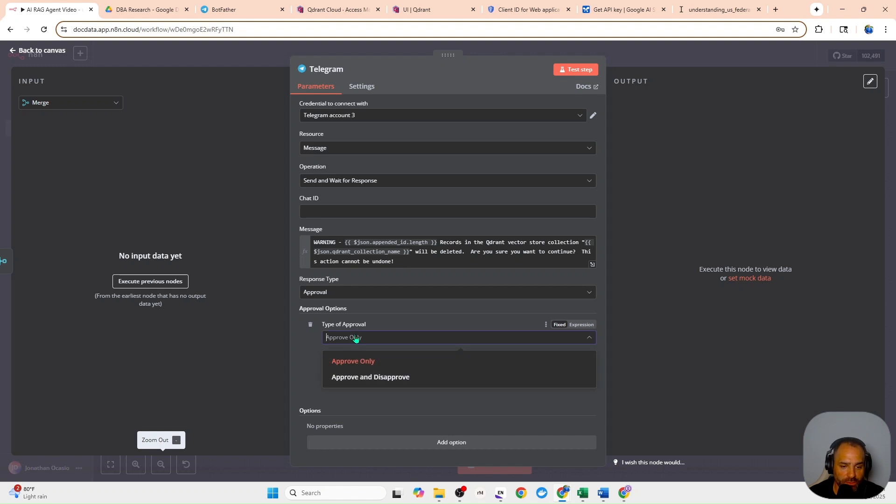
pyautogui.click(365, 378)
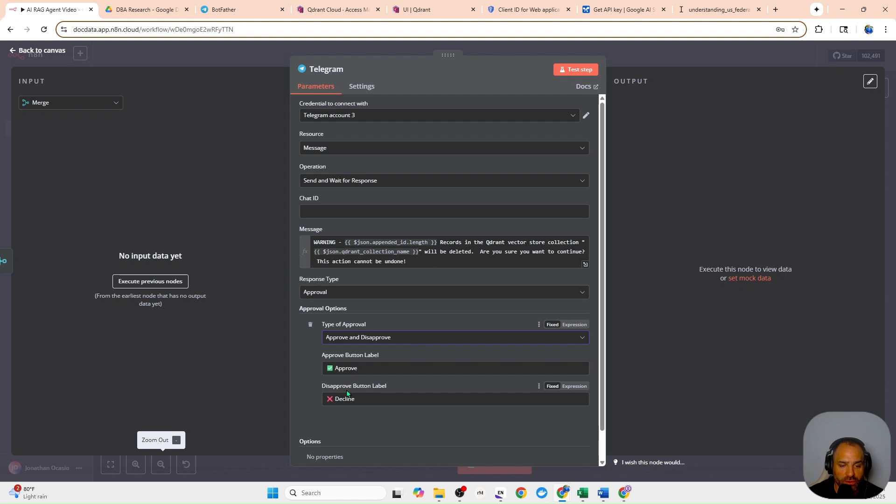
# Add a Limit Wait Time option of 15 minutes after a time interval, and return to the canvas.
pyautogui.scroll(-1, 347, 393)
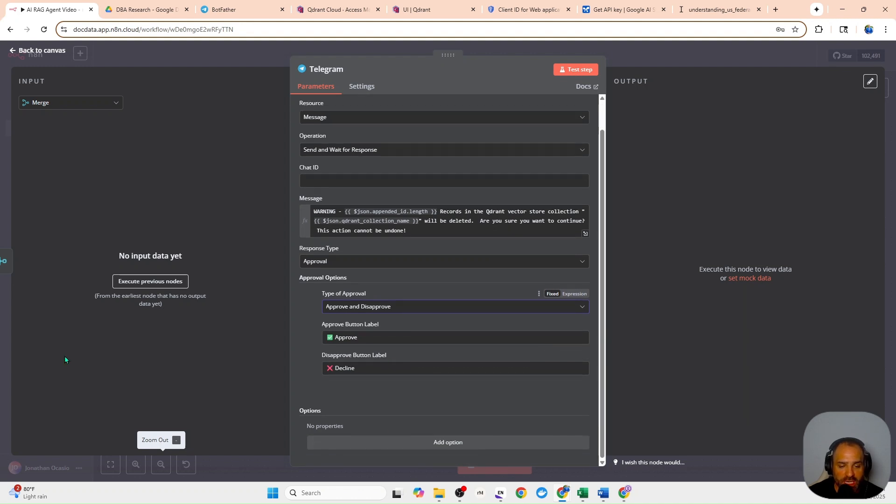
pyautogui.click(366, 442)
pyautogui.scroll(-3, 354, 406)
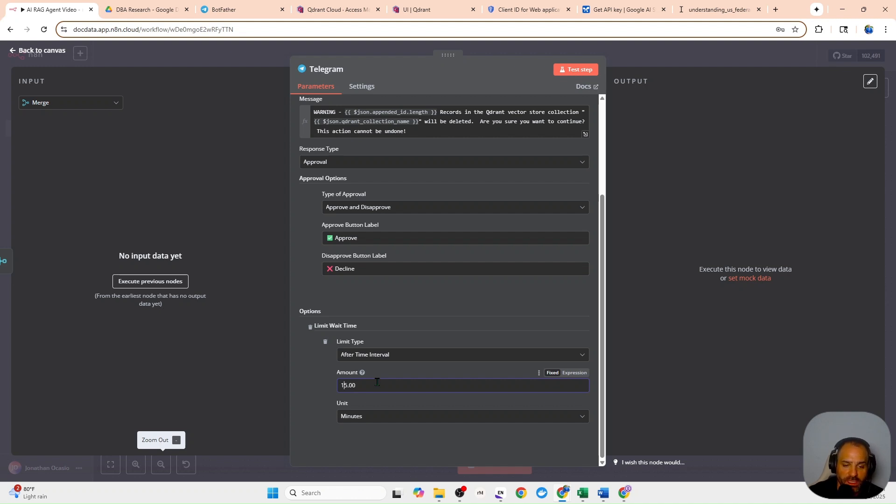
pyautogui.click(263, 52)
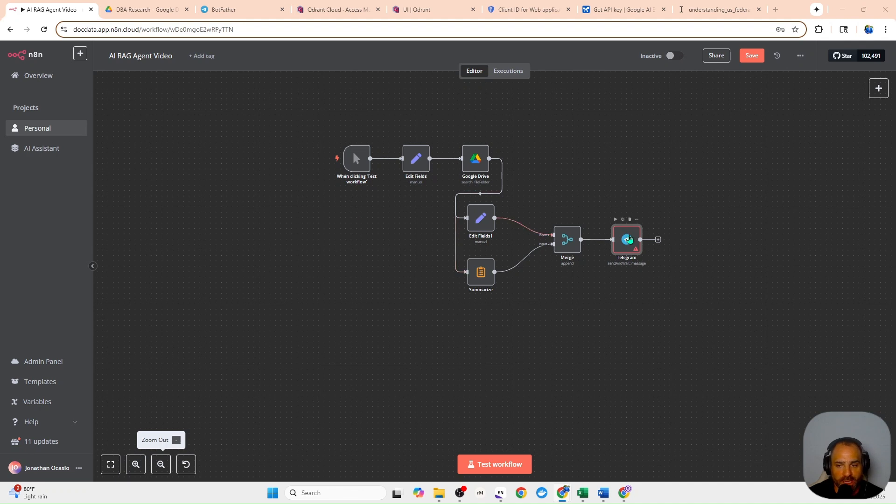
# Move the Telegram node below Summarize and lower the Merge node level with Summarize.
pyautogui.moveTo(630, 235); pyautogui.dragTo(440, 357)
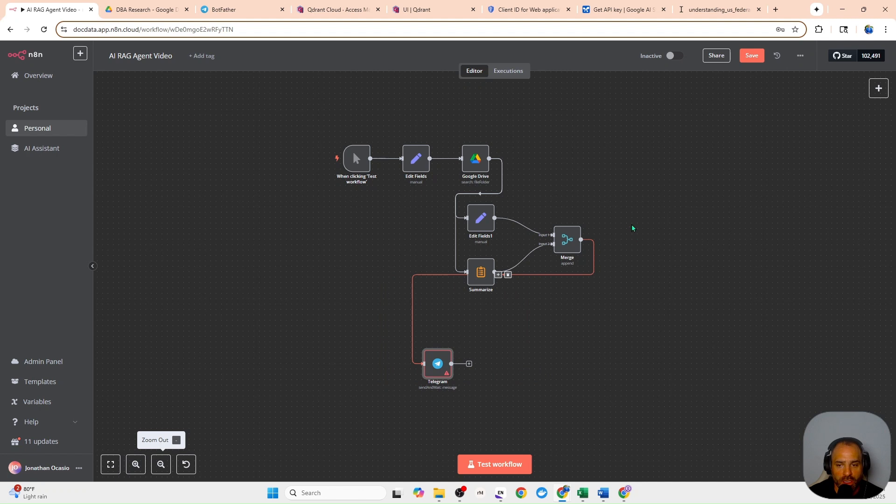
pyautogui.moveTo(563, 242); pyautogui.dragTo(558, 274)
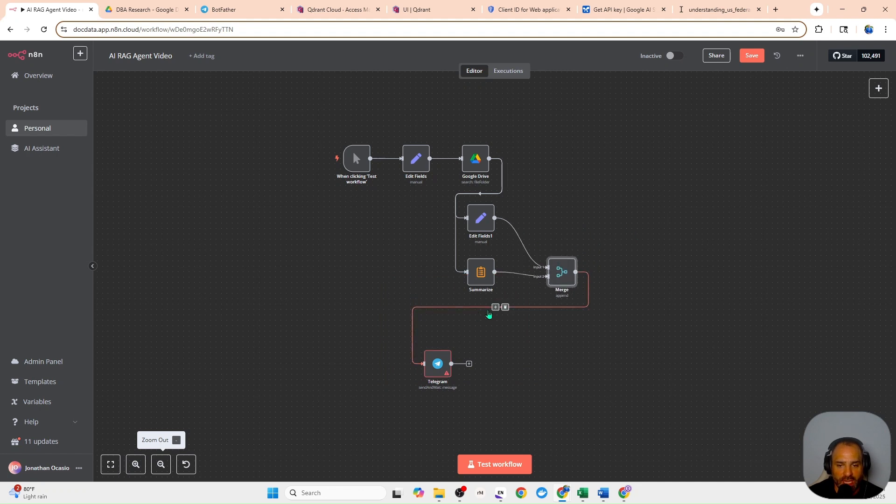
# Deactivate the Telegram node and check its Chat ID parameter before returning to the canvas.
pyautogui.click(434, 344)
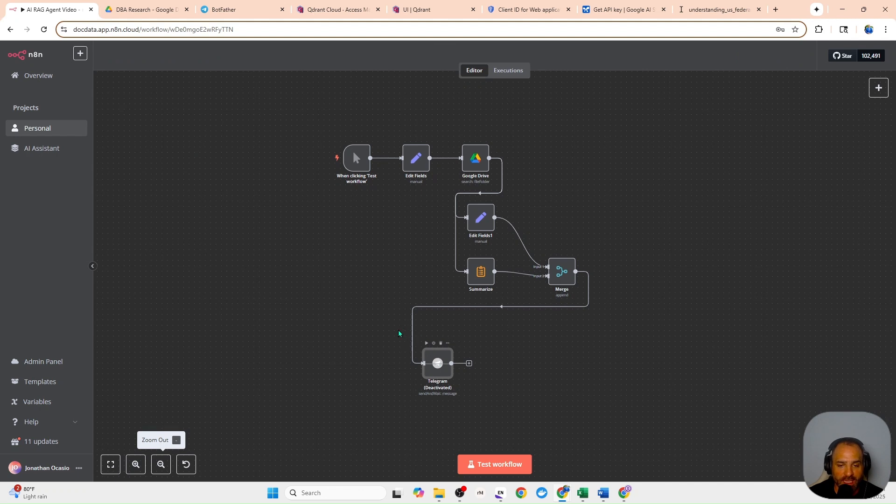
pyautogui.doubleClick(438, 361)
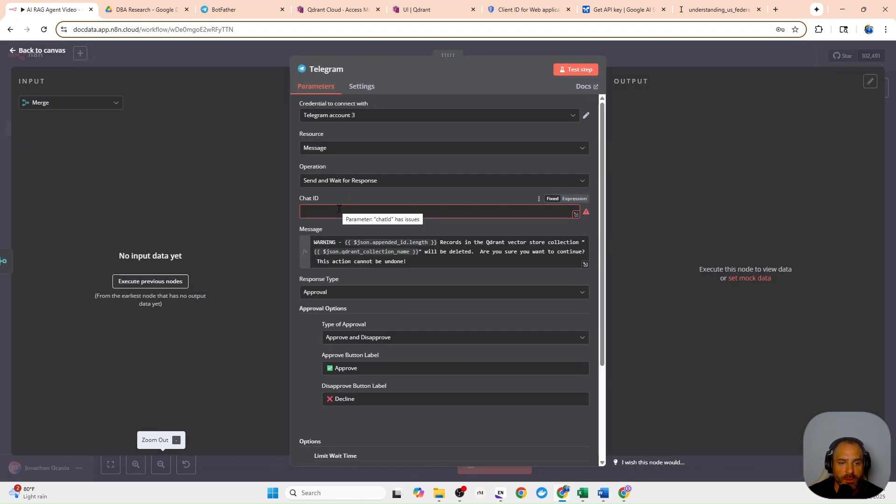
pyautogui.click(215, 58)
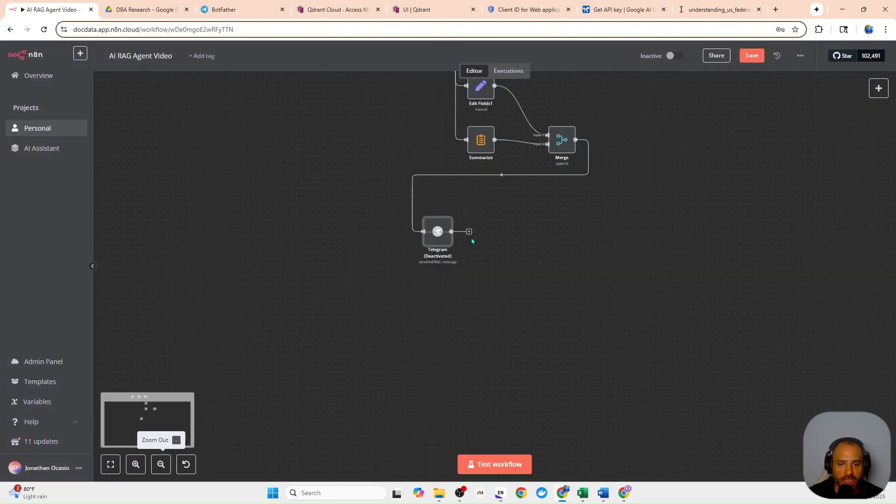
# Add an If node after the deactivated Telegram node.
pyautogui.click(469, 233)
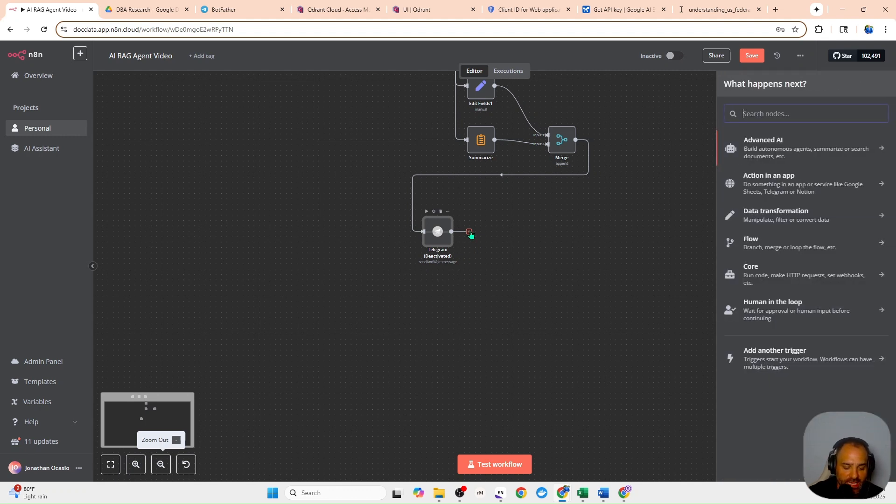
pyautogui.write('if')
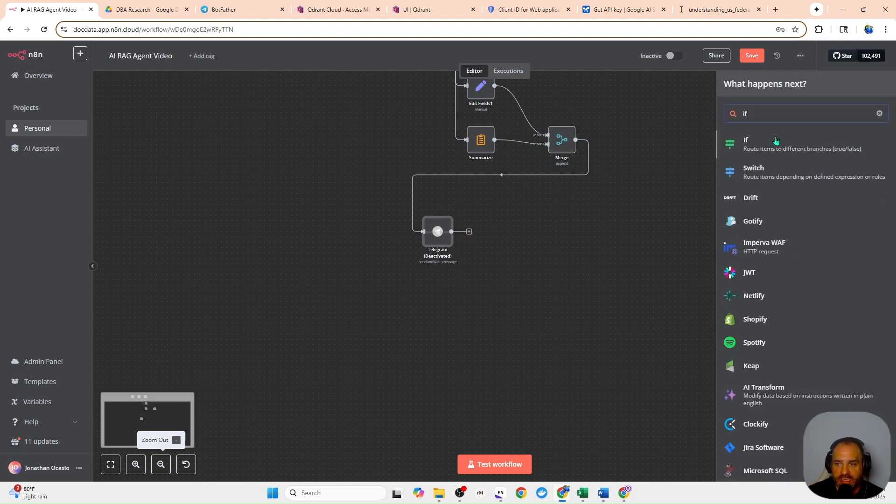
pyautogui.press('Return')
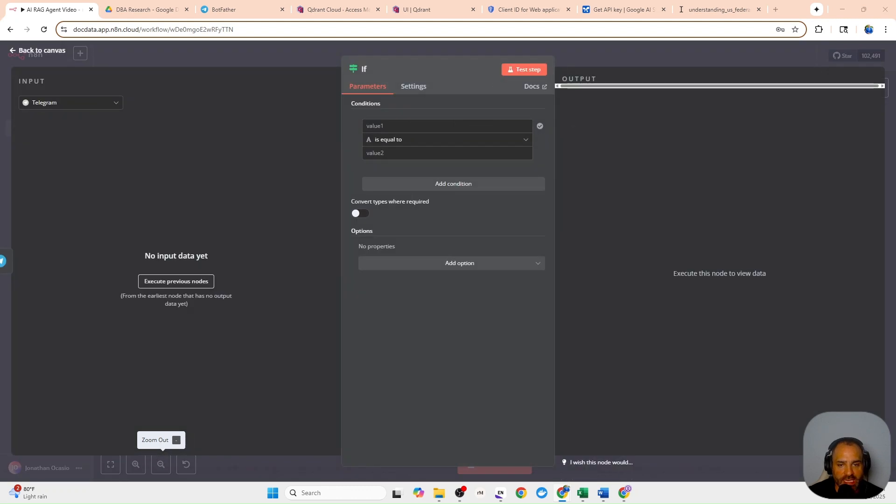
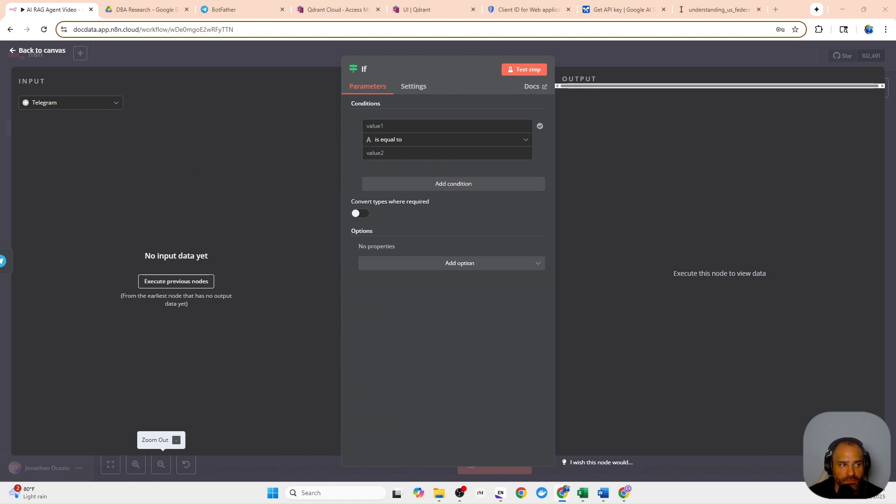
# Set the If node's condition comparison to the Boolean operator is true.
pyautogui.click(474, 141)
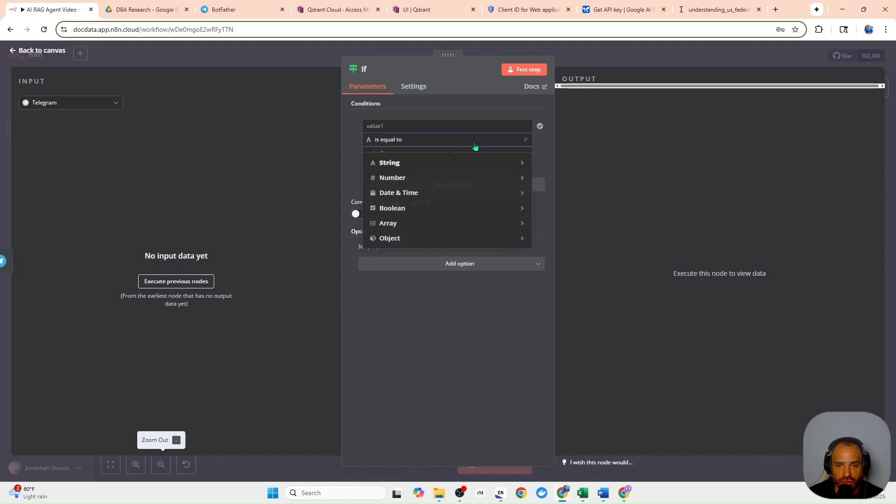
pyautogui.moveTo(439, 170)
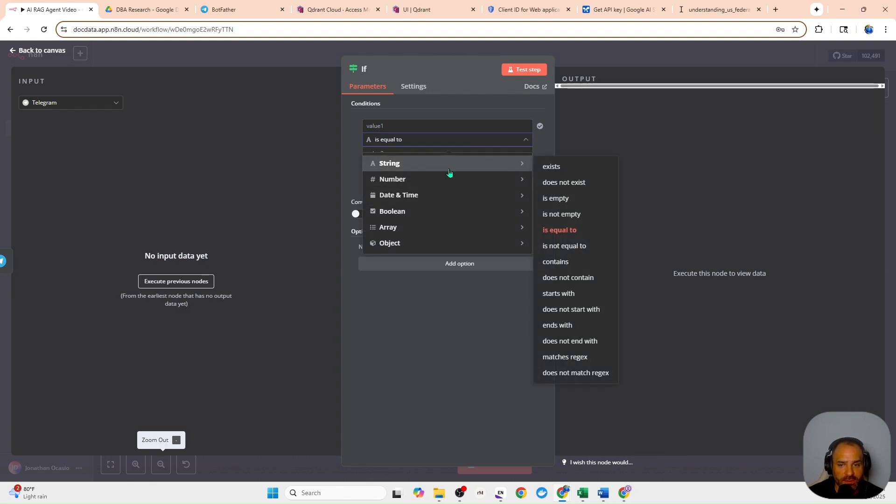
pyautogui.moveTo(444, 212)
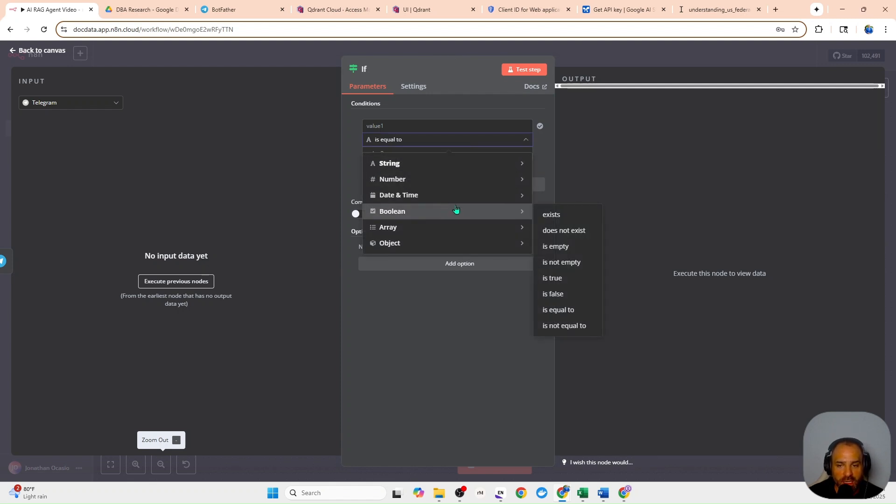
pyautogui.click(555, 279)
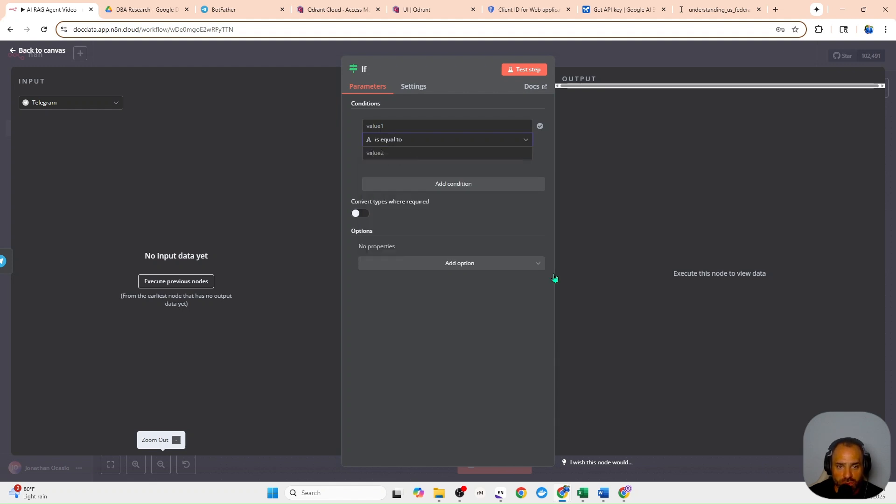
# Make the If condition's value the expression {{ $json.data.approved }} and return to the canvas.
pyautogui.click(427, 130)
pyautogui.rightClick(403, 125)
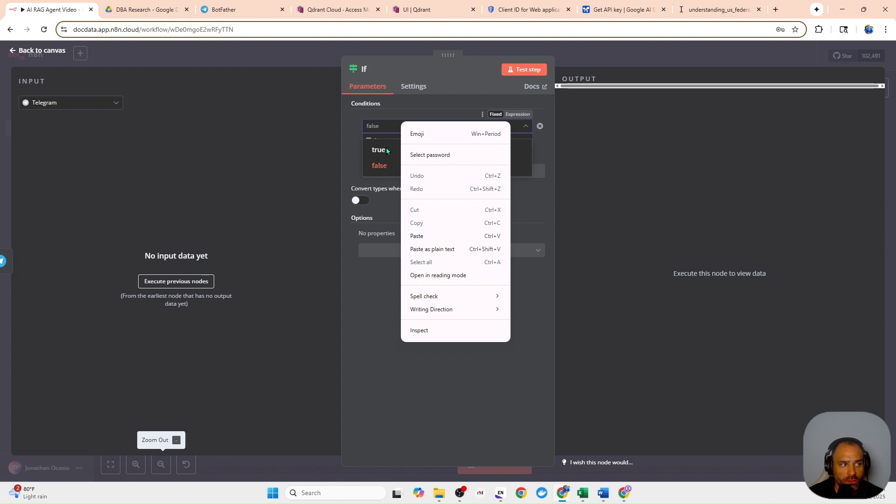
pyautogui.press('Escape')
pyautogui.click(517, 114)
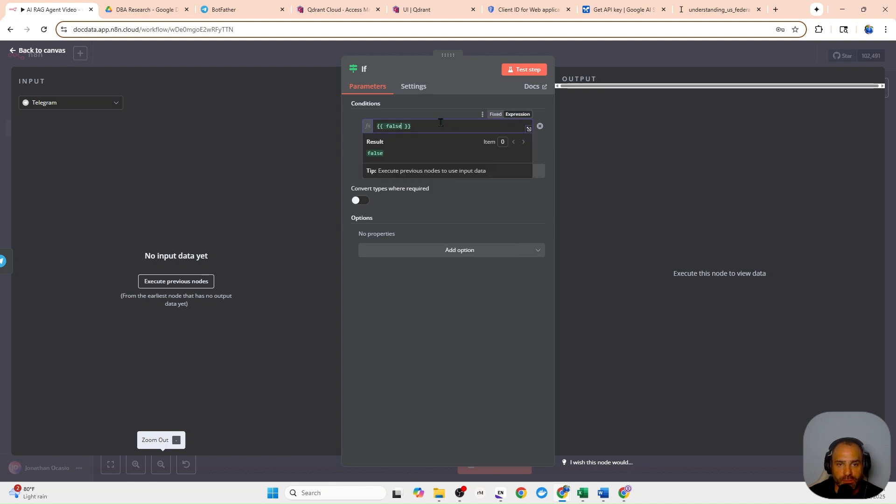
pyautogui.rightClick(380, 122)
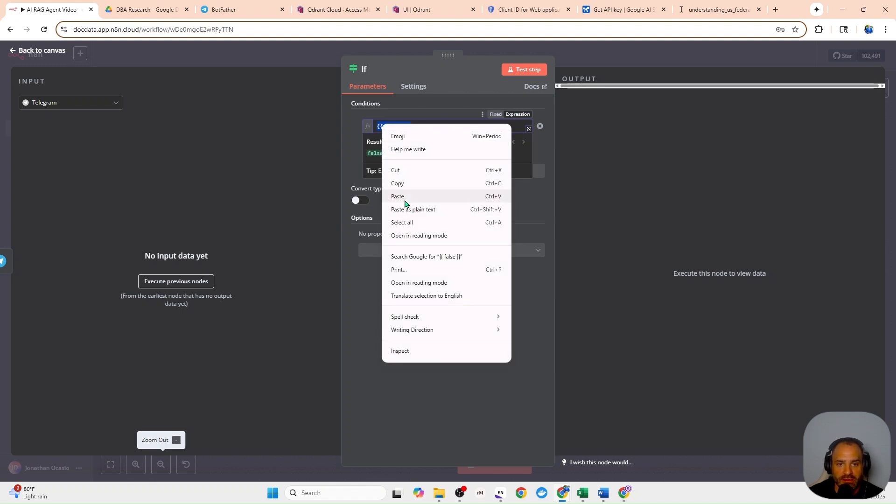
pyautogui.click(401, 195)
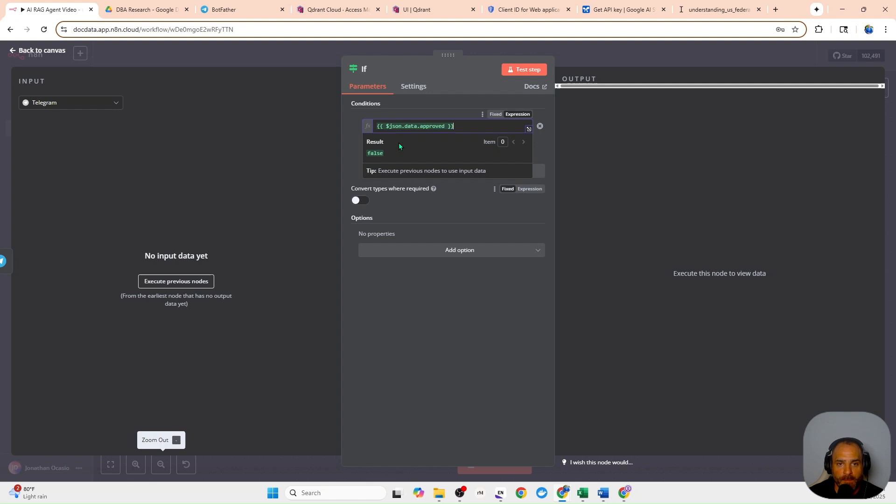
pyautogui.click(305, 52)
pyautogui.doubleClick(498, 233)
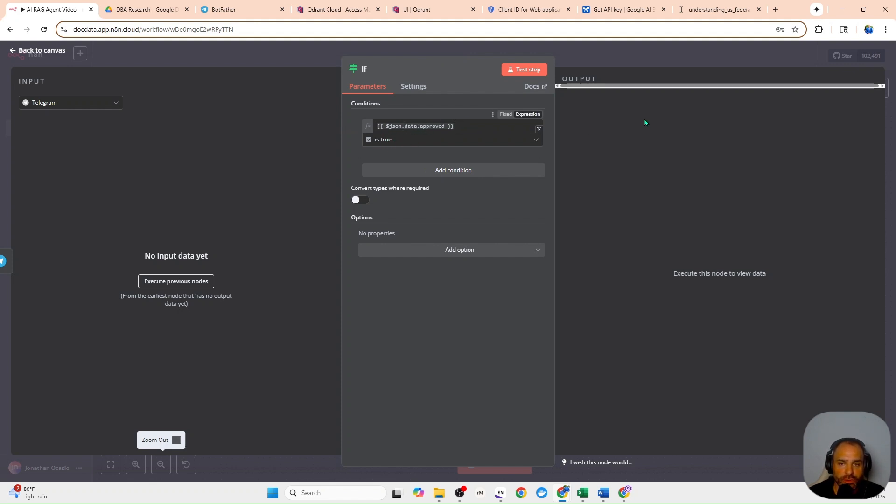
pyautogui.click(638, 55)
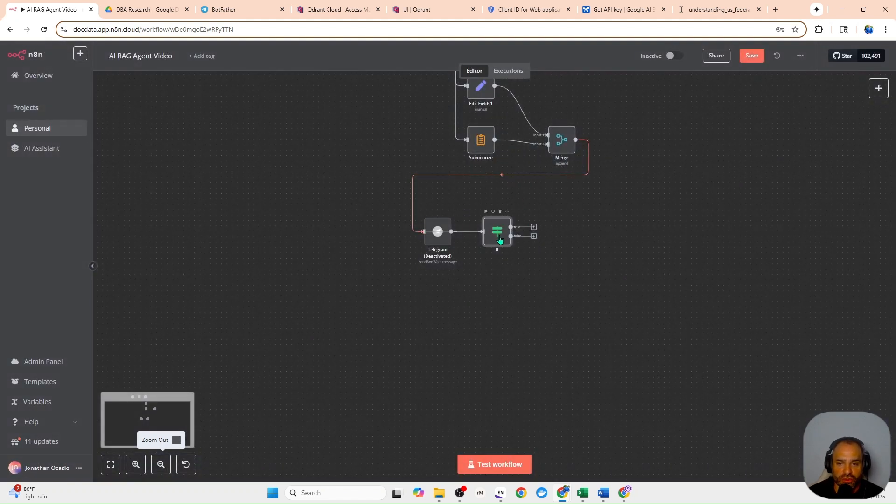
# Move the If node below the Telegram node and add a Telegram send-text-message node to its false output.
pyautogui.moveTo(501, 234); pyautogui.dragTo(426, 320)
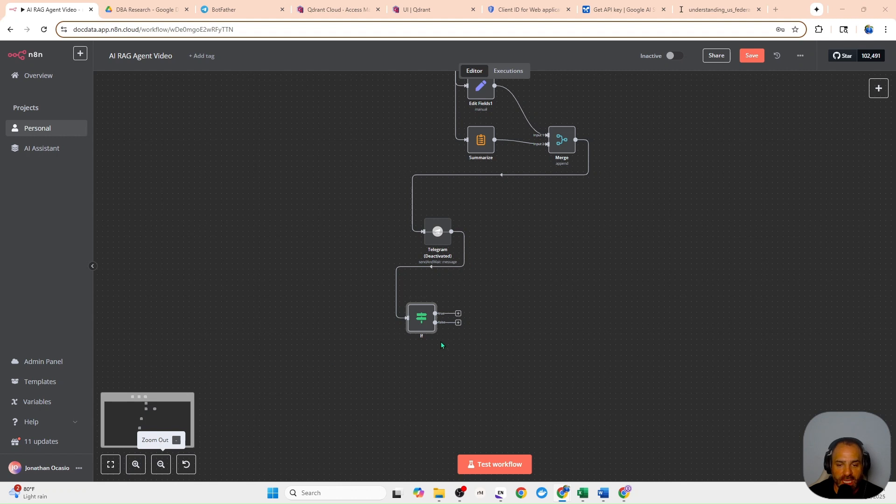
pyautogui.click(458, 323)
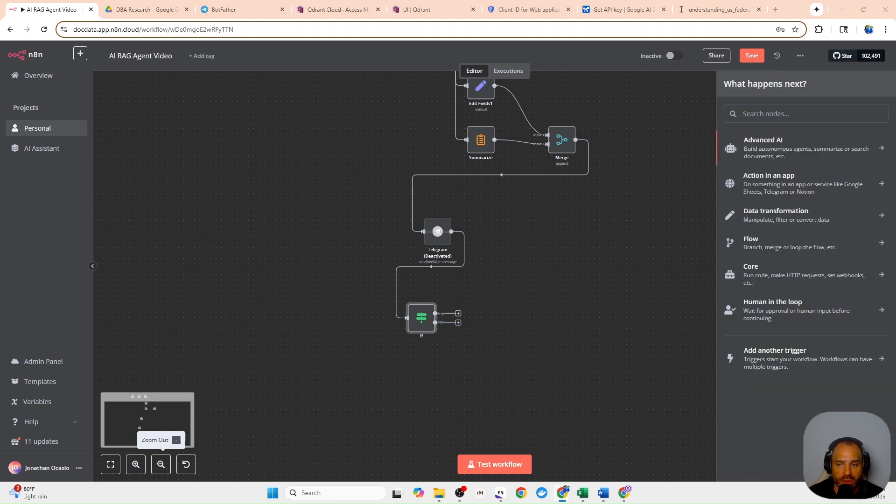
pyautogui.click(754, 113)
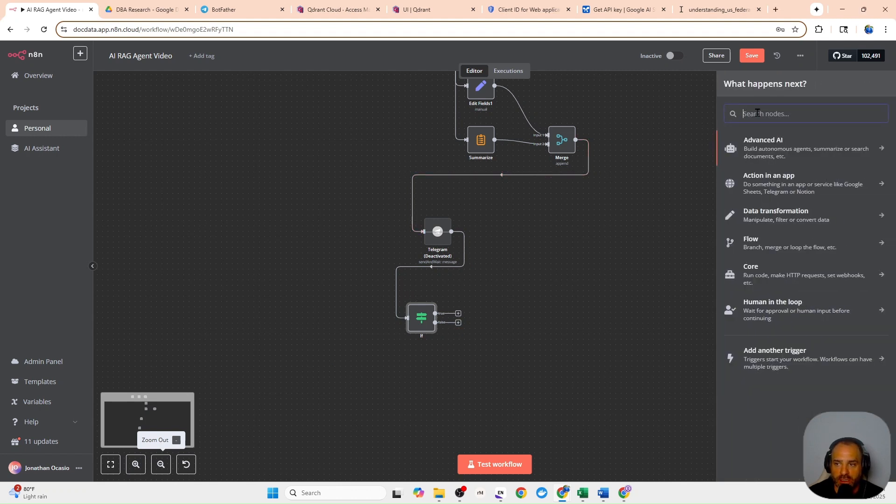
pyautogui.write('te')
pyautogui.click(760, 143)
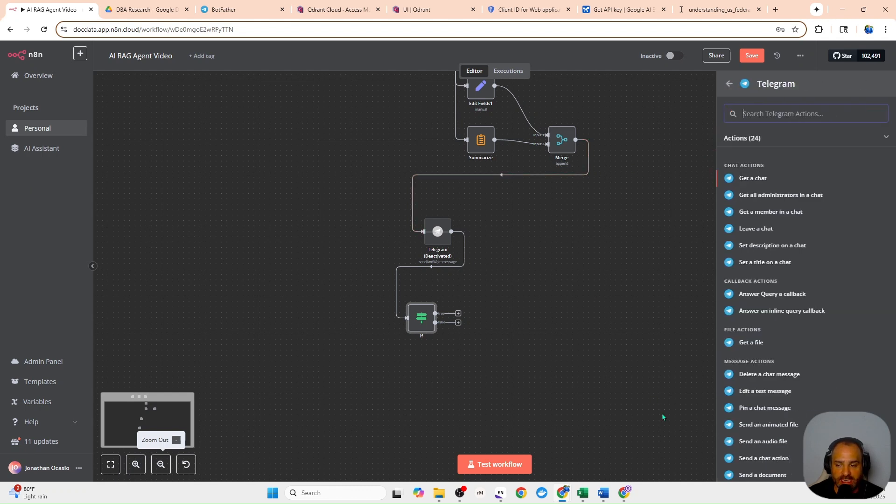
pyautogui.scroll(-5, 754, 346)
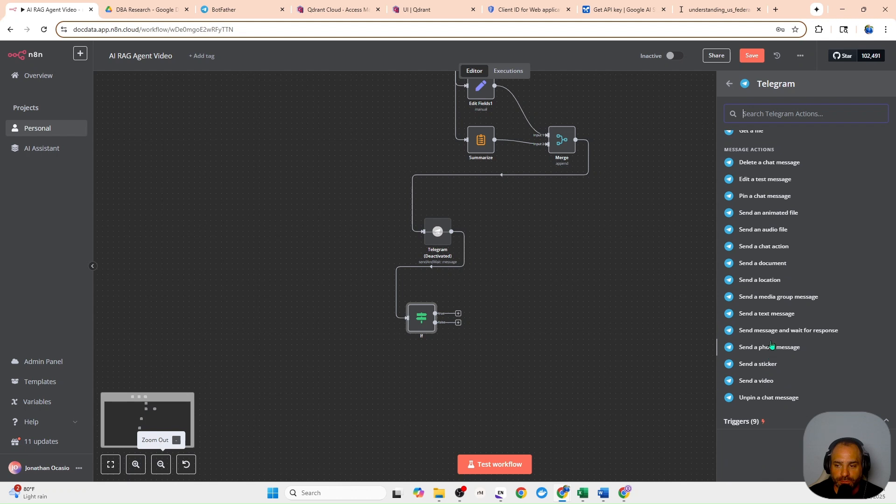
pyautogui.moveTo(581, 283); pyautogui.dragTo(511, 299)
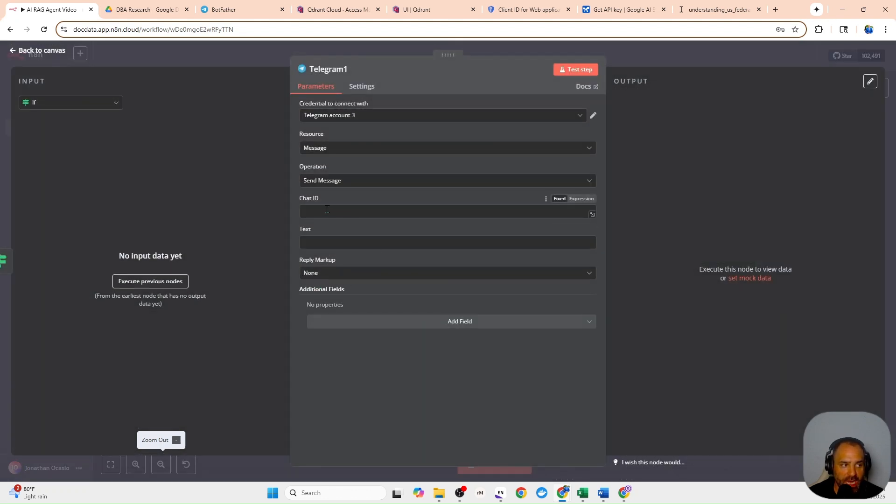
# Set the new Telegram node's message text to "Qdrant vector store upsert declined" and return to the canvas.
pyautogui.click(329, 242)
pyautogui.rightClick(329, 240)
pyautogui.click(358, 356)
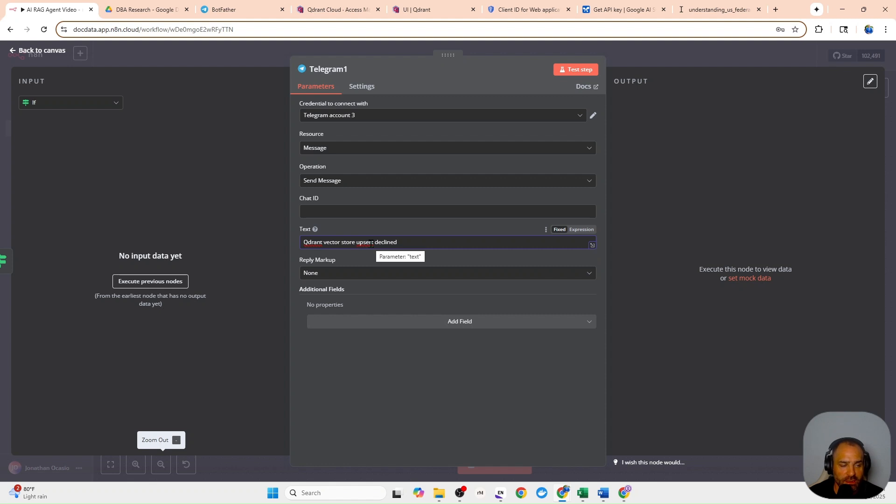
pyautogui.click(257, 49)
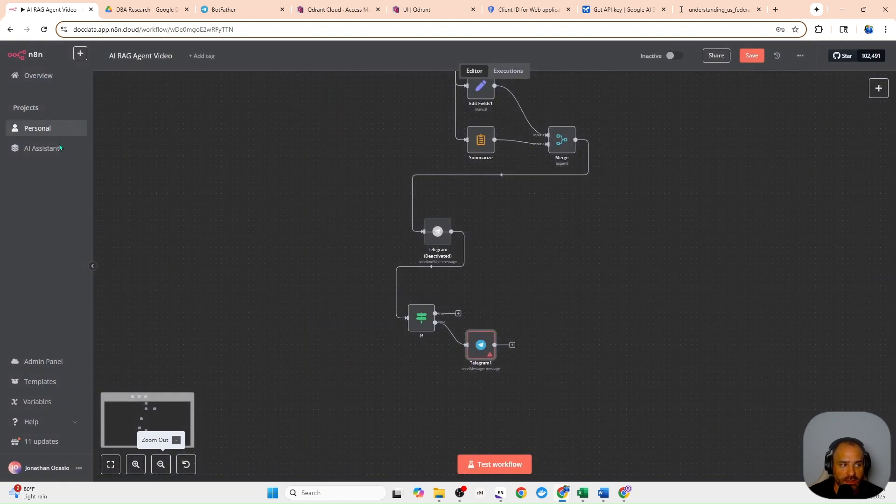
# Place the Telegram1 node diagonally below and to the right of the If node, and deactivate it.
pyautogui.moveTo(487, 345); pyautogui.dragTo(422, 389)
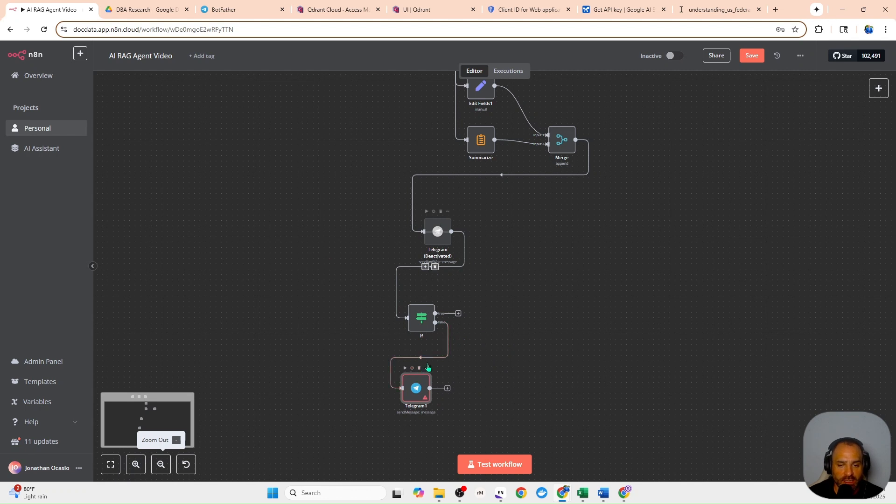
pyautogui.moveTo(414, 390); pyautogui.dragTo(499, 357)
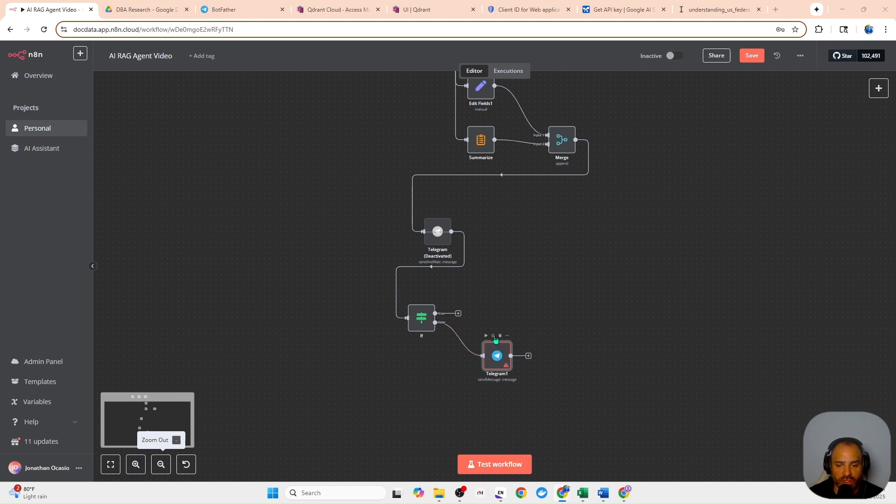
pyautogui.click(493, 335)
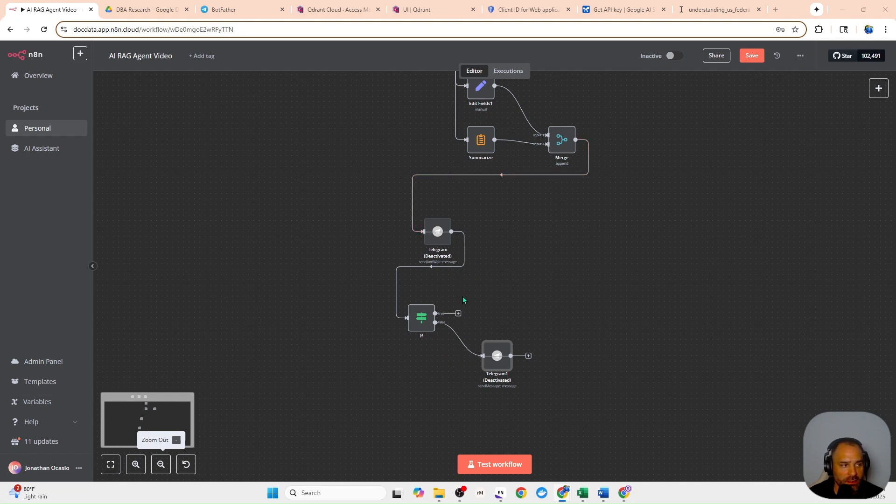
# Shift the two deactivated Telegram nodes and the If node right as a group so they line up under Summarize.
pyautogui.scroll(5, 614, 201)
pyautogui.scroll(-5, 616, 238)
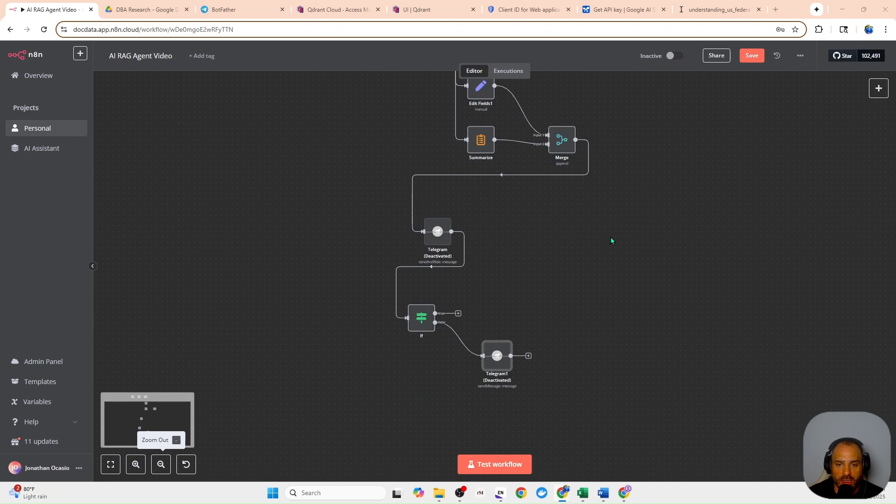
pyautogui.click(160, 464)
pyautogui.click(160, 465)
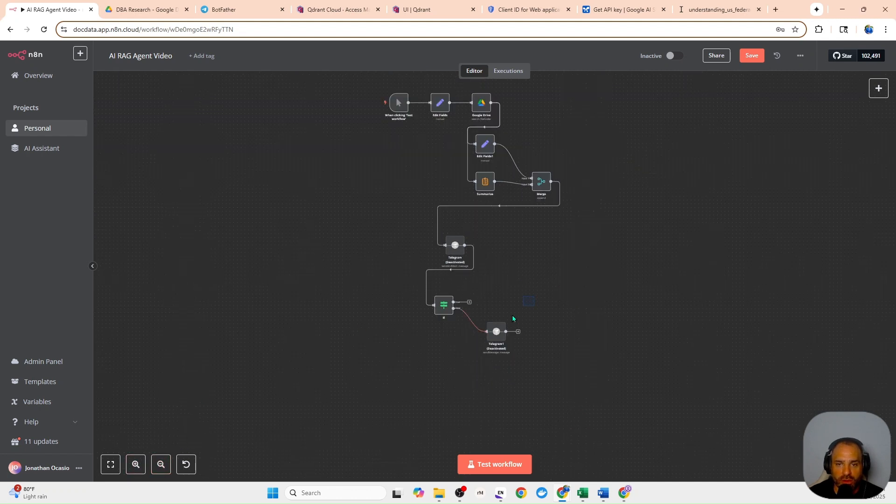
pyautogui.moveTo(554, 269); pyautogui.dragTo(462, 293)
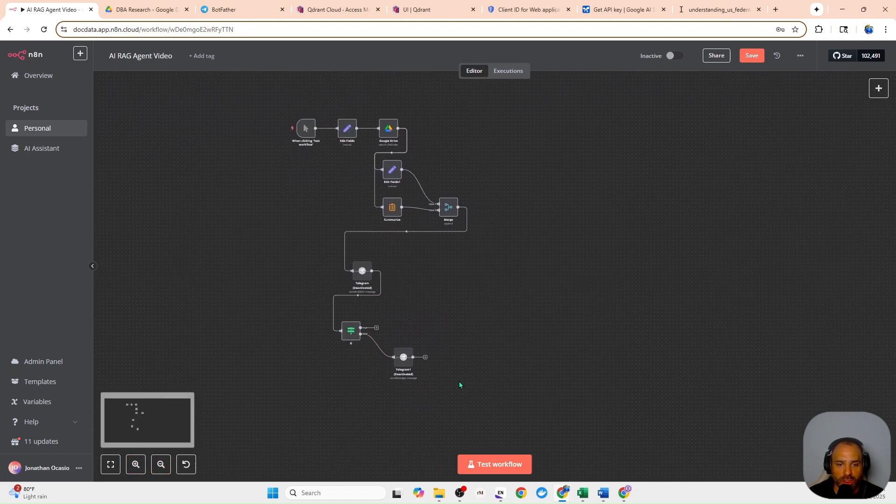
pyautogui.moveTo(459, 406); pyautogui.dragTo(340, 266)
pyautogui.moveTo(380, 322)
pyautogui.mouseDown()
pyautogui.moveTo(412, 321)
pyautogui.moveTo(395, 328)
pyautogui.mouseUp()
pyautogui.click(600, 304)
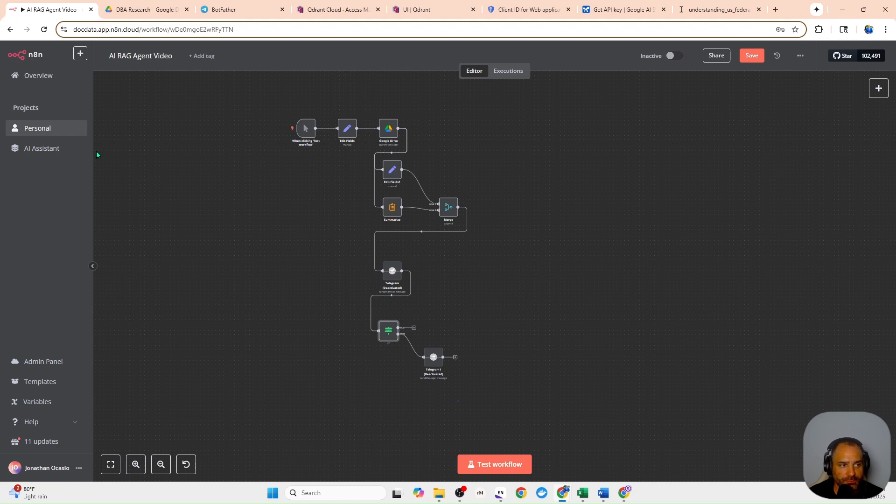
pyautogui.click(550, 148)
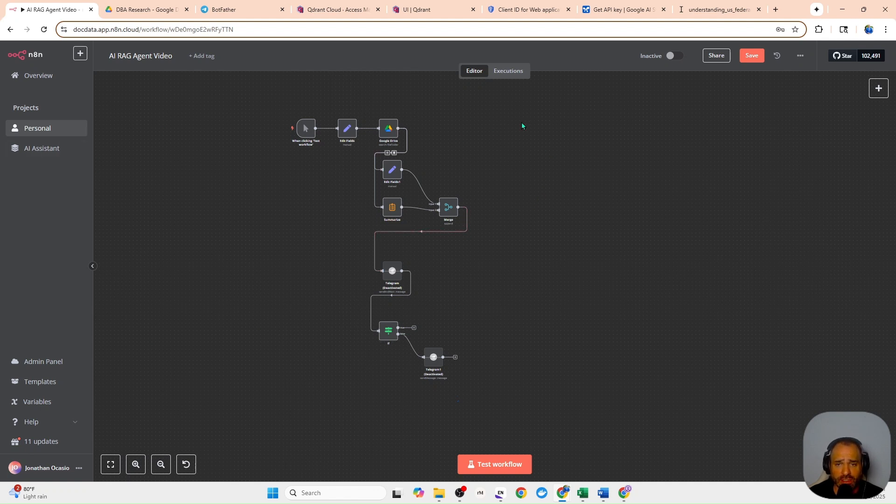
pyautogui.click(716, 56)
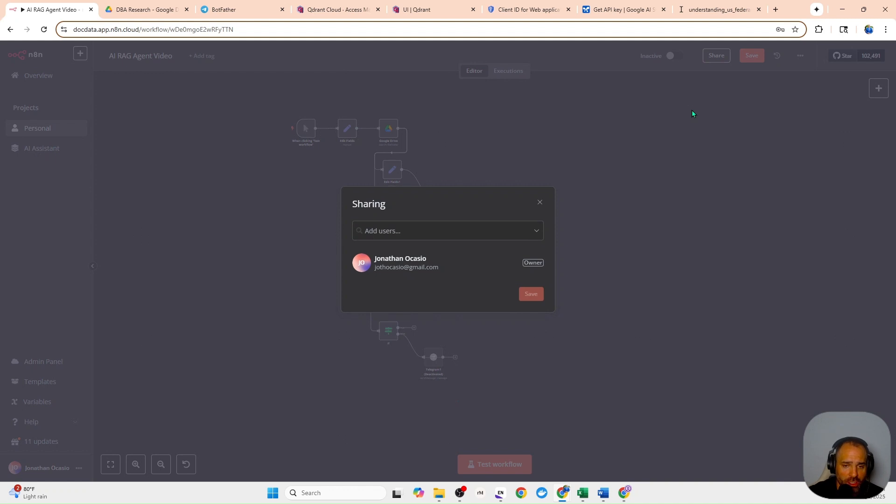
pyautogui.click(540, 203)
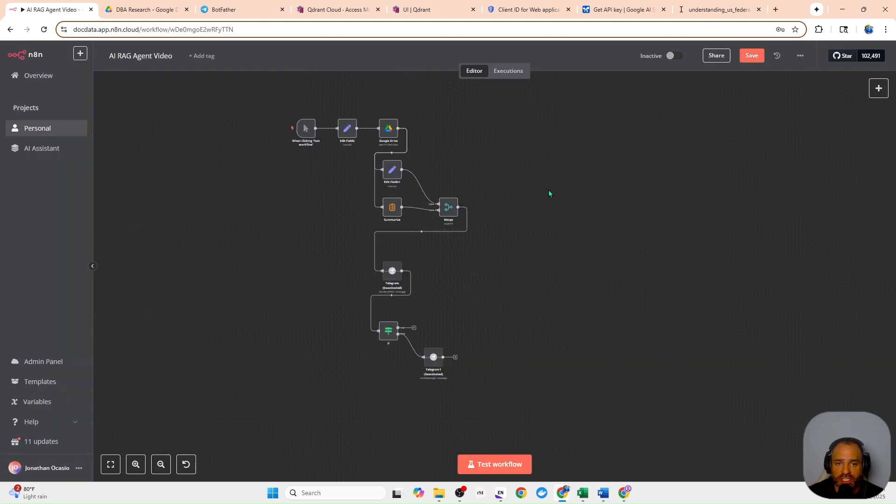
# Add a second, unconnected Merge node in Append mode with 2 inputs and return to the canvas.
pyautogui.click(878, 89)
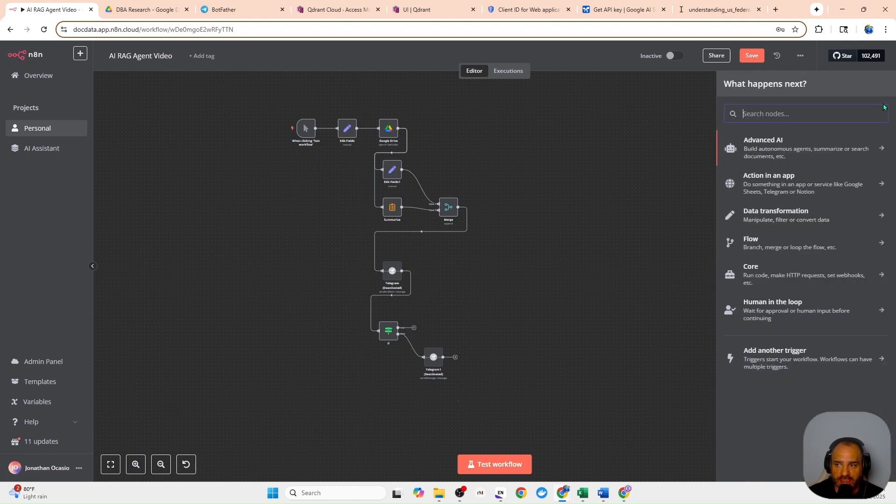
pyautogui.write('merg')
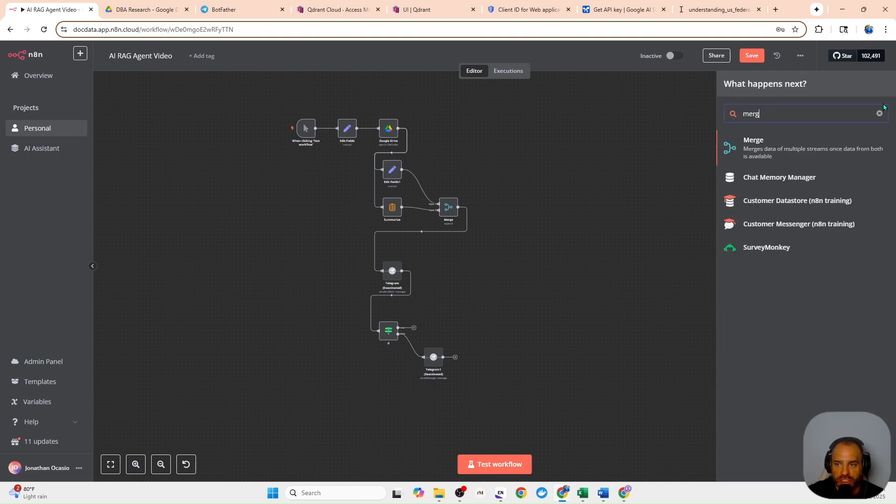
pyautogui.click(787, 147)
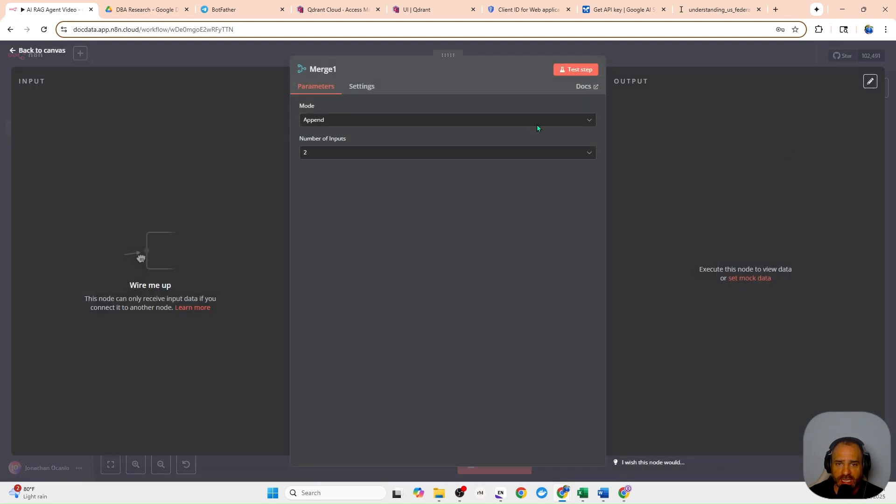
pyautogui.click(267, 58)
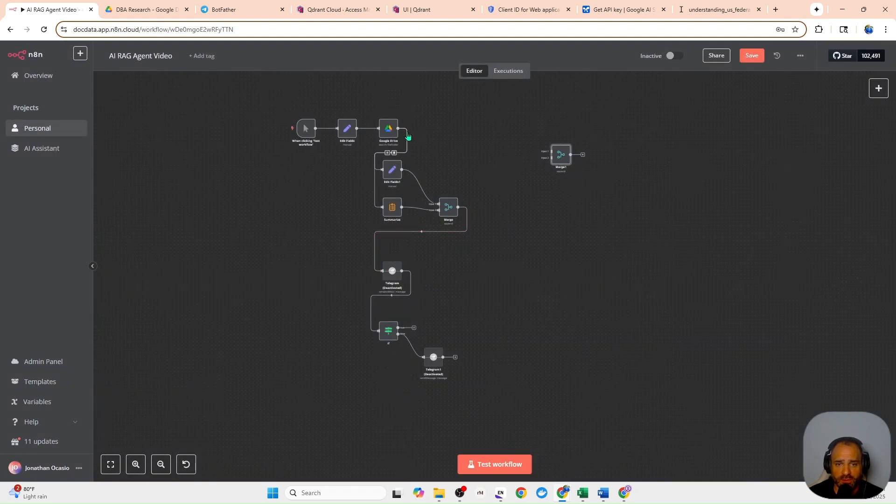
# Connect Google Drive to input 1 and the If node's true output to input 2 of Merge1, and nudge Merge1 left.
pyautogui.moveTo(495, 147); pyautogui.dragTo(550, 151)
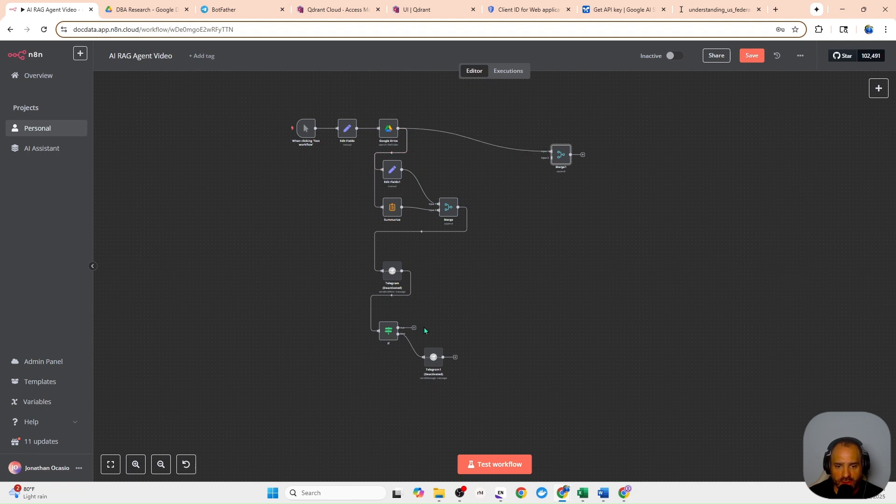
pyautogui.moveTo(414, 328); pyautogui.dragTo(550, 157)
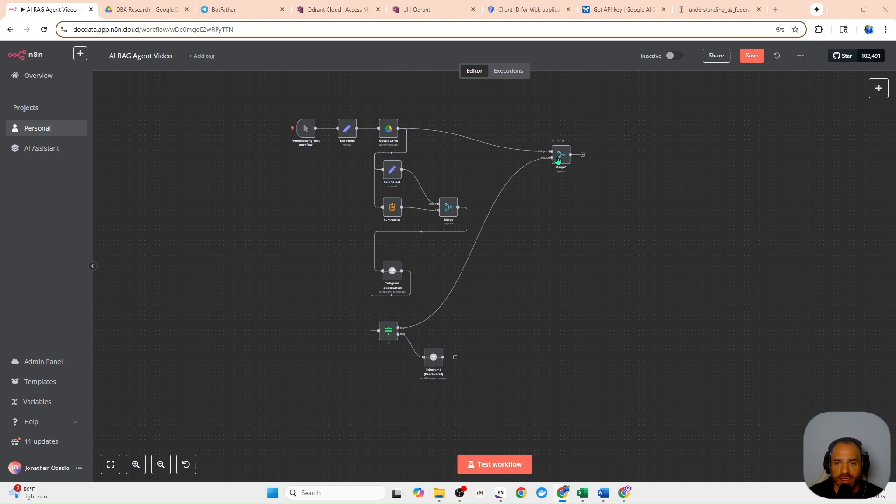
pyautogui.moveTo(560, 155); pyautogui.dragTo(541, 155)
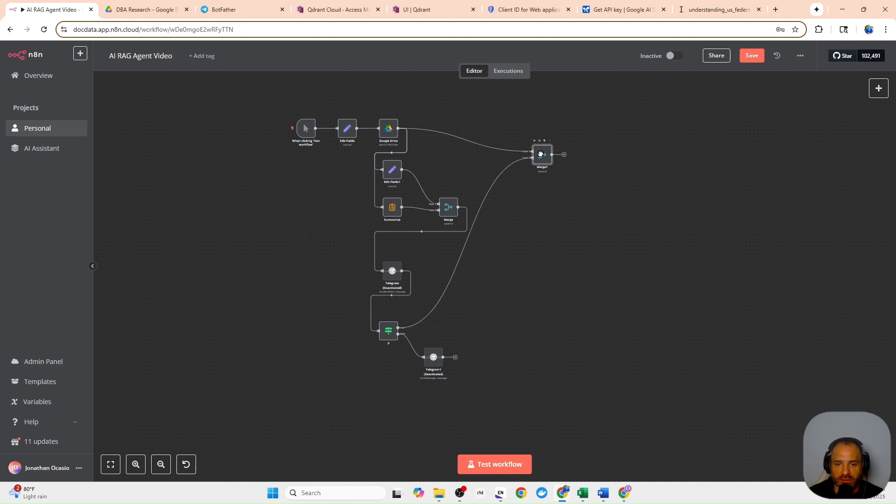
# Open the node picker for the output of the Merge1 node.
pyautogui.click(565, 153)
pyautogui.click(563, 154)
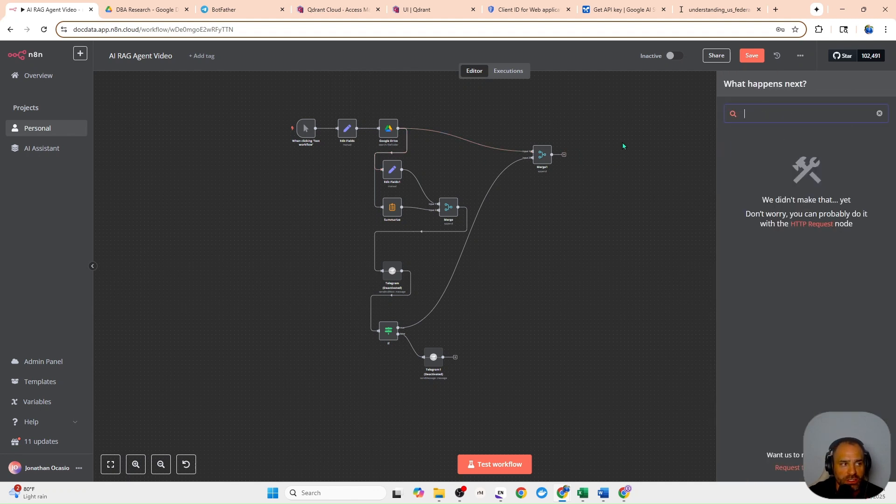
pyautogui.press('BackSpace')
pyautogui.write('goog')
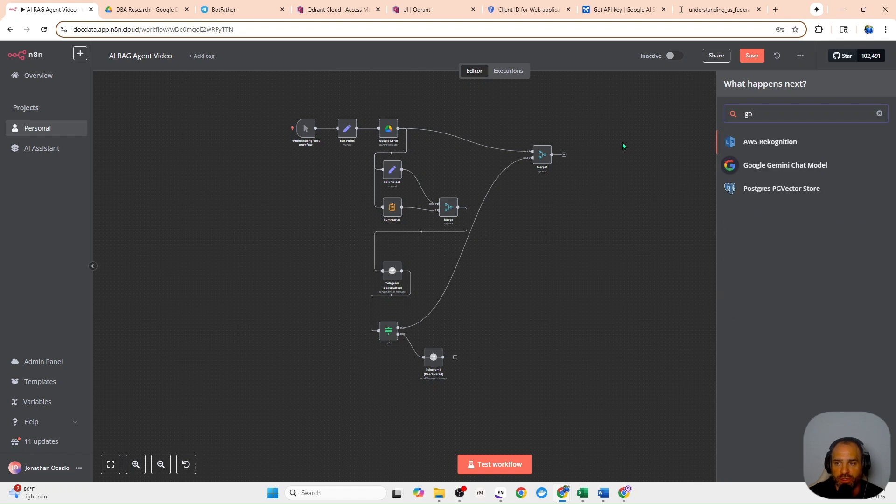
pyautogui.press('BackSpace')
pyautogui.press('BackSpace')
pyautogui.press('BackSpace')
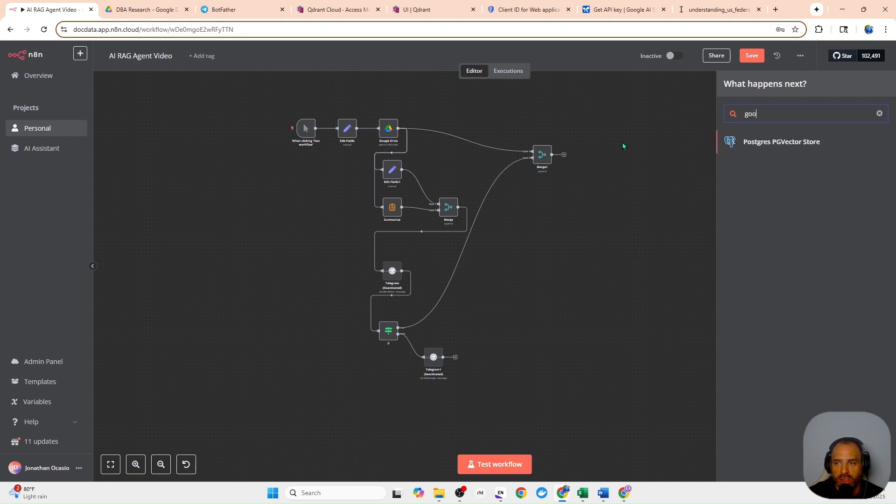
pyautogui.click(662, 141)
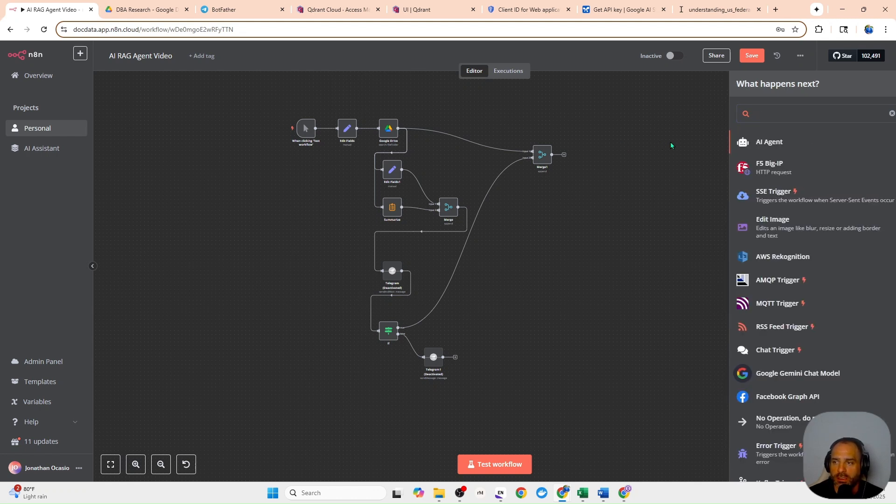
pyautogui.click(876, 87)
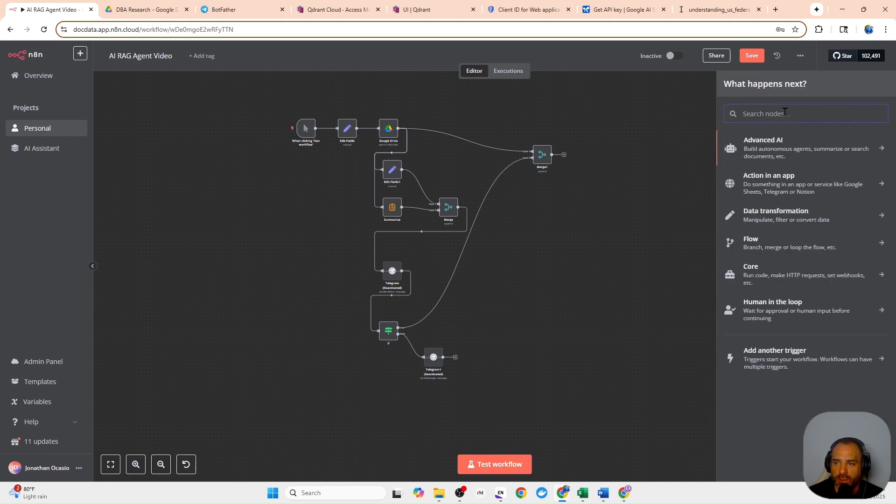
# Search the nodes for "google dri" and add a Google Drive node with the Download file action.
pyautogui.write('google dri')
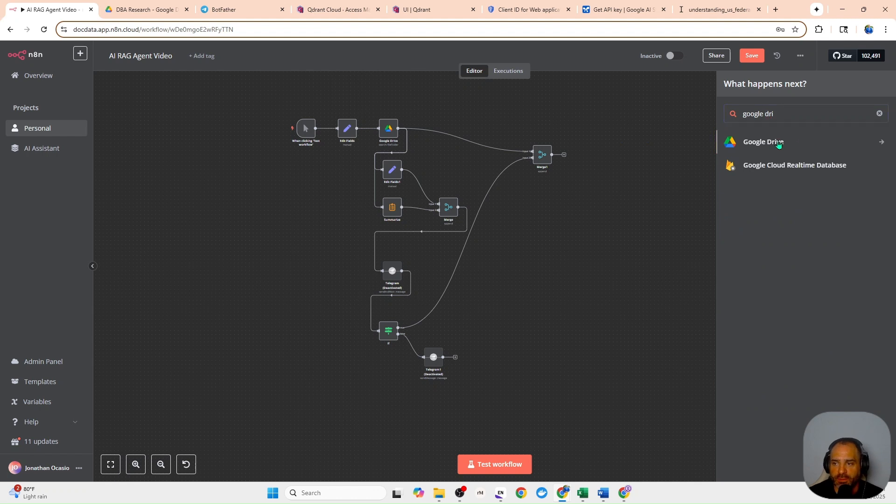
pyautogui.click(750, 142)
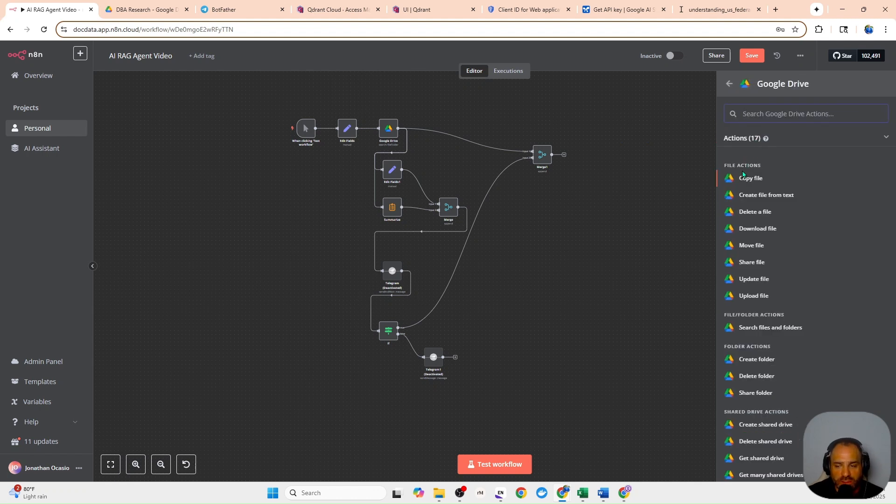
pyautogui.click(757, 228)
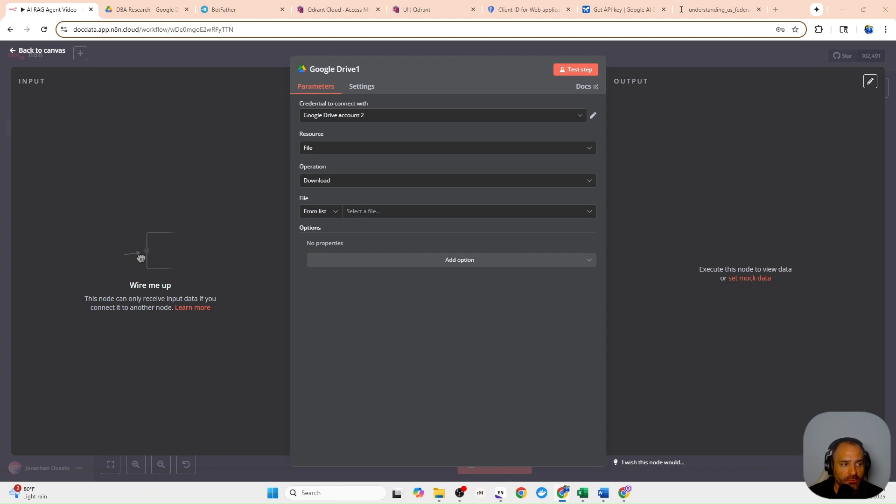
# Set the Google Drive download node to pick its file by ID, using the expression {{ $json.id }}.
pyautogui.click(327, 212)
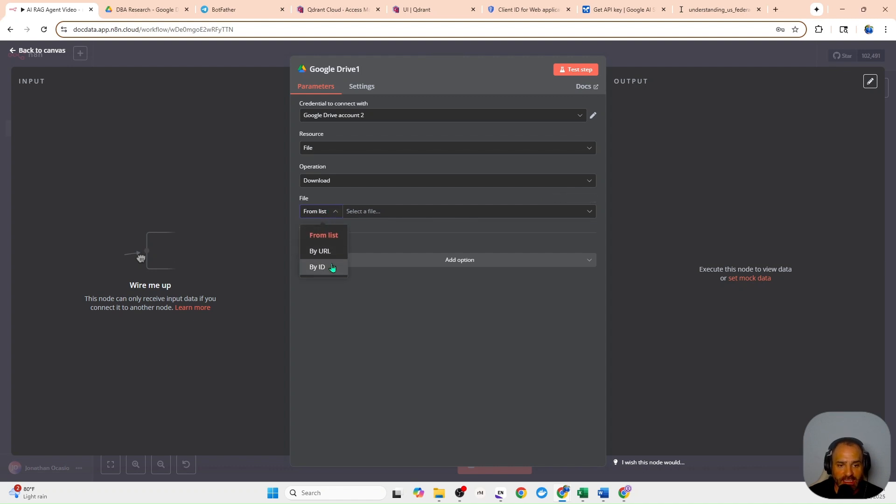
pyautogui.click(333, 266)
pyautogui.rightClick(502, 212)
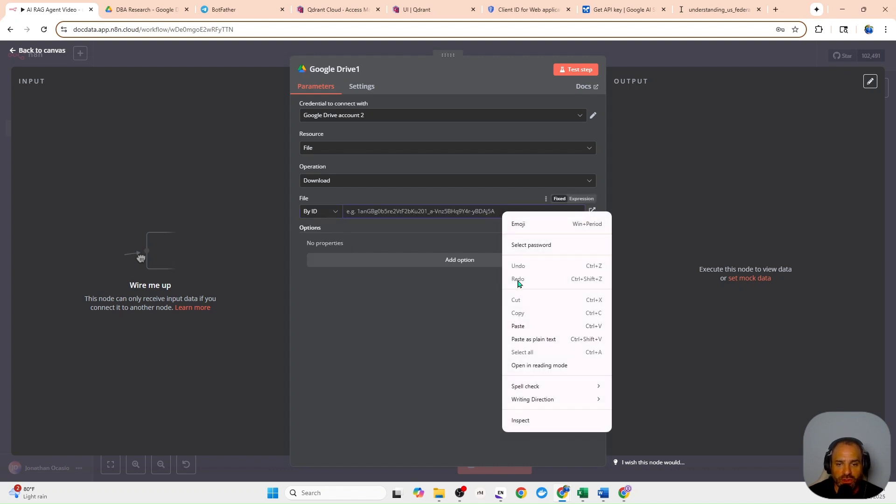
pyautogui.click(518, 326)
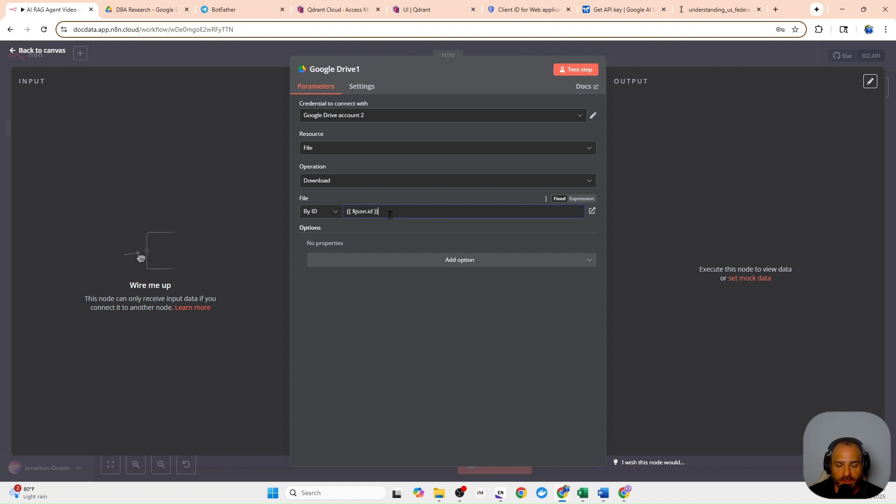
pyautogui.click(591, 202)
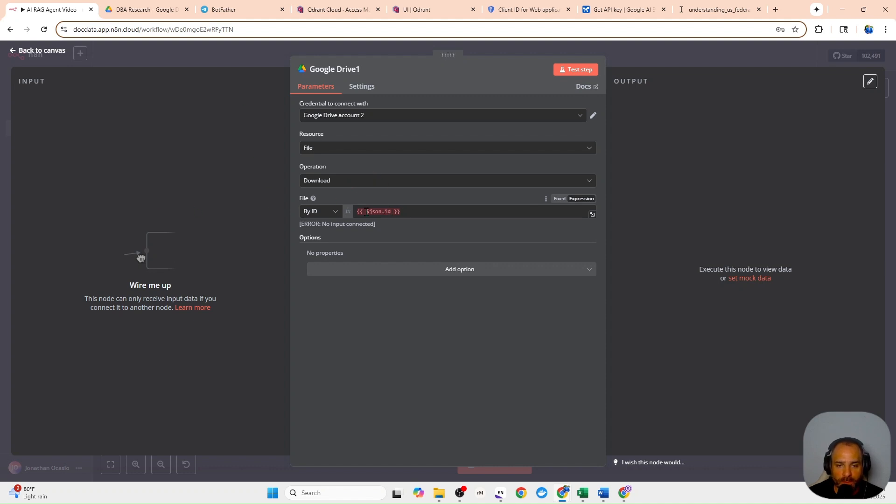
# Switch to the DBA Research folder in Google Drive, highlight the folder ID in its address, and return to the n8n workflow.
pyautogui.click(154, 10)
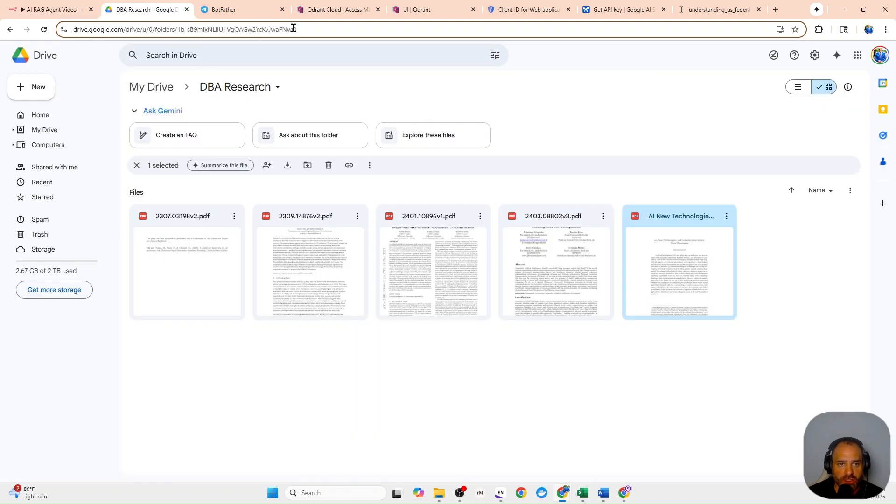
pyautogui.moveTo(294, 29); pyautogui.dragTo(177, 30)
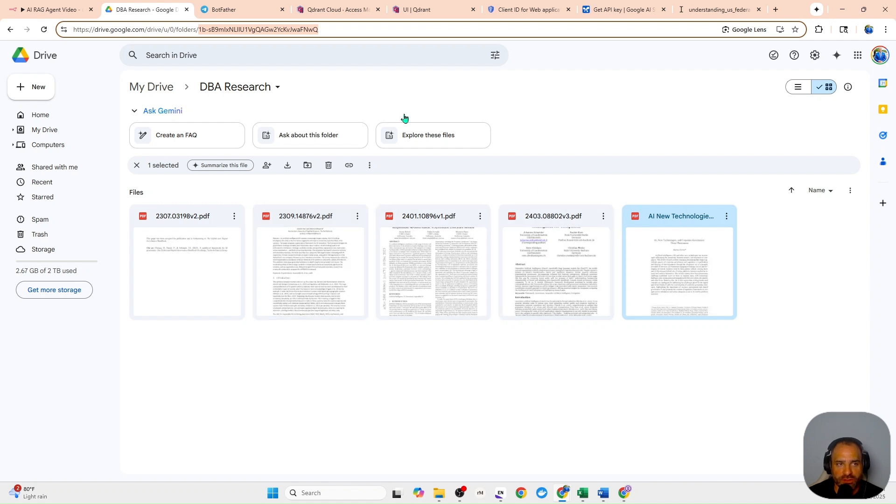
pyautogui.click(62, 6)
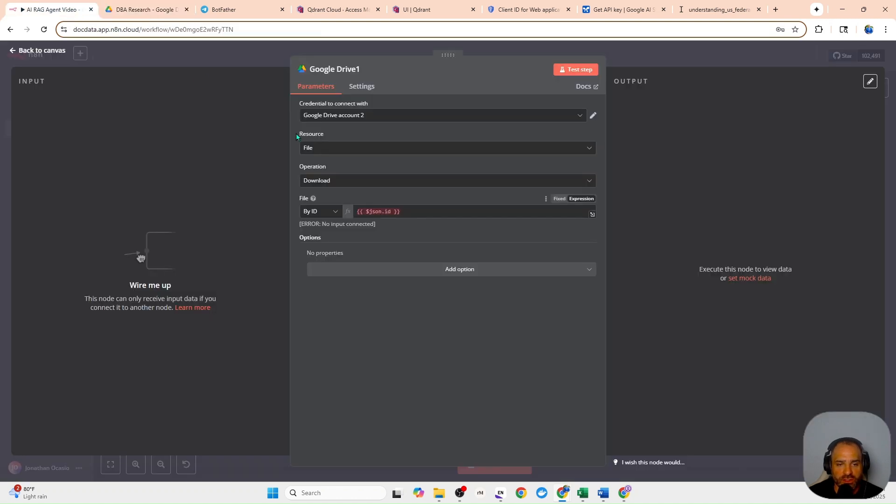
# Connect the Merge1 output to the Google Drive download node, check its settings, and place the node close beside Merge1.
pyautogui.click(234, 60)
pyautogui.moveTo(677, 151); pyautogui.dragTo(593, 160)
pyautogui.doubleClick(593, 160)
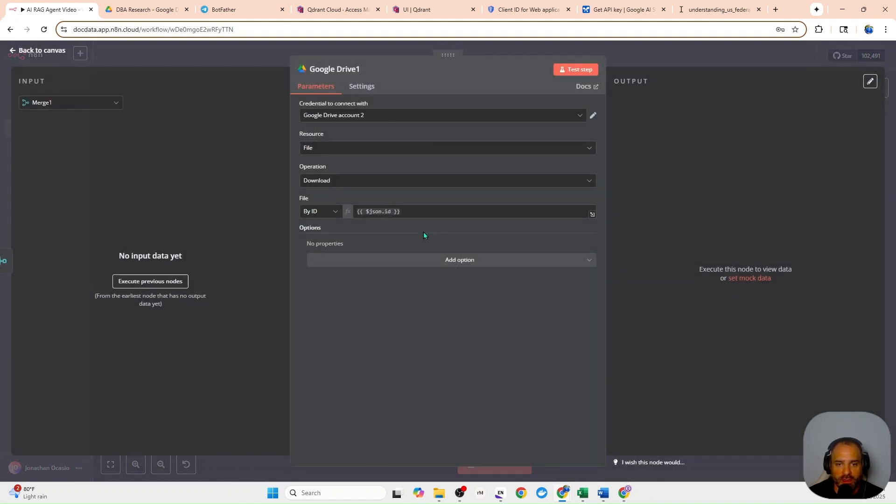
pyautogui.click(260, 60)
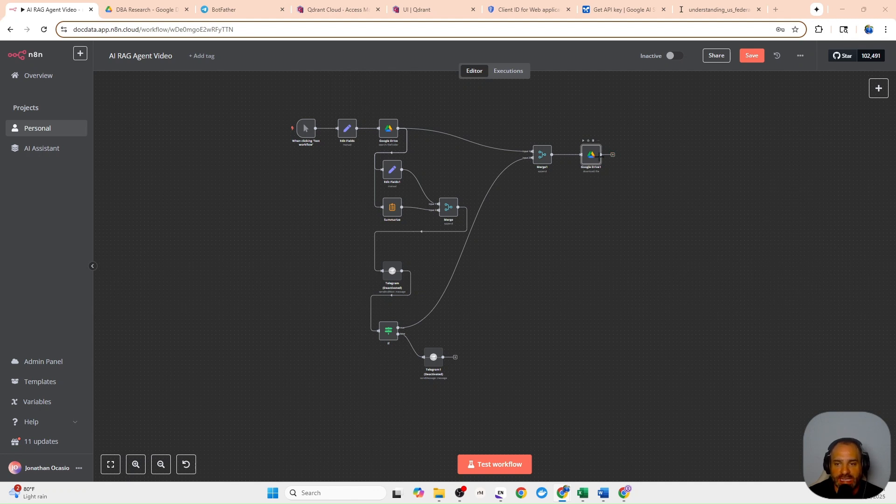
pyautogui.moveTo(599, 157); pyautogui.dragTo(583, 157)
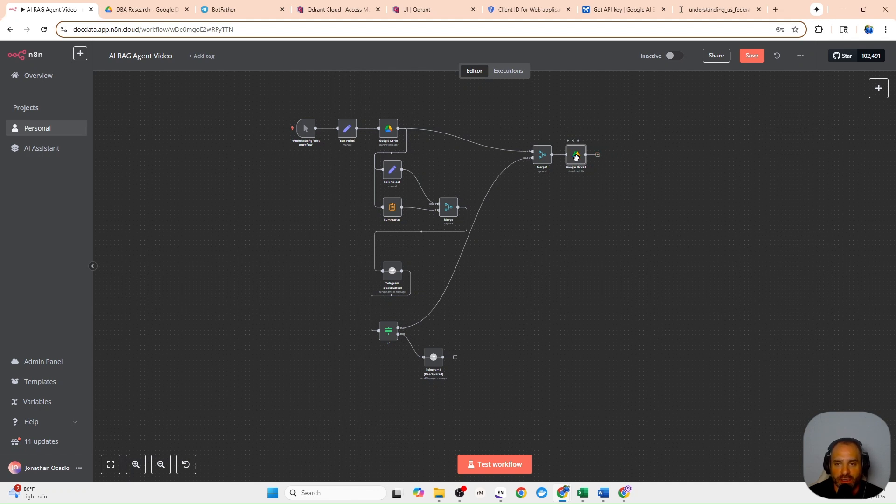
# Check the files in the DBA Research Drive folder and add an Extract from PDF node after the Google Drive download node.
pyautogui.click(133, 7)
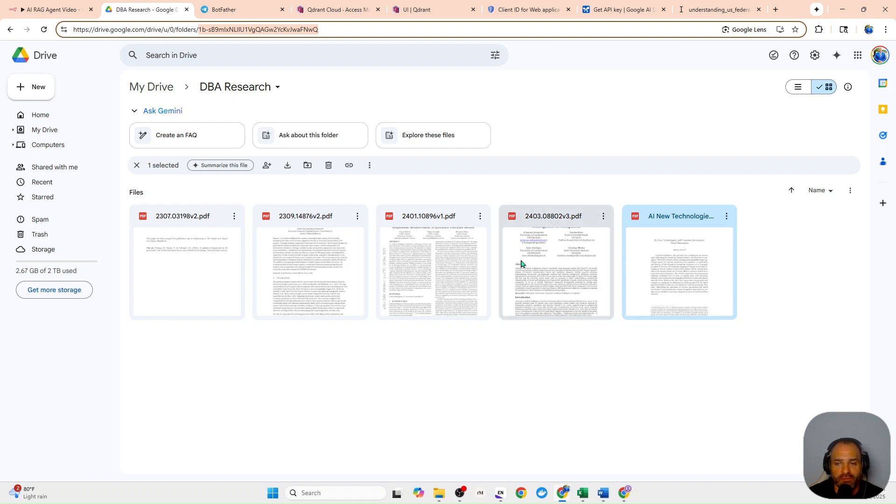
pyautogui.click(52, 9)
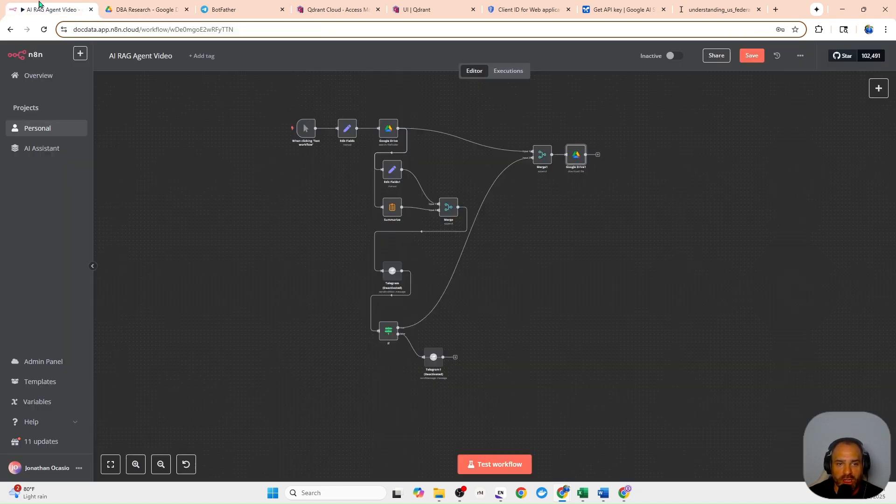
pyautogui.click(598, 154)
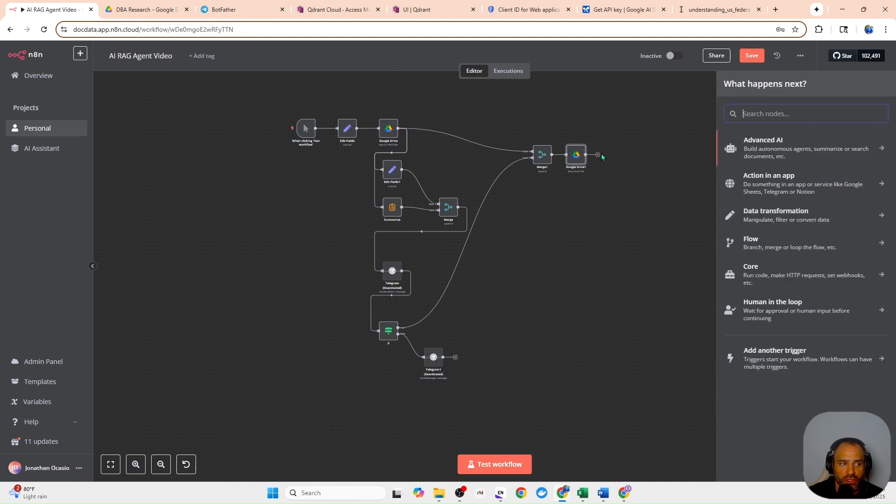
pyautogui.write('con')
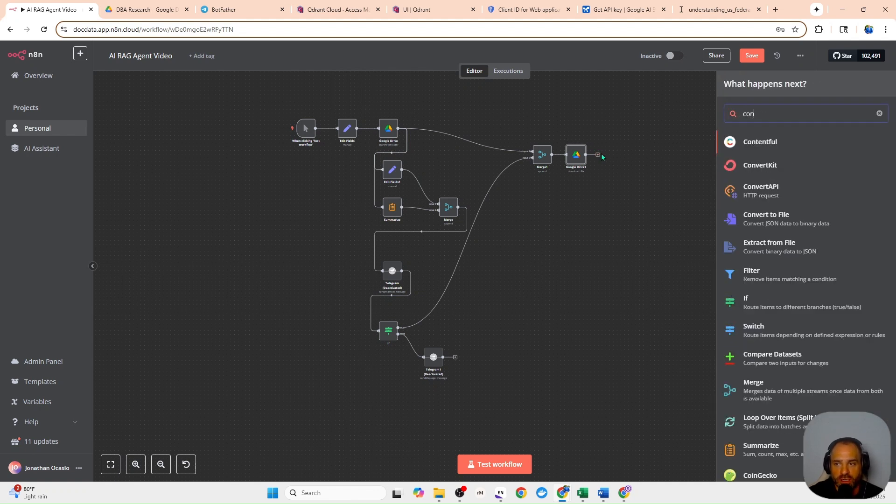
pyautogui.write('vert')
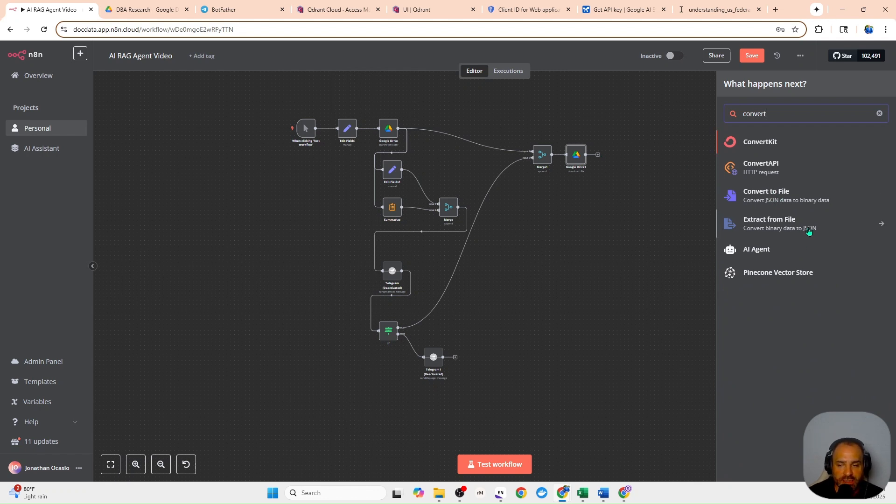
pyautogui.click(768, 231)
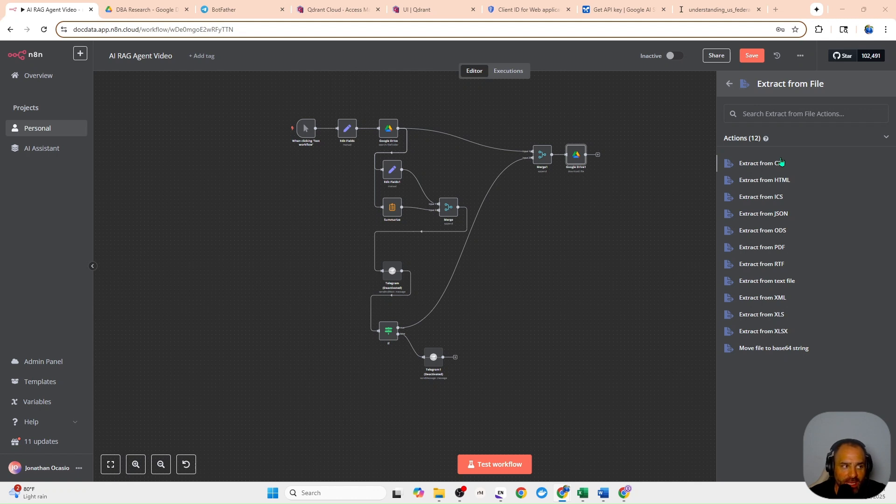
pyautogui.click(779, 248)
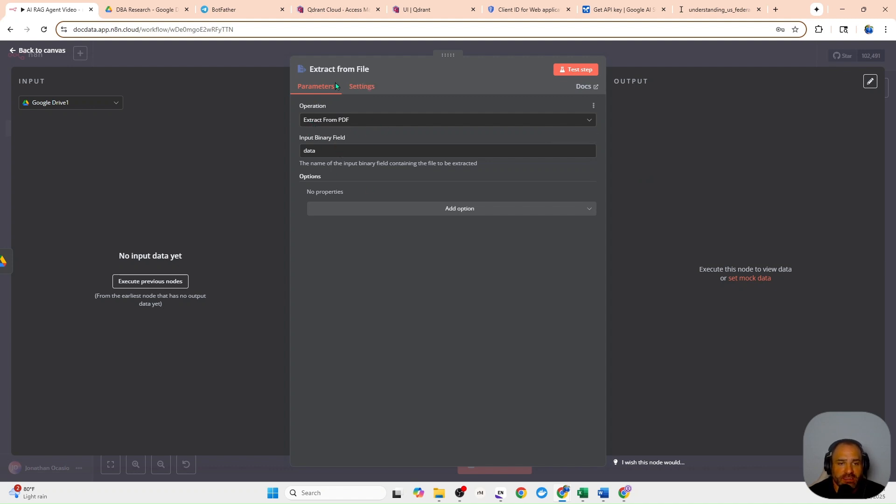
# Try the Extract From HTML operation, review the other extraction formats, and set the operation back to Extract From PDF.
pyautogui.click(347, 123)
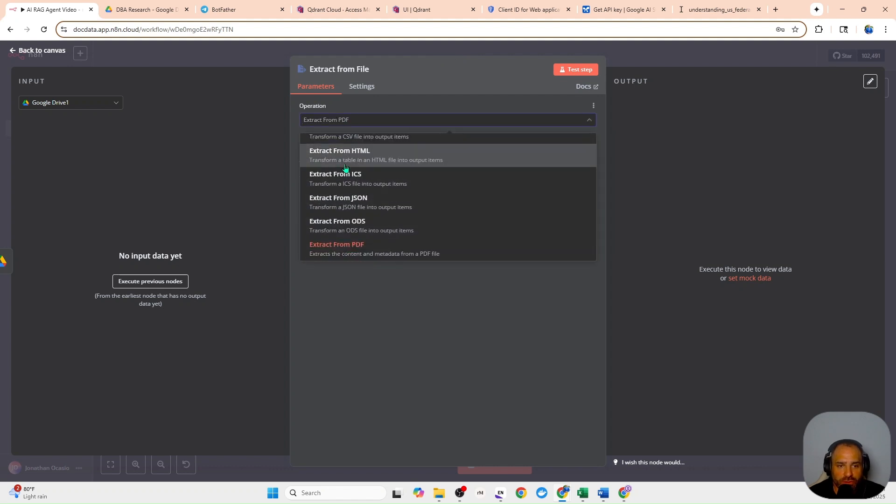
pyautogui.click(348, 154)
pyautogui.click(346, 122)
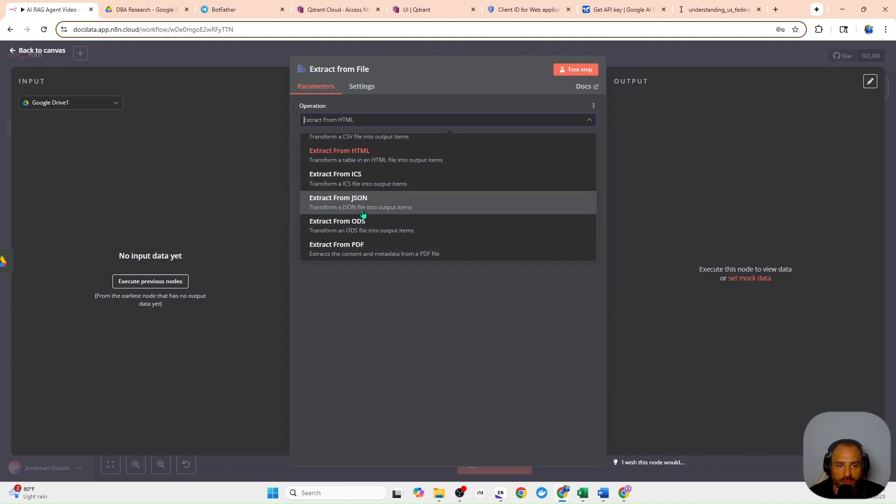
pyautogui.scroll(-4, 359, 192)
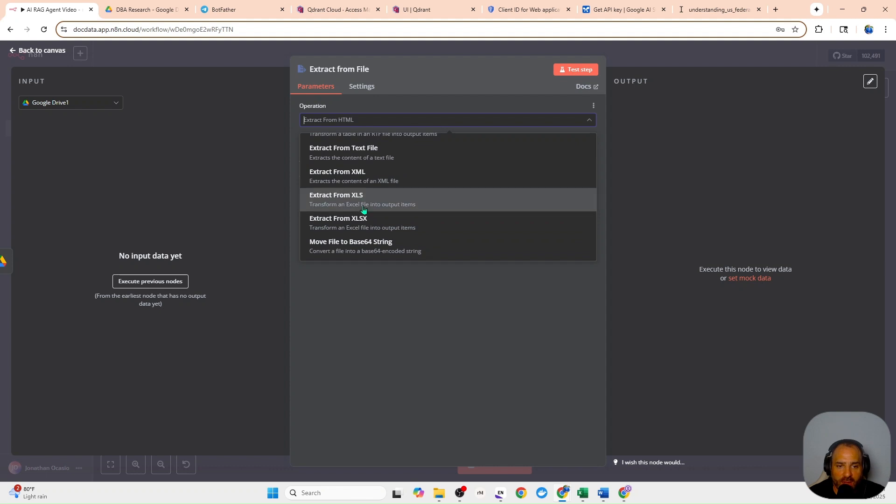
pyautogui.scroll(4, 362, 217)
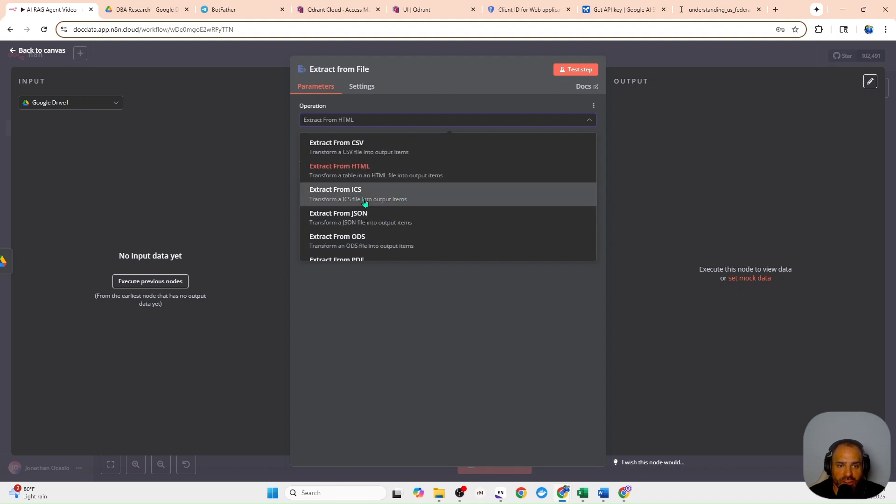
pyautogui.scroll(-4, 388, 233)
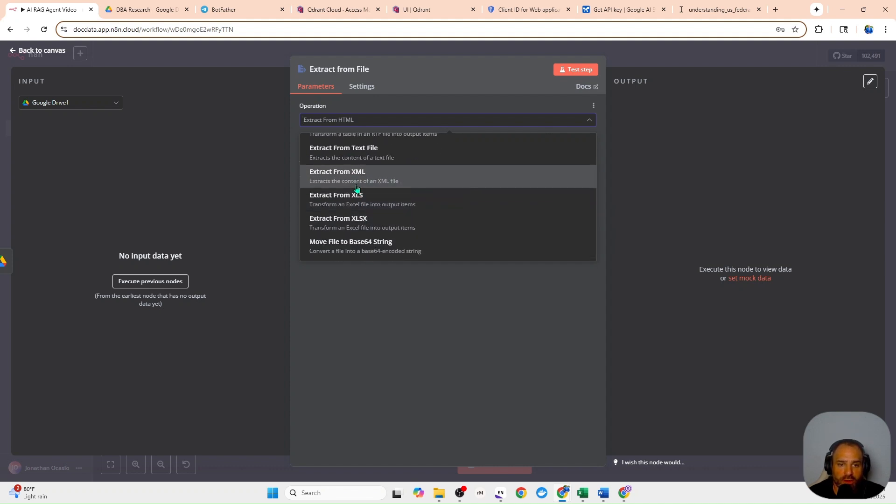
pyautogui.scroll(4, 434, 187)
pyautogui.click(376, 259)
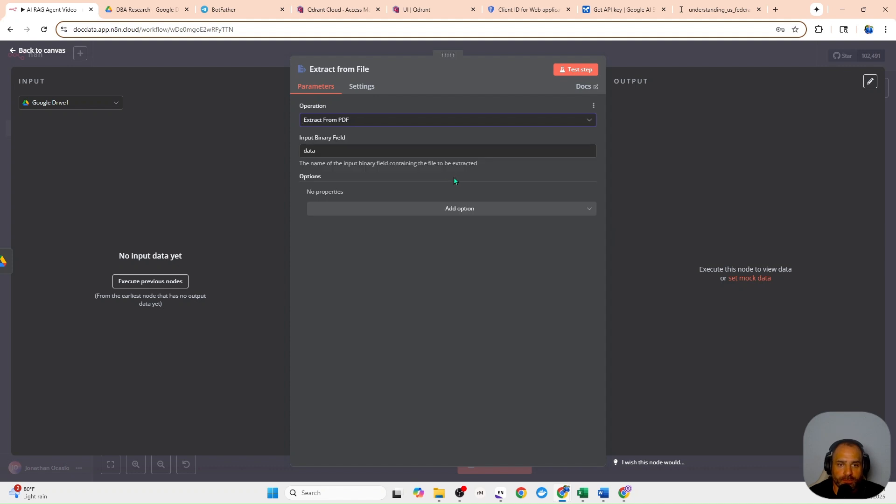
# Search the nodes for "extra" and add an Information Extractor node after the Extract from File node.
pyautogui.click(679, 54)
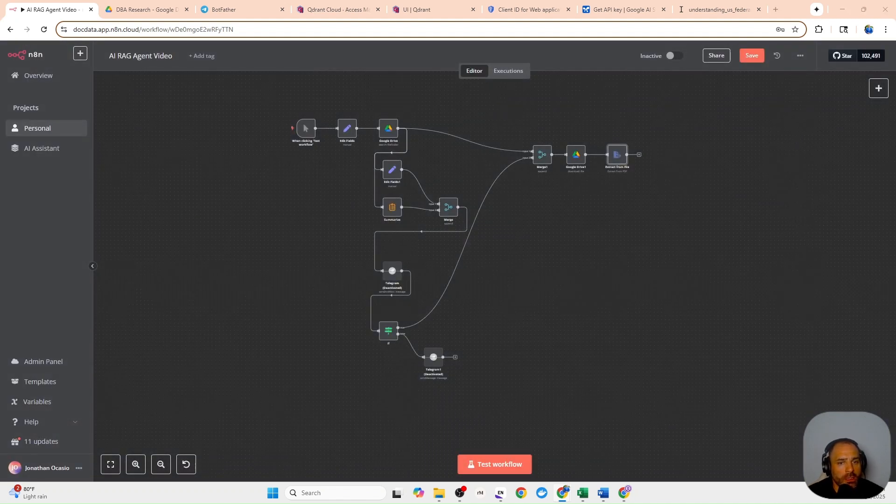
pyautogui.click(639, 155)
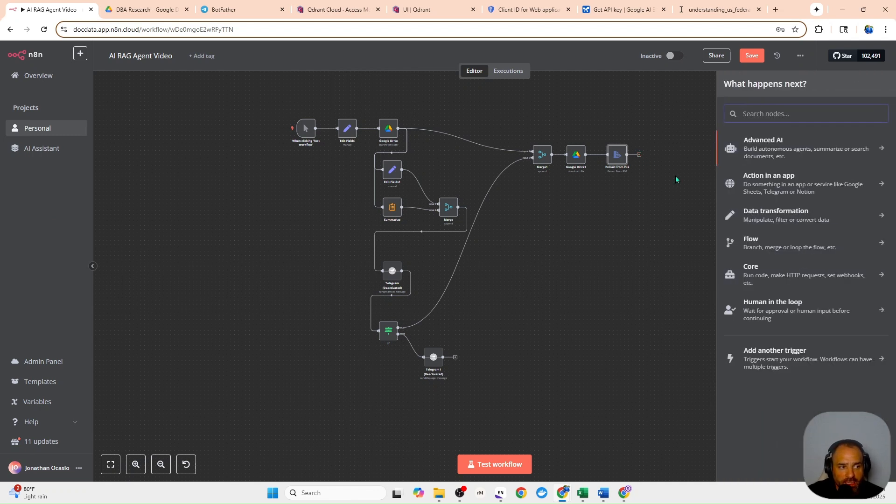
pyautogui.write('ex')
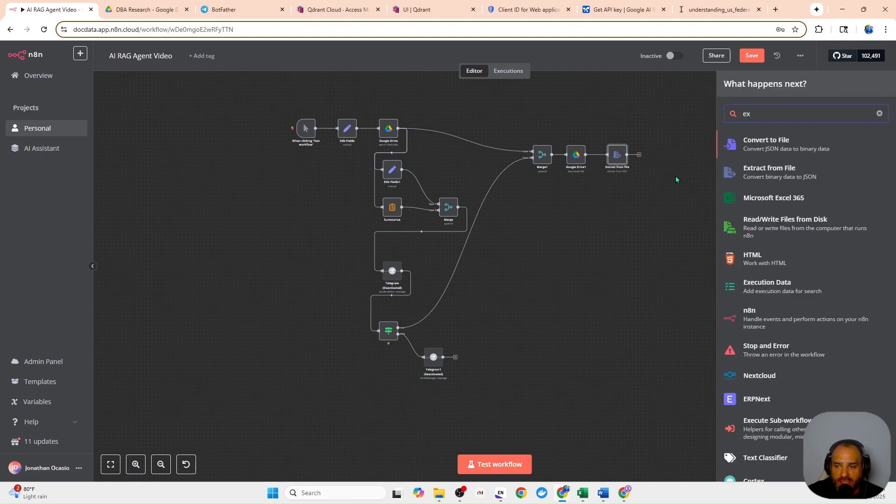
pyautogui.write('tra')
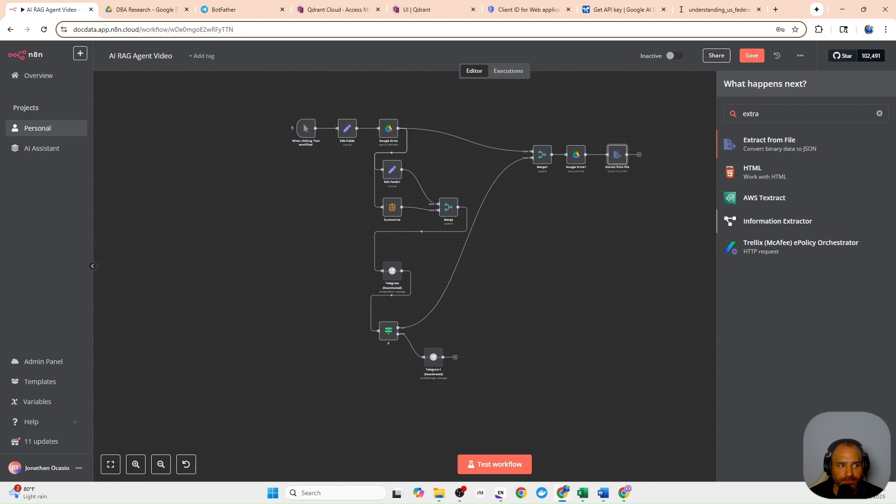
pyautogui.click(778, 221)
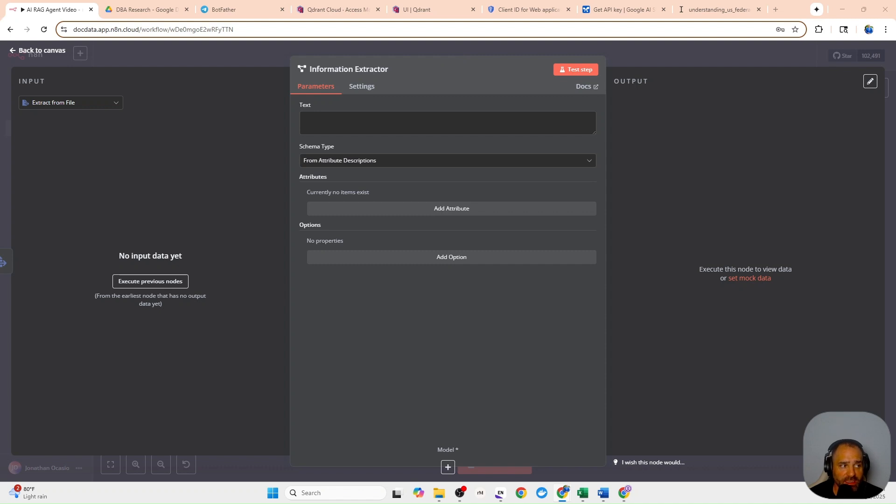
# Set the Information Extractor's Text to the expression {{ $json.text }}.
pyautogui.click(358, 120)
pyautogui.rightClick(358, 120)
pyautogui.click(380, 224)
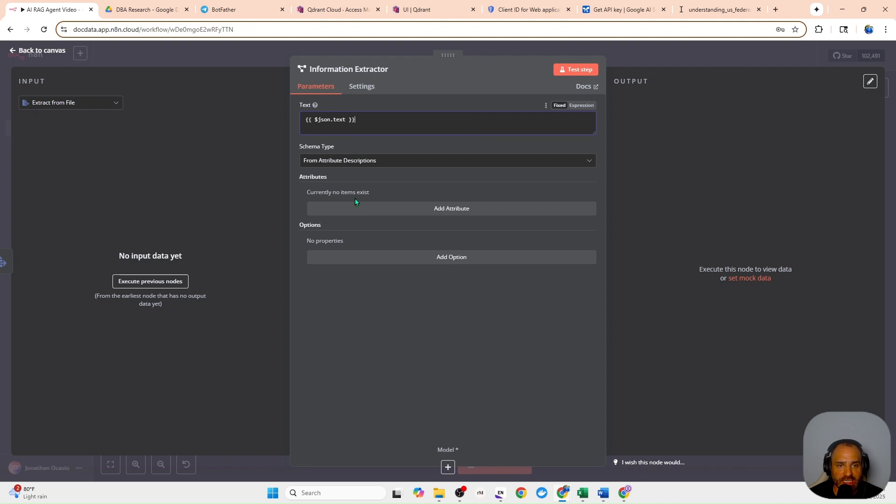
pyautogui.click(586, 110)
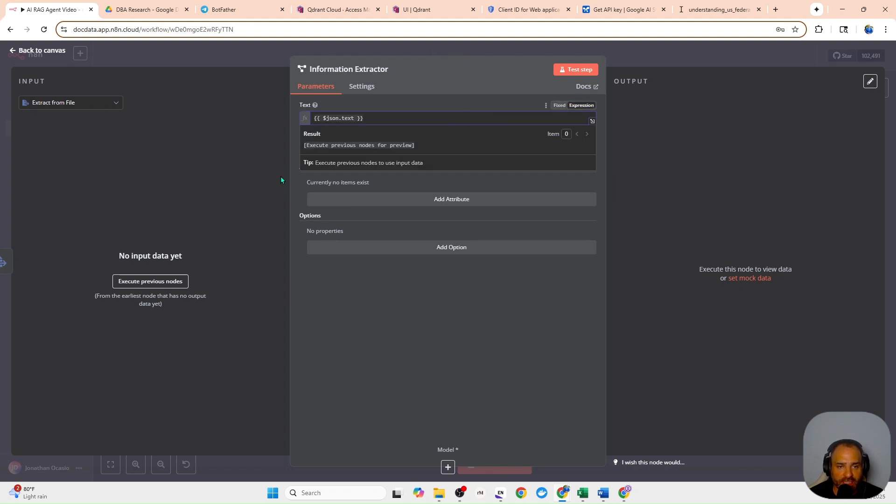
pyautogui.click(187, 104)
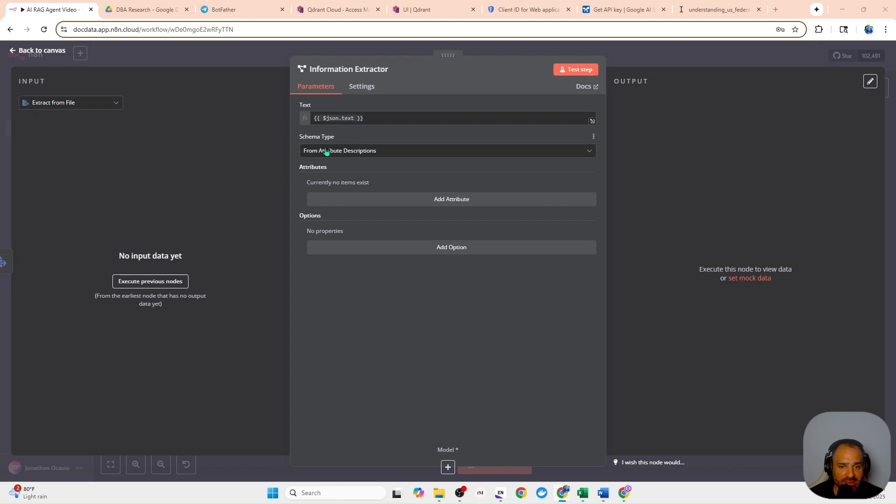
# Add an attribute named overarching_theme with the description "Summarize the main theme(s) discussed in the "Overarching Theme" section.".
pyautogui.click(378, 199)
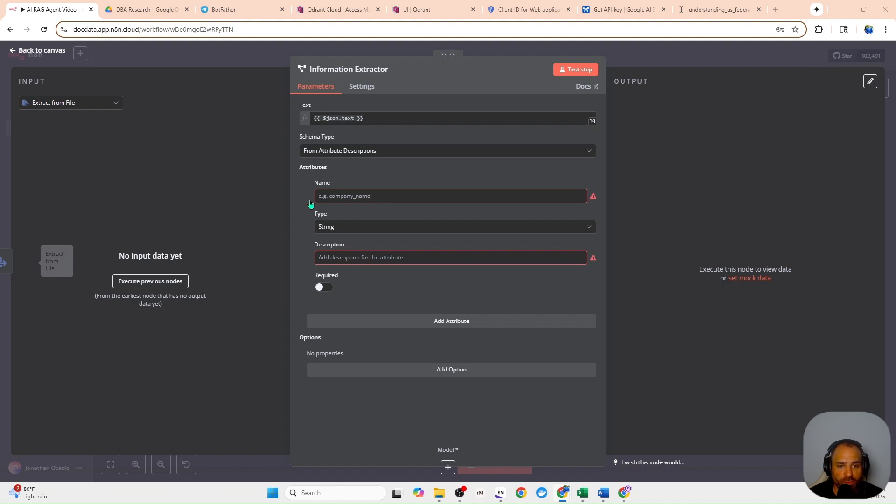
pyautogui.rightClick(325, 196)
pyautogui.click(363, 311)
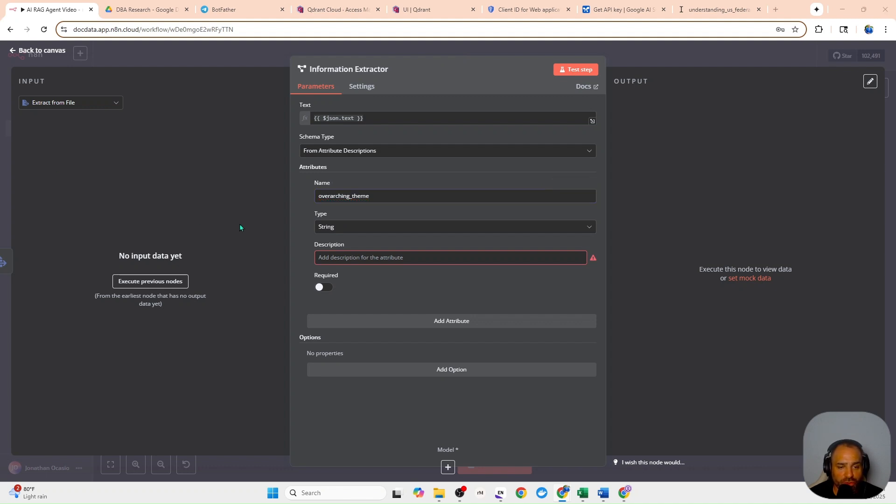
pyautogui.click(319, 258)
pyautogui.rightClick(319, 256)
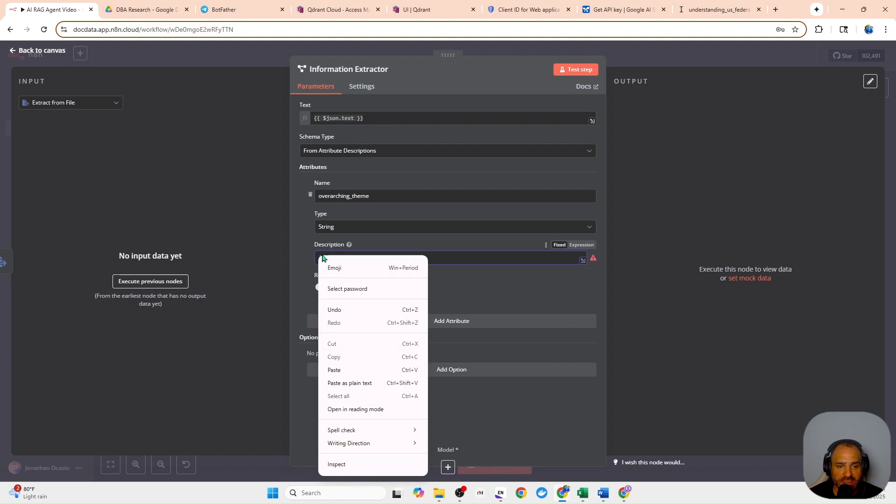
pyautogui.click(352, 371)
pyautogui.moveTo(396, 258); pyautogui.dragTo(289, 247)
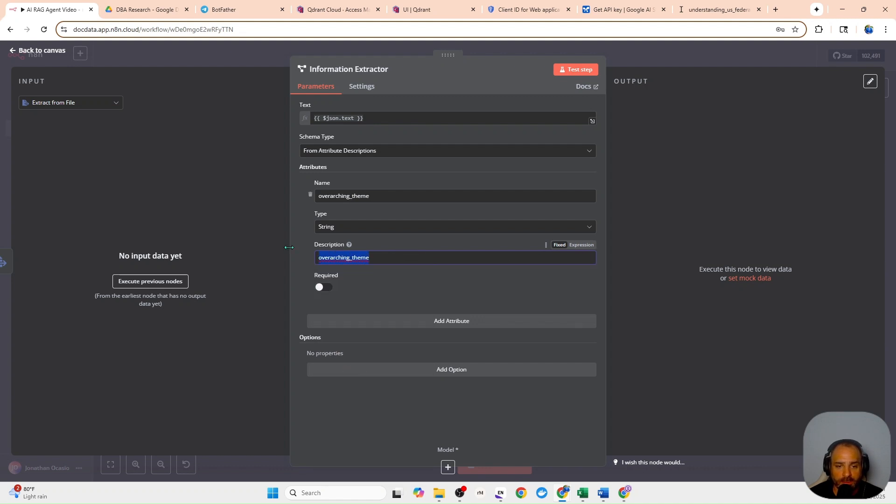
pyautogui.press('BackSpace')
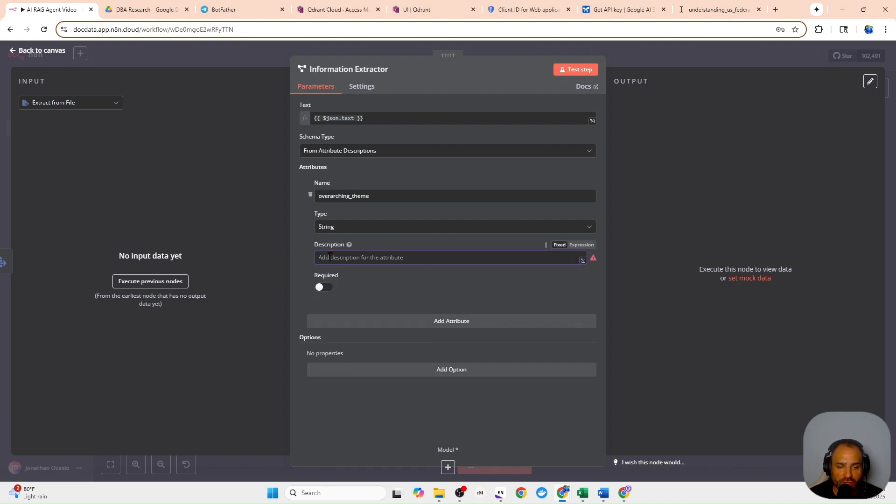
pyautogui.write('Summarize the main theme(s) discussed in the "Overarching Theme" section.')
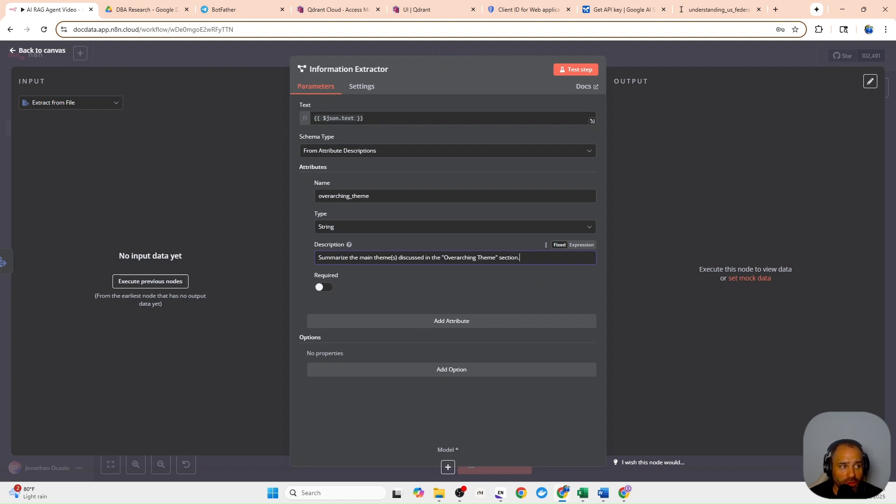
# Add an attribute named recurring_topics described as "List the recurring topics mentioned in the "Common Threads" section as an array of strings.".
pyautogui.click(345, 326)
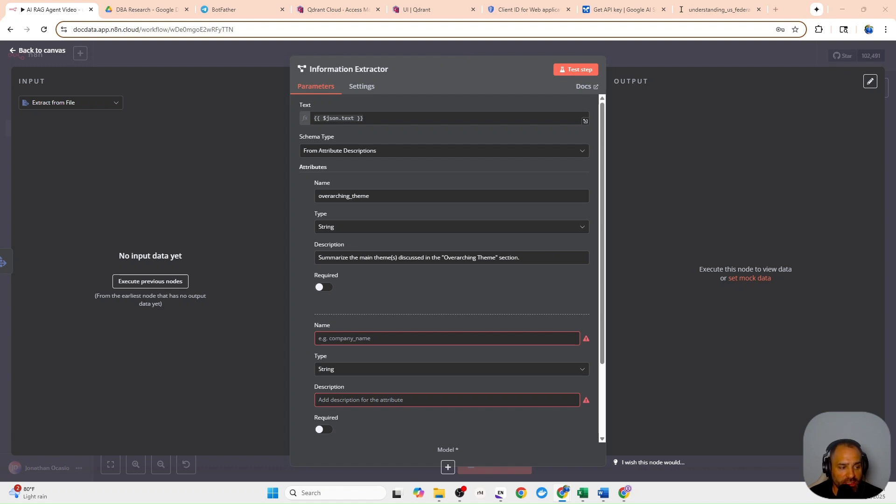
pyautogui.click(420, 343)
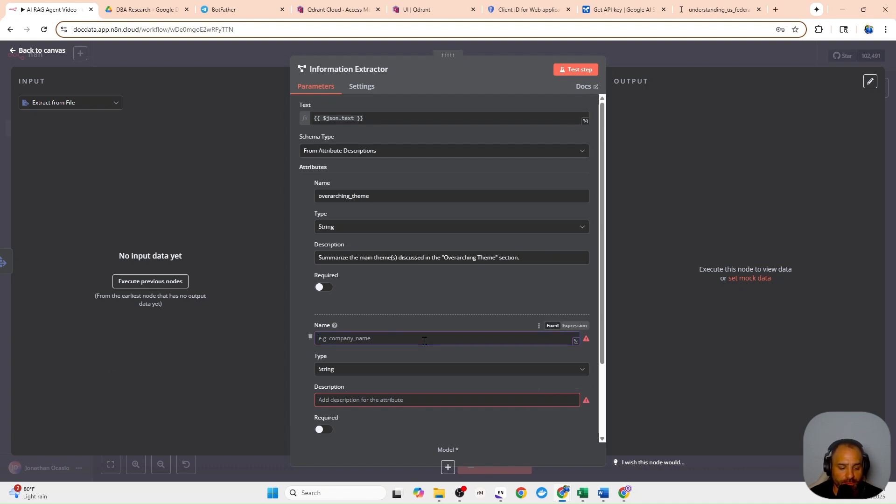
pyautogui.write('recurring_topics')
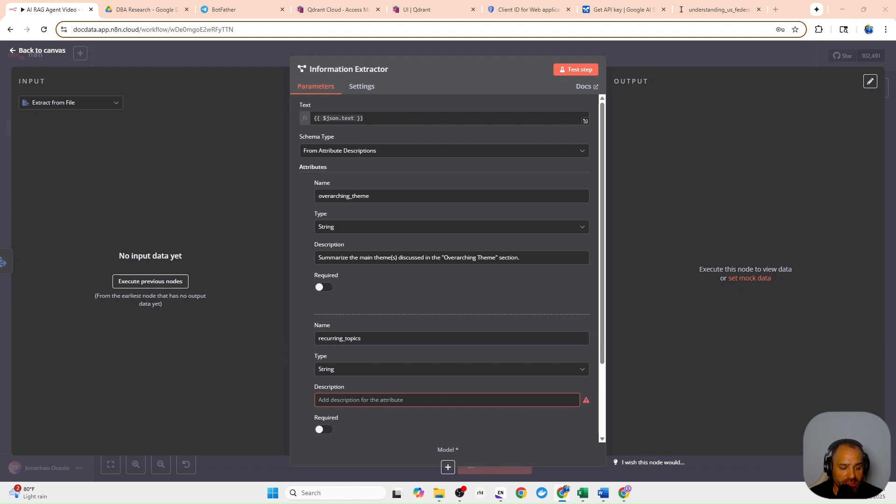
pyautogui.click(356, 400)
pyautogui.write('List the recurring topics mentioned in the "Common Threads" section as an array of strings.')
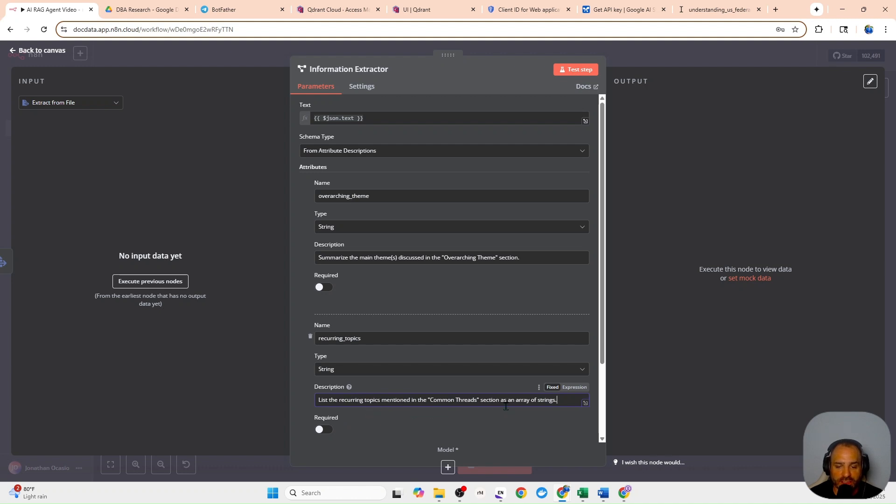
# Add an attribute named pain_points described as "Summarize the user's frustrations or challenges mentioned in the "Pain Points" section as an array of strings.".
pyautogui.scroll(-2, 507, 405)
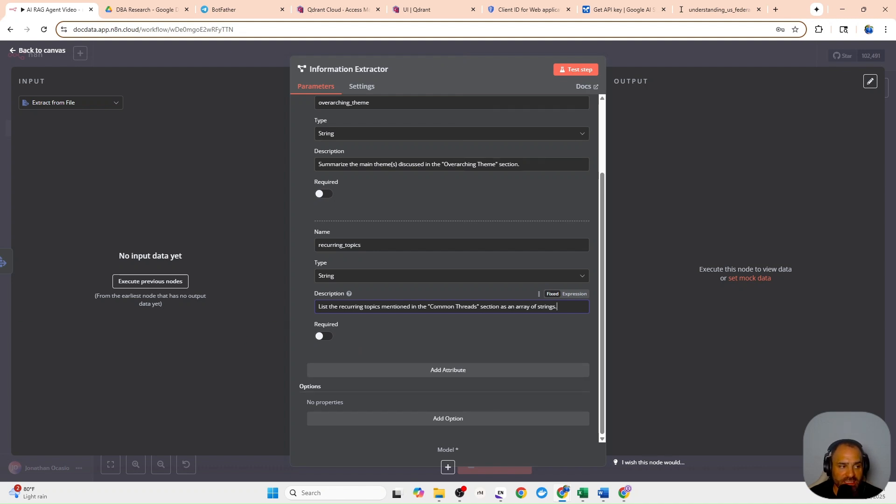
pyautogui.click(405, 372)
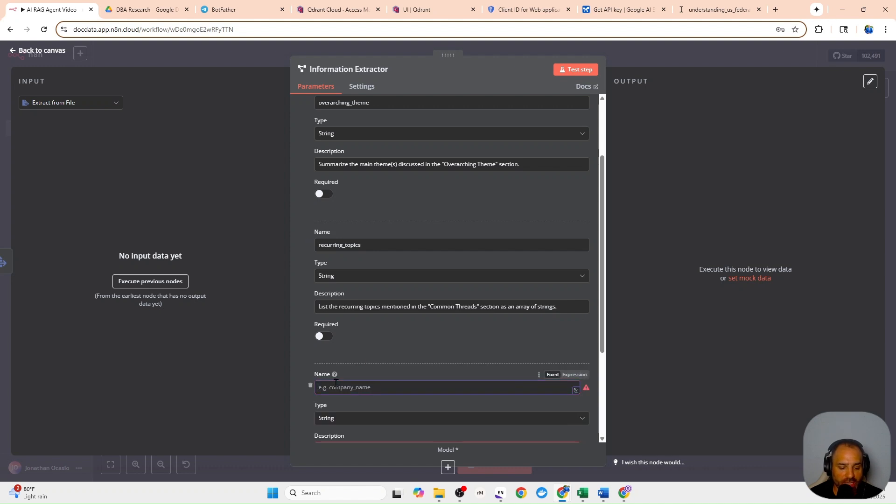
pyautogui.write('pain_points')
pyautogui.scroll(-3, 342, 376)
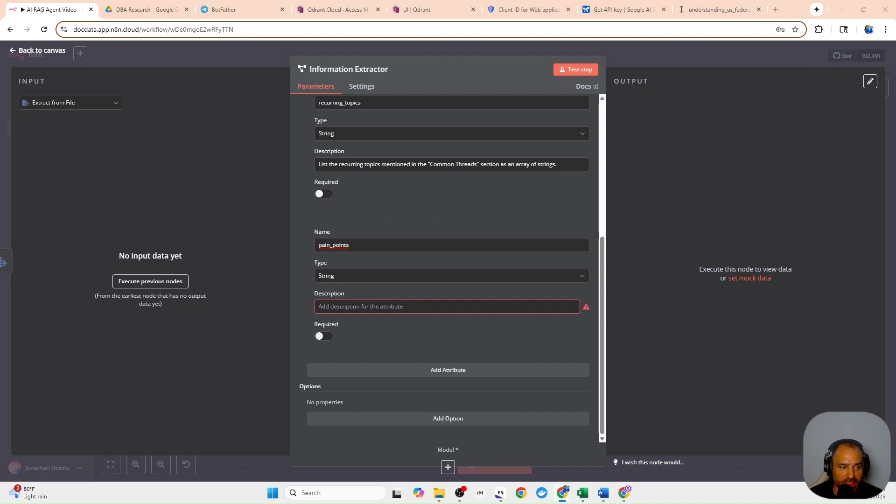
pyautogui.click(344, 308)
pyautogui.write('Summarize the user\'s frustrations or challenges mentioned in the "Pain Points" section as an array of strings.')
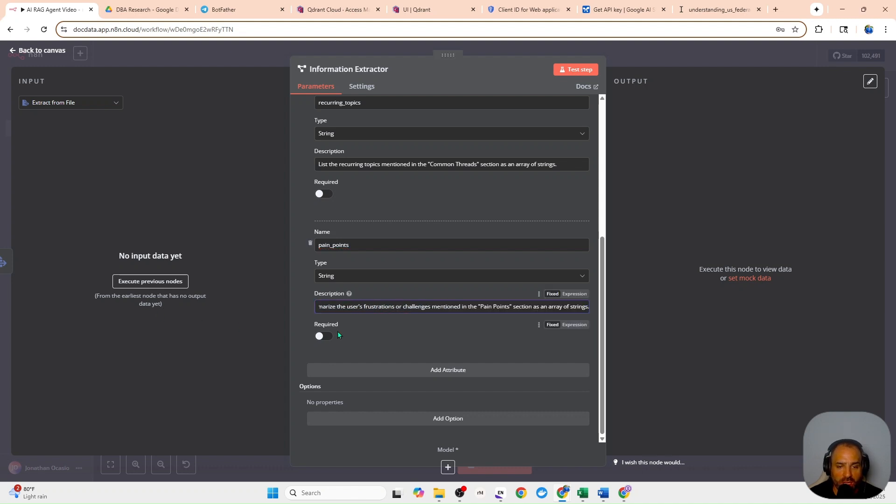
# Switch the pain_points description to an expression and review its full text in the expanded editor.
pyautogui.click(582, 294)
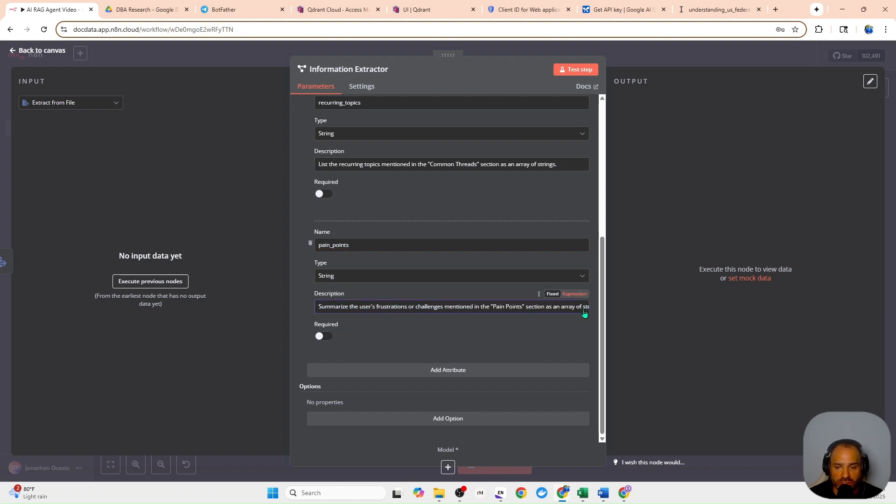
pyautogui.click(585, 320)
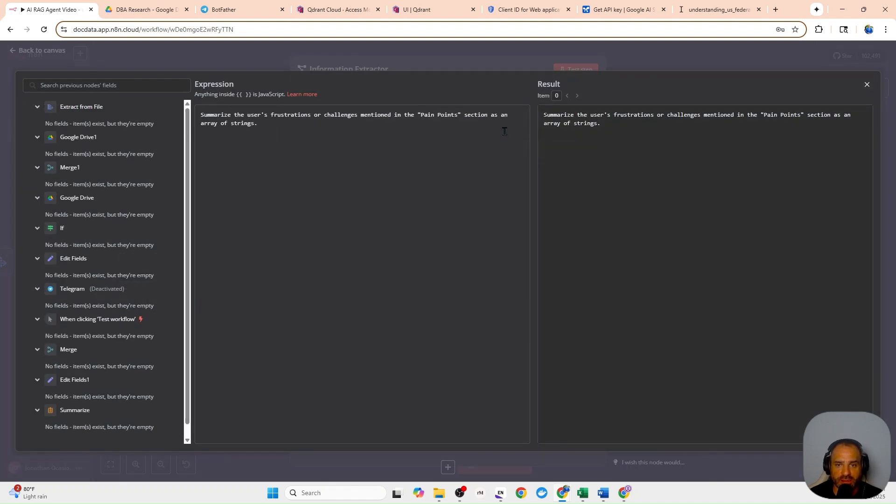
pyautogui.click(252, 67)
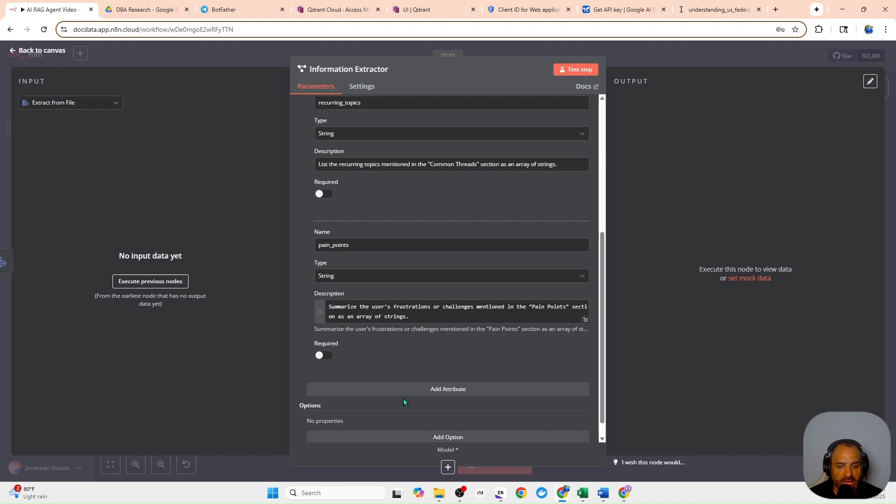
# Add an attribute named analytical_insights described as "Extract a list of key analytical observations from the "Analytical Insights" section, including shifts in tone or behavior.".
pyautogui.click(391, 392)
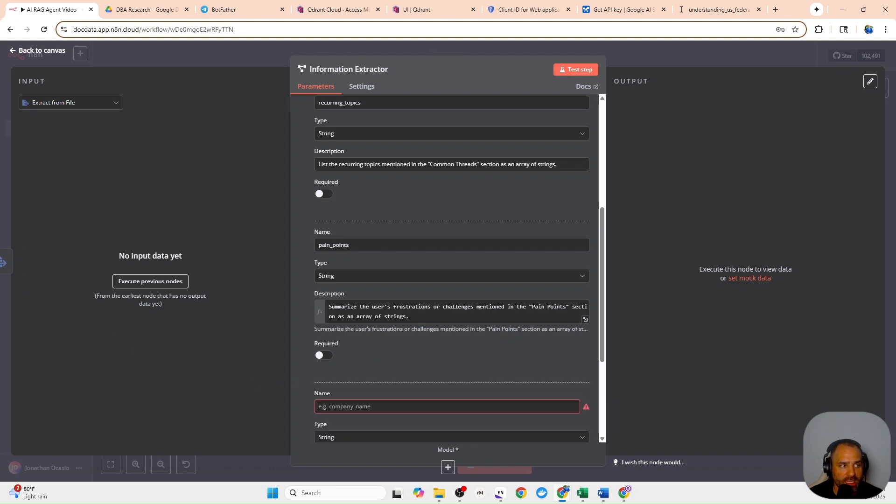
pyautogui.click(334, 408)
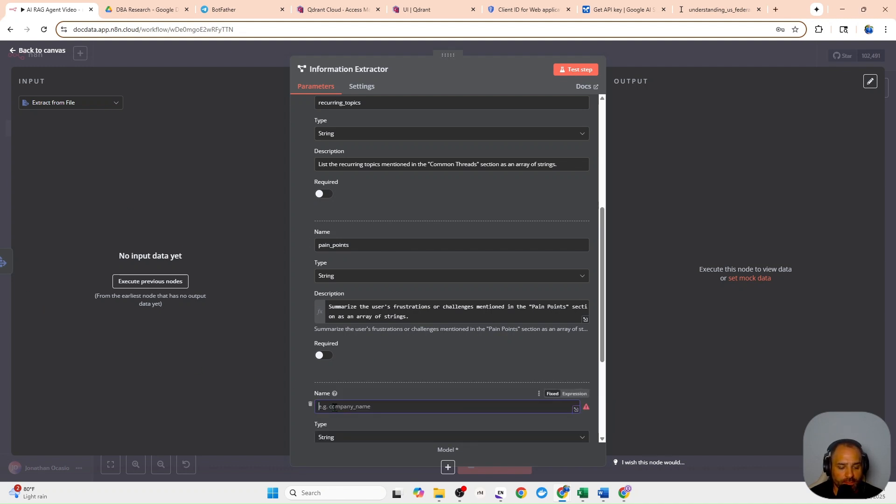
pyautogui.write('analytical_insights')
pyautogui.scroll(-3, 336, 393)
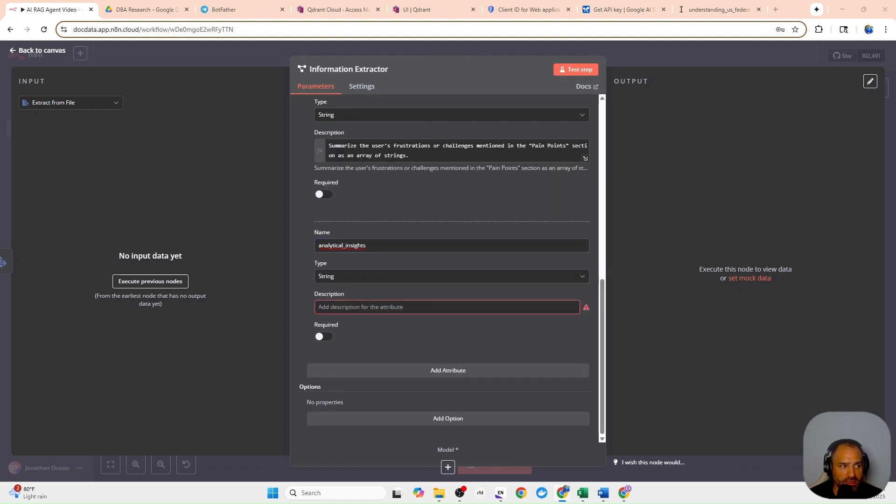
pyautogui.click(513, 307)
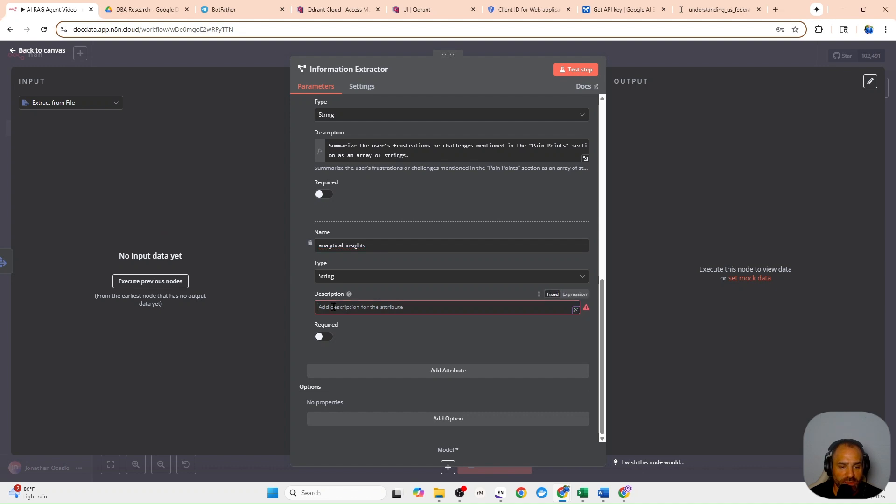
pyautogui.hotkey('ctrl', 'v')
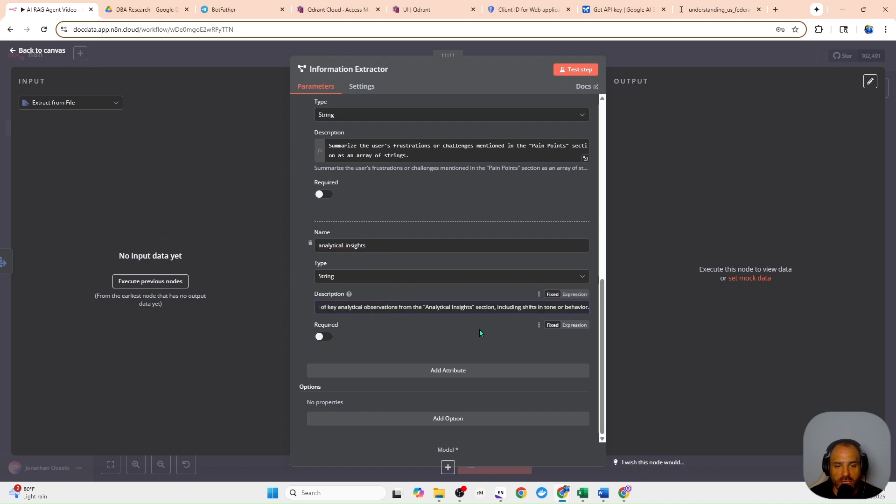
# Switch the analytical_insights description to an expression and review its full text in the expanded editor.
pyautogui.click(580, 298)
pyautogui.click(574, 294)
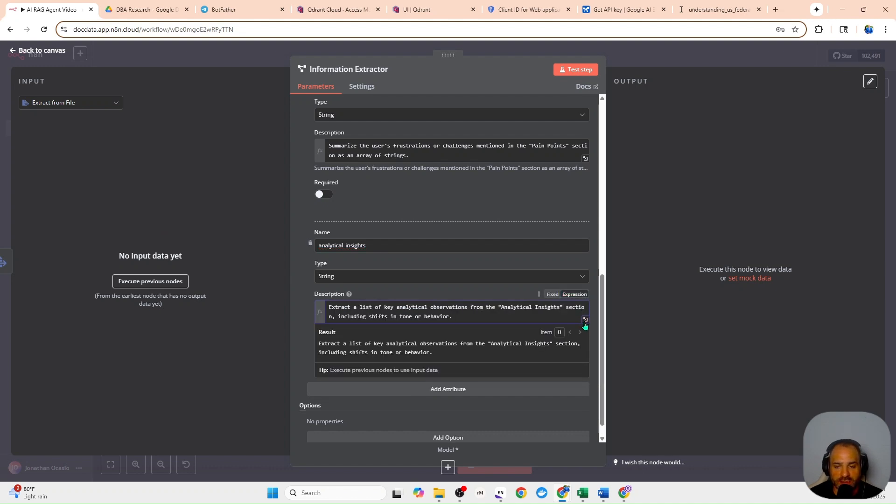
pyautogui.click(585, 320)
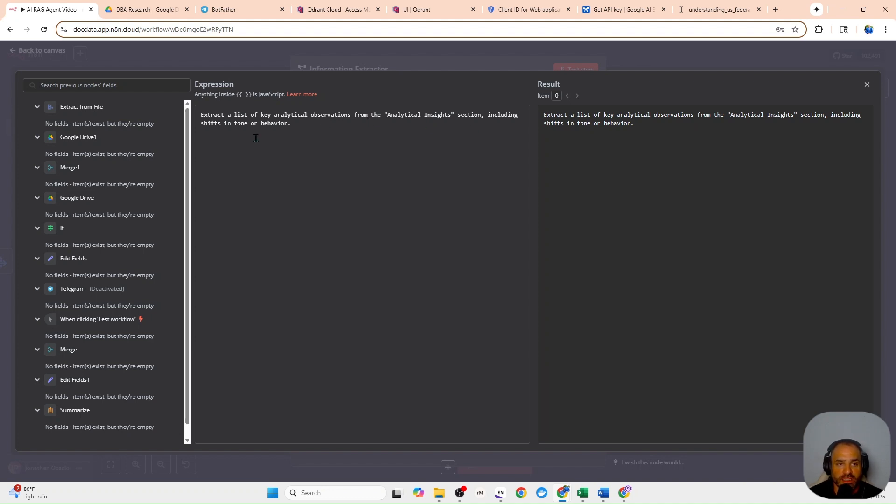
pyautogui.click(274, 58)
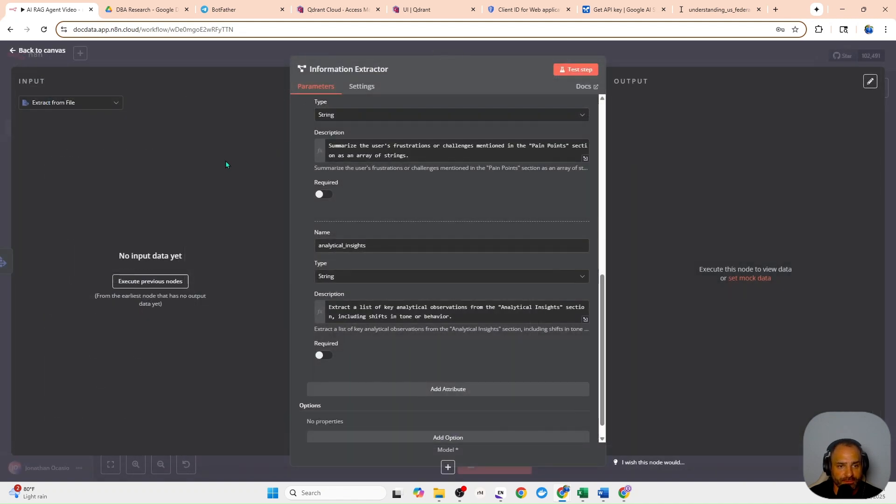
# Add an attribute named keywords described as "Generate a list of 10 keywords that capture the essence of the document (e.g., "askNostr," "decentralization," "spam filtering").".
pyautogui.scroll(-1, 327, 298)
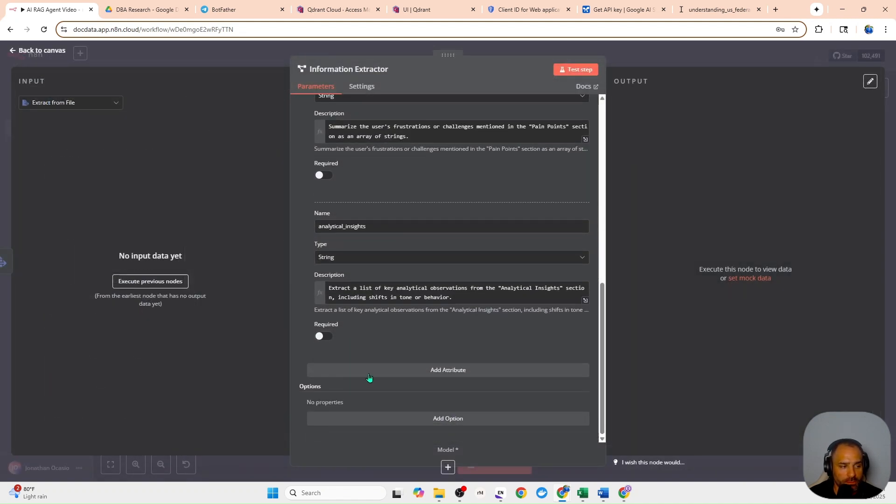
pyautogui.click(448, 369)
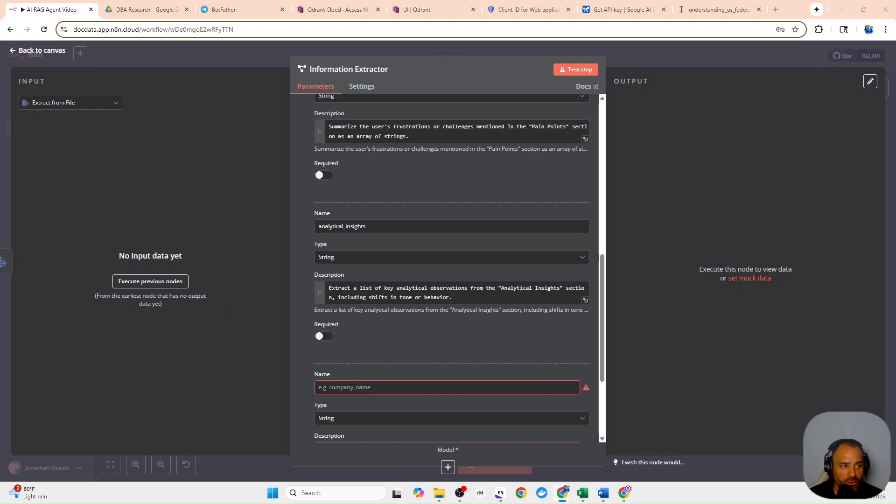
pyautogui.click(353, 387)
pyautogui.write('keywords')
pyautogui.scroll(-3, 352, 378)
pyautogui.scroll(-1, 352, 378)
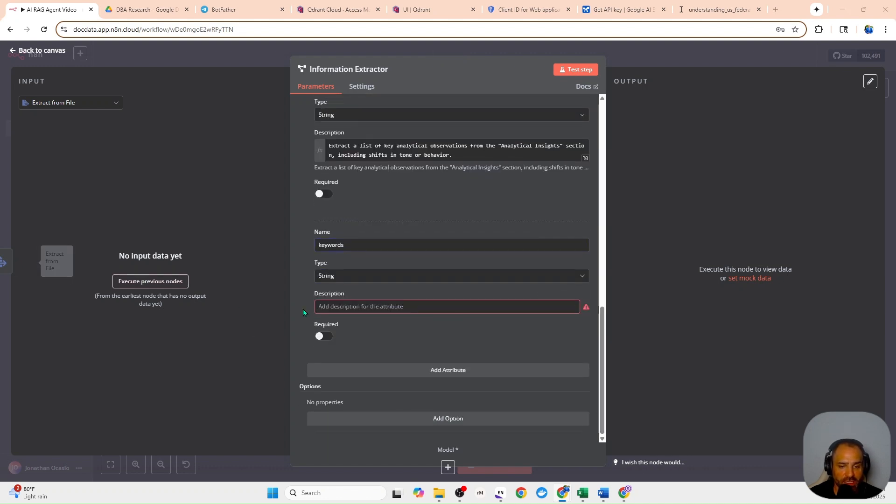
pyautogui.click(340, 308)
pyautogui.write('Generate a list of 10 keywords that capture the essence of the document (e.g., "askNostr," "decentralization," "spam filtering").')
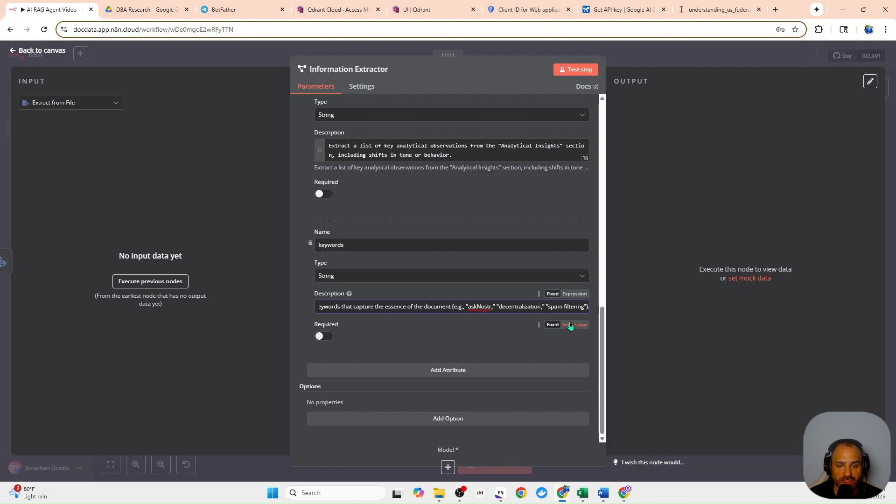
# Switch the keywords description to an expression and review its full text in the expanded editor.
pyautogui.click(574, 293)
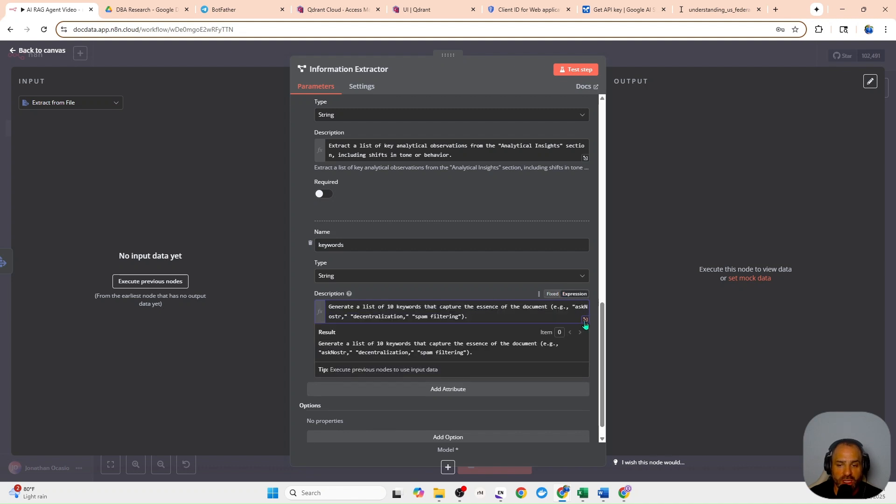
pyautogui.click(585, 319)
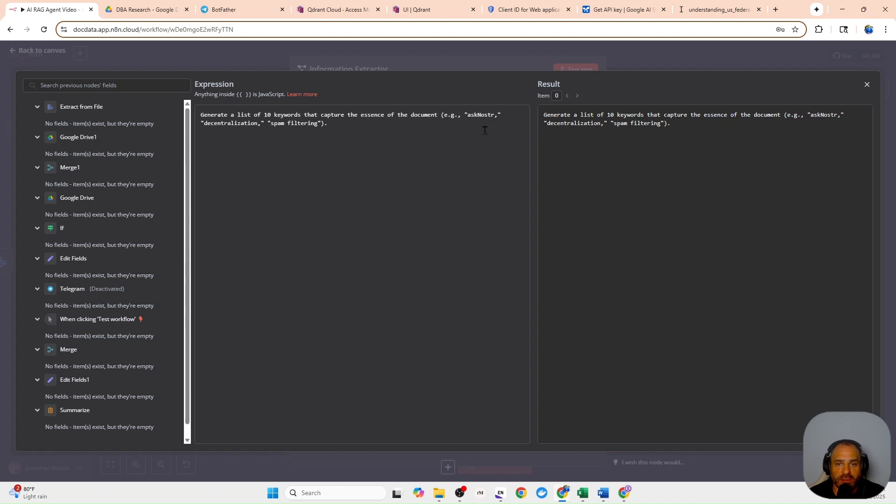
pyautogui.click(397, 56)
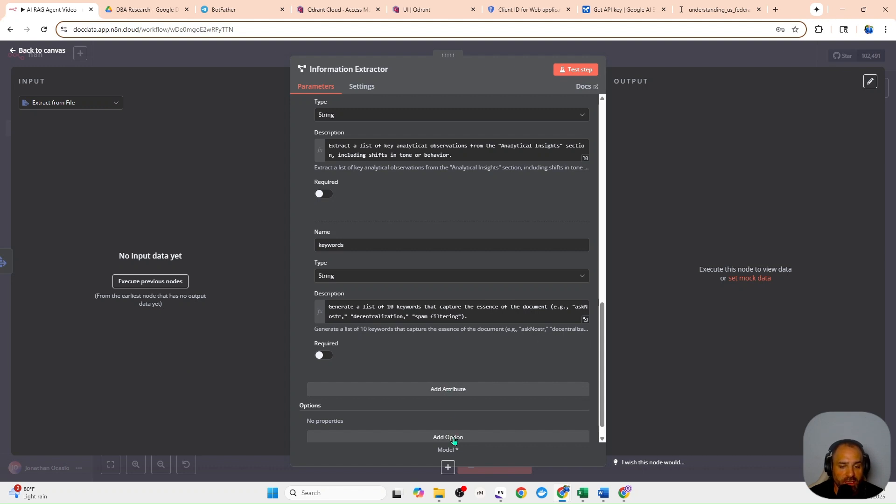
# Add the System Prompt Template option to the Information Extractor with its default prompt and return to the canvas.
pyautogui.click(432, 362)
pyautogui.scroll(-2, 432, 362)
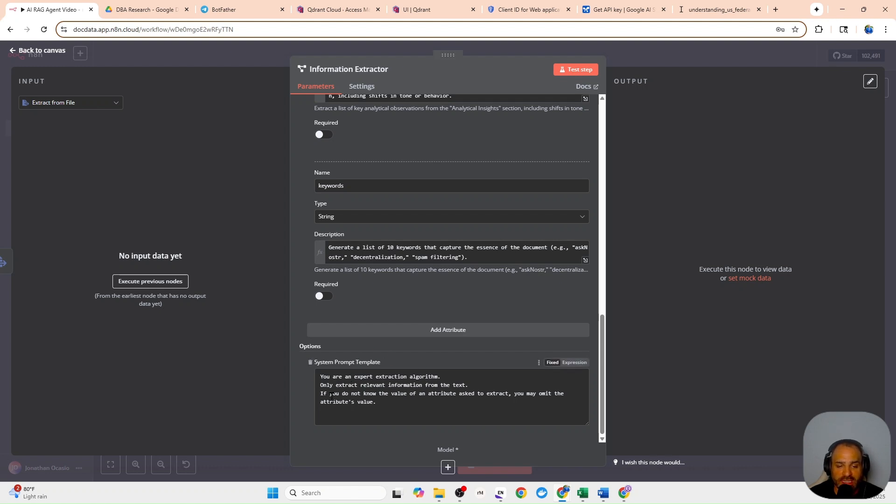
pyautogui.click(272, 49)
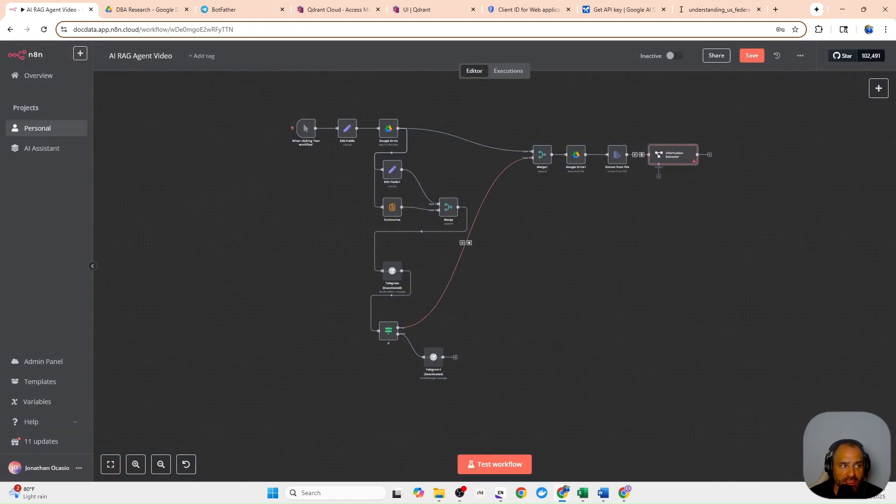
# Attach a Google Gemini Chat Model to the Information Extractor's model connection.
pyautogui.click(659, 178)
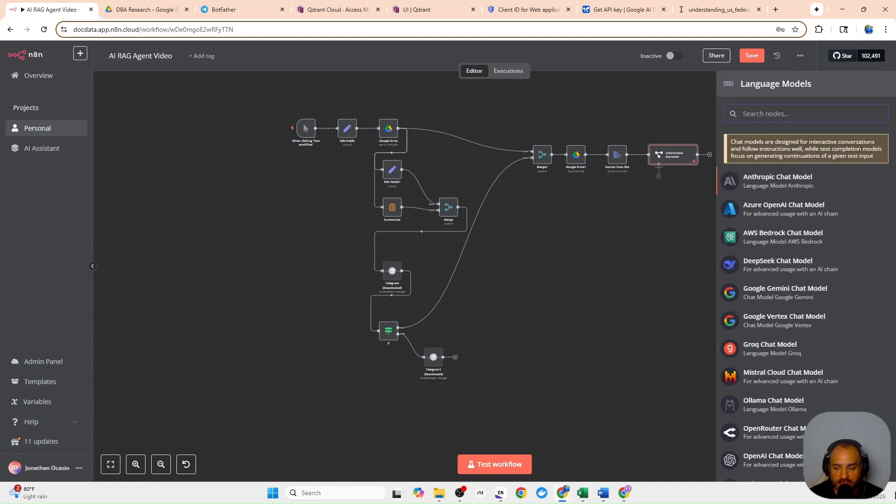
pyautogui.click(767, 292)
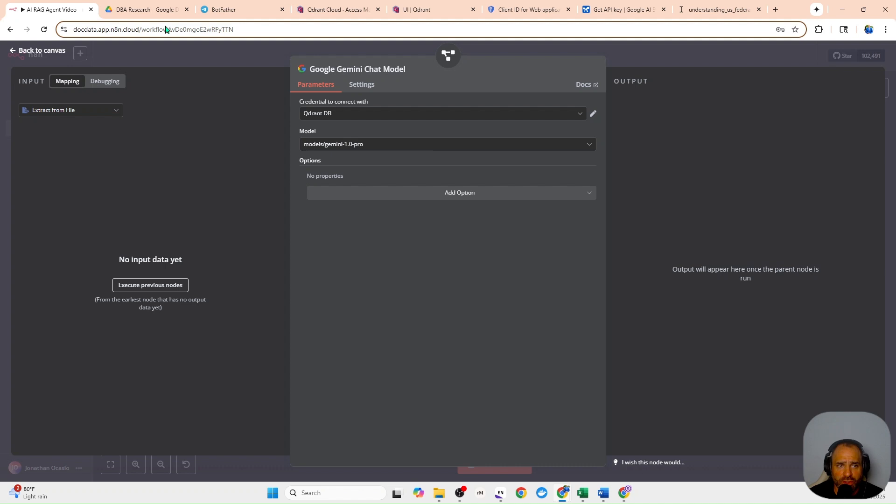
# Check the API keys page in Google AI Studio, and try creating a new Gemini credential in n8n with the API key filled in.
pyautogui.click(618, 12)
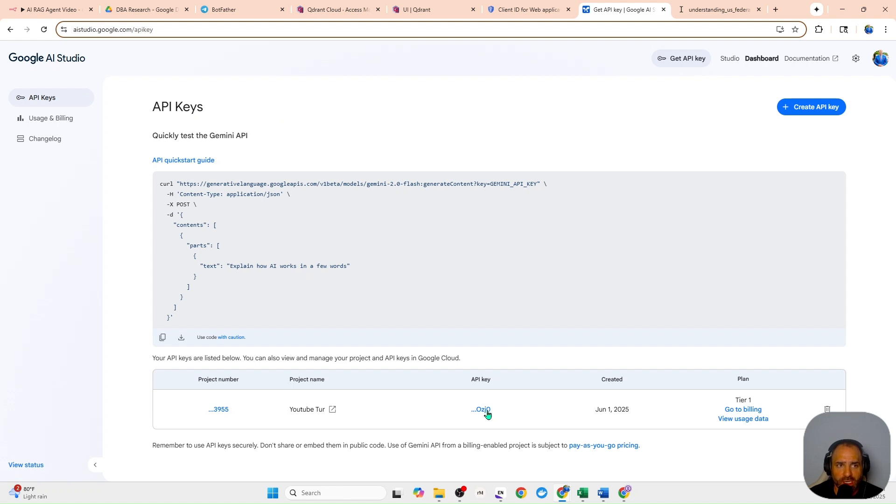
pyautogui.click(51, 9)
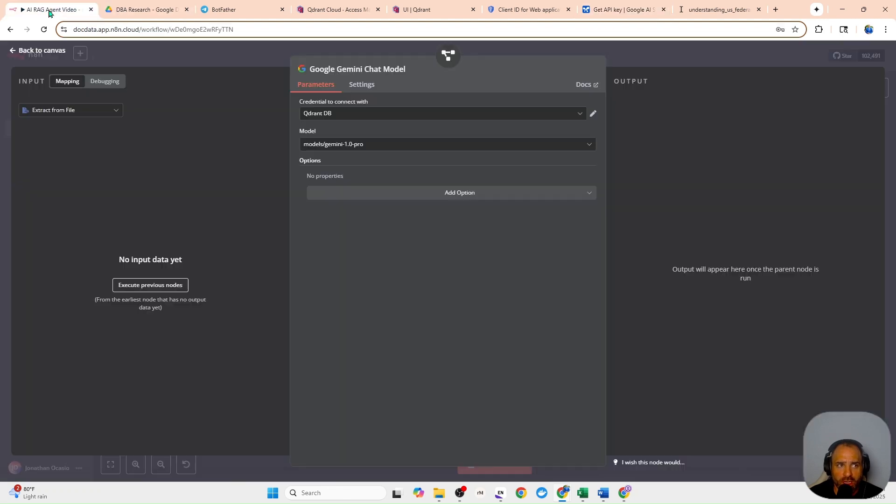
pyautogui.click(411, 118)
pyautogui.click(404, 183)
pyautogui.hotkey('ctrl', 'v')
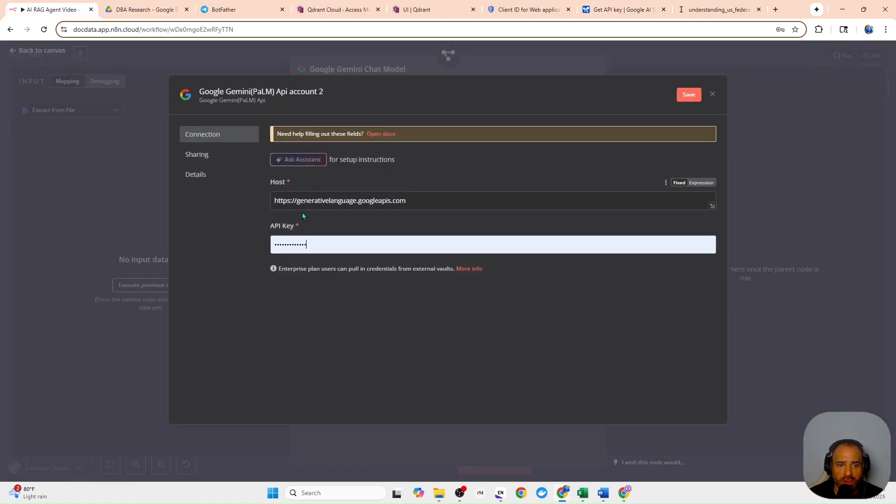
pyautogui.click(714, 95)
pyautogui.click(475, 286)
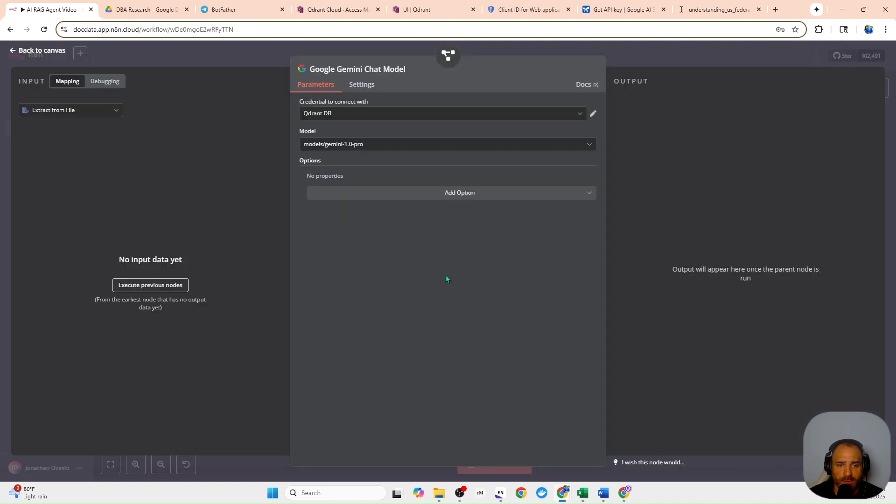
# Set the Gemini chat model to models/gemini-2.0-flash-exp and reposition its node below the Extract from File node.
pyautogui.click(367, 146)
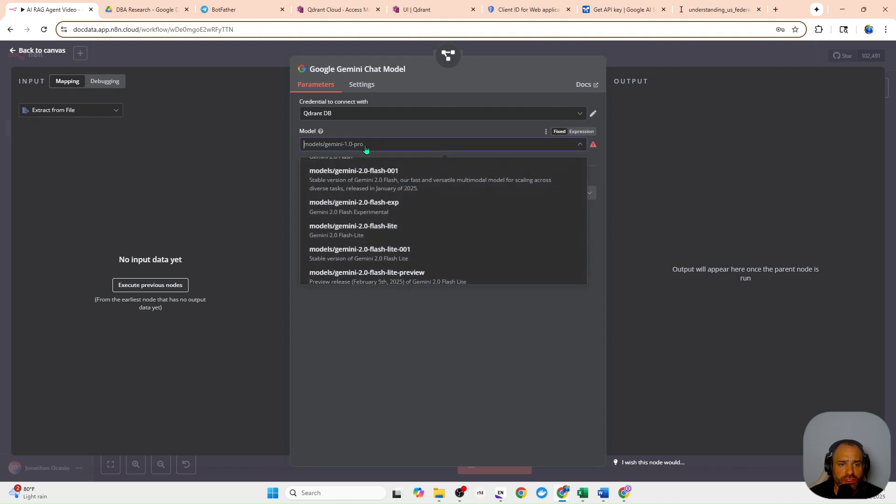
pyautogui.click(400, 204)
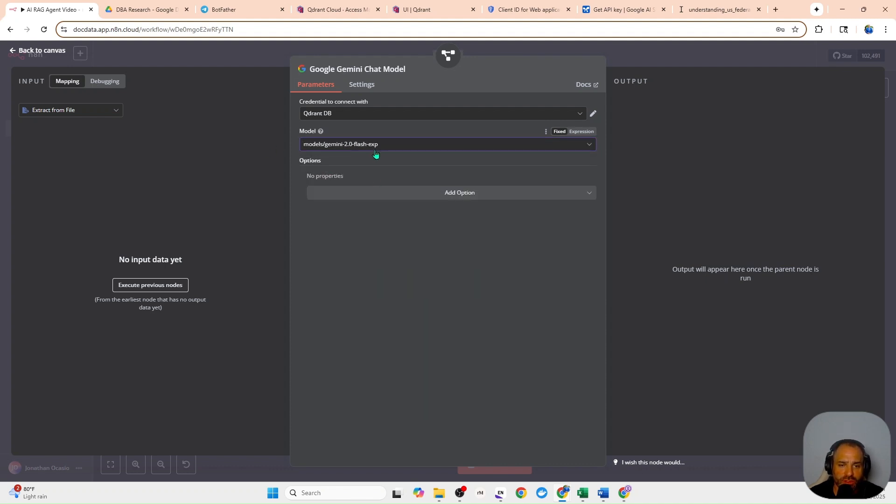
pyautogui.click(260, 63)
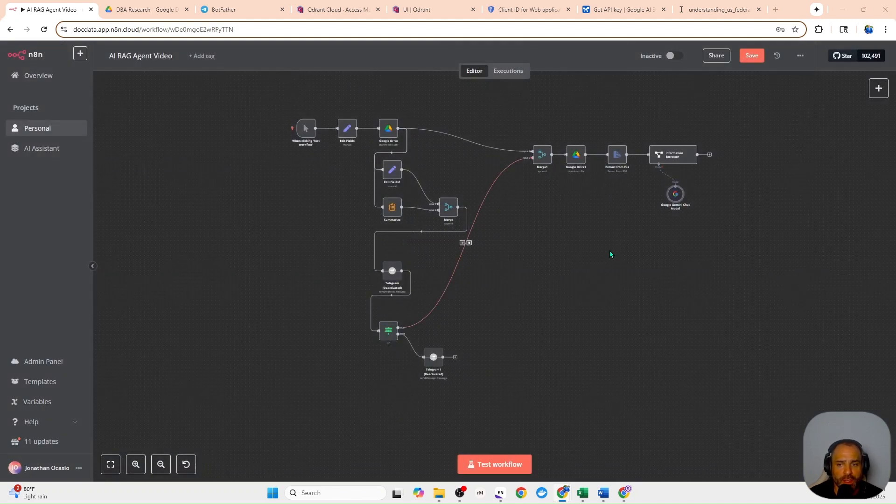
pyautogui.moveTo(675, 195); pyautogui.dragTo(612, 203)
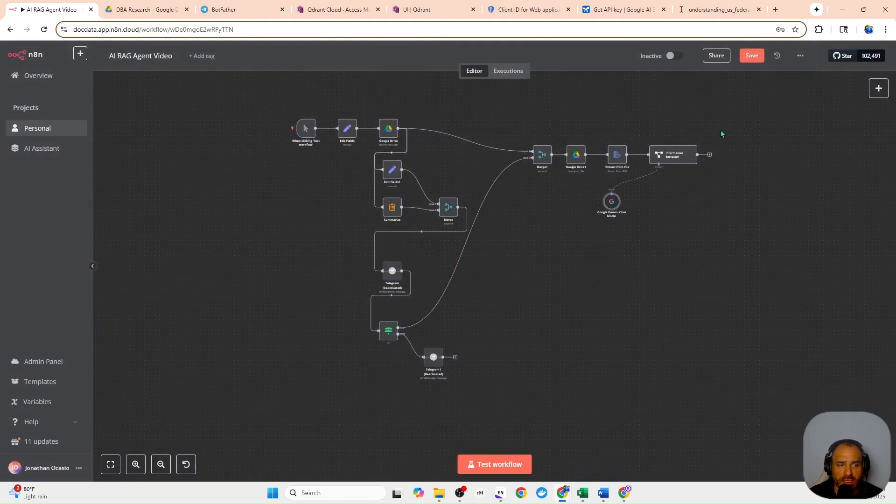
# Add a Merge node in Append mode with 2 inputs after the Information Extractor and place it below the extraction nodes.
pyautogui.click(709, 155)
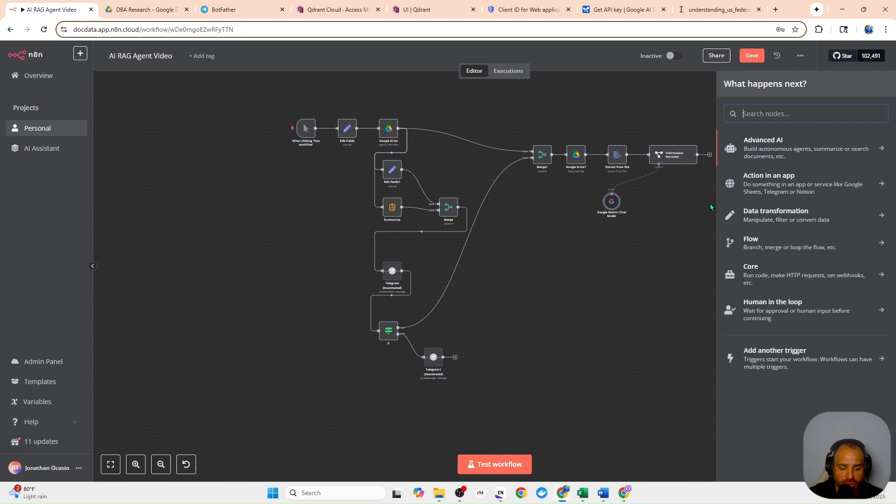
pyautogui.write('merg')
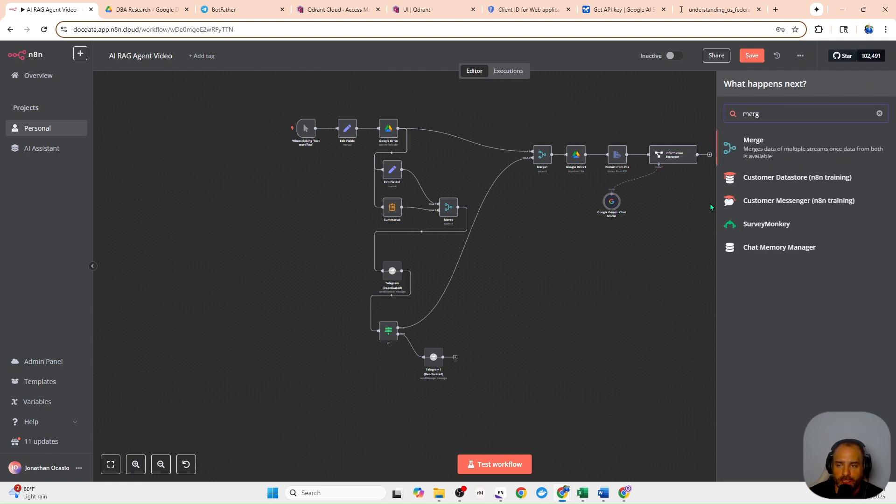
pyautogui.click(774, 155)
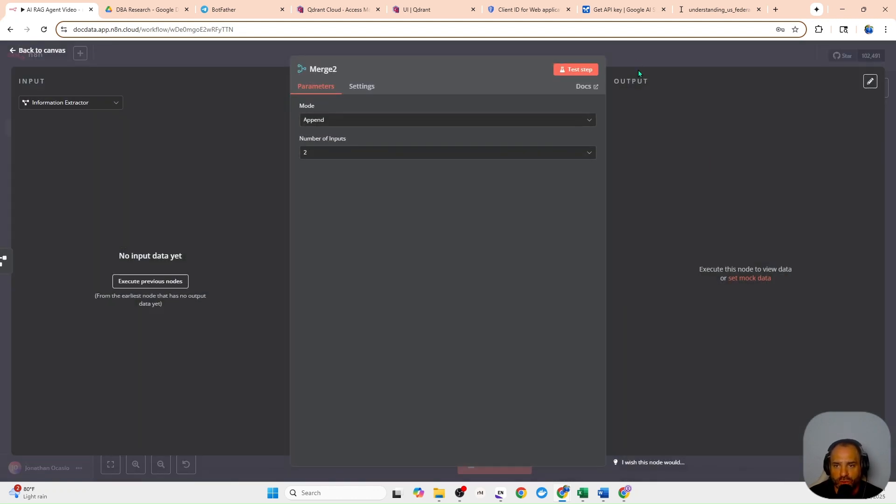
pyautogui.click(635, 57)
pyautogui.moveTo(727, 153); pyautogui.dragTo(656, 243)
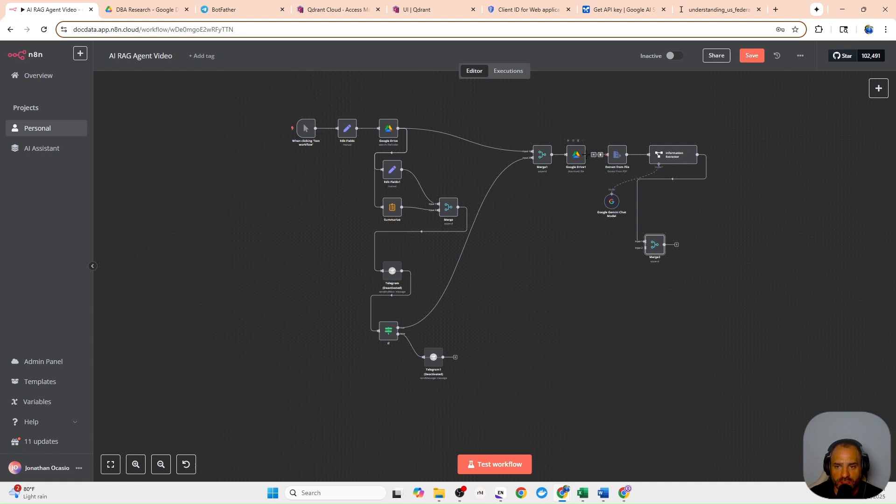
# Connect the file download node's output to the new Merge node's second input and rearrange the Merge and Gemini nodes.
pyautogui.moveTo(585, 154); pyautogui.dragTo(602, 246)
pyautogui.moveTo(612, 202); pyautogui.dragTo(625, 181)
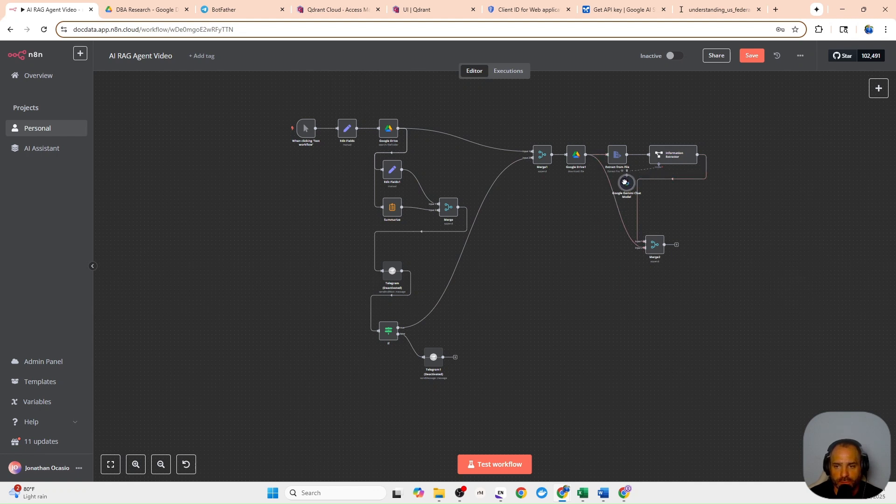
pyautogui.moveTo(655, 243); pyautogui.dragTo(677, 244)
pyautogui.moveTo(630, 187); pyautogui.dragTo(645, 198)
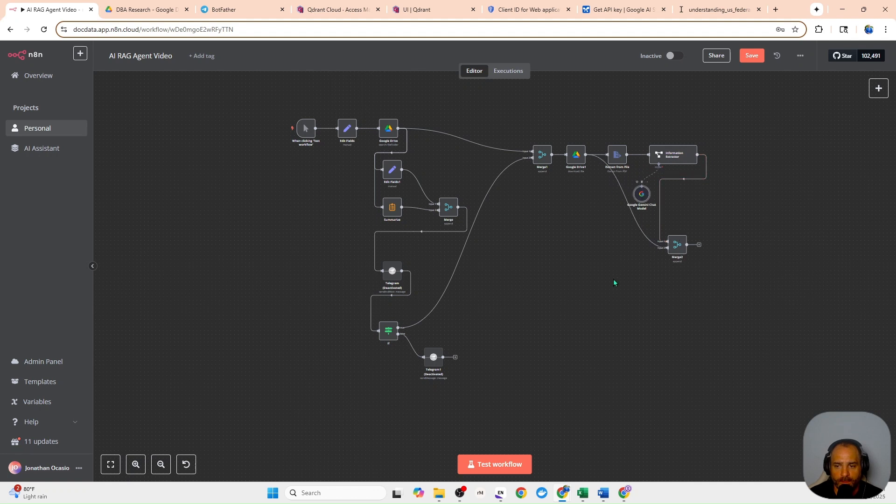
# Add a Qdrant Vector Store node in Insert Documents mode after the new Merge node.
pyautogui.click(698, 245)
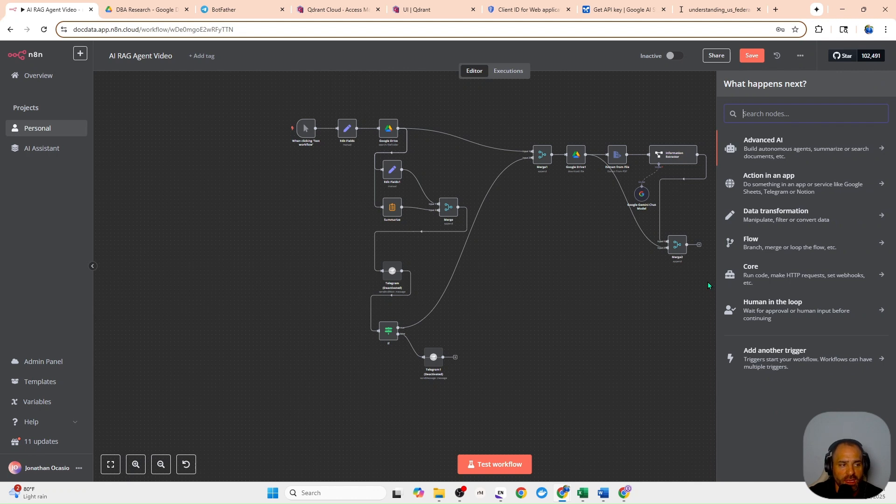
pyautogui.write('qdr')
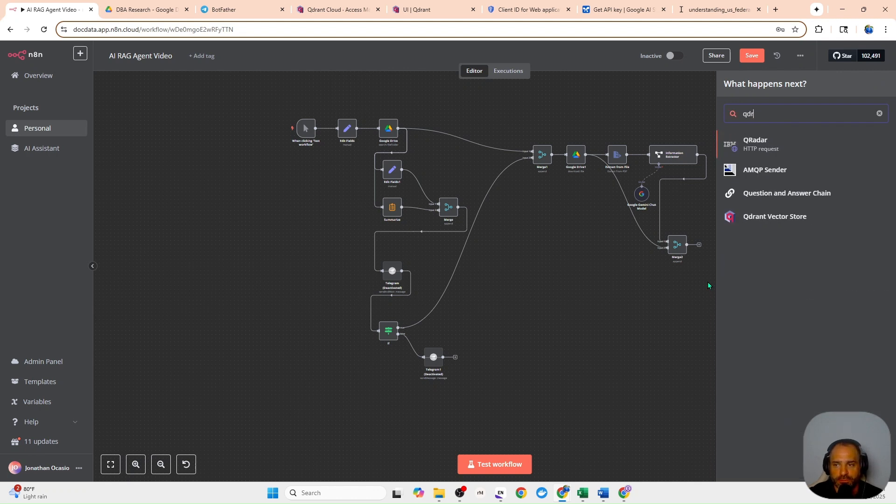
pyautogui.click(788, 216)
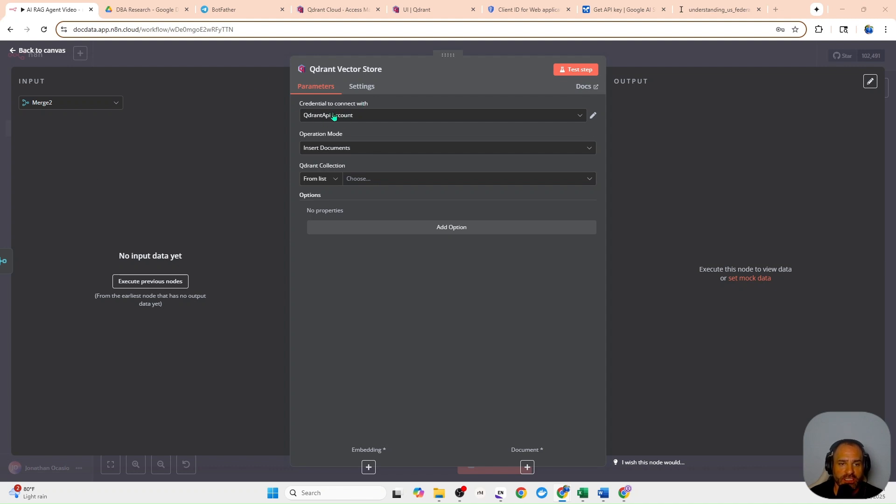
# Start a new credential for the Qdrant Vector Store and fill in its API key.
pyautogui.click(334, 117)
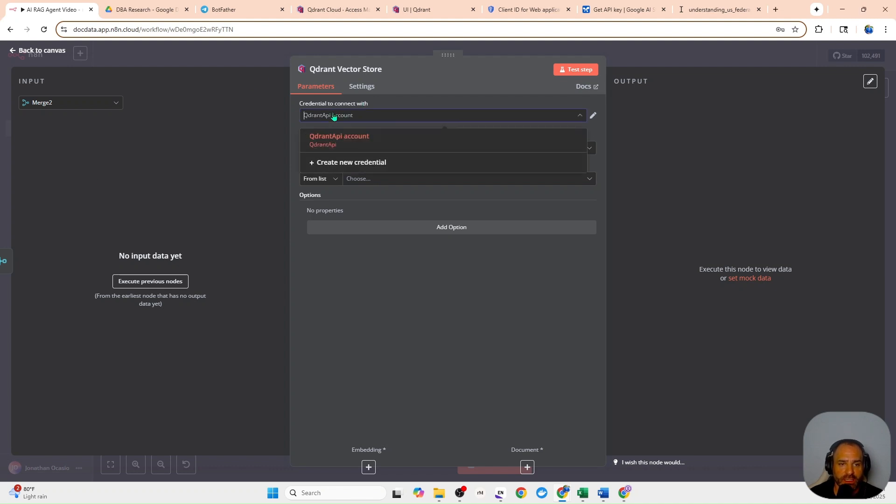
pyautogui.click(340, 163)
pyautogui.hotkey('ctrl', 'v')
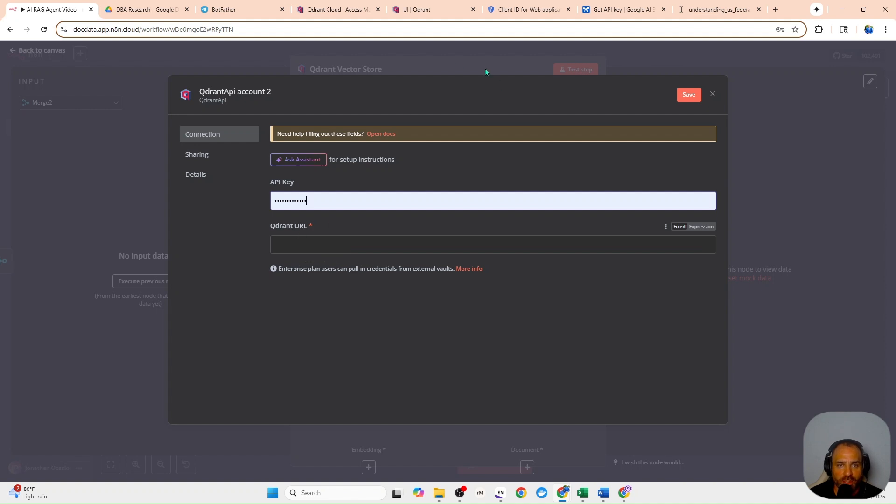
# Examine the Qdrant dashboard's access token page as the source of the API key, and return to the credential's API Key field.
pyautogui.click(421, 10)
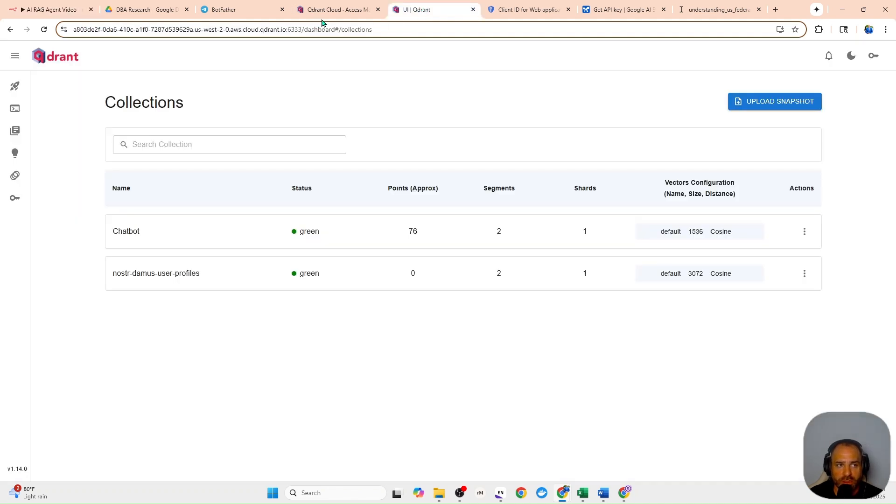
pyautogui.click(14, 201)
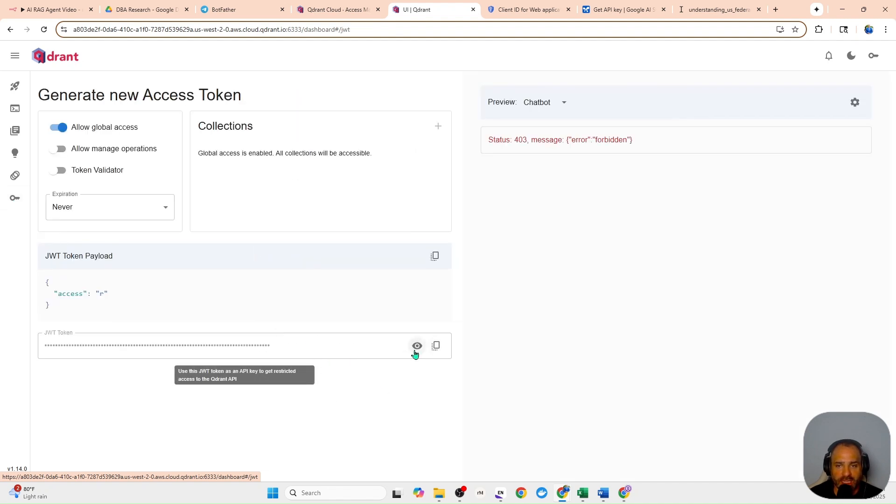
pyautogui.click(58, 7)
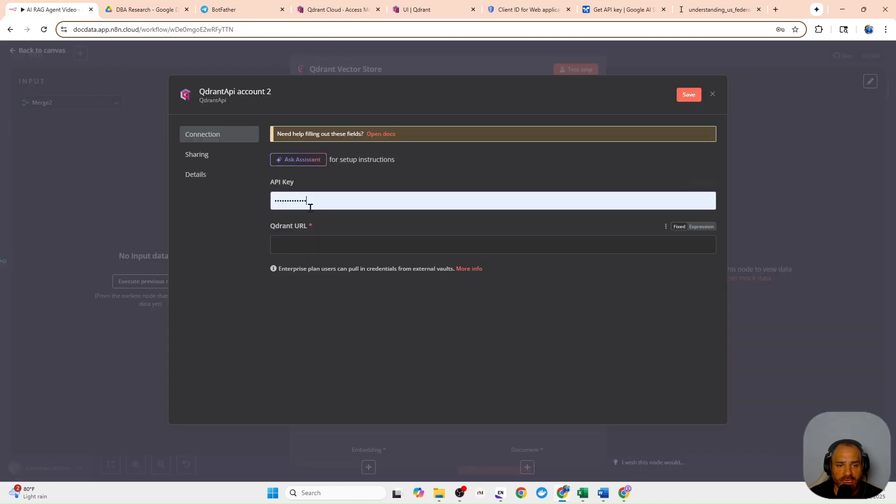
pyautogui.doubleClick(296, 200)
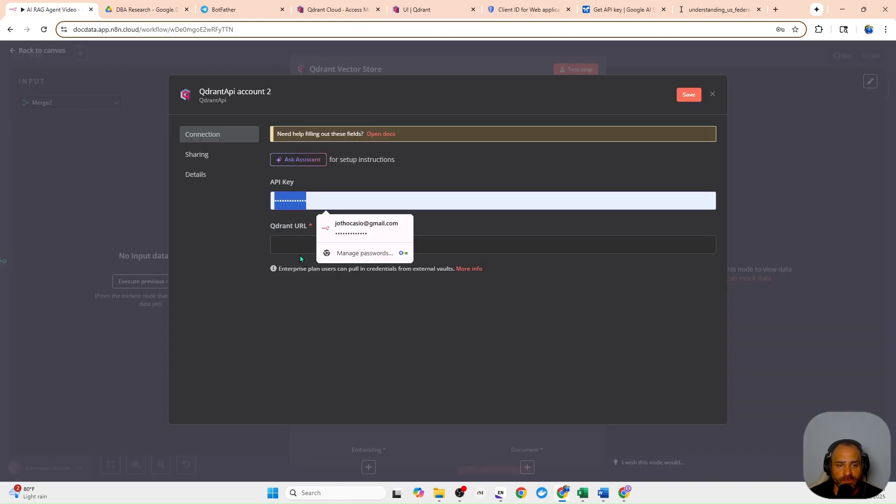
# Examine the Qdrant dashboard's web address up to .io as the source of the credential's Qdrant URL, and close the new credential without saving.
pyautogui.click(296, 244)
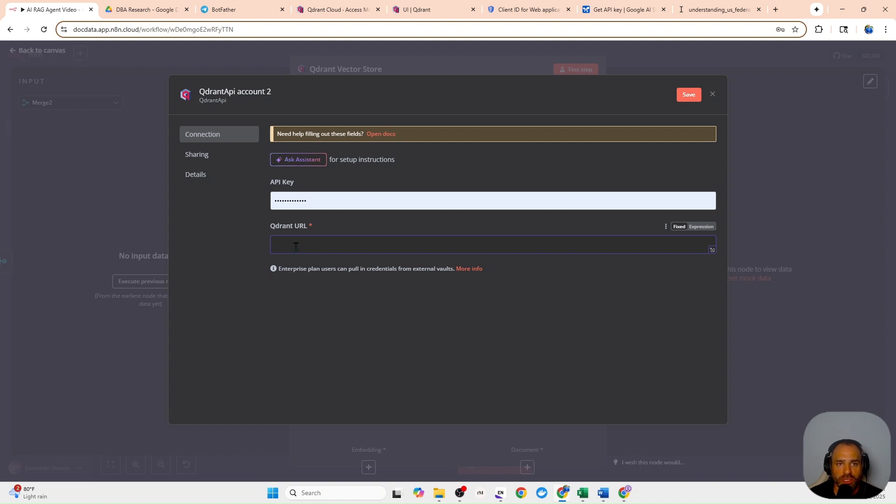
pyautogui.click(358, 10)
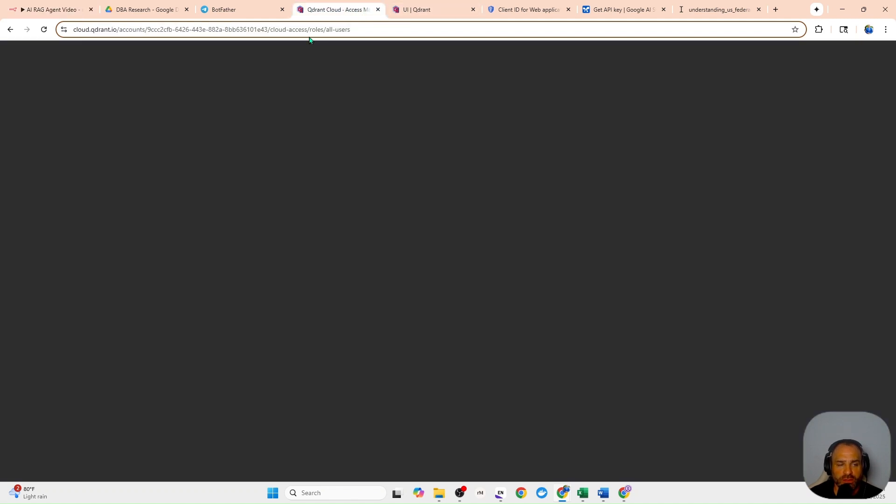
pyautogui.click(399, 10)
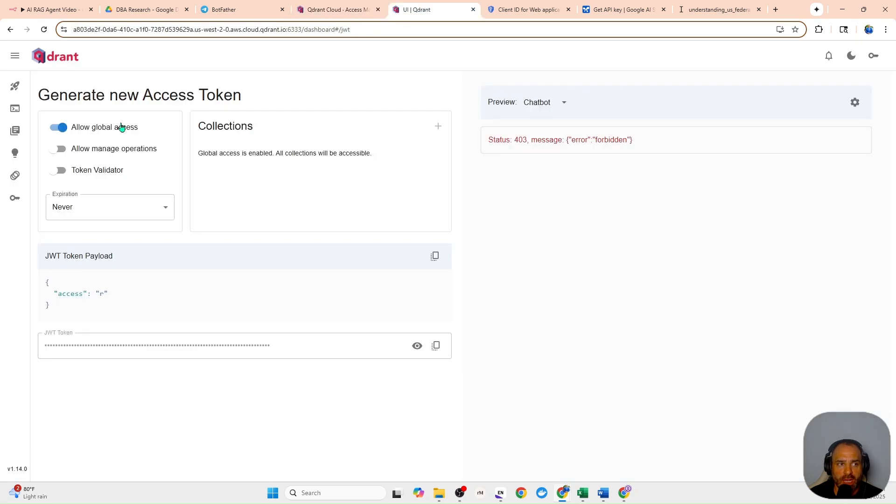
pyautogui.click(17, 133)
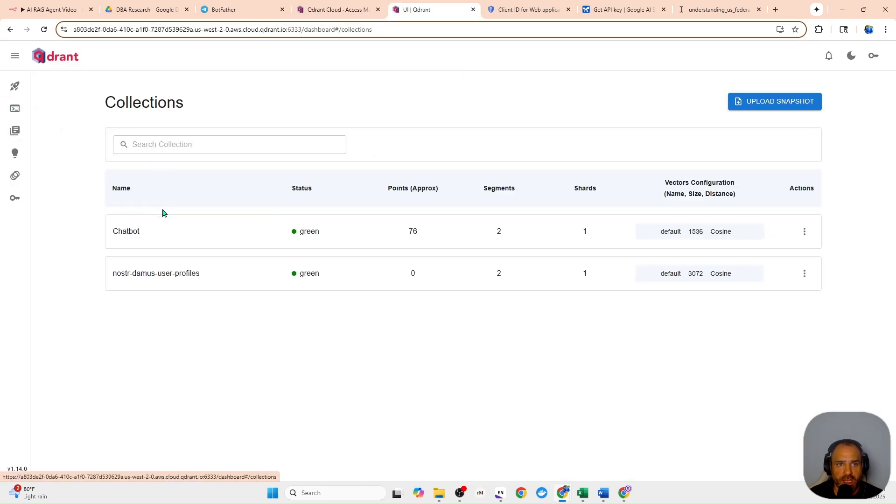
pyautogui.click(286, 32)
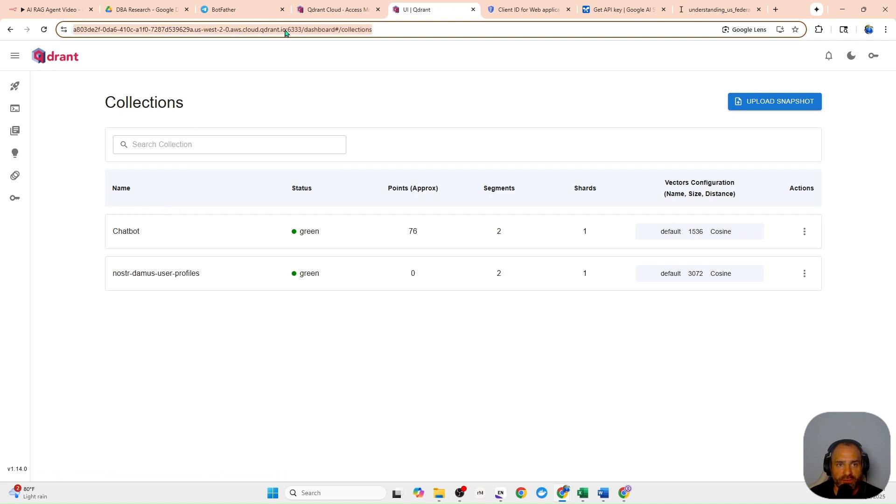
pyautogui.click(290, 31)
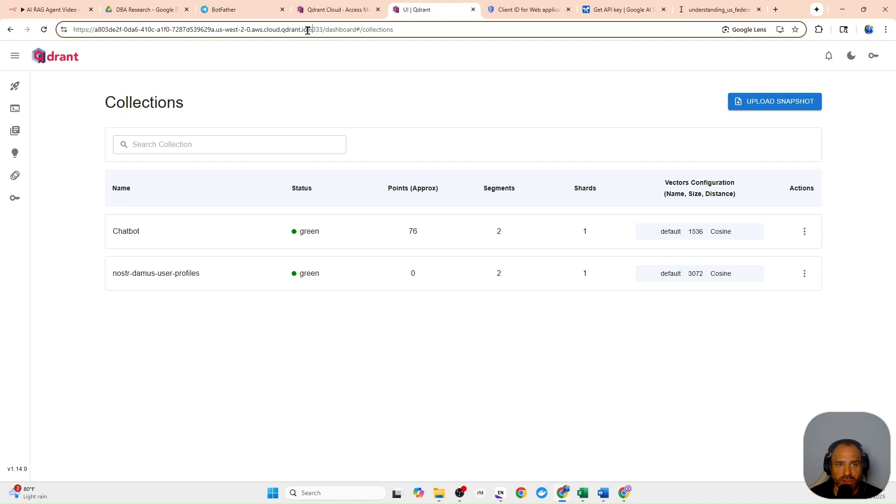
pyautogui.moveTo(307, 31); pyautogui.dragTo(65, 30)
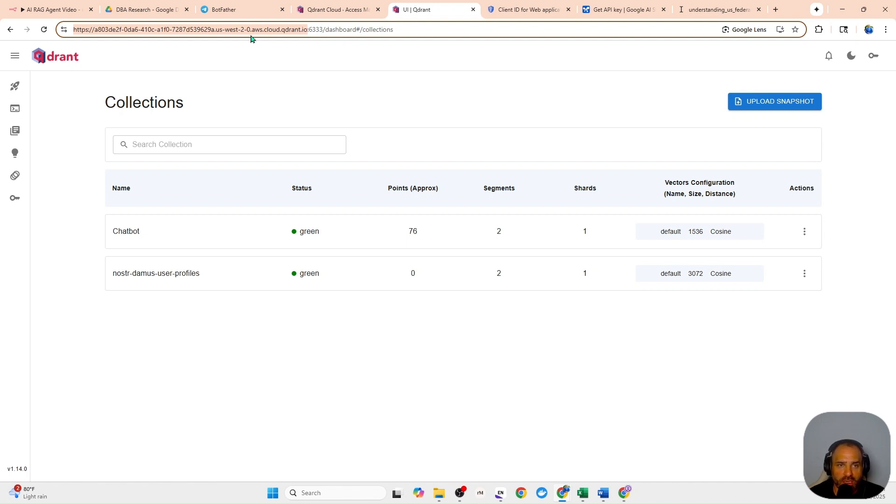
pyautogui.click(51, 10)
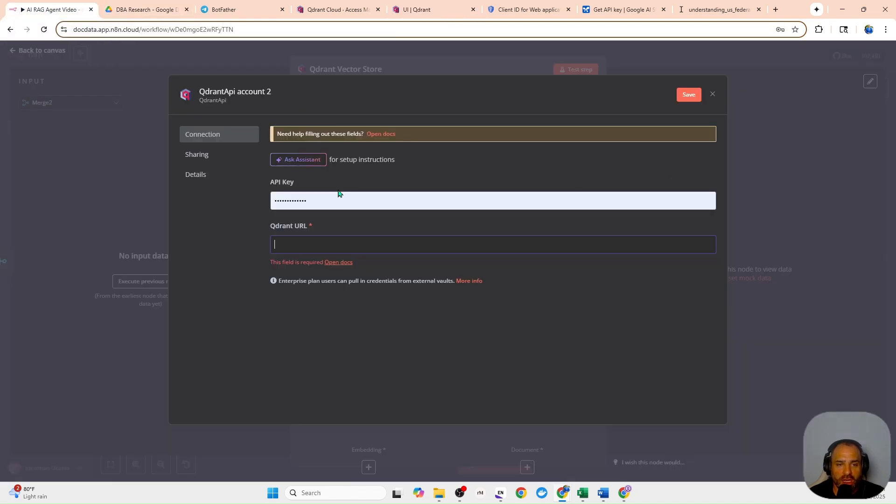
pyautogui.click(711, 95)
pyautogui.click(476, 285)
# Choose Chatbot as the Qdrant Vector Store's collection and return to the canvas.
pyautogui.click(372, 185)
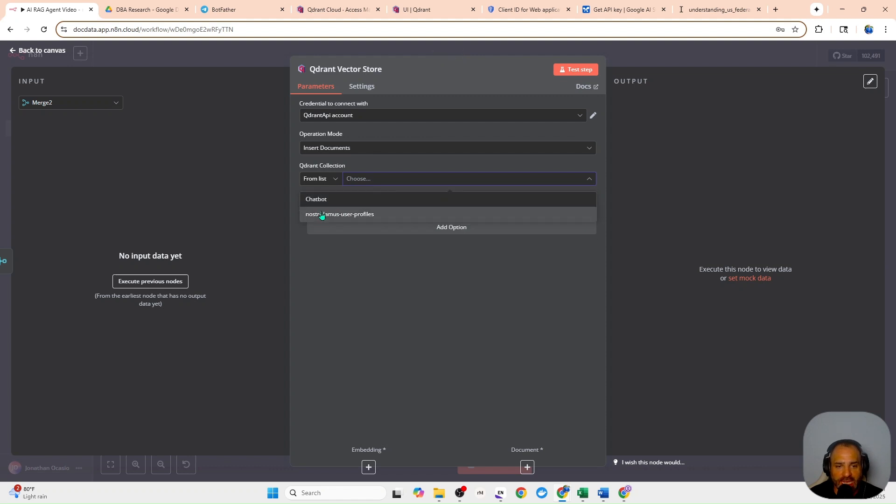
pyautogui.click(322, 204)
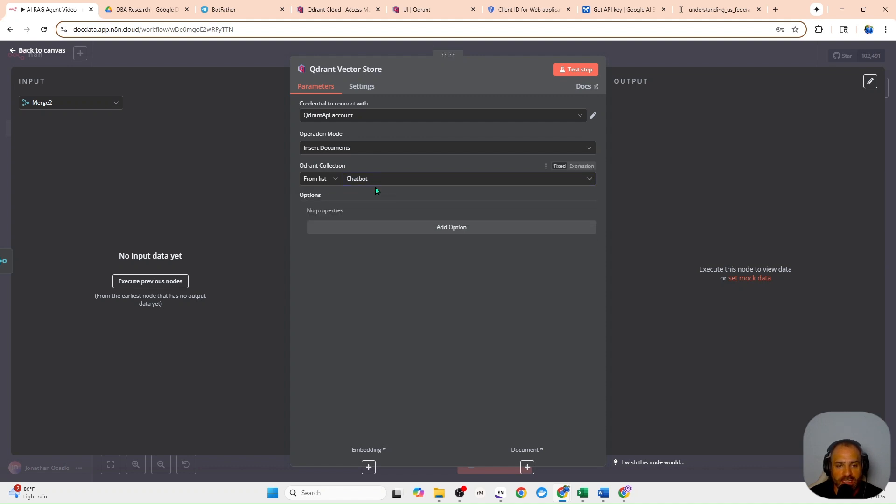
pyautogui.click(262, 43)
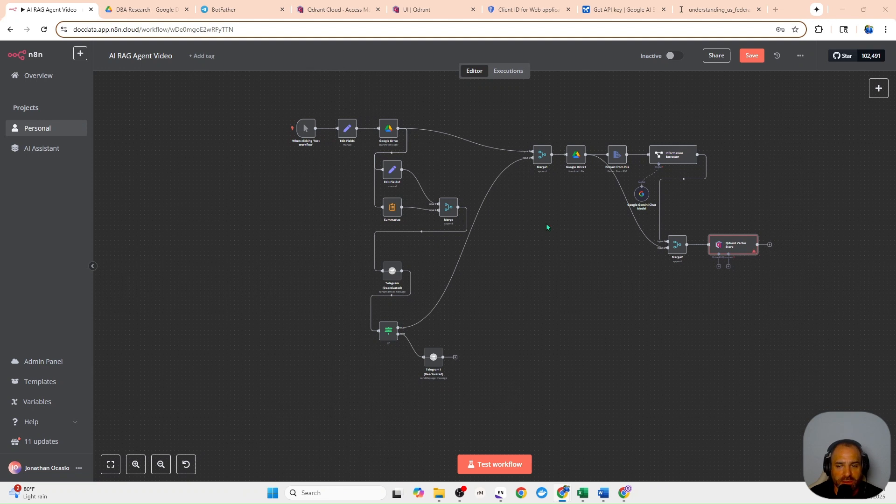
# Move the Qdrant Vector Store node to just below the Merge2 node.
pyautogui.moveTo(717, 252); pyautogui.dragTo(655, 320)
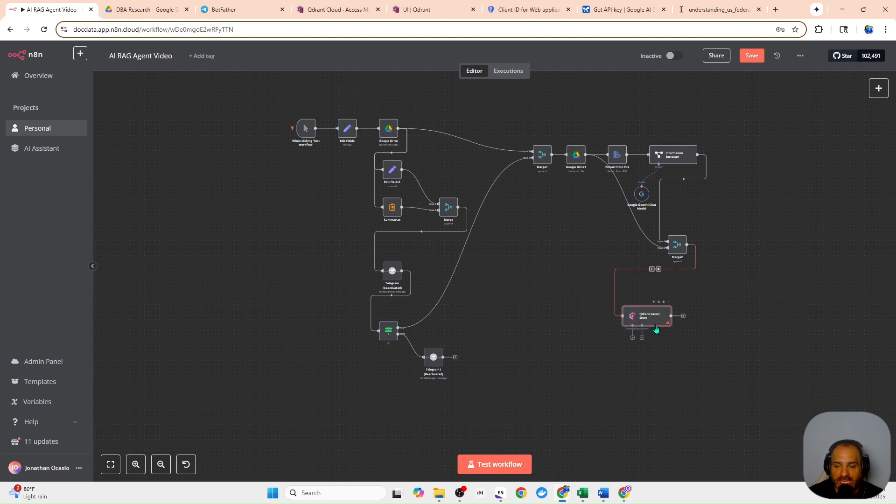
pyautogui.click(135, 464)
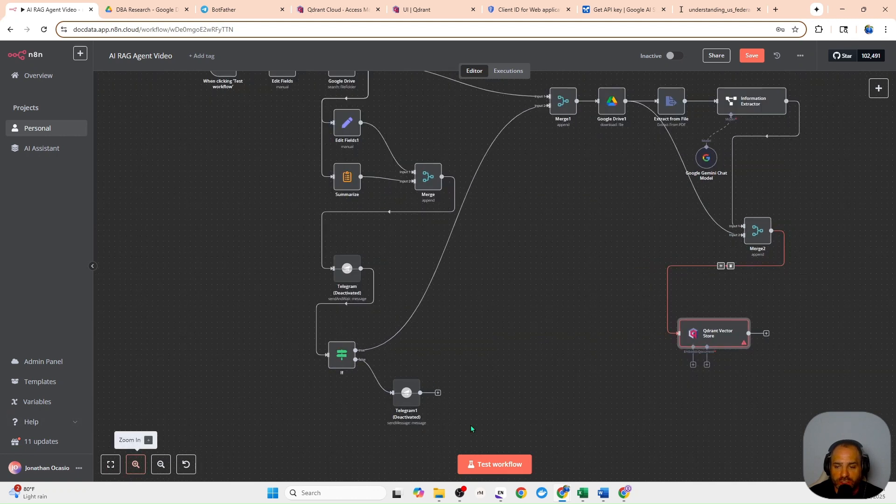
pyautogui.moveTo(575, 393); pyautogui.dragTo(332, 323)
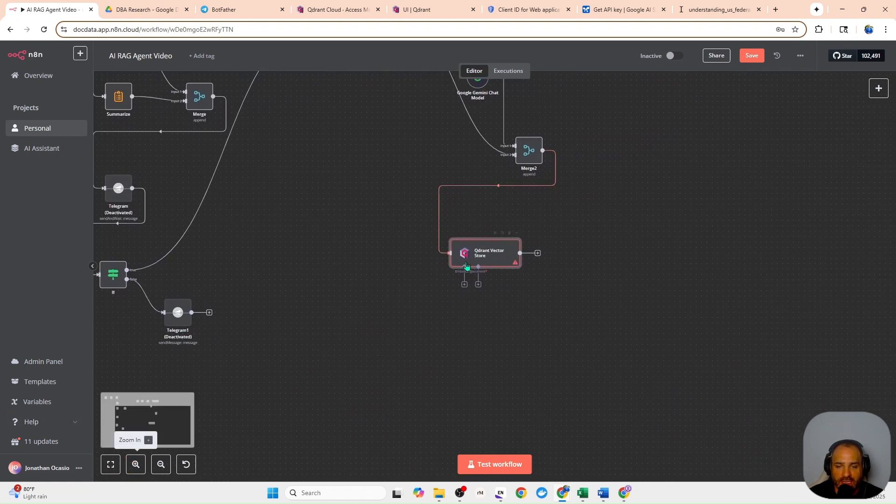
pyautogui.moveTo(478, 251); pyautogui.dragTo(483, 236)
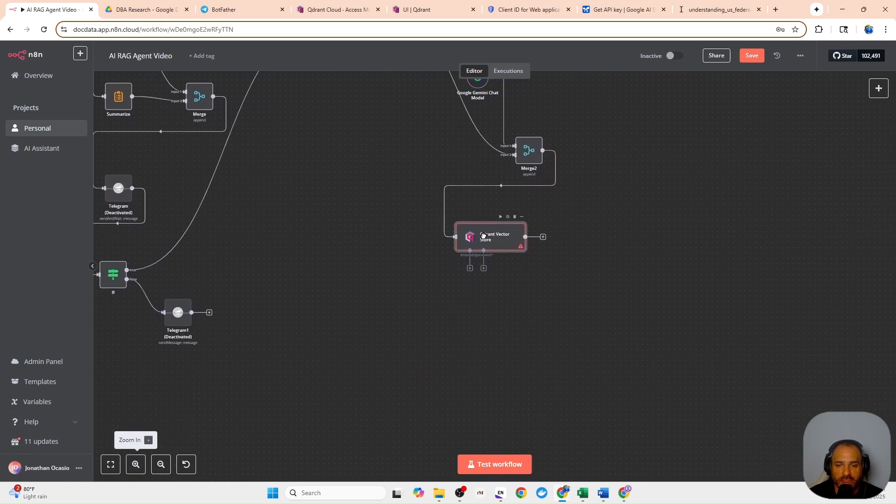
# Add an Embeddings OpenAI node to the Qdrant Vector Store's embedding input and open its model choices.
pyautogui.click(470, 269)
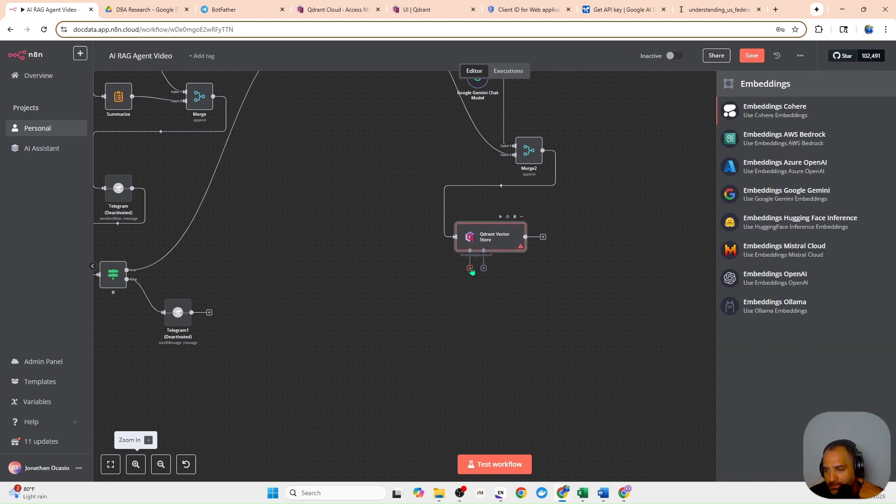
pyautogui.click(795, 283)
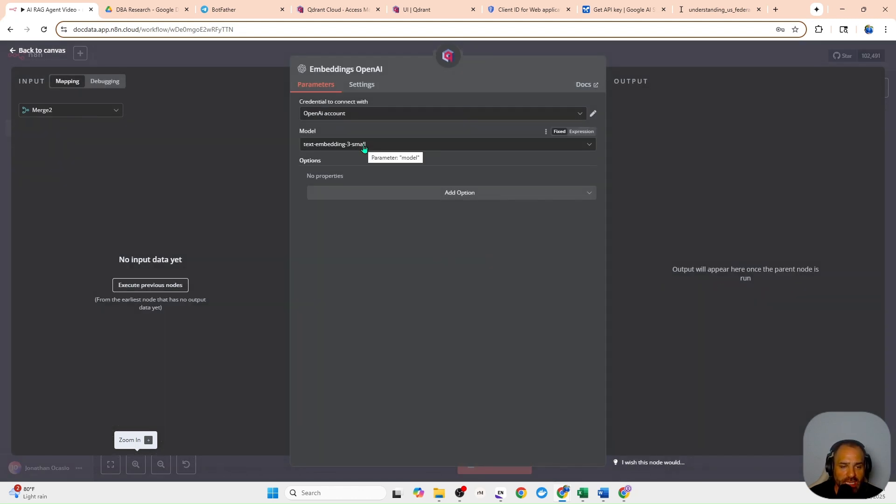
pyautogui.click(365, 145)
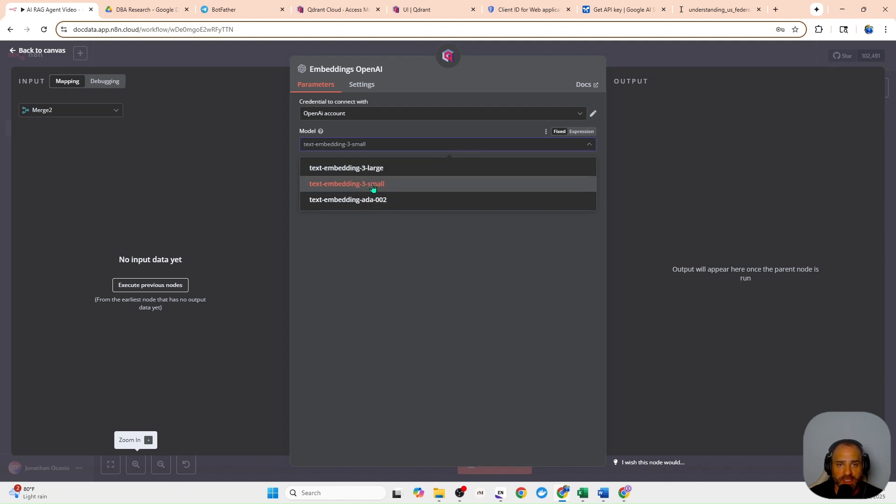
# Compare the vector sizes of the Chatbot and nostr-damus-user-profiles collections in Qdrant with the available OpenAI embedding models.
pyautogui.click(421, 14)
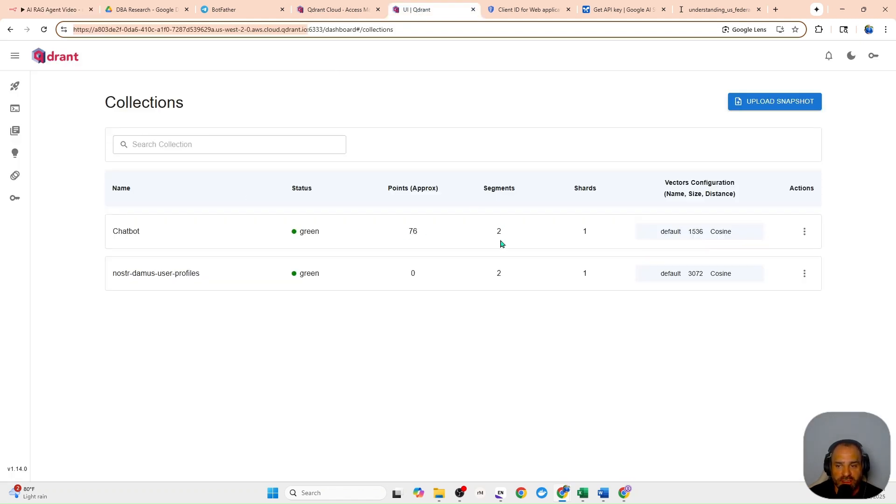
pyautogui.doubleClick(695, 232)
pyautogui.click(702, 273)
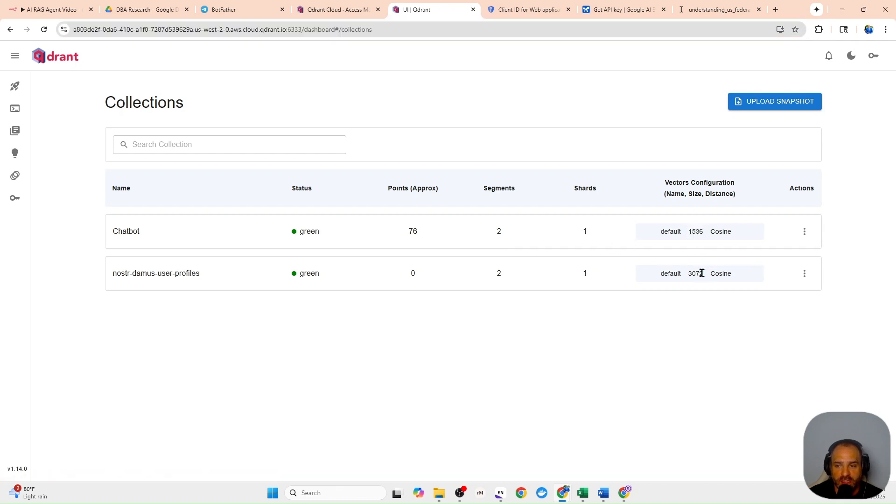
pyautogui.doubleClick(702, 273)
pyautogui.click(638, 359)
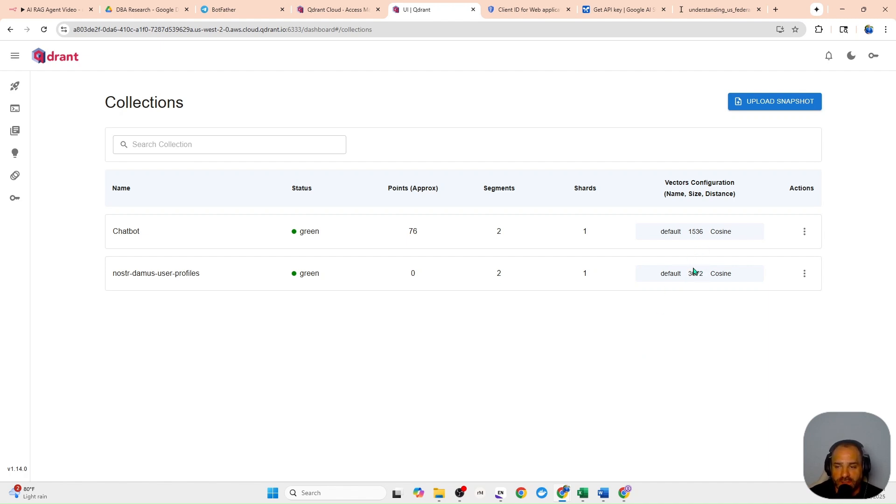
pyautogui.moveTo(701, 232); pyautogui.dragTo(689, 232)
pyautogui.moveTo(703, 274); pyautogui.dragTo(690, 282)
pyautogui.click(682, 320)
pyautogui.click(53, 11)
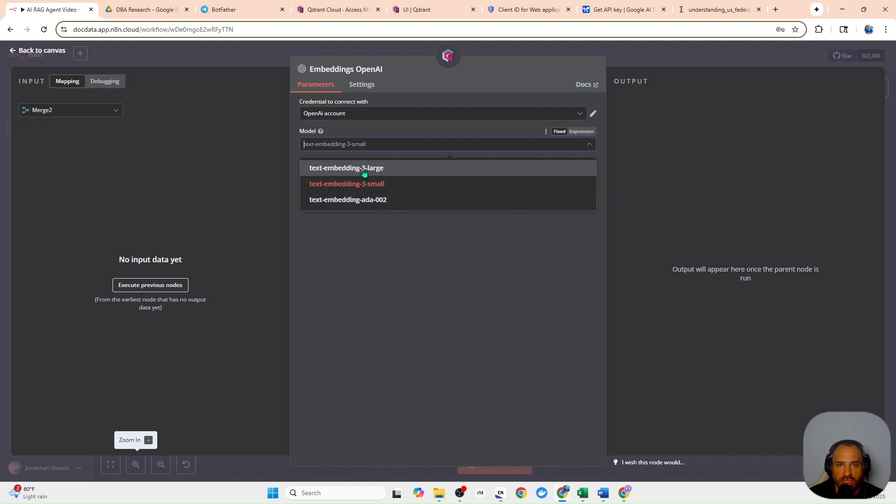
pyautogui.click(418, 9)
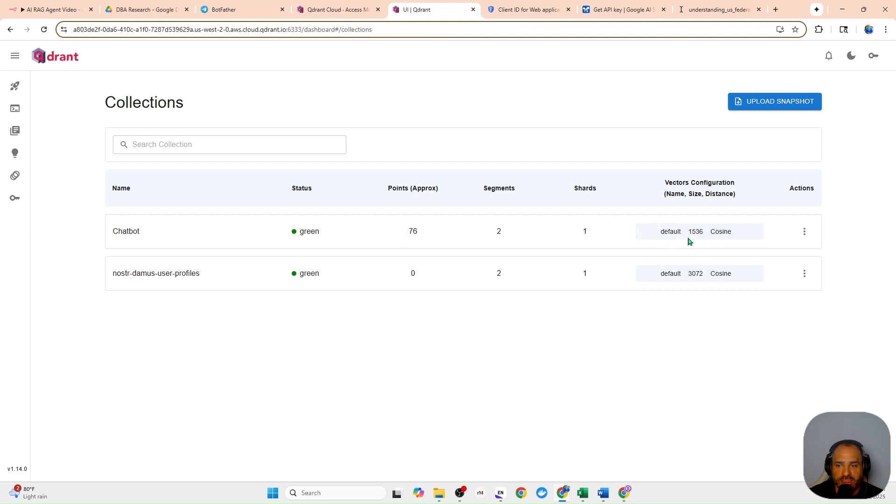
pyautogui.click(52, 7)
pyautogui.click(386, 183)
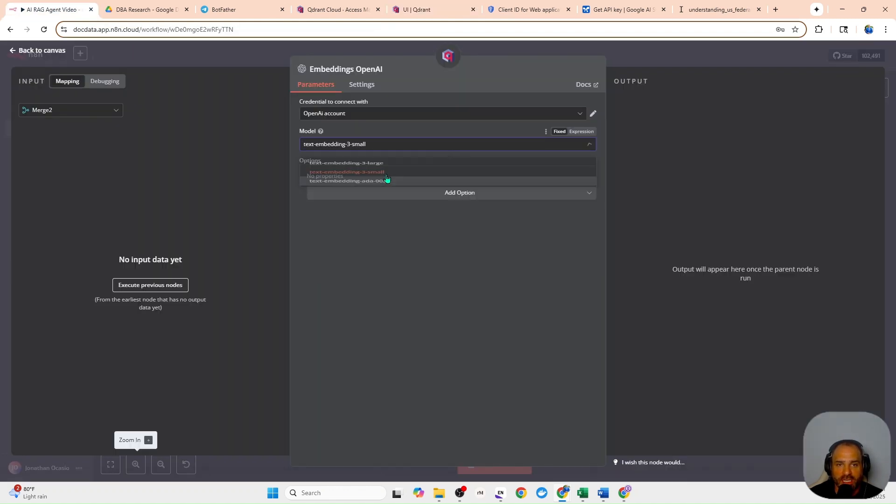
pyautogui.click(420, 9)
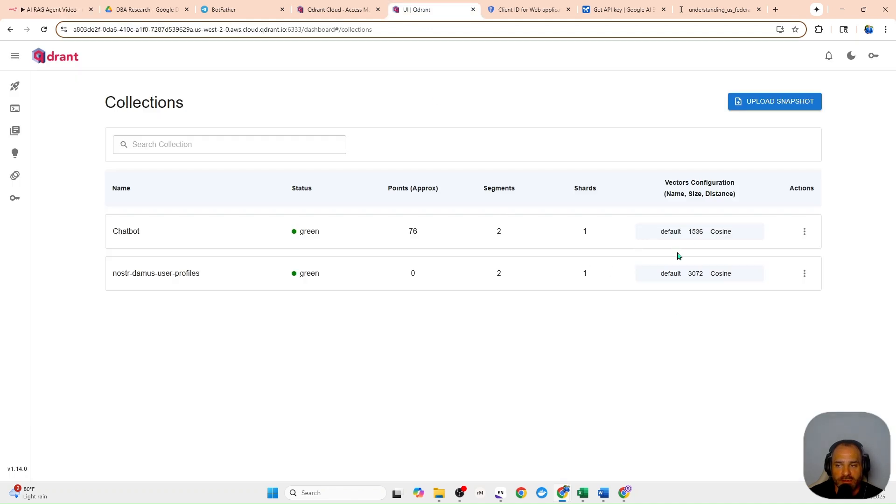
pyautogui.click(44, 10)
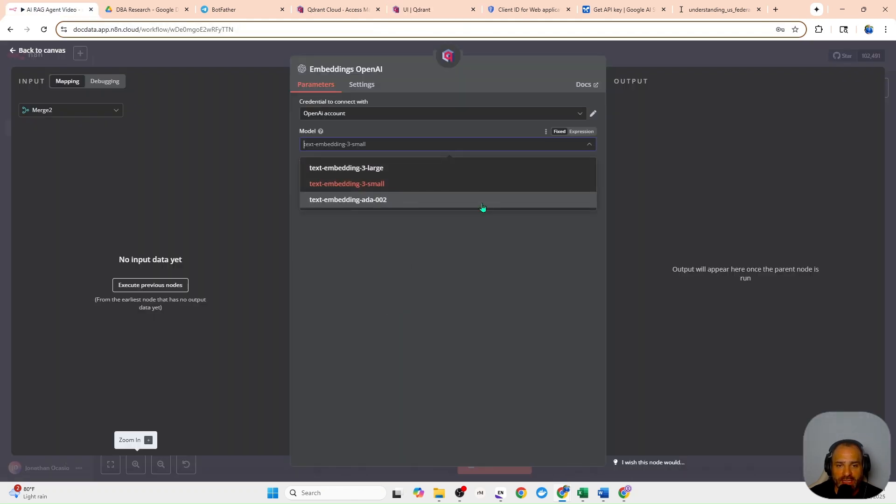
# Choose text-embedding-3-small as the embedding model and place the Embeddings OpenAI node down and left of the Qdrant Vector Store.
pyautogui.click(401, 189)
pyautogui.click(682, 46)
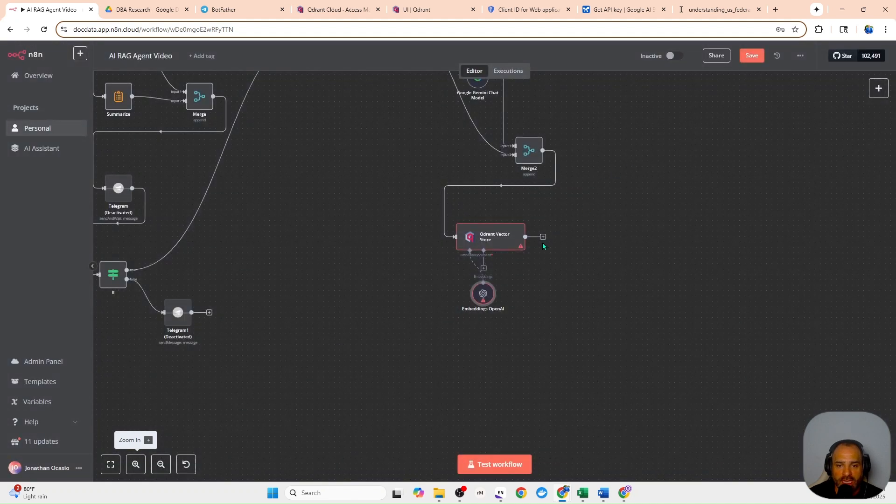
pyautogui.moveTo(485, 296); pyautogui.dragTo(393, 292)
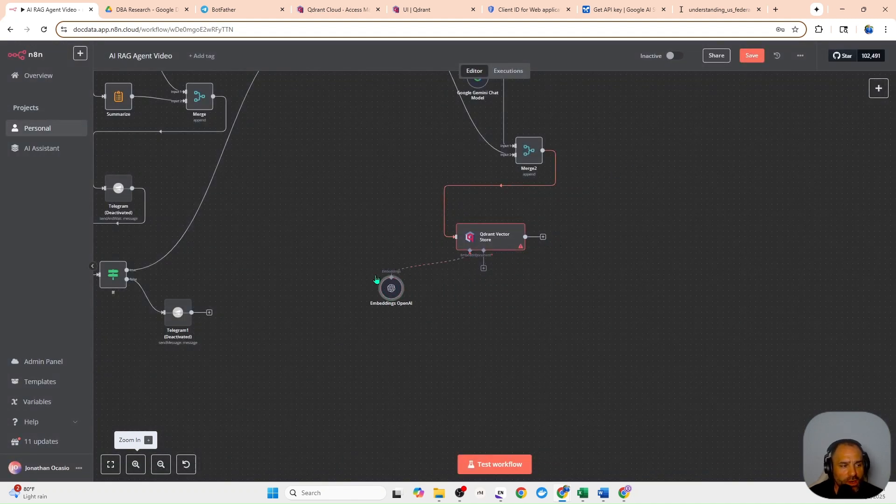
# Add a Default Data Loader to the Qdrant Vector Store's document input and set its type of data to Binary.
pyautogui.click(484, 268)
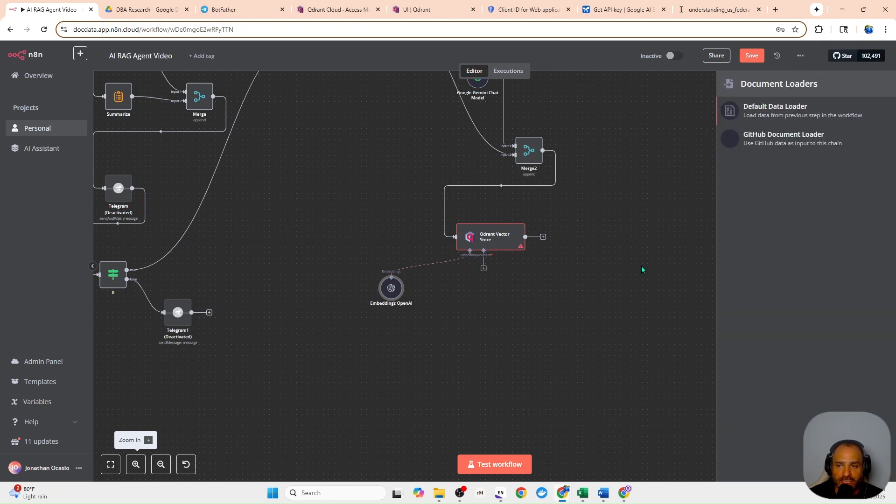
pyautogui.click(776, 115)
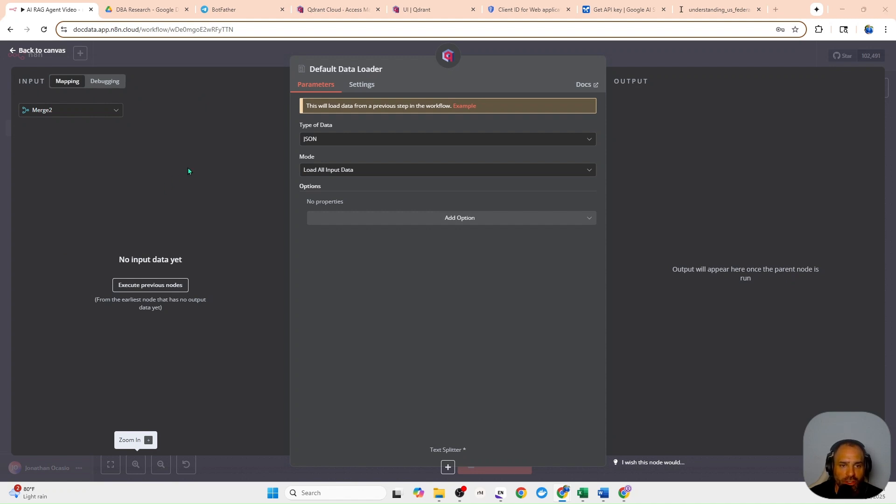
pyautogui.click(348, 143)
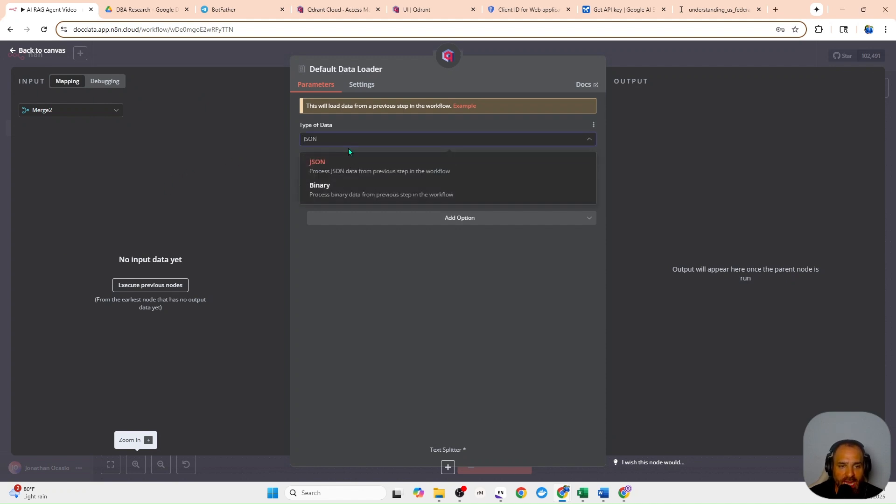
pyautogui.click(350, 191)
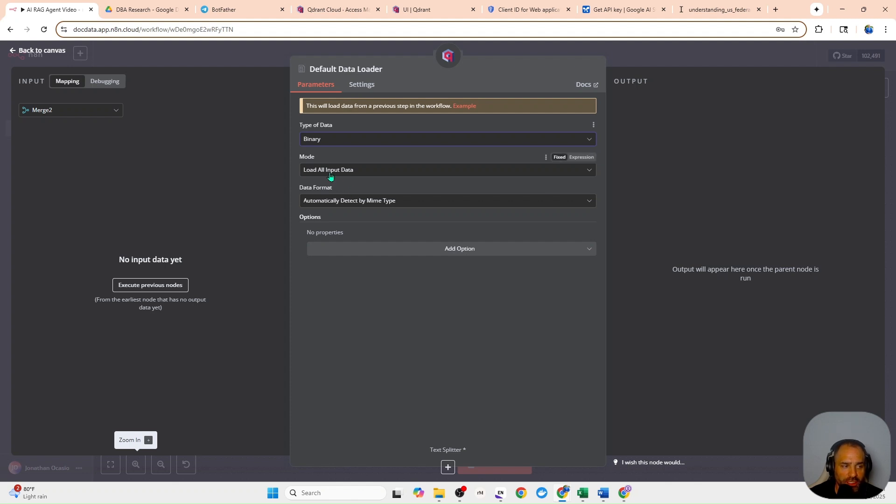
# Set the Default Data Loader's mode to Load Specific Data and add the Metadata option.
pyautogui.click(330, 176)
pyautogui.click(340, 219)
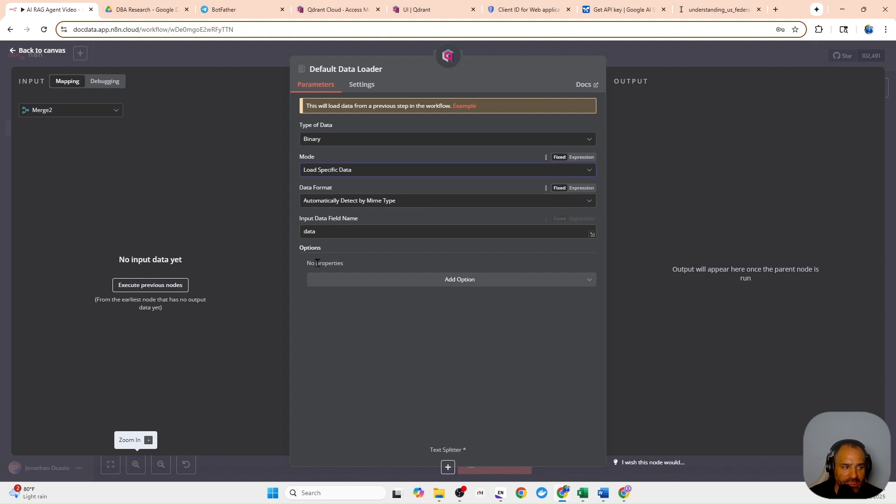
pyautogui.click(385, 283)
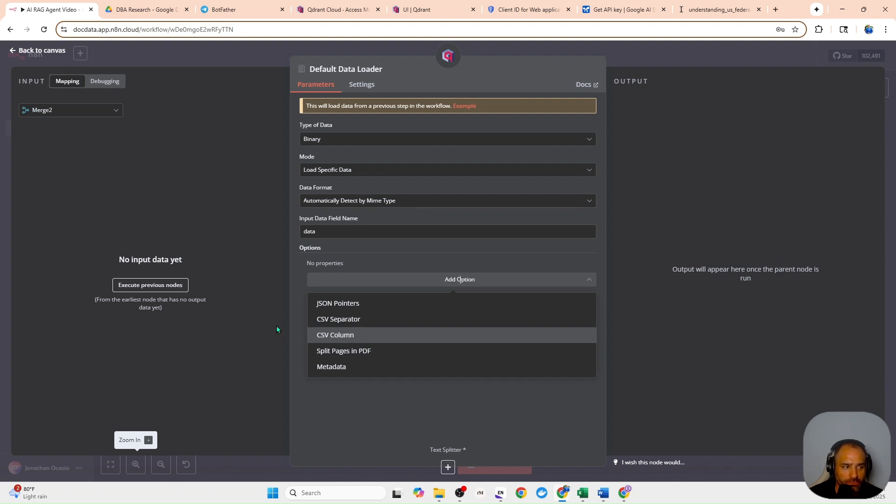
pyautogui.click(340, 368)
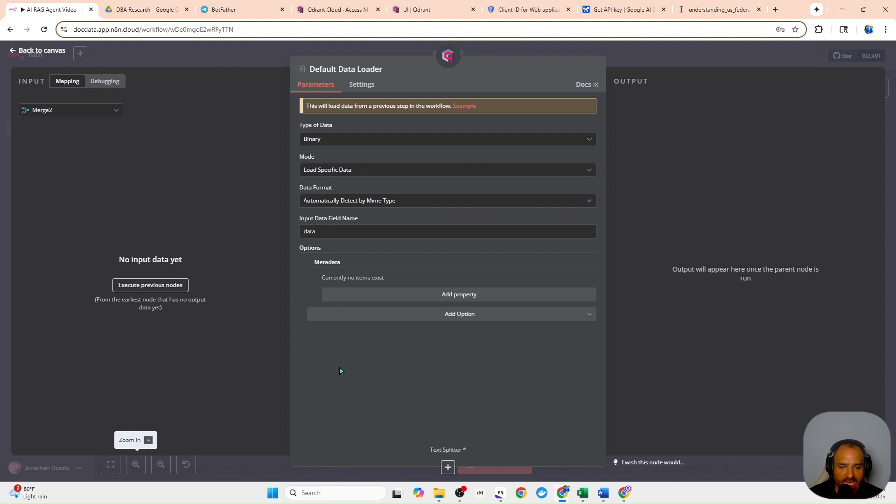
# Add two metadata properties to the Default Data Loader and define the first as file_id with the expression {{ $json.id }}.
pyautogui.click(412, 294)
pyautogui.click(364, 354)
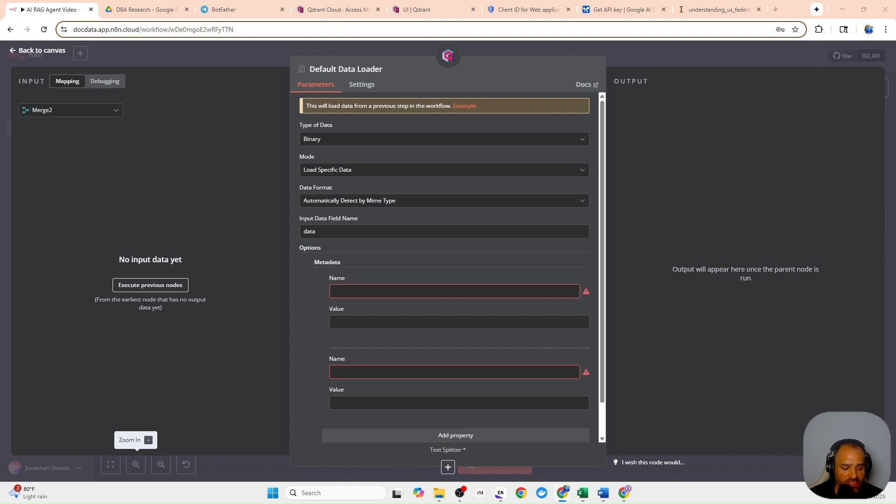
pyautogui.click(335, 293)
pyautogui.write('file_id')
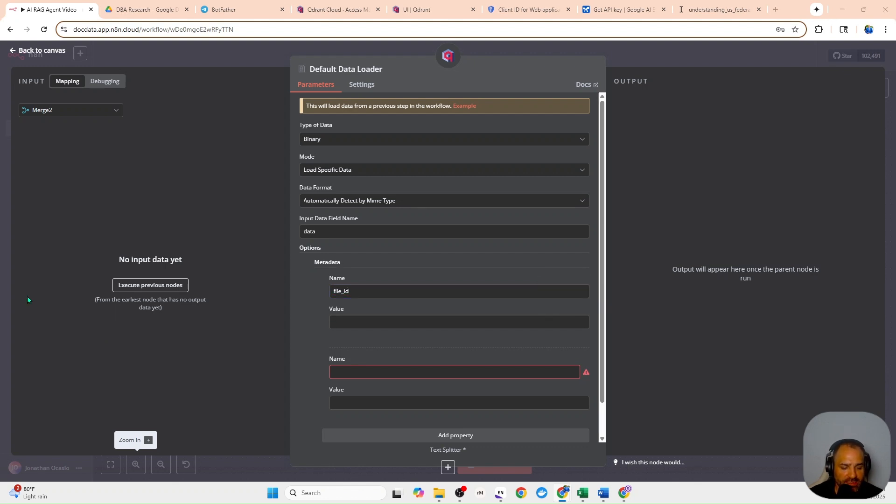
pyautogui.click(361, 323)
pyautogui.write('{{ $json.id }}')
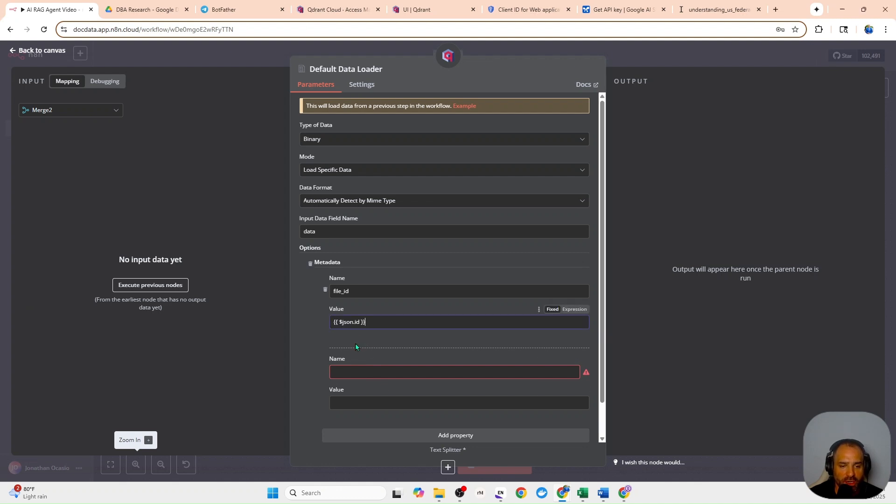
pyautogui.click(571, 311)
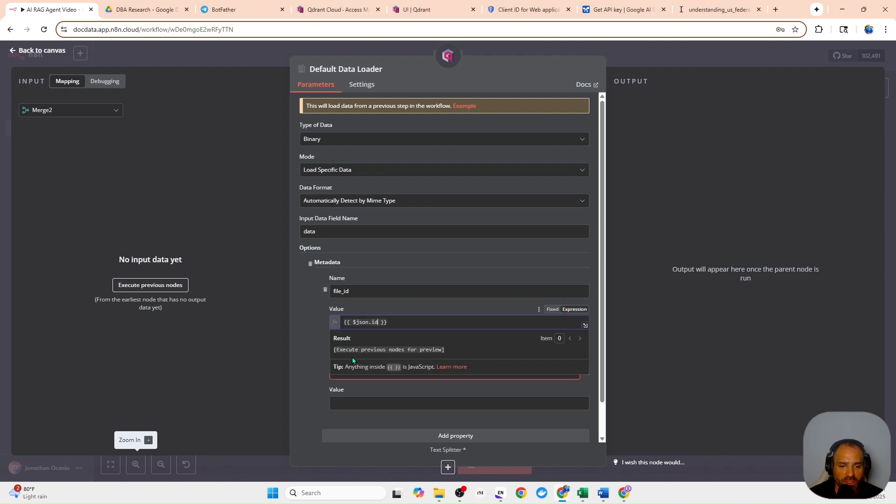
pyautogui.click(306, 363)
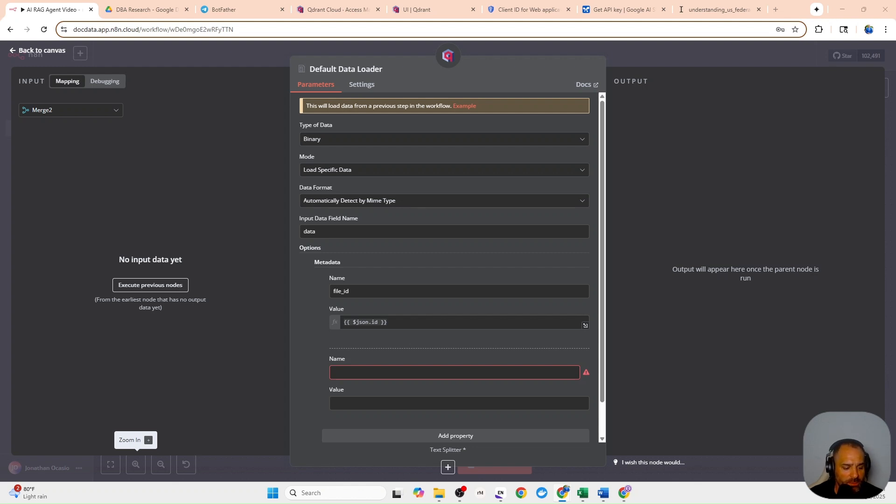
# Name the second metadata property pubkey and set its value to the expression {{ $json.name }}.
pyautogui.click(394, 372)
pyautogui.write('pubkey')
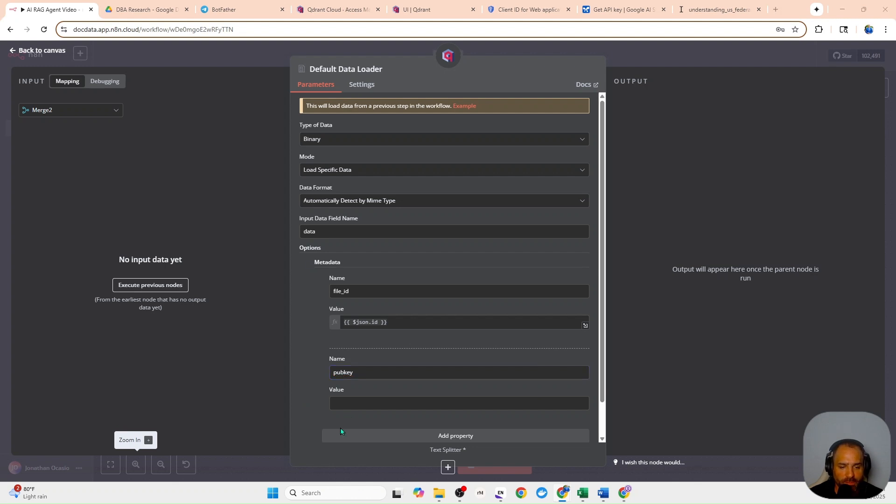
pyautogui.click(341, 399)
pyautogui.write('{{ $json.name }}')
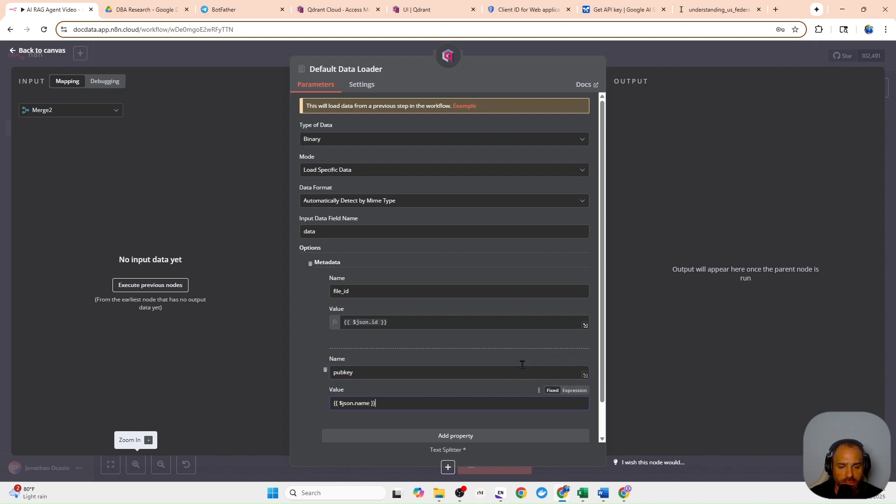
pyautogui.click(578, 395)
pyautogui.scroll(-1, 491, 337)
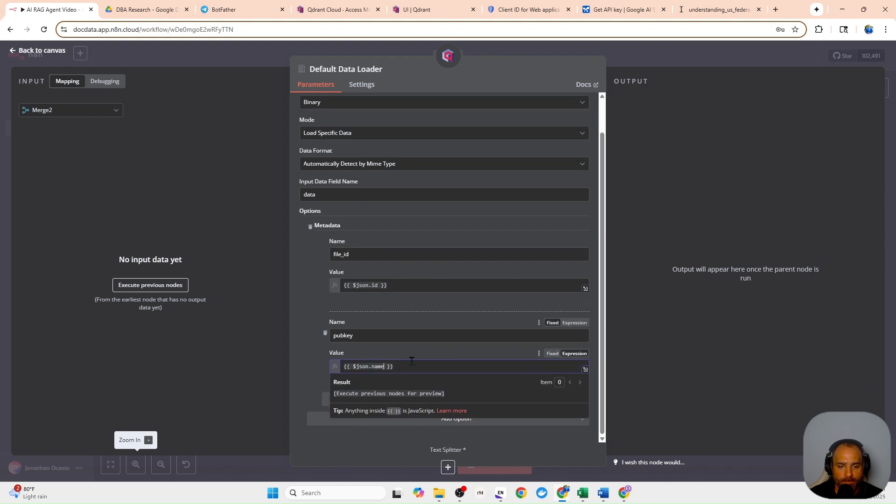
pyautogui.click(410, 383)
# Add a recurring_topics metadata property with the expression {{ $('Extract Meta Data').item.json.output.recurring_topics }}.
pyautogui.click(413, 401)
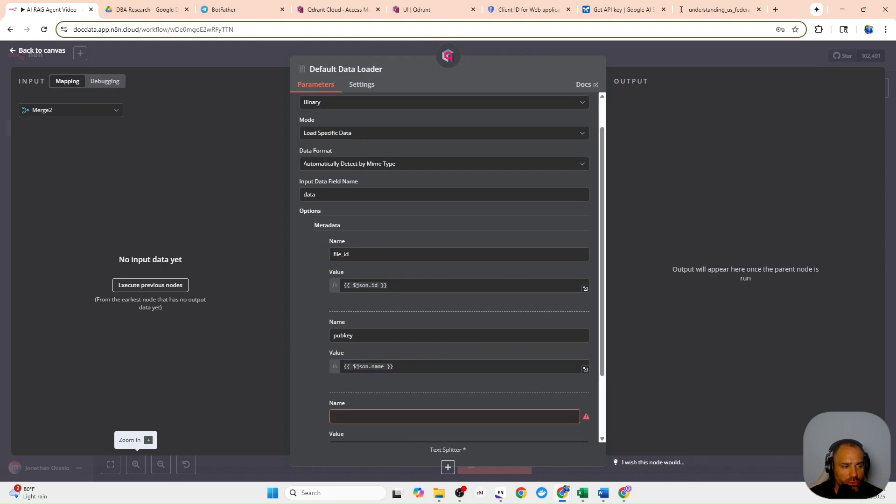
pyautogui.click(372, 411)
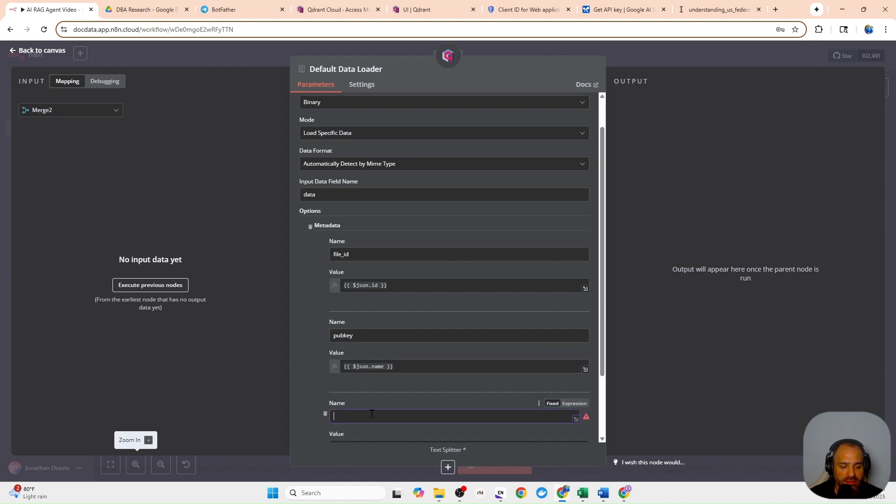
pyautogui.write('recurring_topics')
pyautogui.scroll(-1, 305, 330)
pyautogui.scroll(-1, 305, 330)
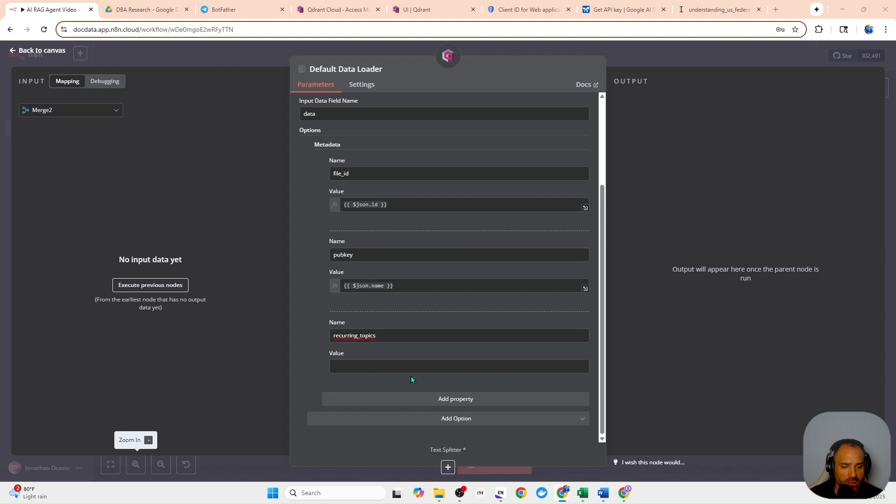
pyautogui.click(419, 365)
pyautogui.write("{{ $('Extract Meta Data').item.json.output.recurring_topics }}")
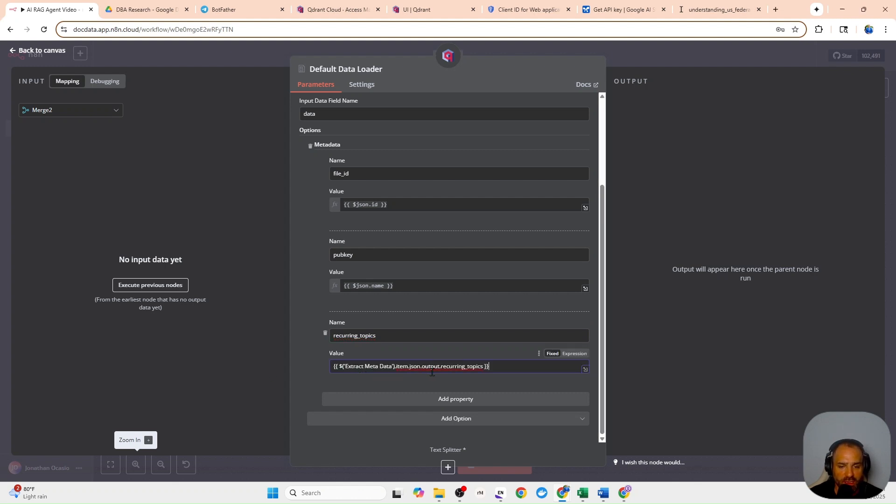
pyautogui.click(575, 353)
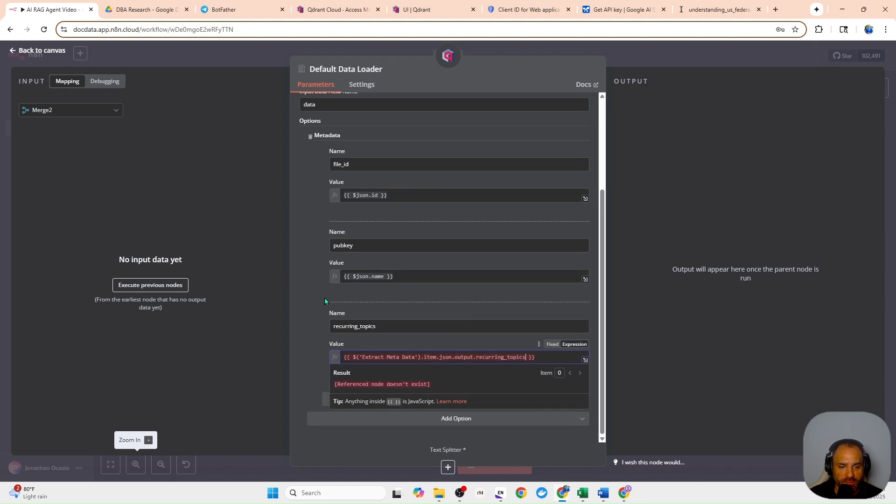
pyautogui.click(312, 361)
# Add an analytical_insights metadata property with the expression {{ $('Extract Meta Data').item.json.output.analytical_insights }}.
pyautogui.click(356, 402)
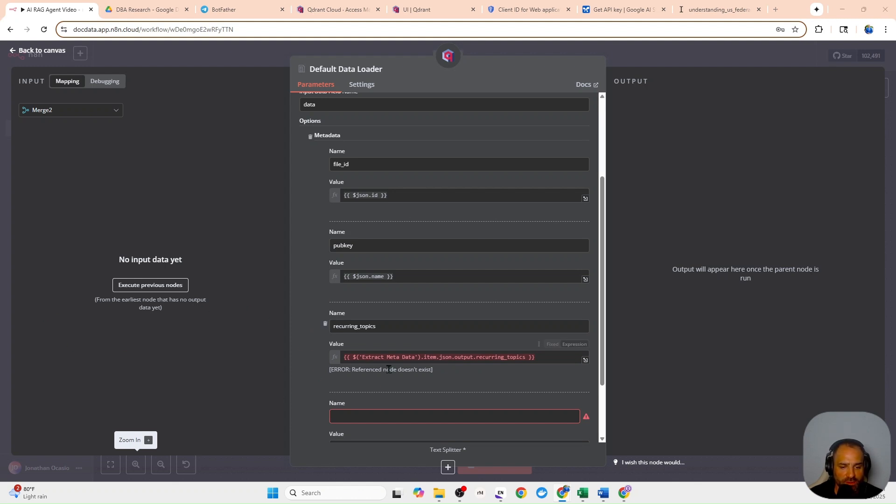
pyautogui.click(378, 416)
pyautogui.write('analytical_insights')
pyautogui.scroll(-2, 443, 359)
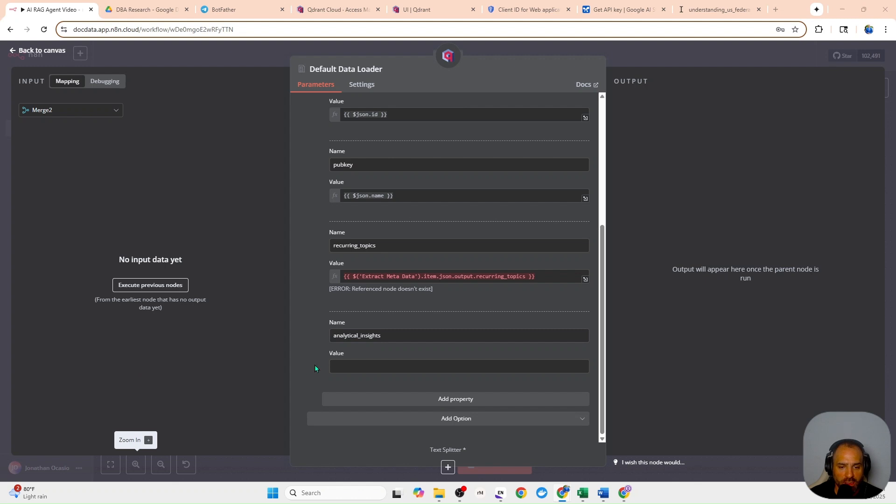
pyautogui.click(340, 367)
pyautogui.write("{{ $('Extract Meta Data').item.json.output.analytical_insights }}")
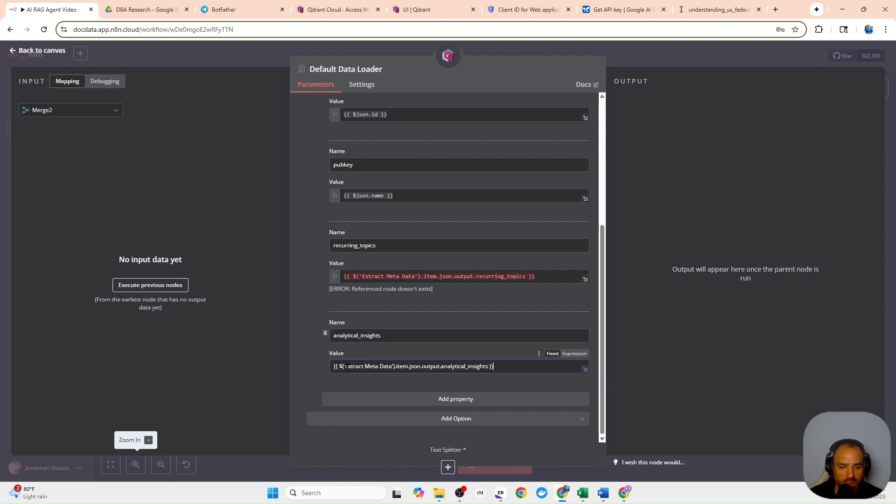
pyautogui.click(585, 355)
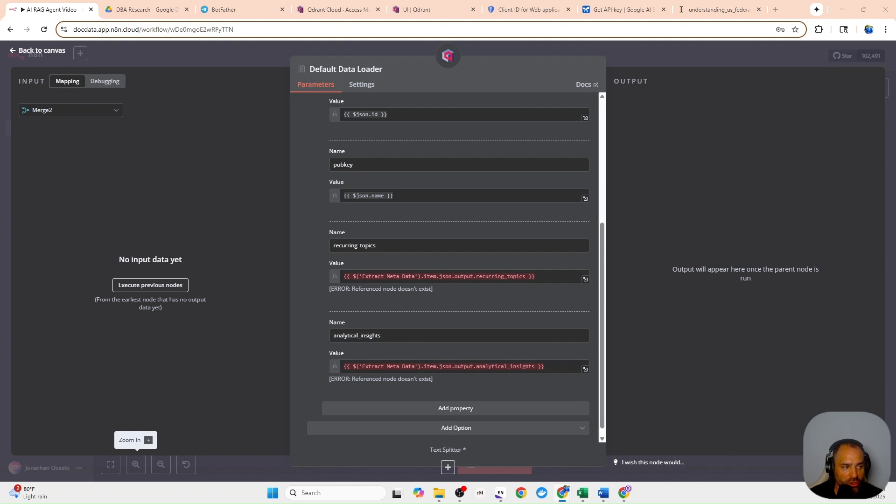
# Add a conclusion metadata property with the fixed value {{ $('Extract Meta Data').item.json.output.conclusion }}.
pyautogui.click(394, 408)
pyautogui.write('conclusion')
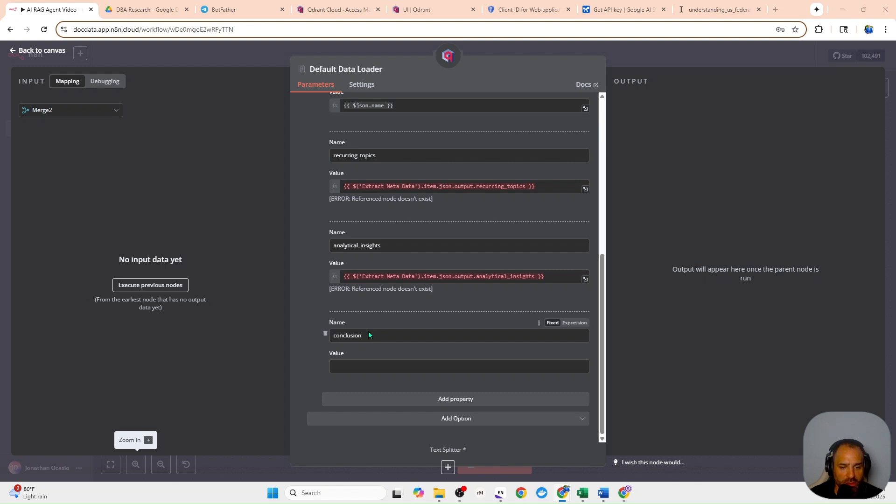
pyautogui.click(364, 367)
pyautogui.write("{{ $('Extract Meta Data').item.json.output.conclusion }}")
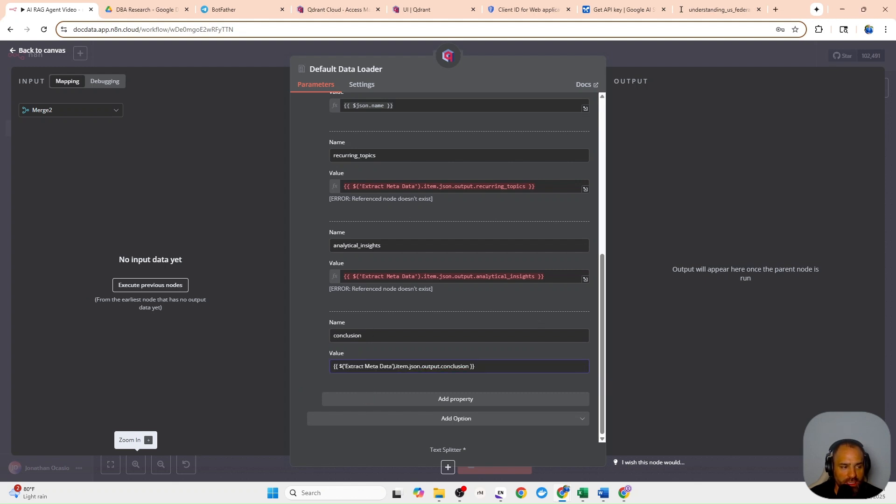
# Add a keywords metadata property with the fixed value {{ $('Extract Meta Data').item.json.output.keywords }} and return to the canvas.
pyautogui.click(370, 399)
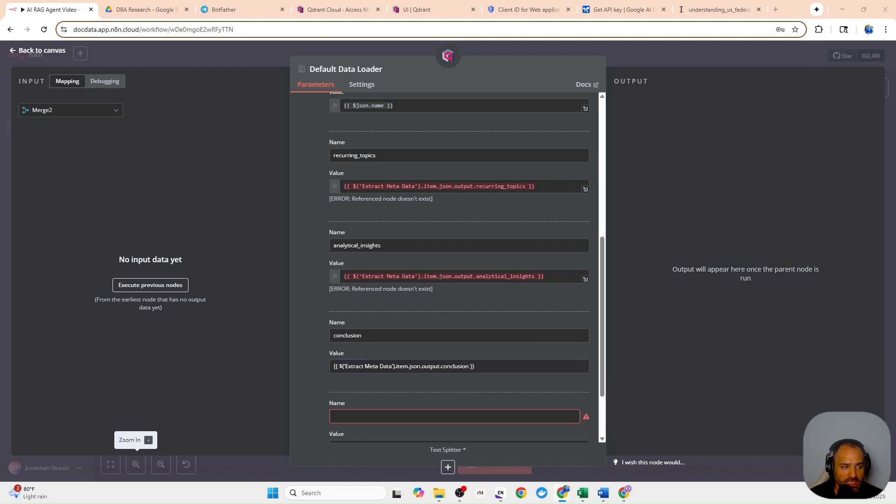
pyautogui.click(355, 417)
pyautogui.write('keywords')
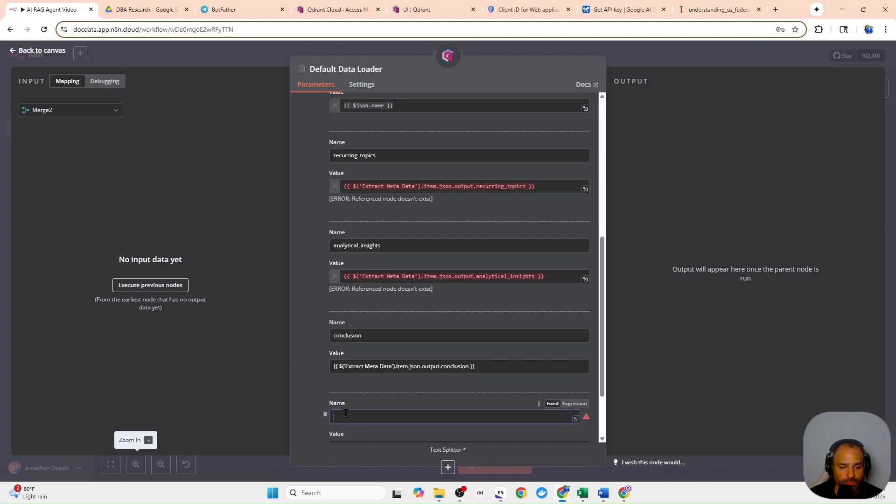
pyautogui.hotkey('alt', 'Tab')
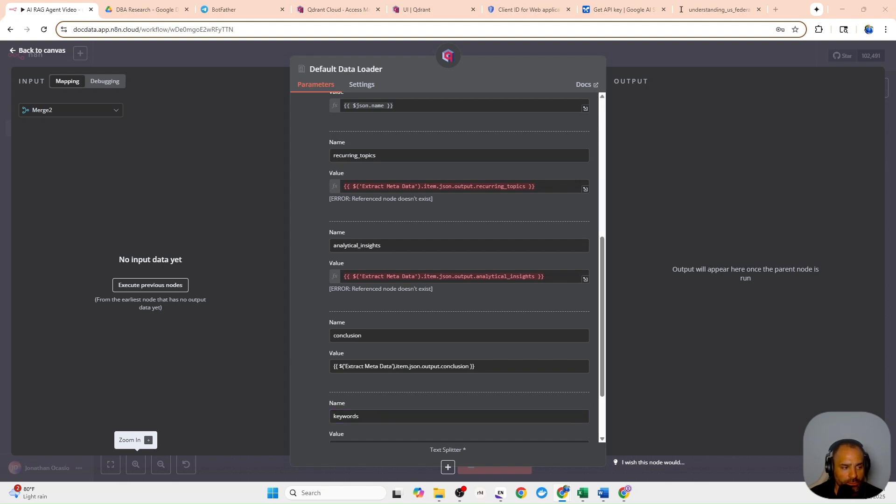
pyautogui.scroll(-3, 352, 369)
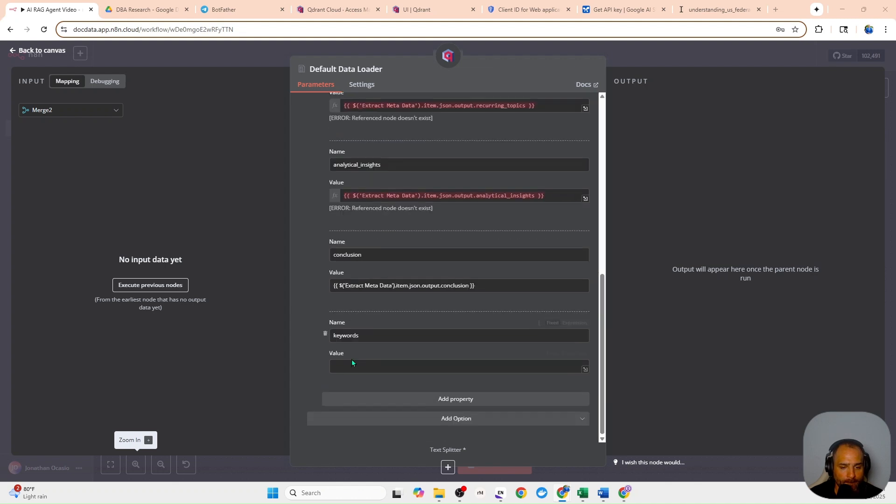
pyautogui.click(353, 369)
pyautogui.write("{{ $('Extract Meta Data').item.json.output.keywords }}")
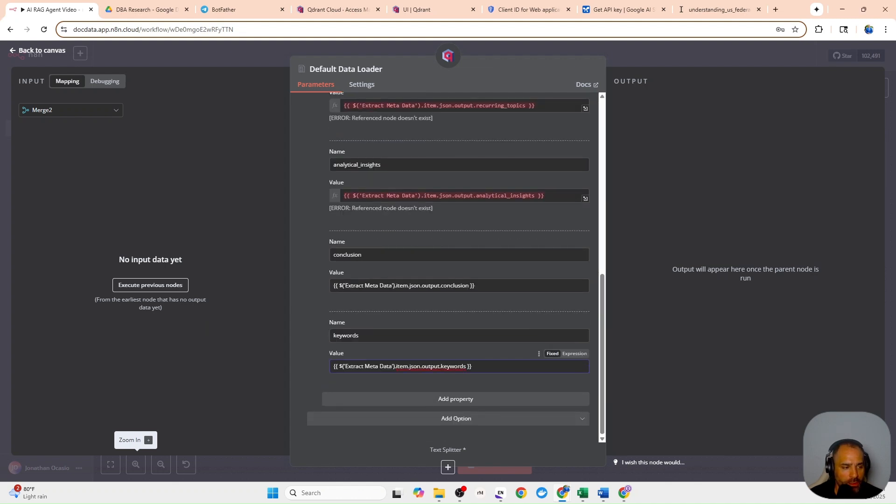
pyautogui.click(282, 54)
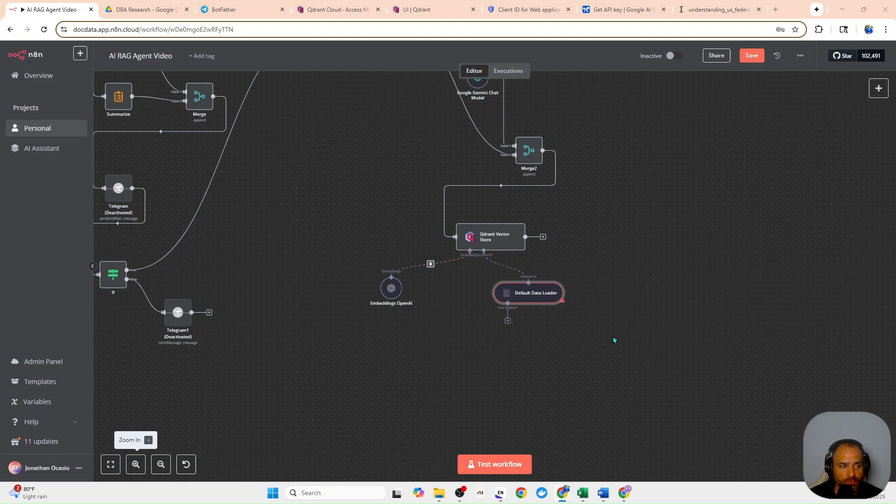
# Attach a Token Splitter to the Default Data Loader's text splitter input and set its chunk overlap to 100.
pyautogui.click(507, 320)
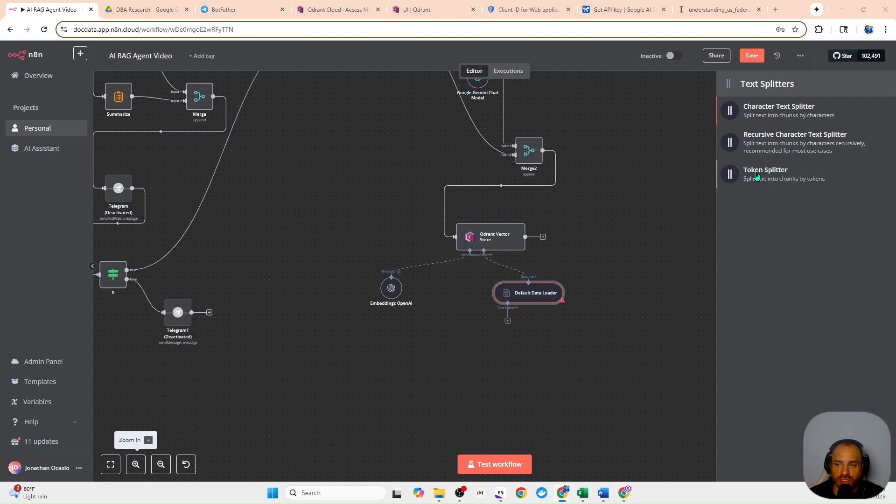
pyautogui.moveTo(757, 176); pyautogui.dragTo(532, 283)
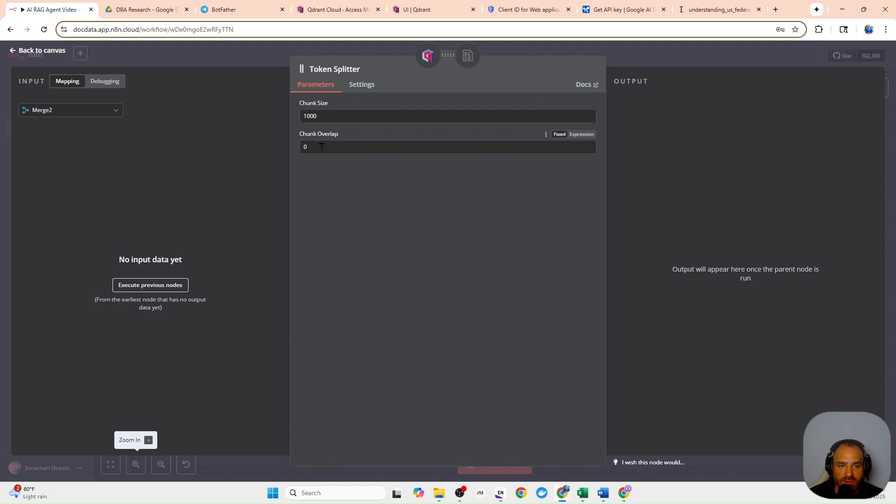
pyautogui.press('BackSpace')
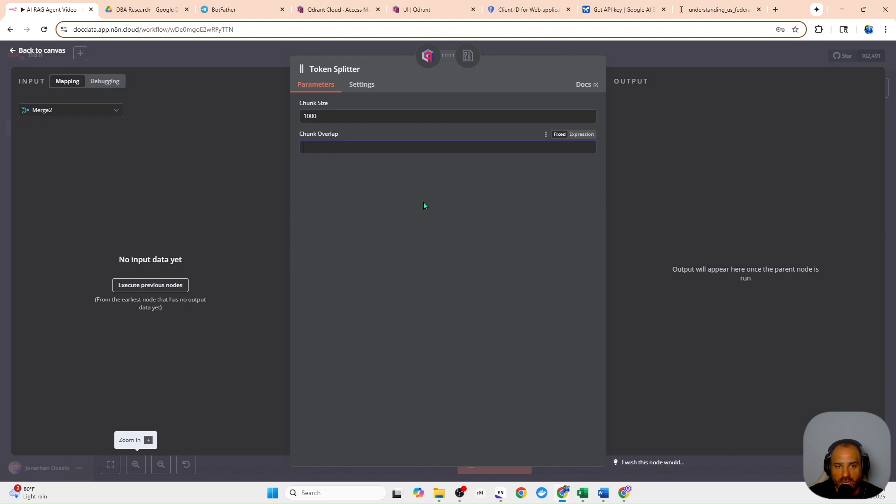
pyautogui.write('100')
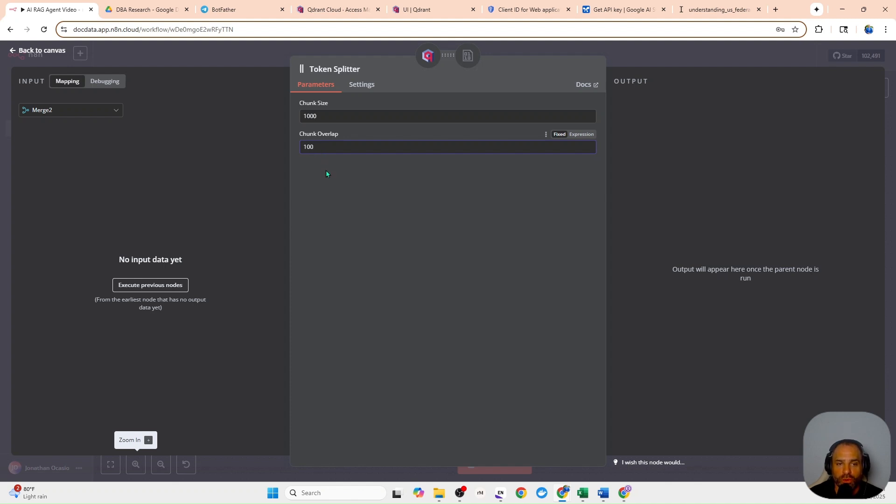
pyautogui.click(267, 65)
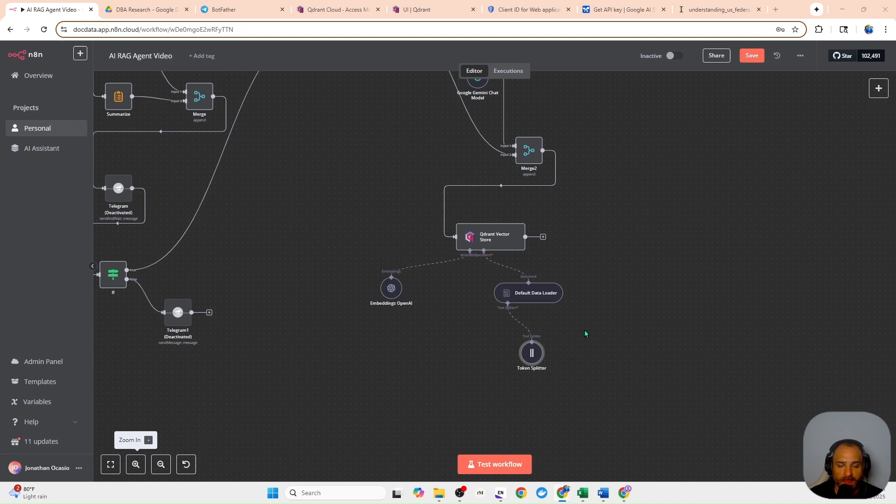
# Add a Wait node after the Qdrant Vector Store, keeping its time interval of 5 seconds.
pyautogui.click(543, 237)
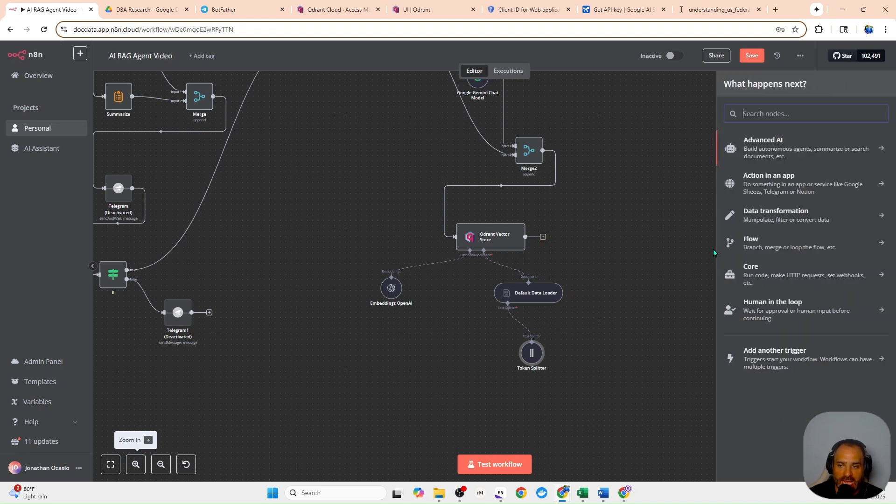
pyautogui.write('wai')
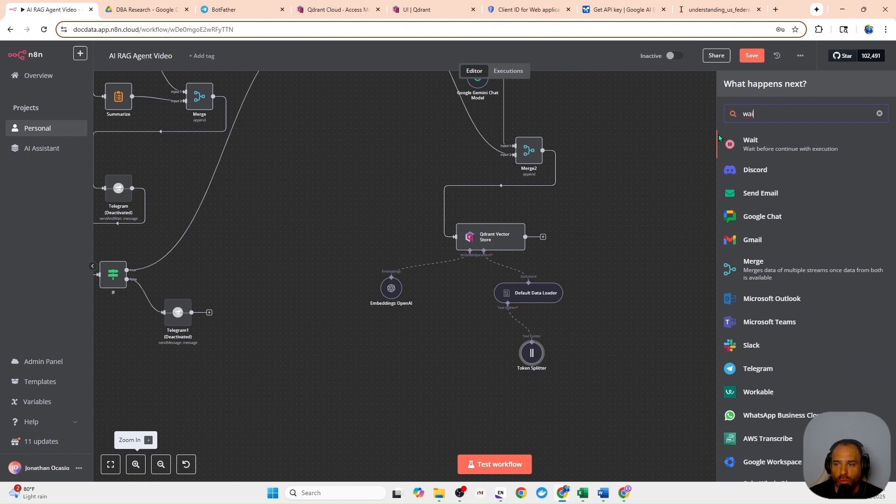
pyautogui.click(753, 140)
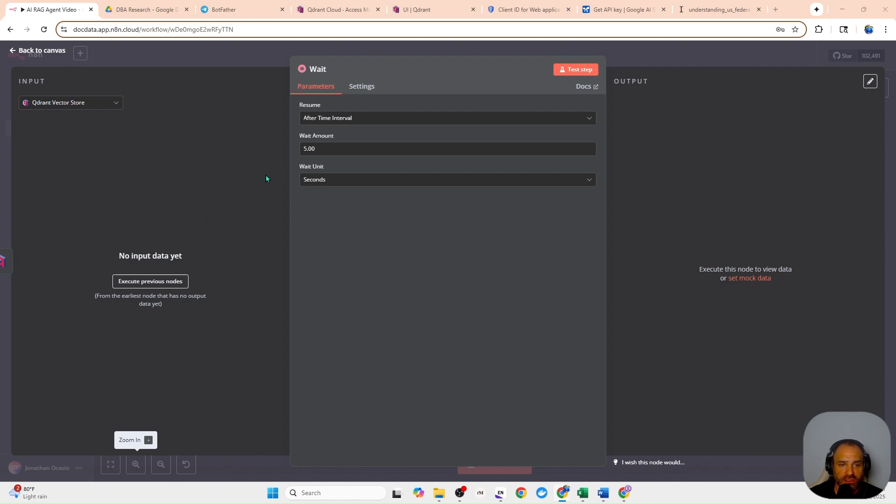
pyautogui.click(247, 54)
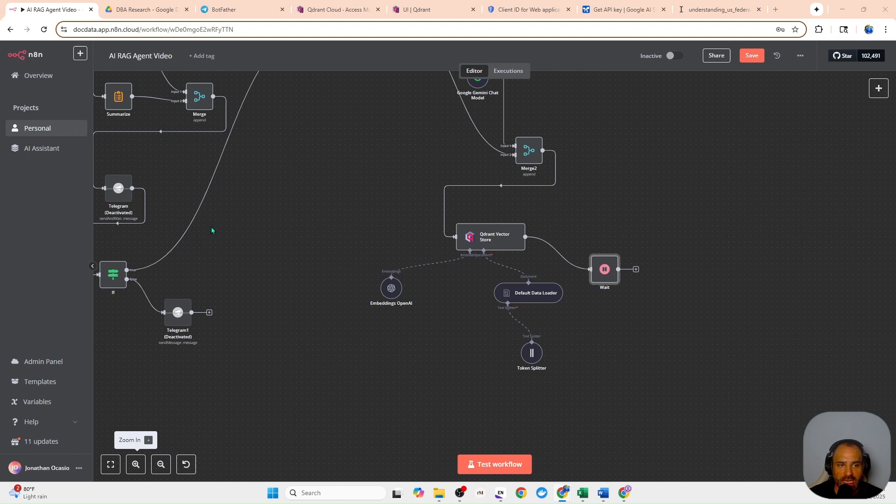
pyautogui.click(161, 464)
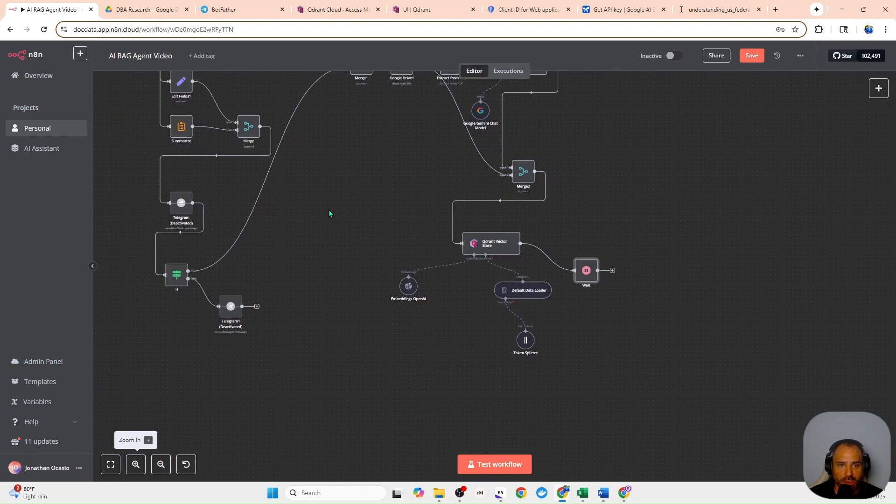
# Insert a Loop Over Items node between Merge1 and Google Drive1, keeping batch size 1, and line it up with them.
pyautogui.moveTo(330, 213); pyautogui.dragTo(330, 257)
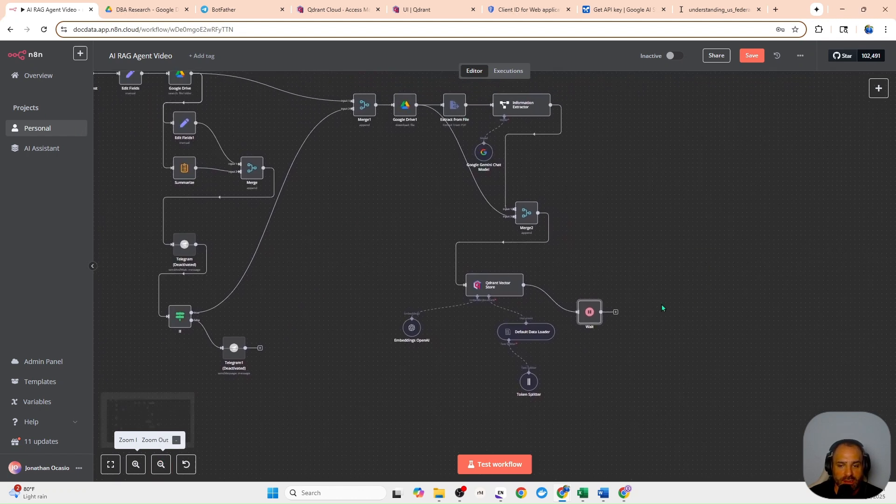
pyautogui.moveTo(616, 314); pyautogui.dragTo(328, 105)
pyautogui.click(654, 124)
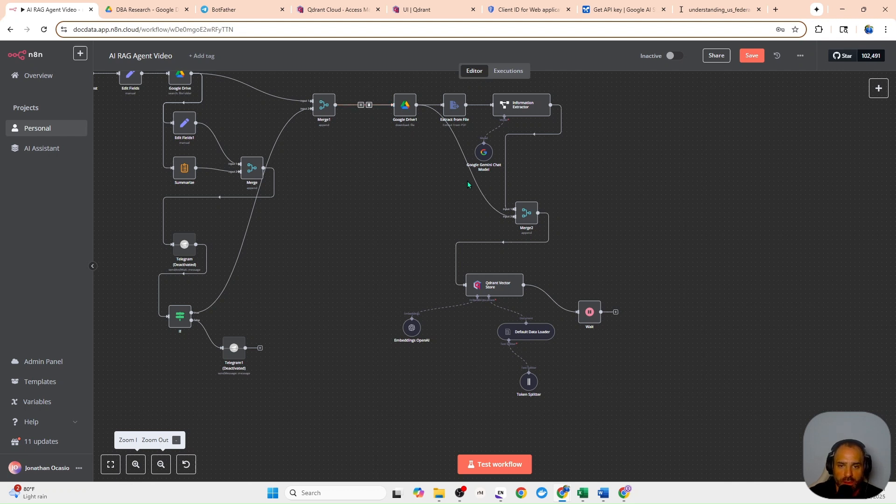
pyautogui.click(360, 105)
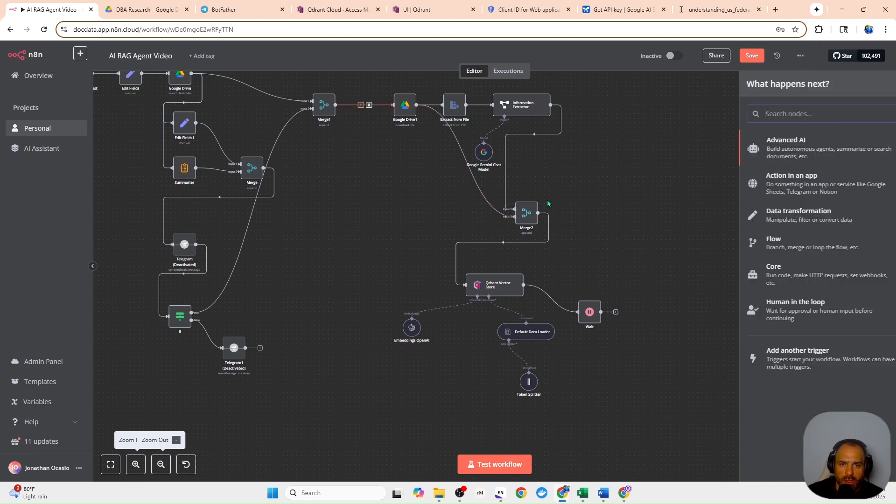
pyautogui.write('loop')
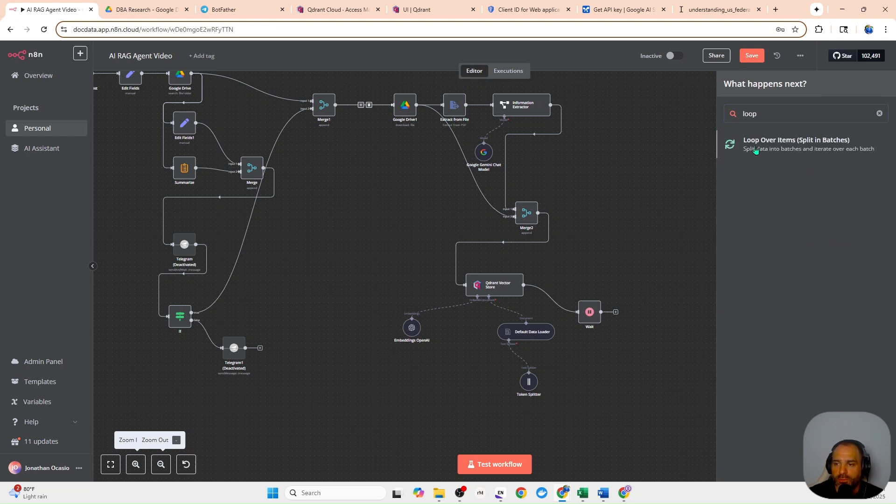
pyautogui.click(748, 149)
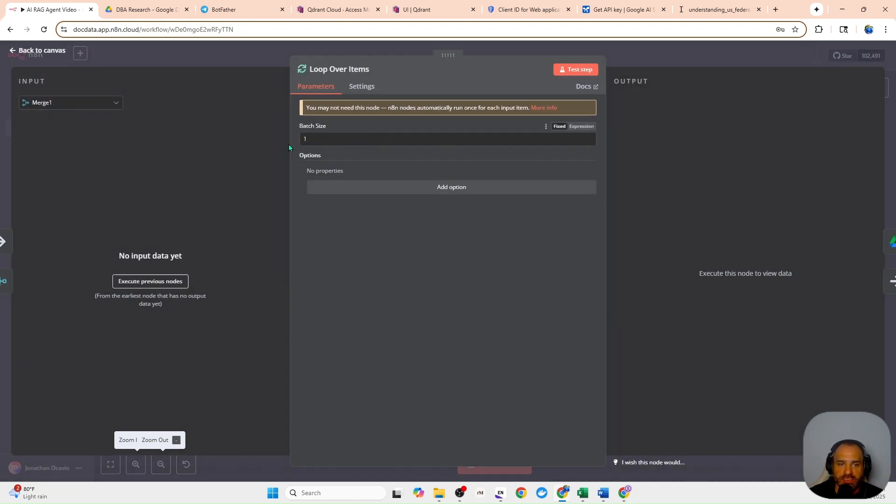
pyautogui.click(280, 68)
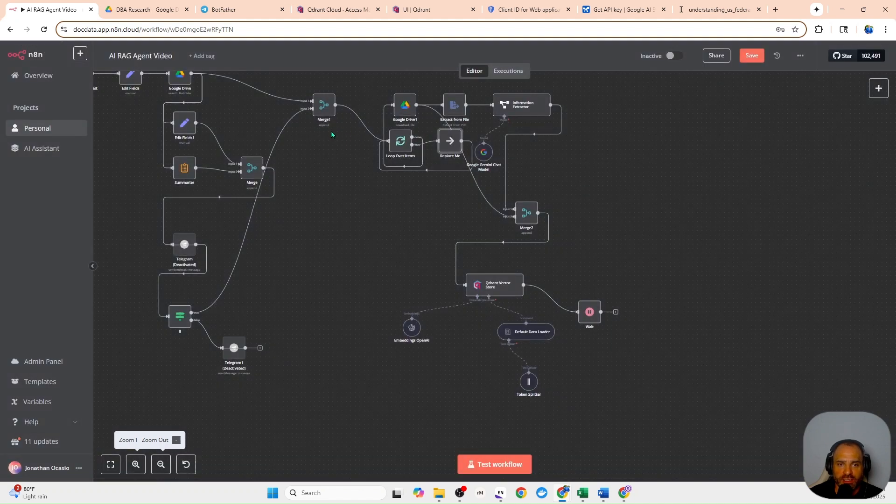
pyautogui.moveTo(398, 139); pyautogui.dragTo(361, 103)
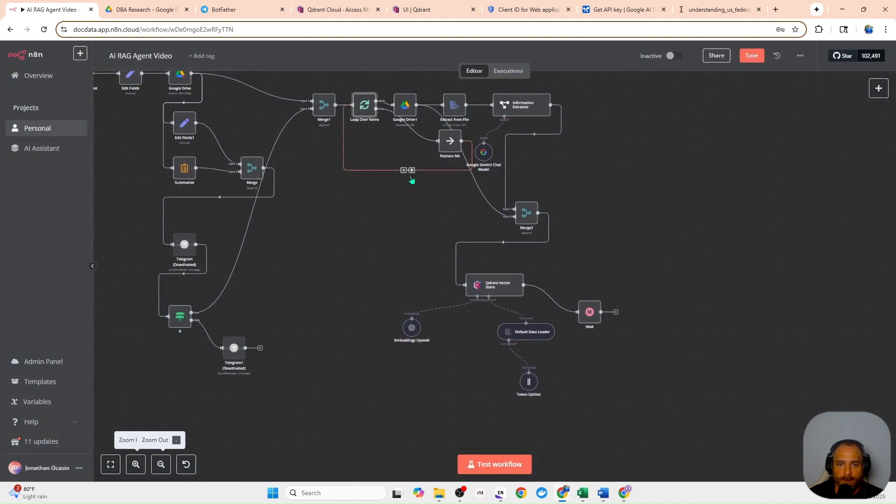
# Remove the Replace Me placeholder and rewire Loop Over Items so its loop output alone feeds Google Drive1.
pyautogui.moveTo(445, 144); pyautogui.dragTo(439, 149)
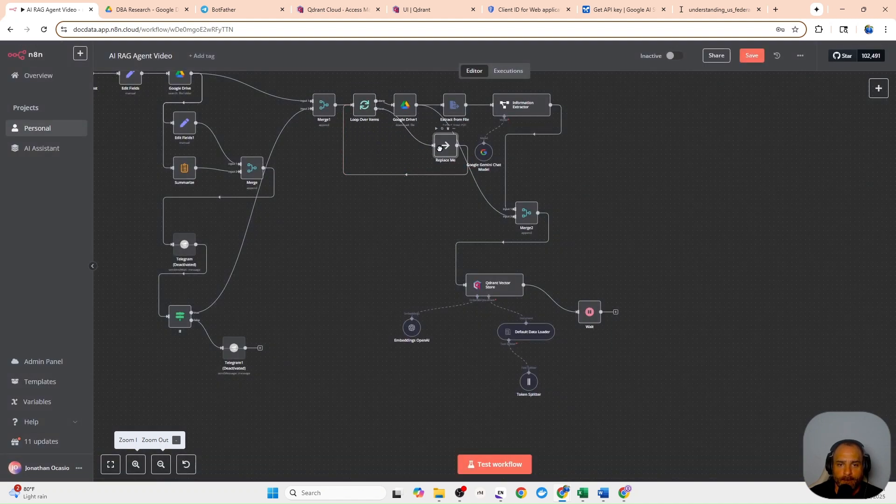
pyautogui.click(410, 180)
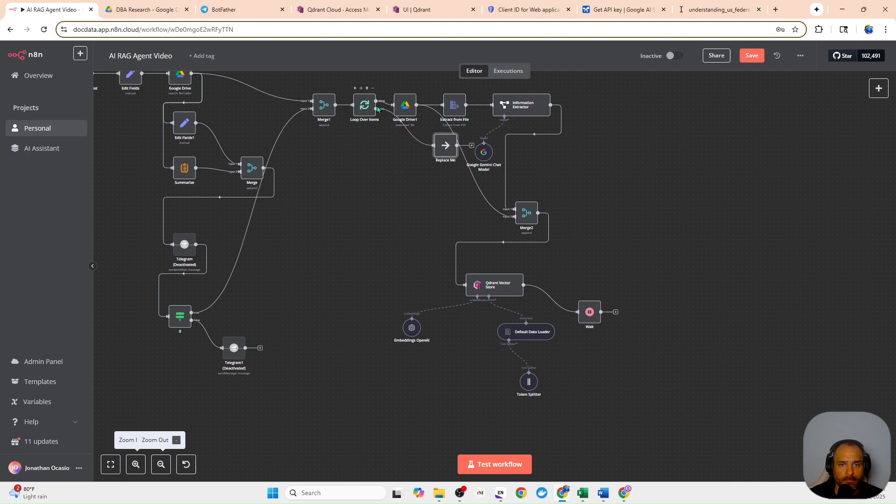
pyautogui.moveTo(373, 111); pyautogui.dragTo(369, 110)
pyautogui.moveTo(441, 152); pyautogui.dragTo(406, 184)
pyautogui.click(412, 161)
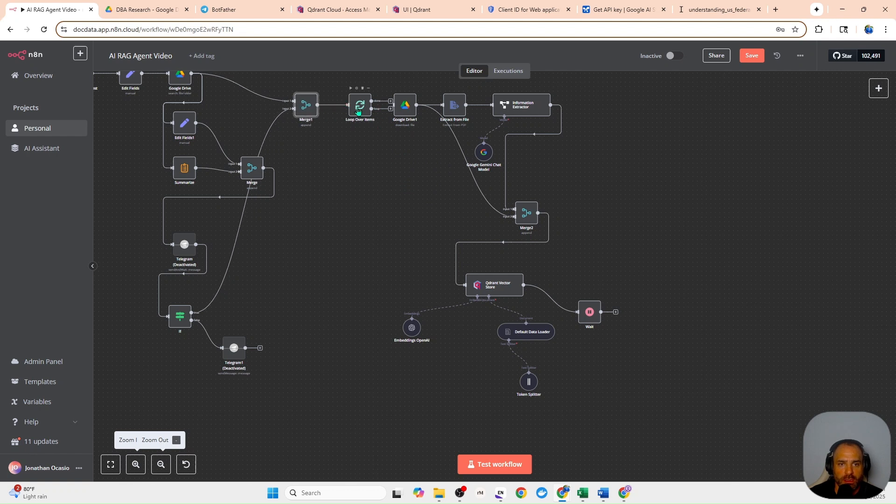
pyautogui.moveTo(358, 111); pyautogui.dragTo(394, 105)
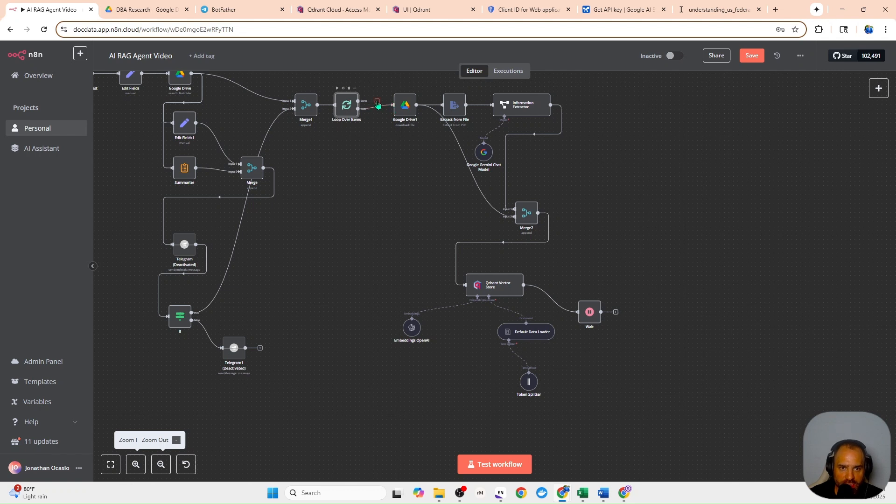
# Add a Telegram node with the send a text message action to the done output of Loop Over Items.
pyautogui.click(377, 101)
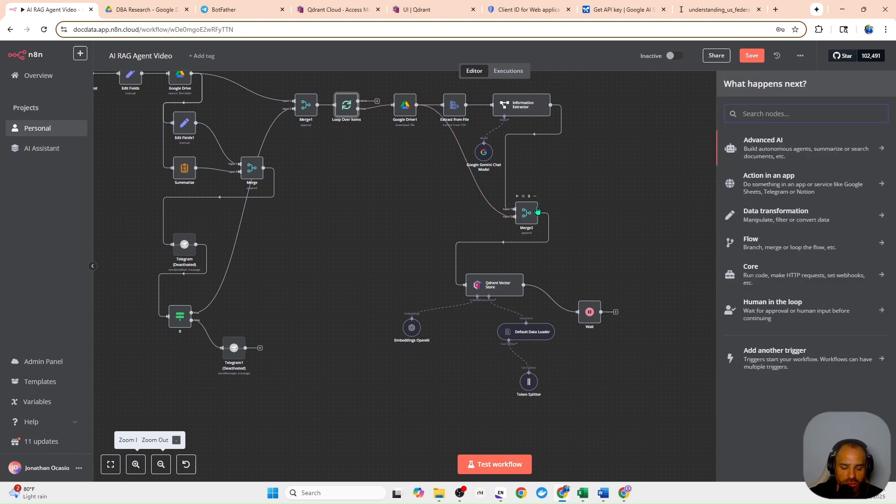
pyautogui.write('tele')
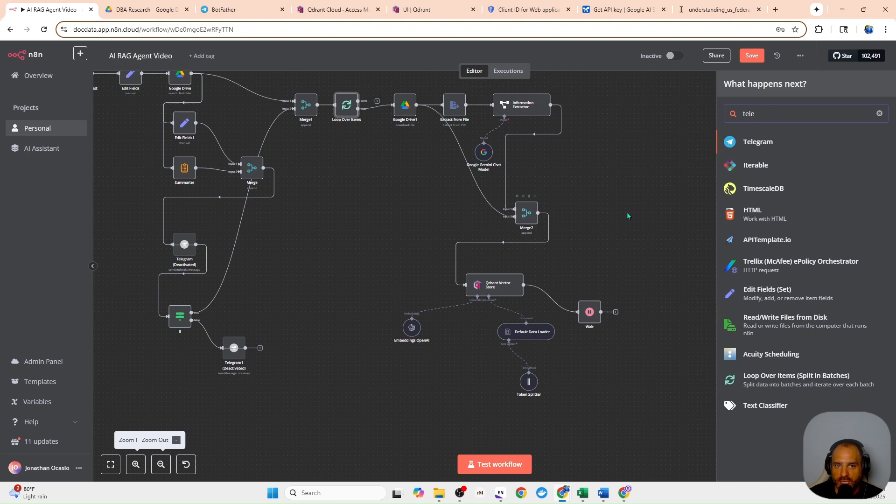
pyautogui.click(756, 147)
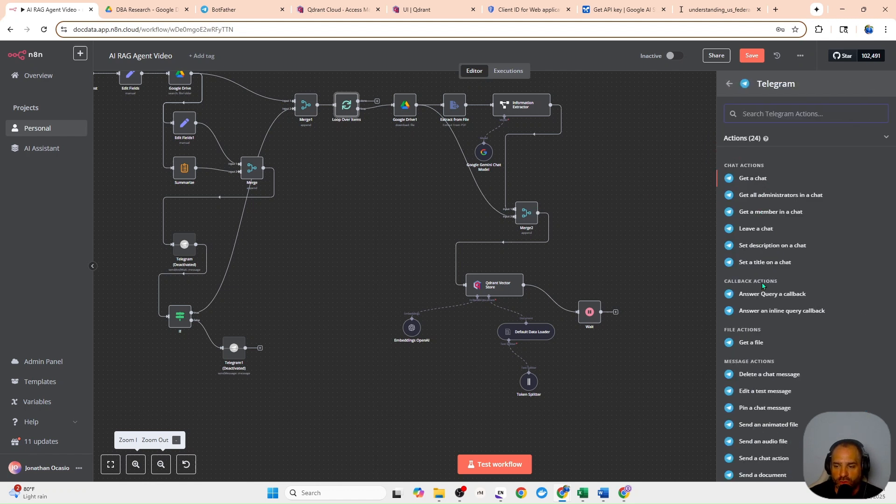
pyautogui.scroll(-5, 763, 285)
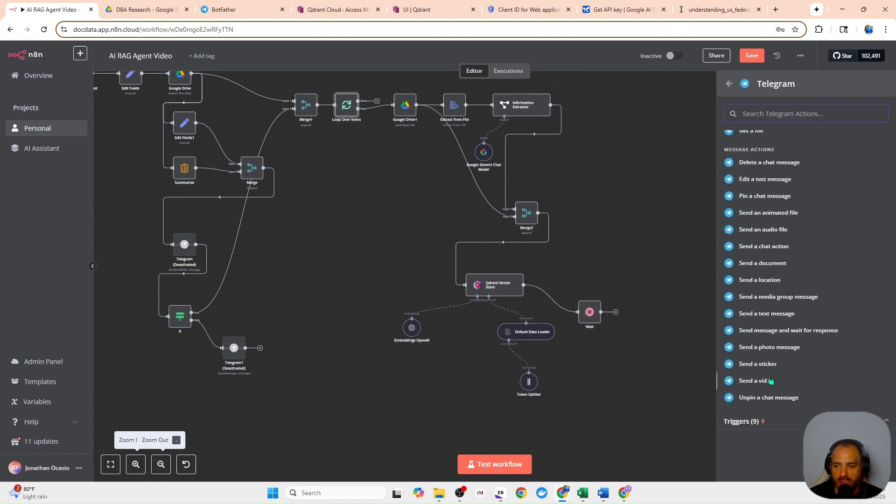
pyautogui.scroll(5, 768, 276)
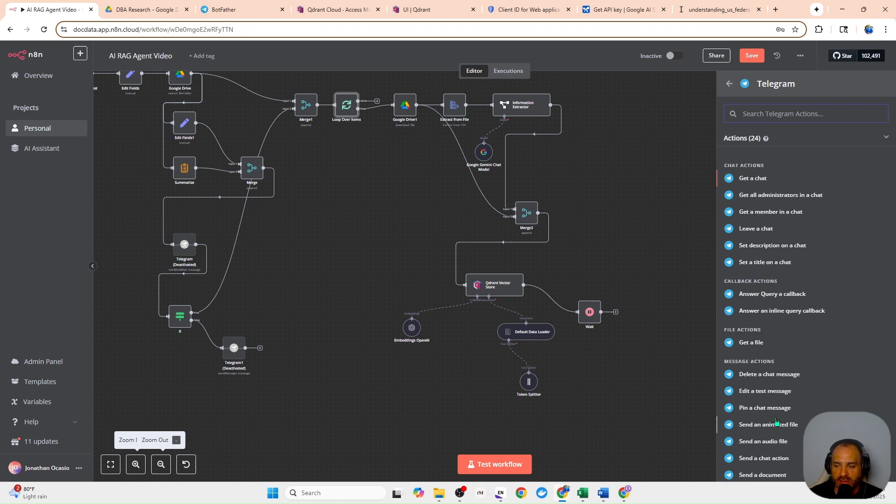
pyautogui.scroll(-5, 776, 415)
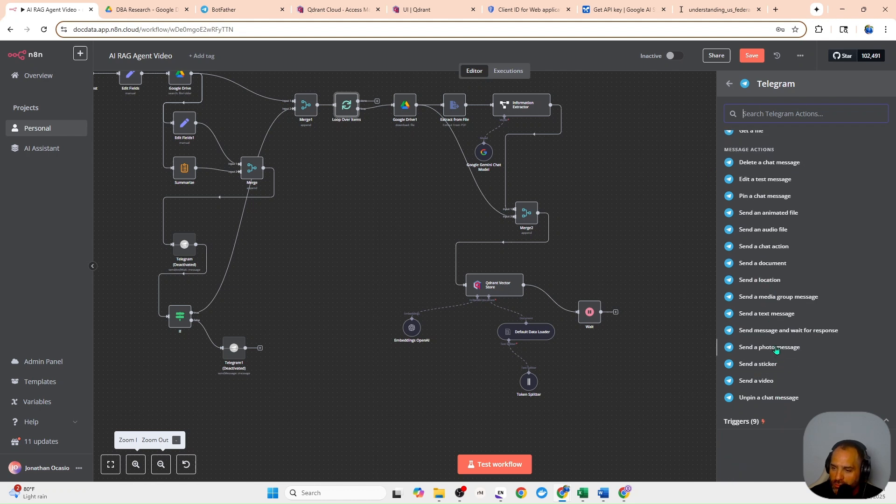
pyautogui.click(767, 313)
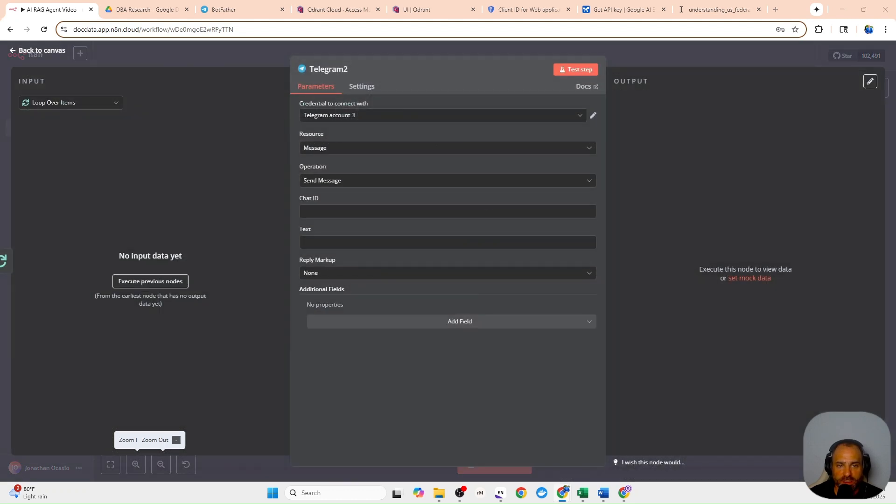
# Set the Telegram message text to "Qdrant vector store upsert completed" and deactivate the node, placed below Google Drive1.
pyautogui.click(342, 240)
pyautogui.write('Qdrant vector store upsert completed')
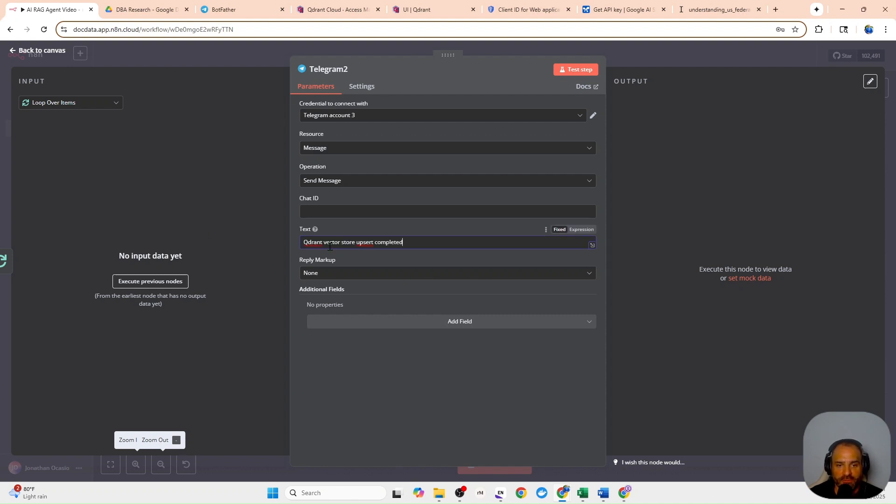
pyautogui.click(275, 54)
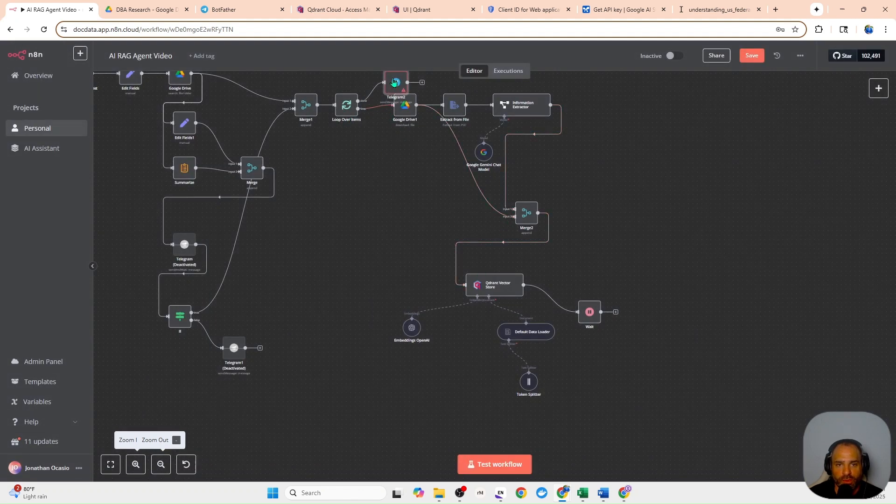
pyautogui.moveTo(395, 83); pyautogui.dragTo(409, 173)
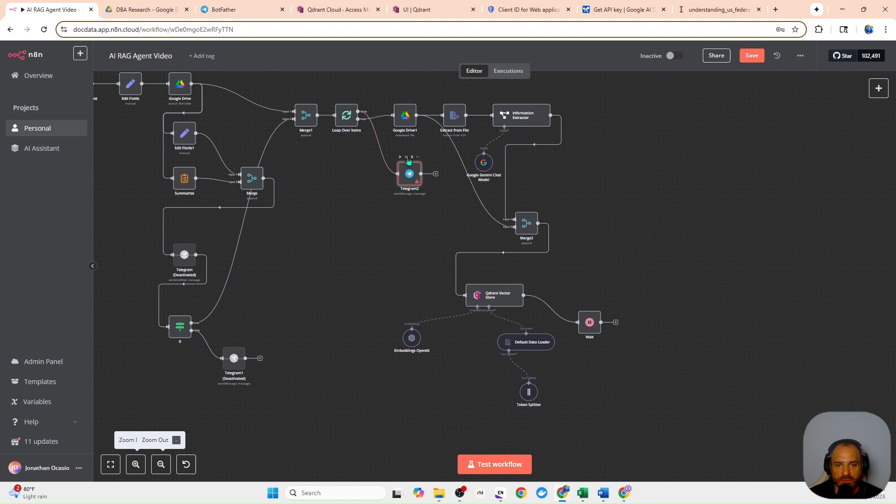
pyautogui.click(406, 157)
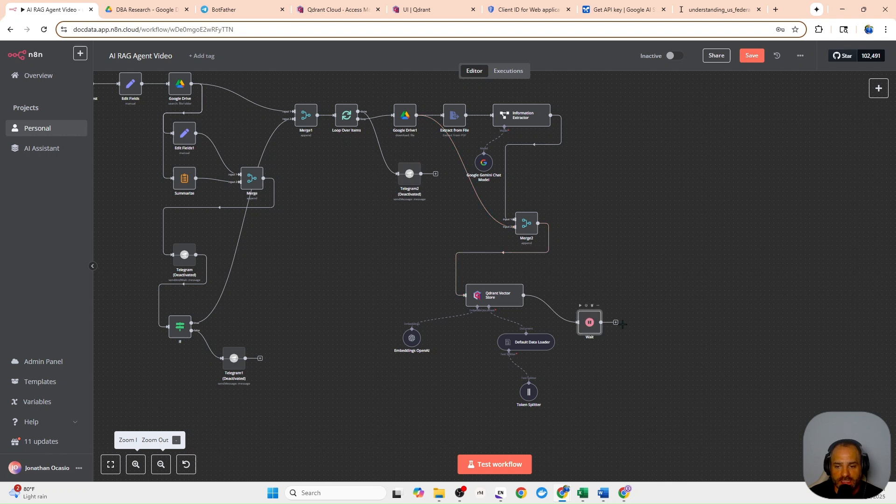
# Connect the Wait node's output back to Loop Over Items and move the Merge2, Qdrant and sub-nodes up inside the return connection.
pyautogui.moveTo(601, 322); pyautogui.dragTo(335, 115)
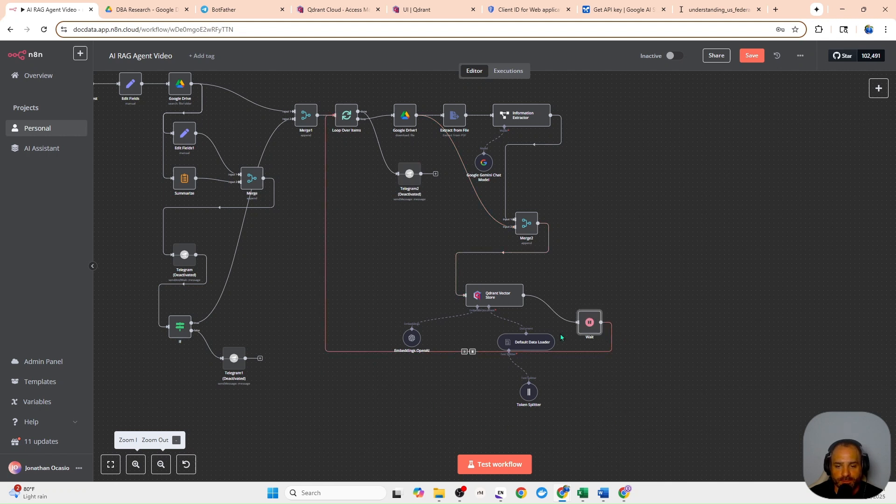
pyautogui.moveTo(526, 342); pyautogui.dragTo(521, 329)
pyautogui.moveTo(475, 297); pyautogui.dragTo(470, 271)
pyautogui.moveTo(522, 225); pyautogui.dragTo(517, 202)
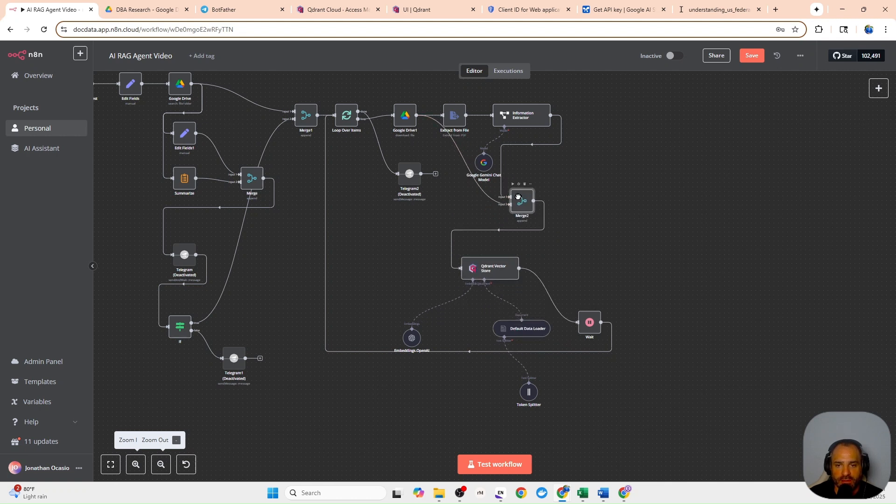
pyautogui.moveTo(487, 270); pyautogui.dragTo(488, 257)
pyautogui.moveTo(412, 323); pyautogui.dragTo(407, 292)
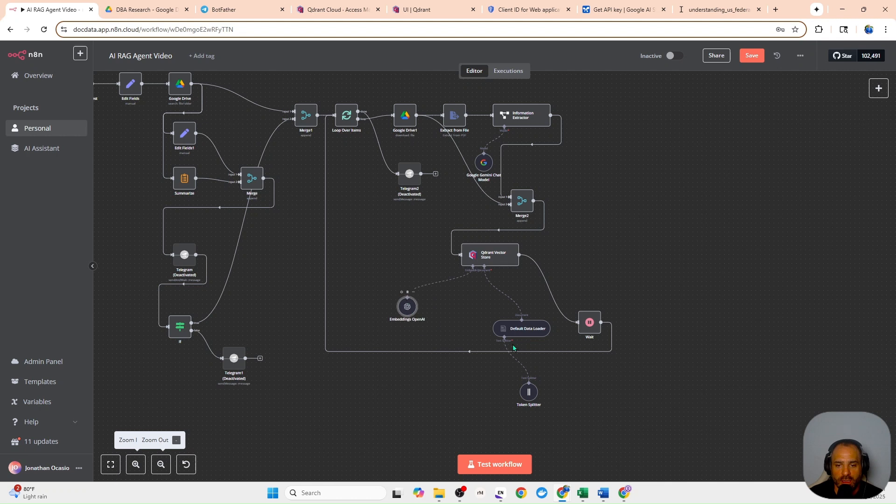
pyautogui.moveTo(522, 329); pyautogui.dragTo(512, 293)
pyautogui.moveTo(529, 393); pyautogui.dragTo(493, 330)
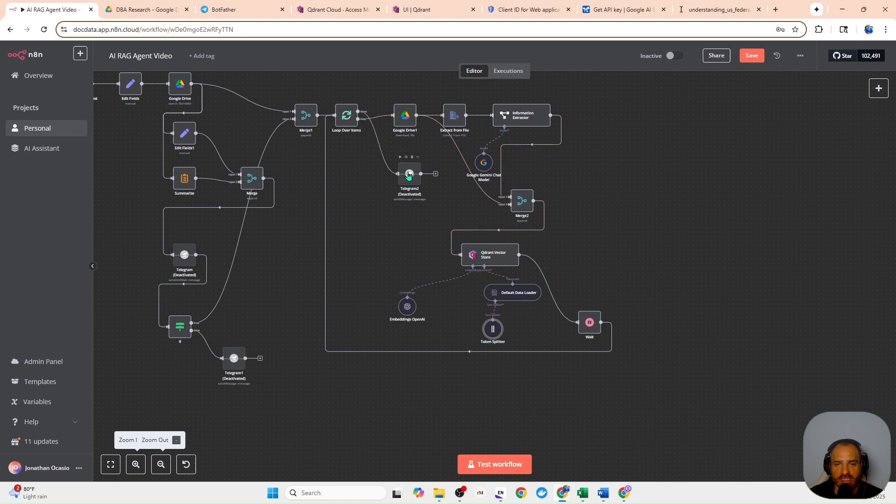
# Add an on chat message trigger in the empty canvas area beside the ingestion flow, keeping its default settings.
pyautogui.click(685, 212)
pyautogui.moveTo(690, 208); pyautogui.dragTo(738, 272)
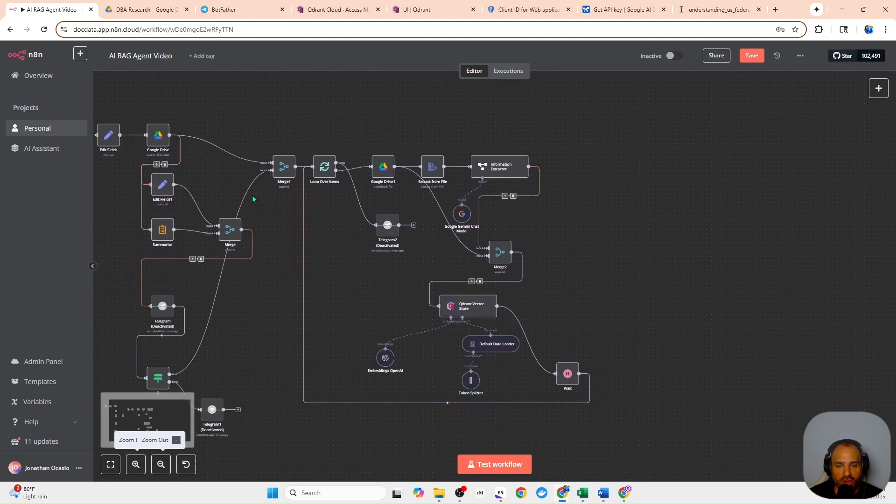
pyautogui.moveTo(630, 295); pyautogui.dragTo(438, 284)
pyautogui.moveTo(613, 253); pyautogui.dragTo(537, 256)
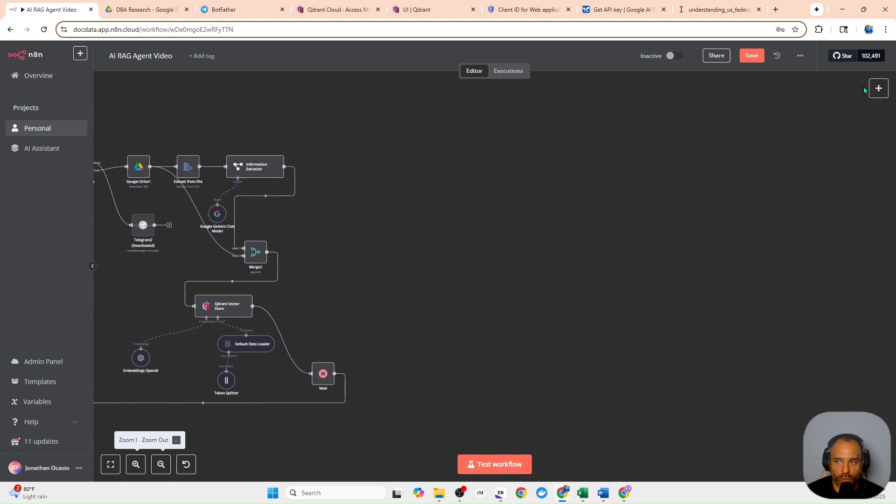
pyautogui.click(879, 88)
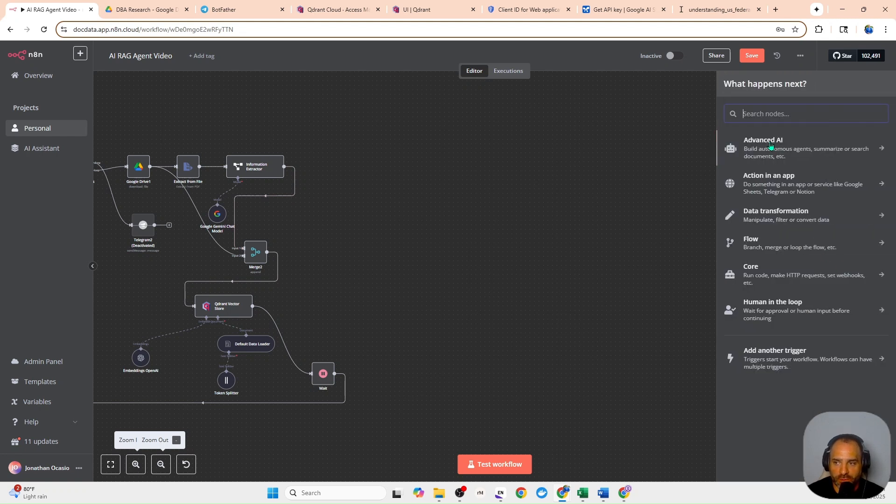
pyautogui.click(764, 352)
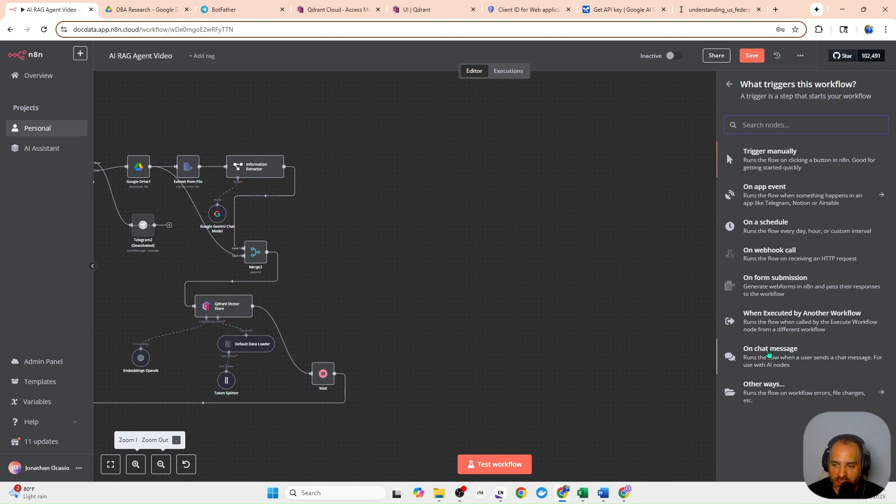
pyautogui.click(514, 249)
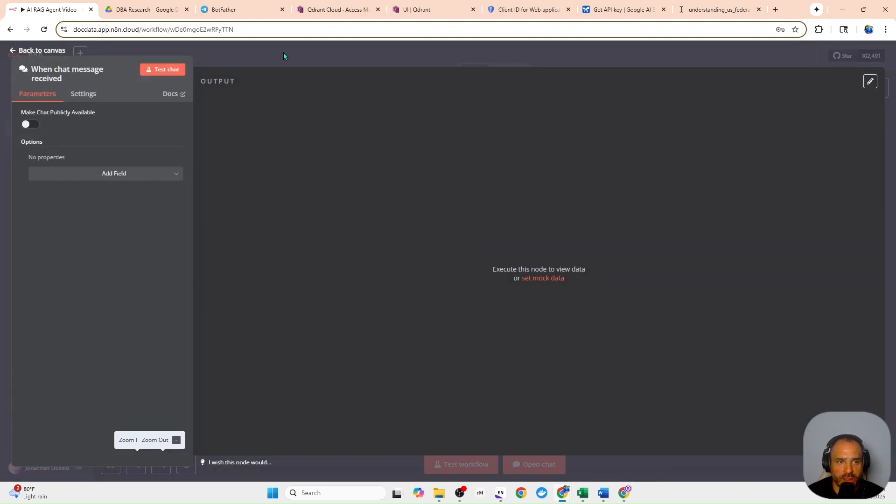
pyautogui.click(284, 56)
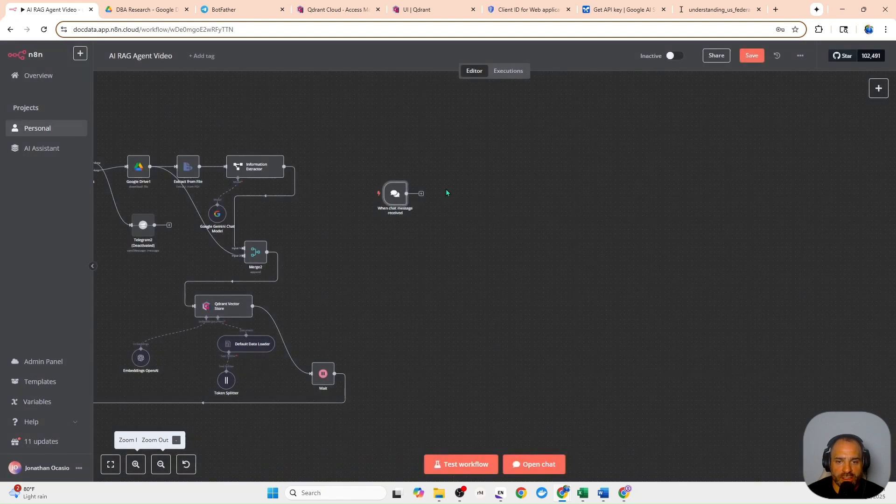
# Add an AI Agent node after the chat message trigger.
pyautogui.click(421, 193)
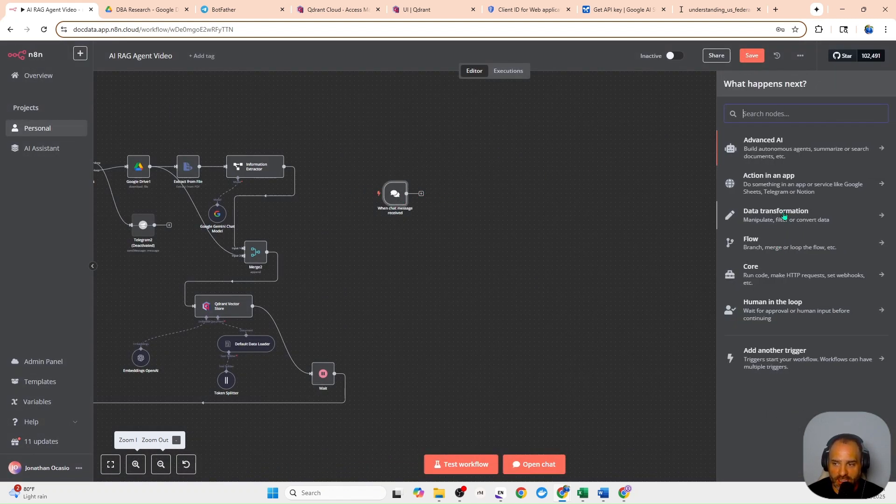
pyautogui.click(780, 145)
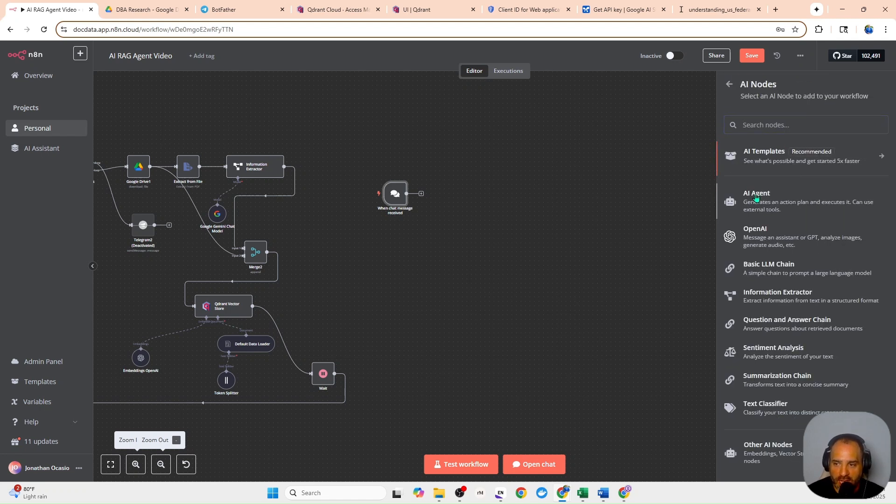
pyautogui.moveTo(756, 198); pyautogui.dragTo(461, 220)
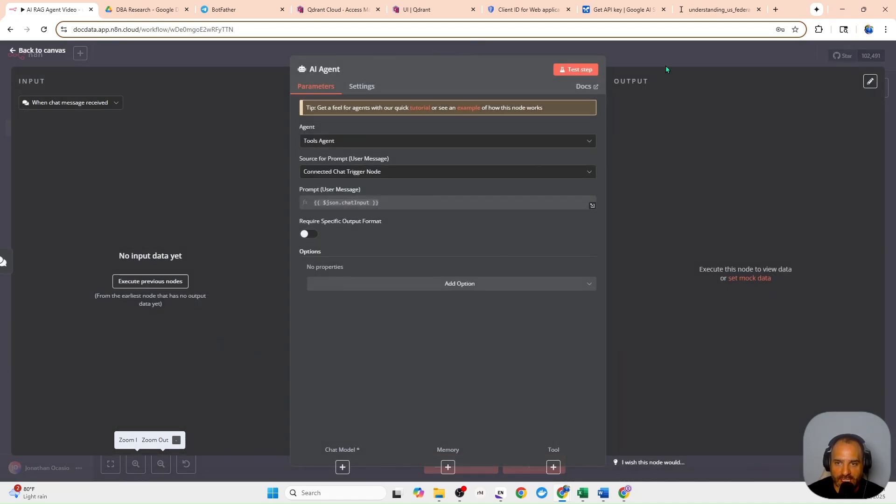
# Attach an OpenAI Chat Model to the AI Agent as its language model.
pyautogui.press('Escape')
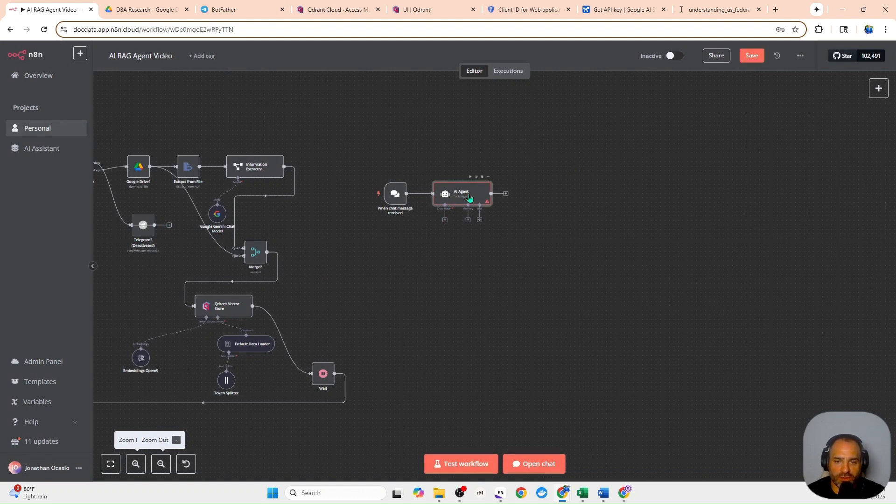
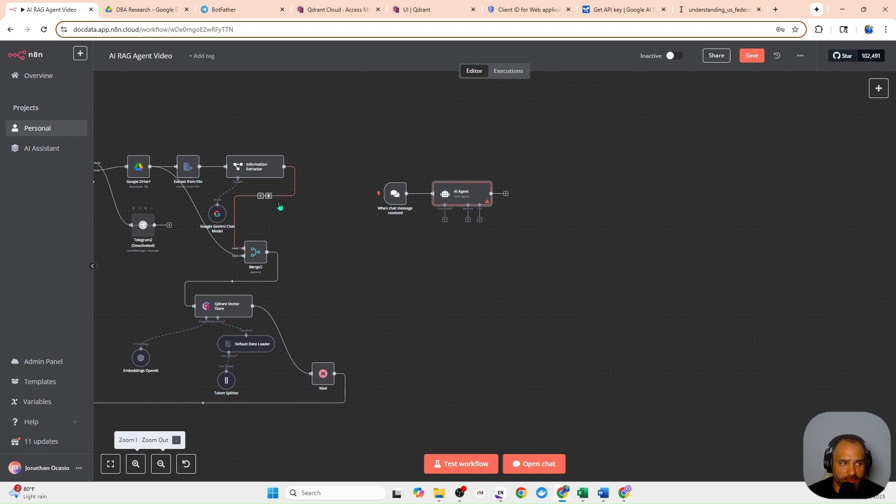
pyautogui.click(445, 219)
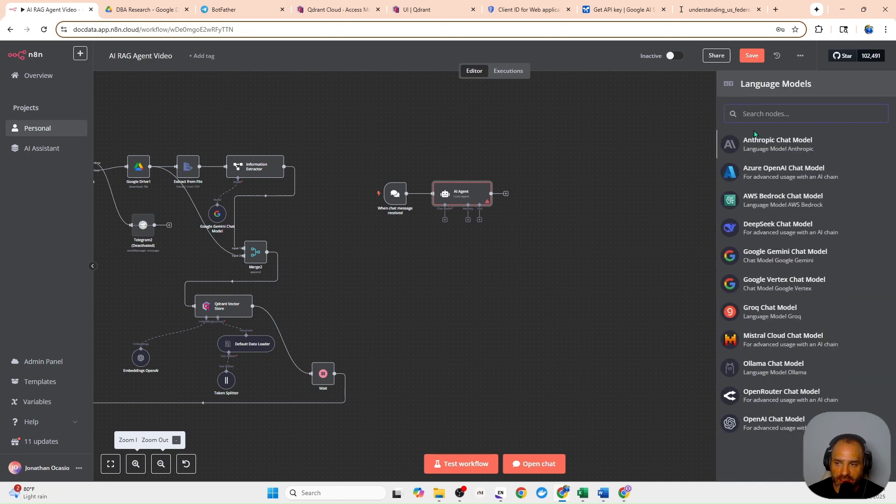
pyautogui.click(778, 428)
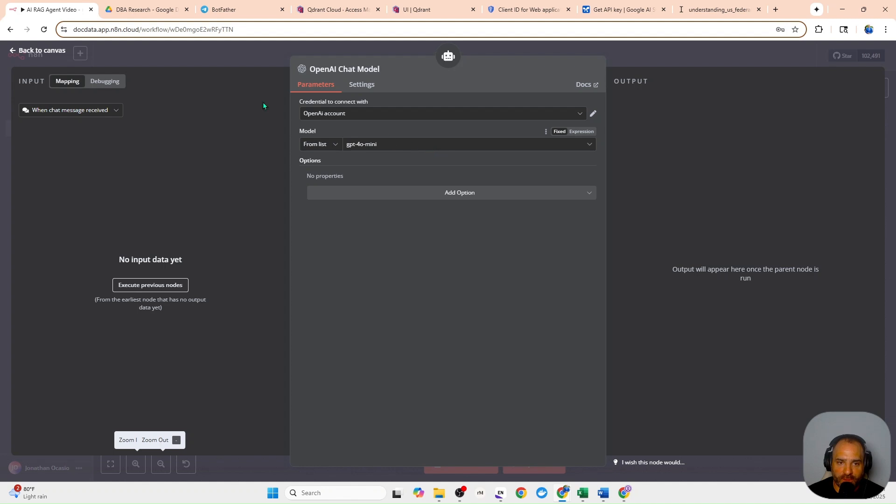
pyautogui.click(322, 117)
pyautogui.click(329, 160)
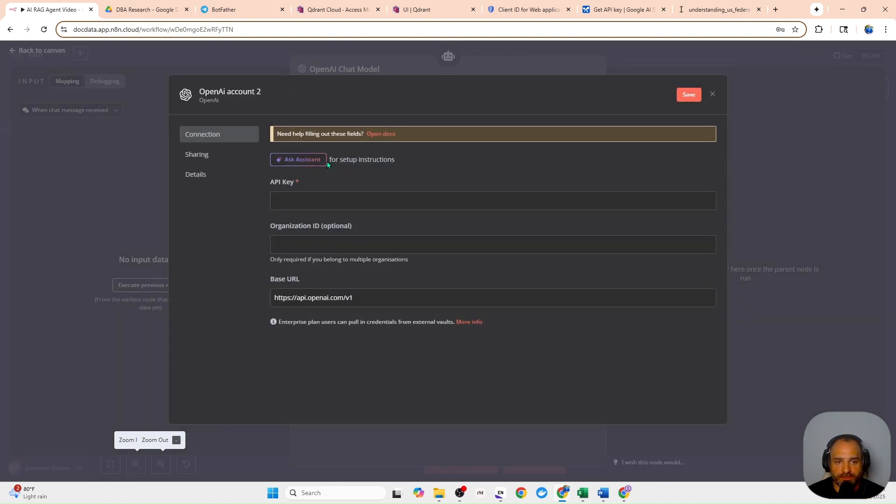
pyautogui.hotkey('ctrl', 'v')
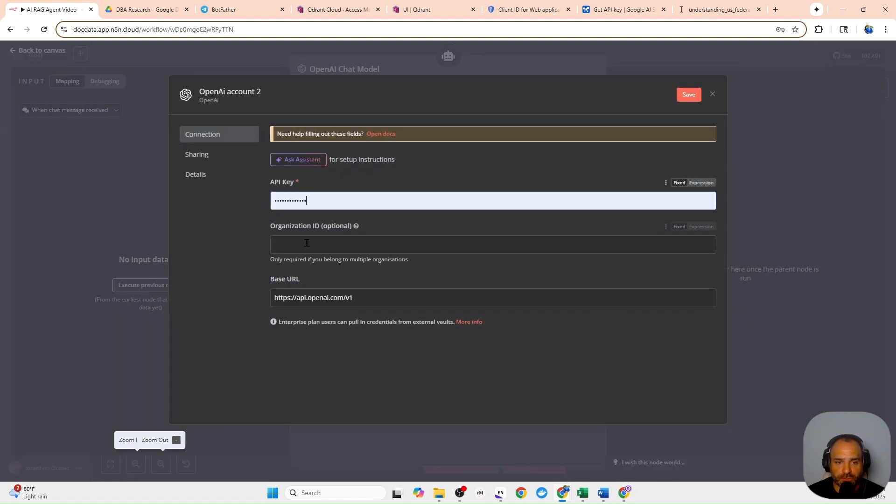
pyautogui.click(713, 95)
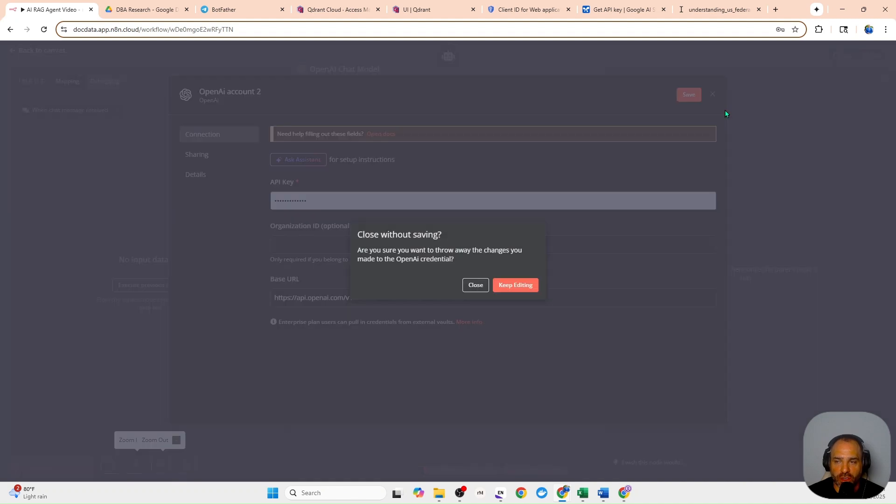
pyautogui.click(476, 286)
# Keep the chat model's default settings and place the OpenAI Chat Model node below the chat message trigger.
pyautogui.click(263, 61)
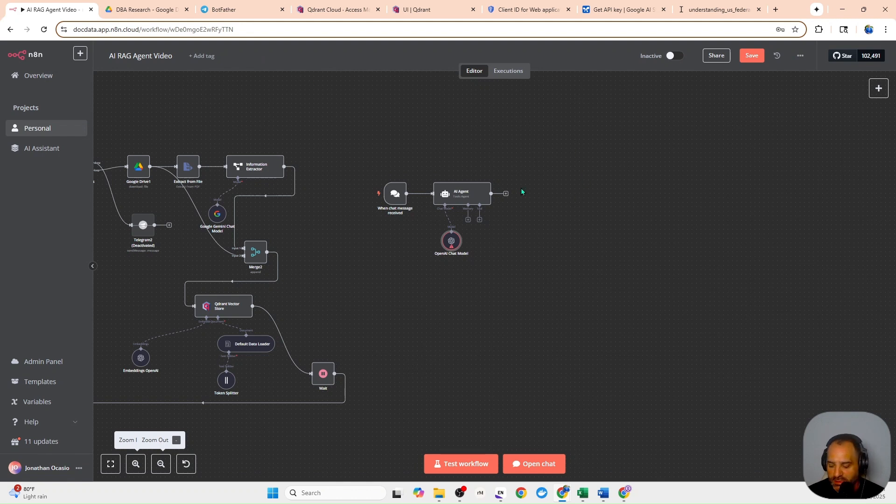
pyautogui.moveTo(453, 247); pyautogui.dragTo(381, 247)
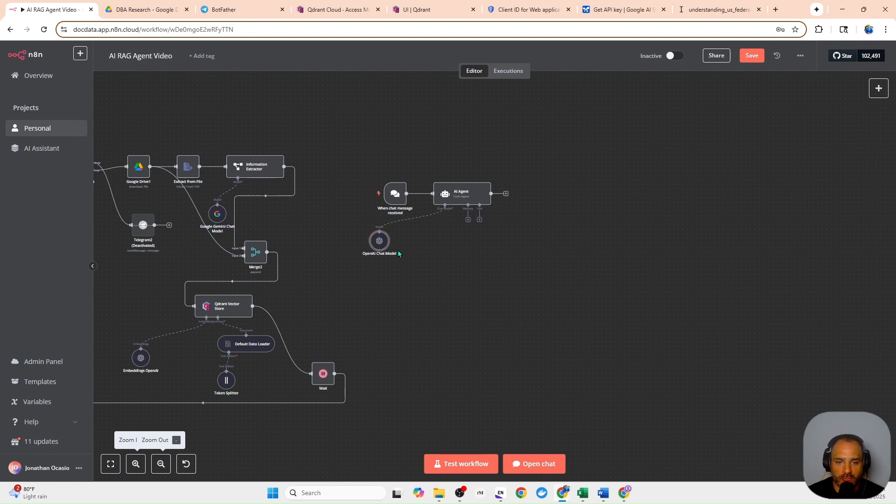
# Add Window Buffer Memory to the AI Agent with a context window length of 10 and place it beside the OpenAI Chat Model.
pyautogui.click(468, 219)
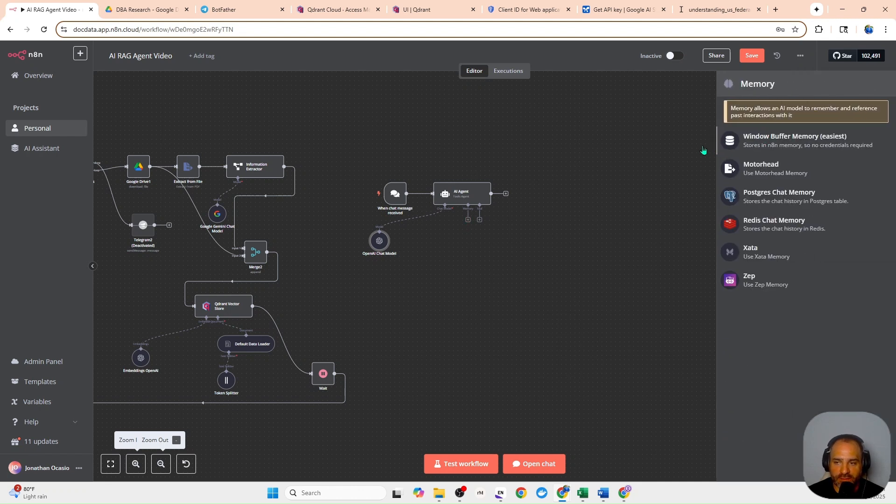
pyautogui.click(756, 142)
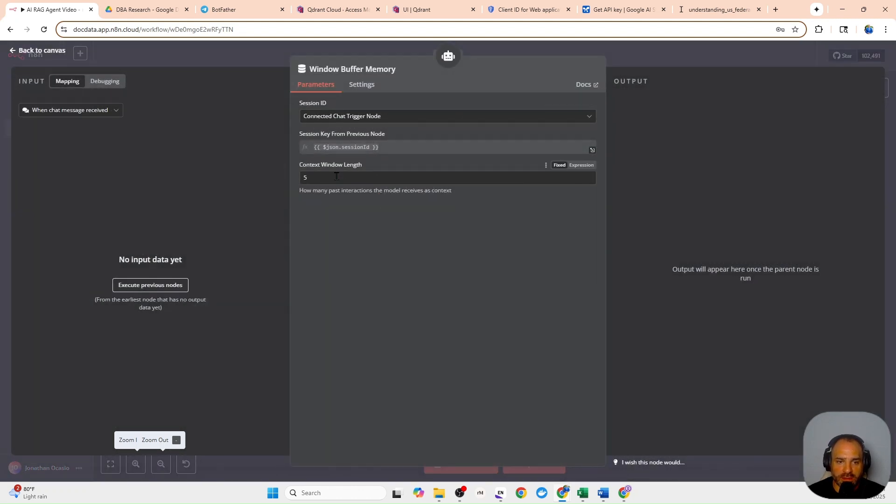
pyautogui.press('BackSpace')
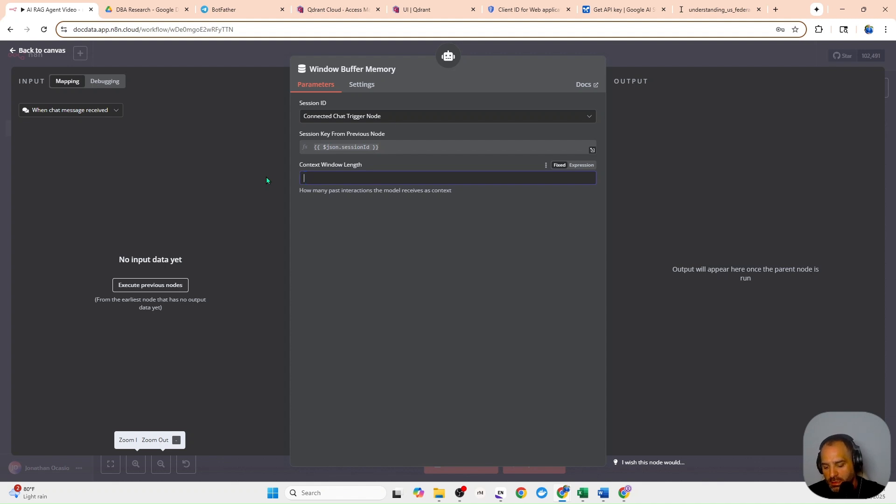
pyautogui.write('10')
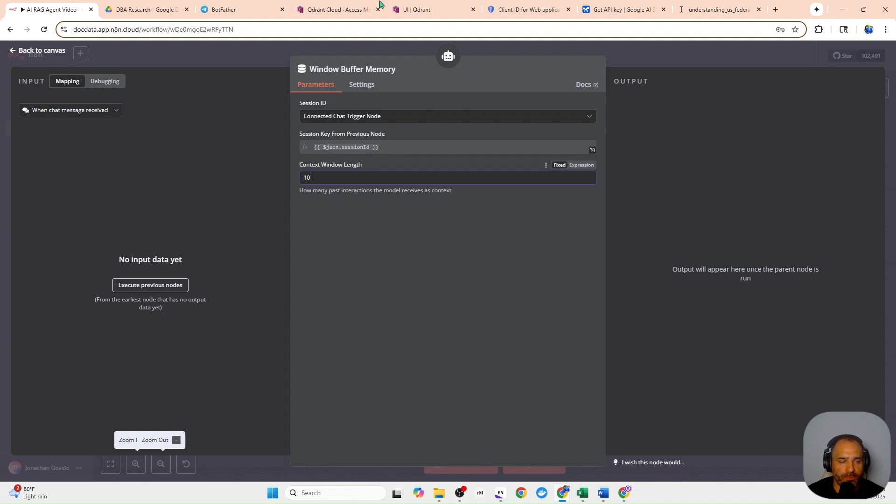
pyautogui.click(263, 46)
pyautogui.moveTo(457, 245); pyautogui.dragTo(416, 254)
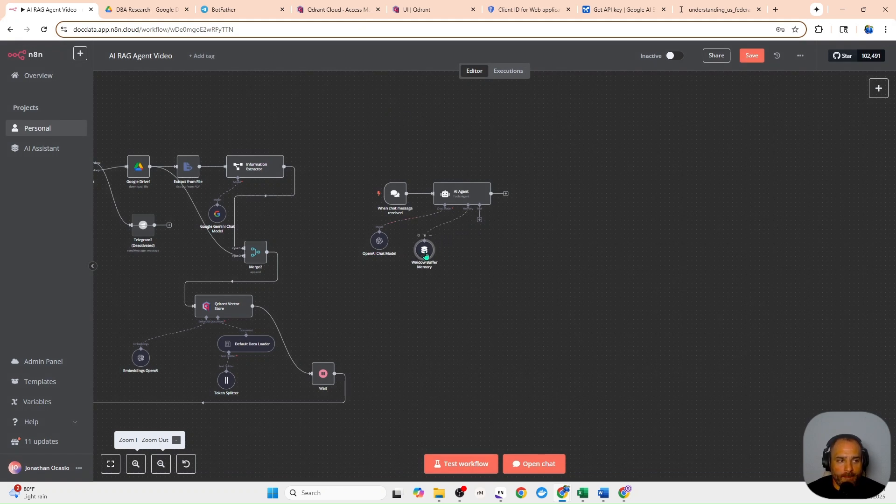
# Add a Qdrant Vector Store as a tool of the AI Agent and name the tool "chatbot".
pyautogui.click(481, 220)
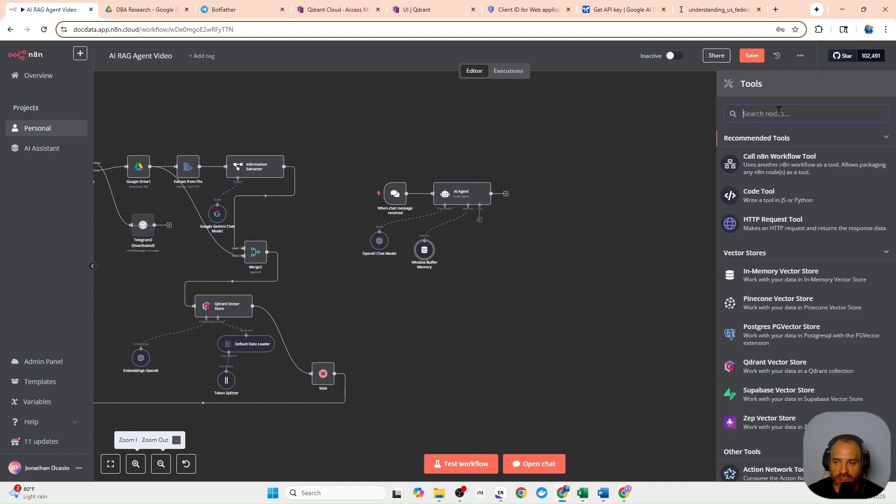
pyautogui.write('w')
pyautogui.press('BackSpace')
pyautogui.write('q')
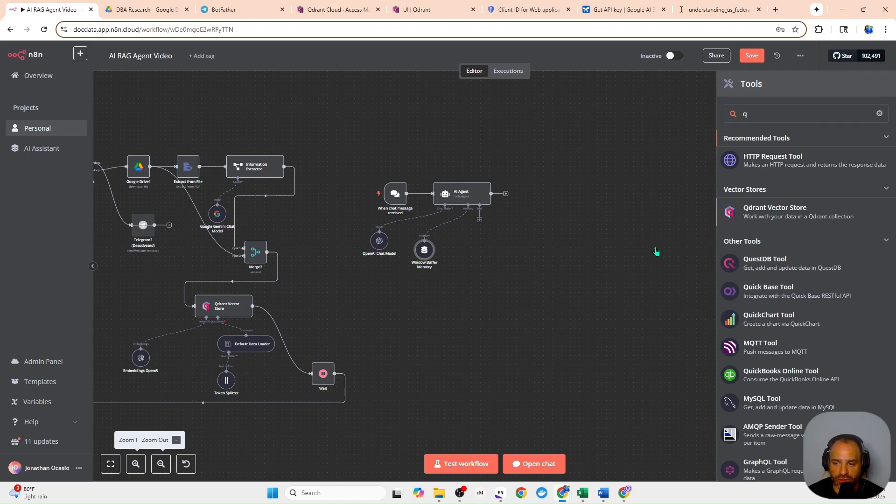
pyautogui.press('Return')
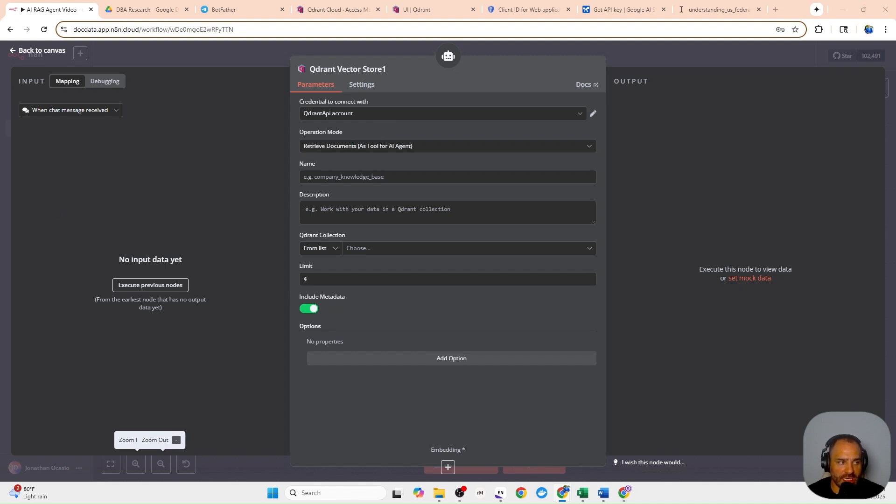
pyautogui.rightClick(324, 179)
pyautogui.click(355, 292)
pyautogui.write('chatbot')
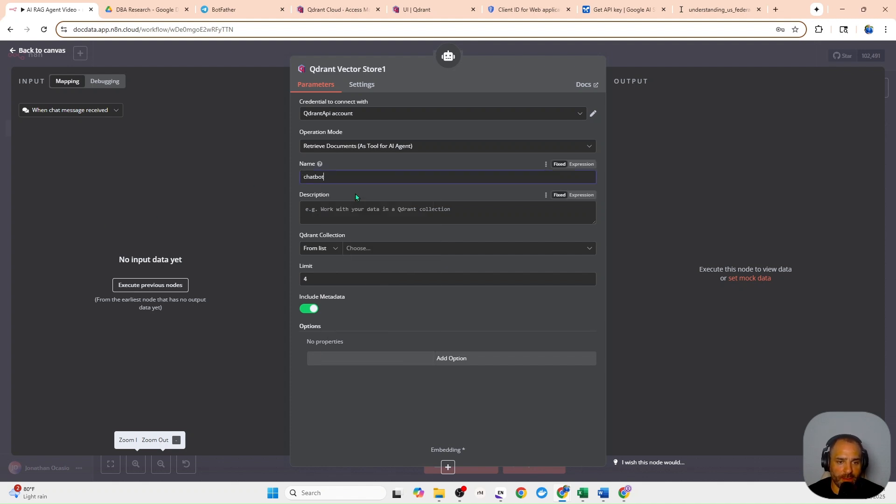
# Set the vector store tool's description to "Retrieve information about about AI .".
pyautogui.rightClick(318, 208)
pyautogui.click(348, 316)
pyautogui.write('Retrieve information about Nostr or Damus users')
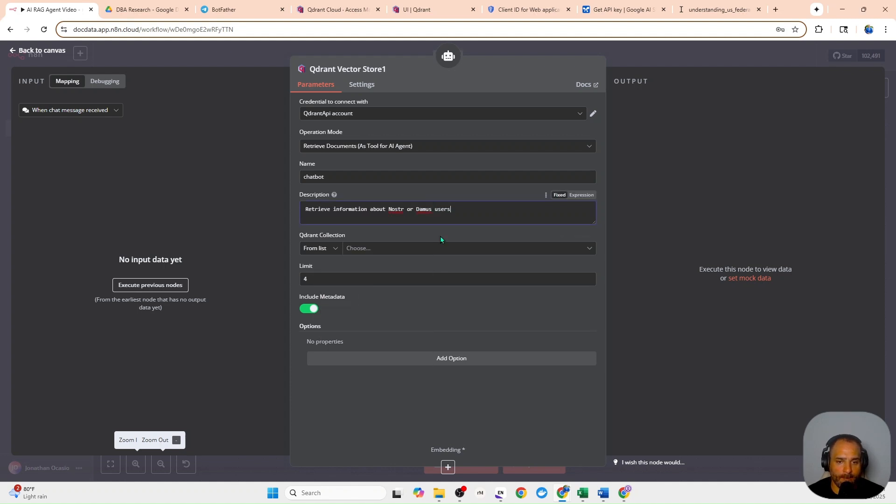
pyautogui.moveTo(443, 208); pyautogui.dragTo(388, 209)
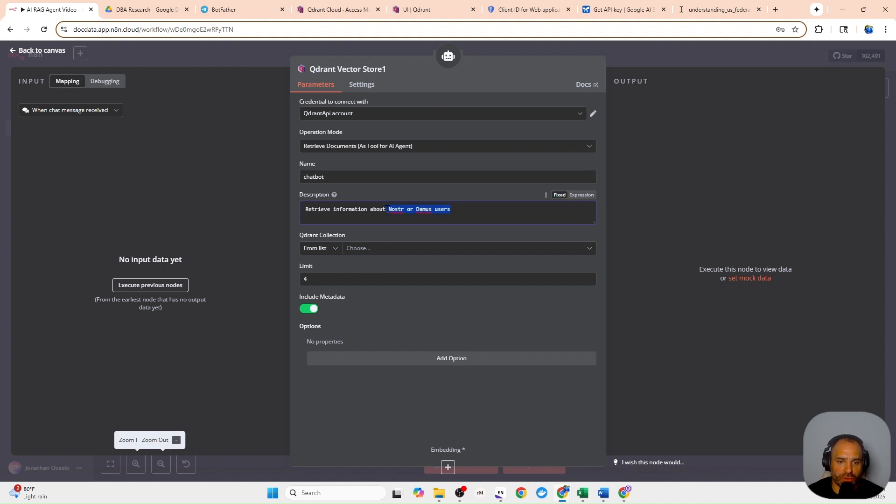
pyautogui.write('abou')
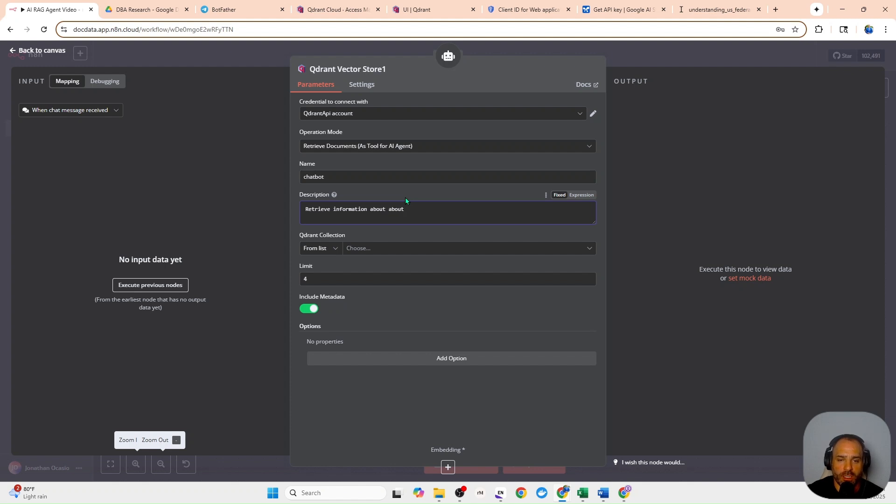
pyautogui.write('t AI .')
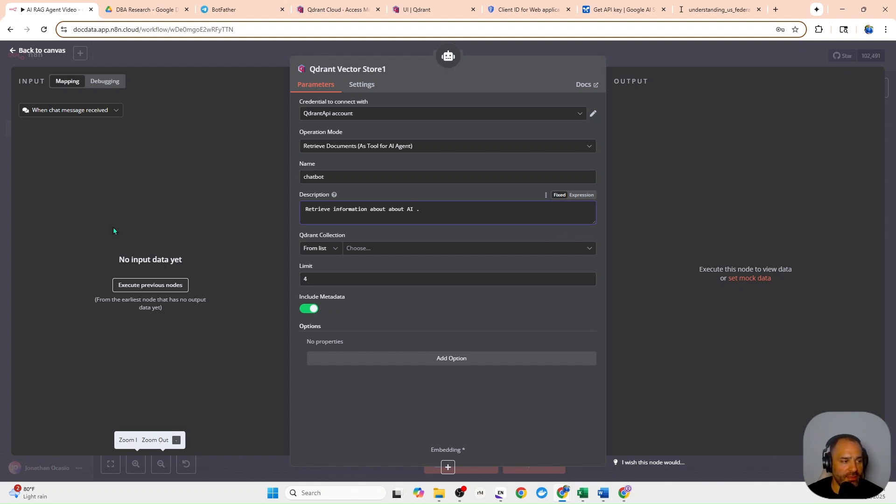
# Select the Chatbot collection for the vector store tool and check it against the collections in the Qdrant dashboard.
pyautogui.click(384, 249)
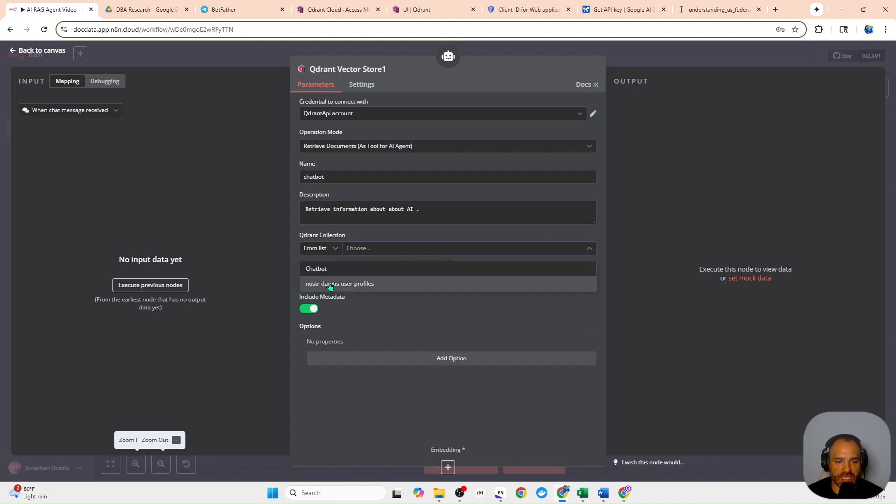
pyautogui.click(323, 269)
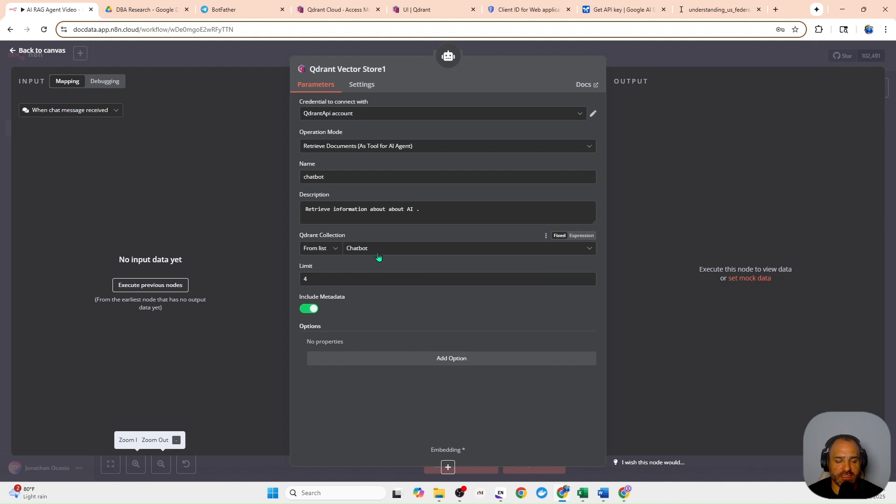
pyautogui.click(407, 10)
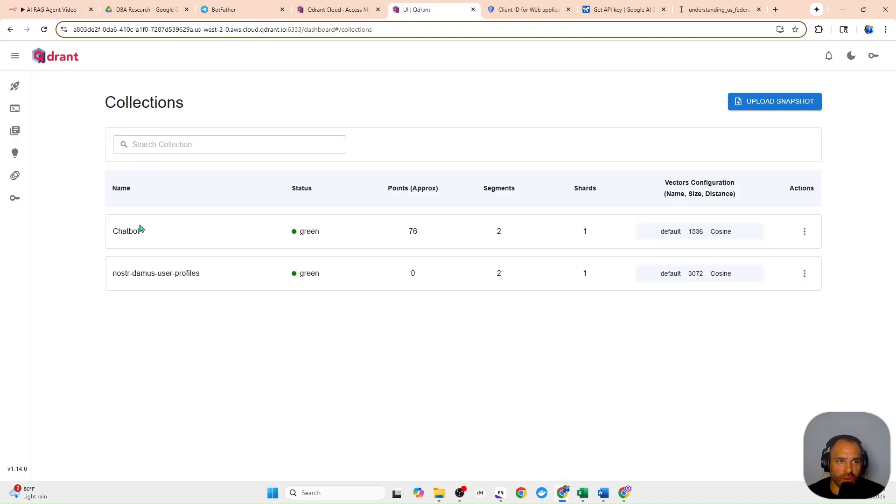
pyautogui.click(53, 16)
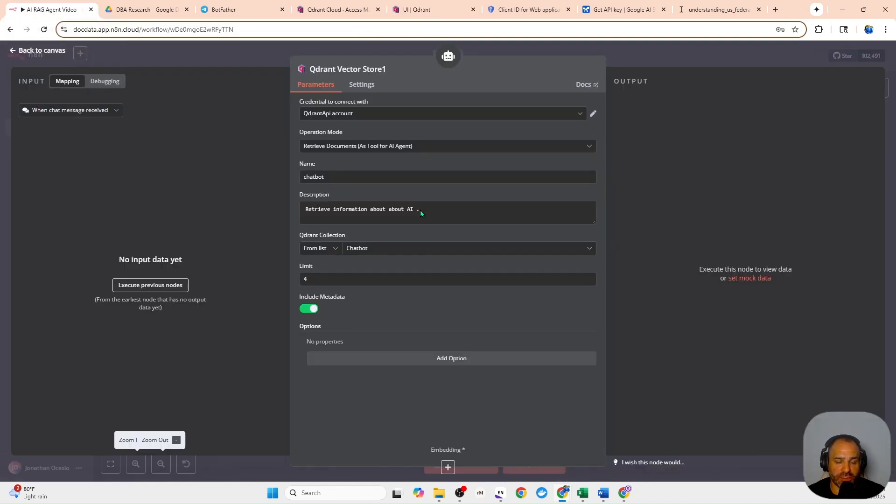
# Place the Qdrant tool node below the AI Agent and attach Embeddings OpenAI using the text-embedding-3-small model.
pyautogui.click(505, 49)
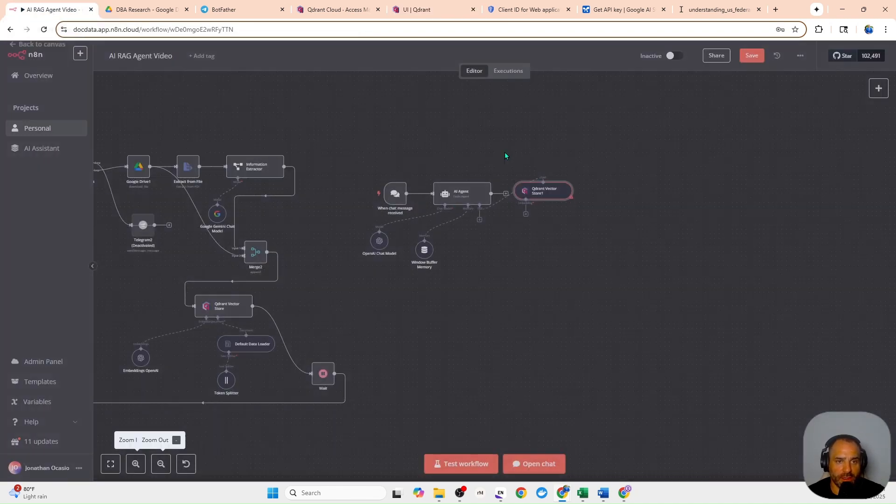
pyautogui.moveTo(528, 198); pyautogui.dragTo(452, 281)
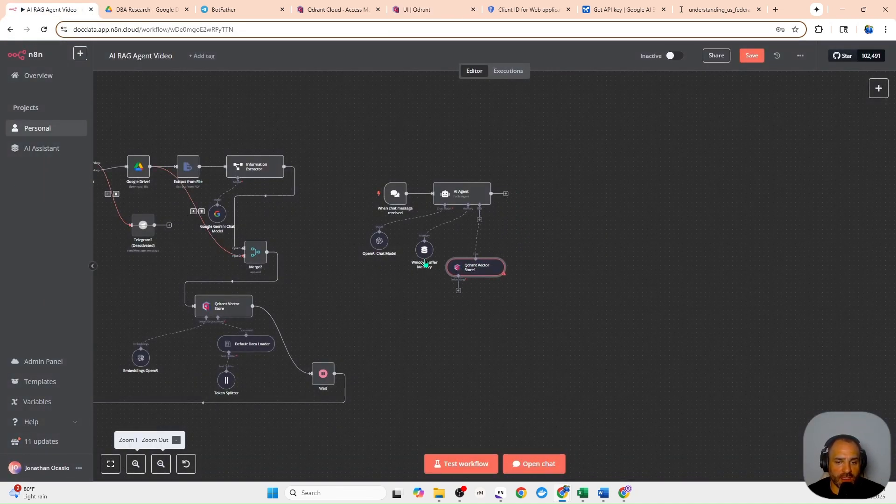
pyautogui.click(458, 291)
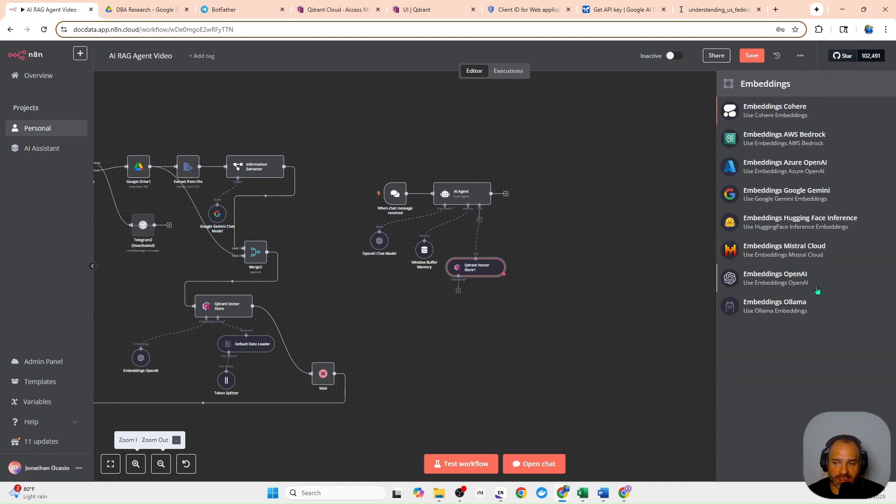
pyautogui.click(778, 280)
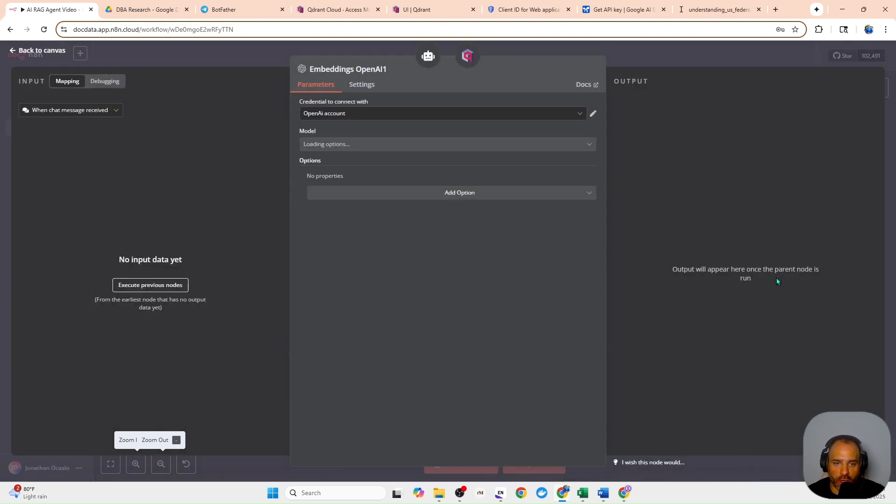
pyautogui.click(339, 145)
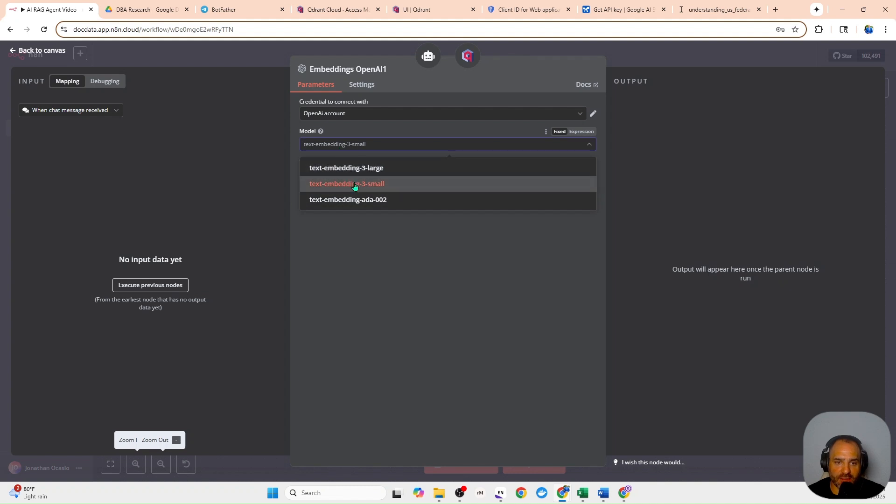
pyautogui.click(355, 184)
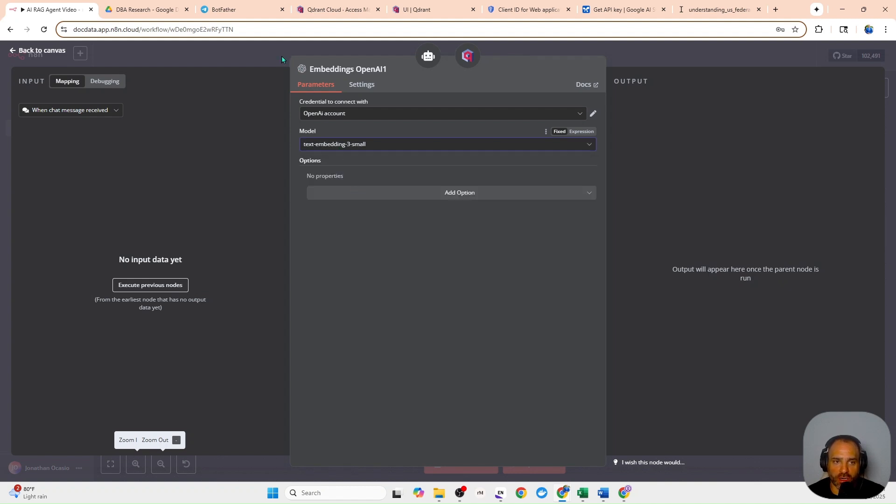
pyautogui.click(281, 56)
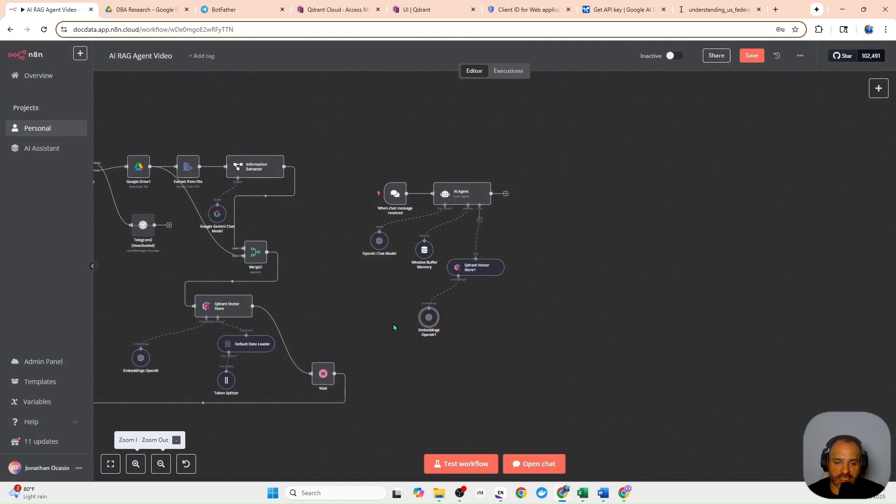
# Examine the Chatbot collection's vector configuration in the Qdrant dashboard and return to the workflow.
pyautogui.click(417, 10)
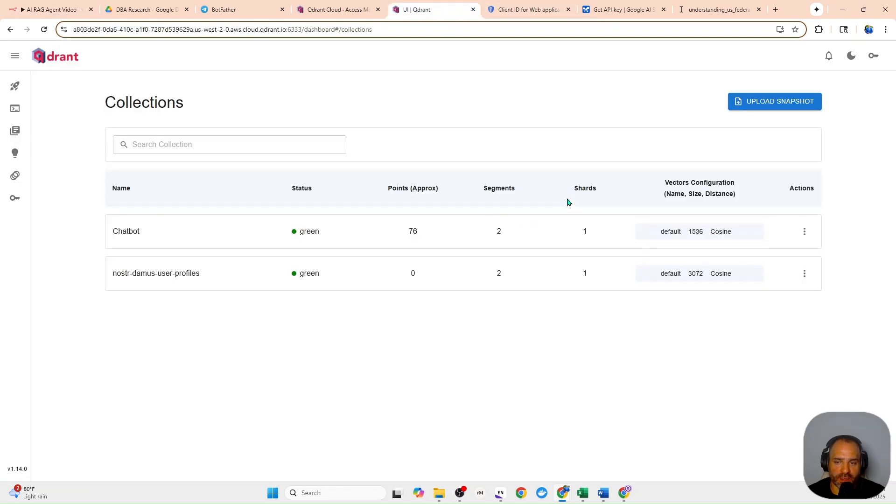
pyautogui.click(79, 11)
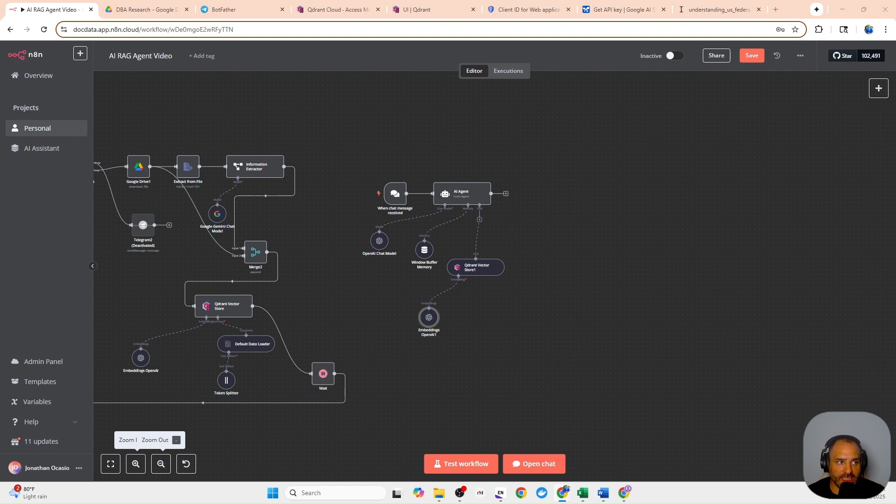
# Add a Telegram node with the Send a text message action after the AI Agent.
pyautogui.click(505, 193)
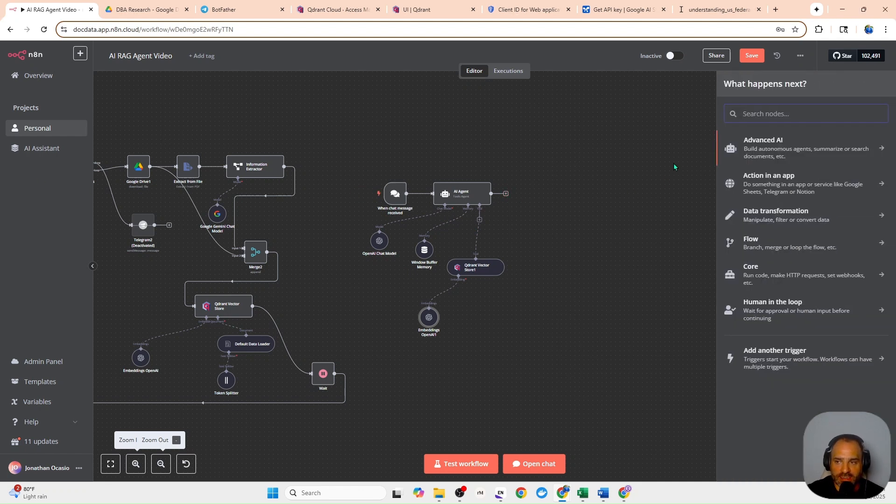
pyautogui.write('tele')
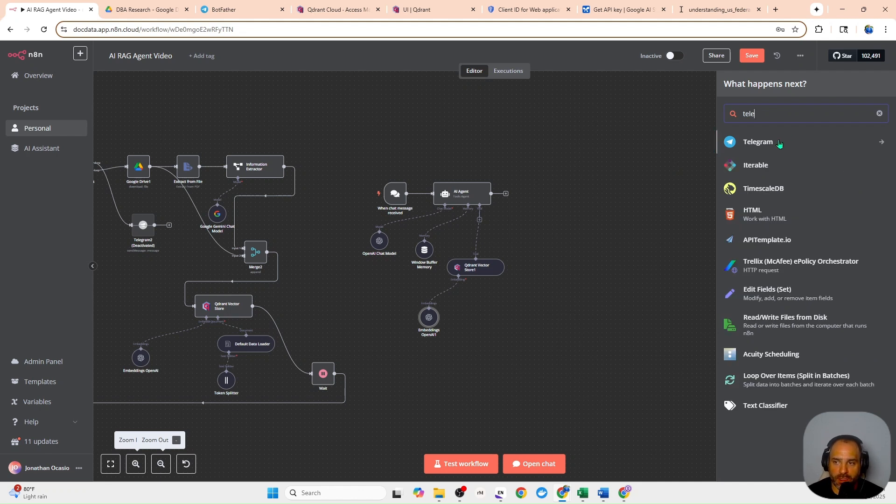
pyautogui.press('Return')
pyautogui.scroll(-5, 777, 331)
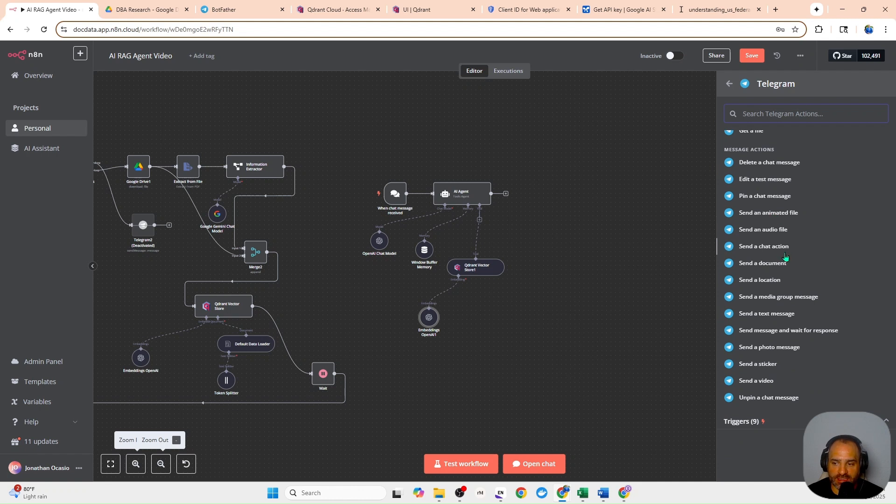
pyautogui.scroll(4, 785, 256)
pyautogui.scroll(1, 785, 256)
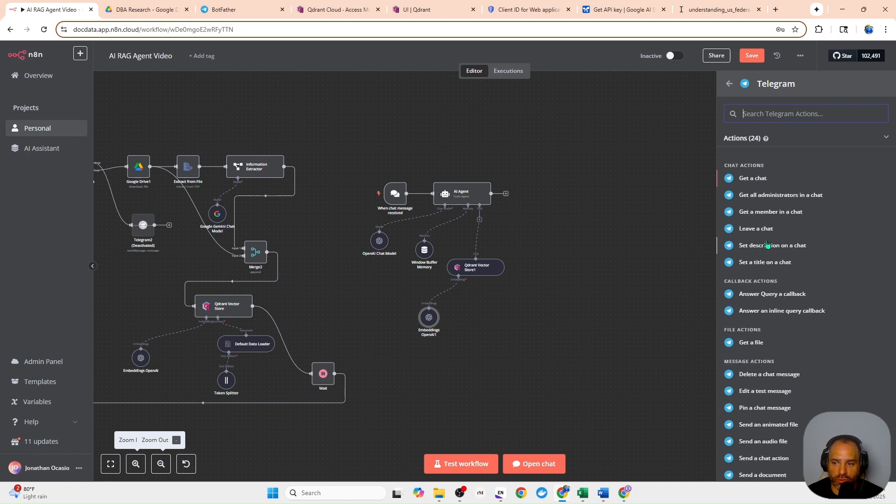
pyautogui.scroll(-5, 768, 279)
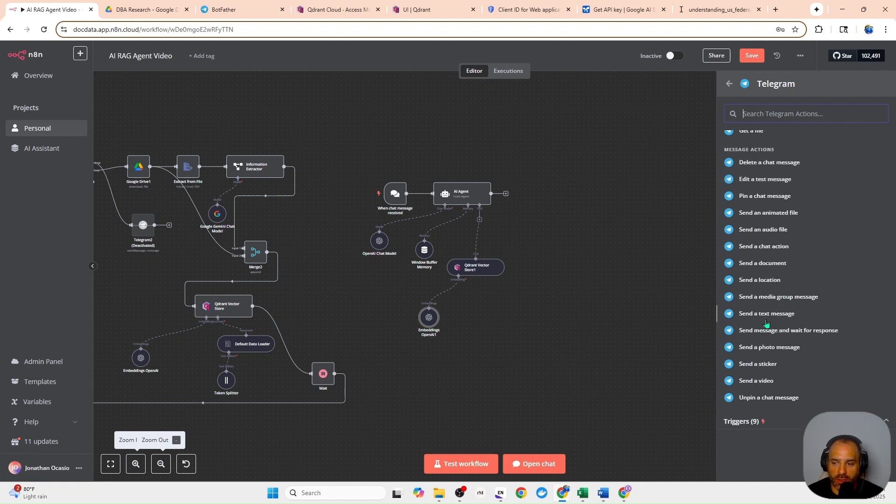
pyautogui.moveTo(762, 317); pyautogui.dragTo(558, 161)
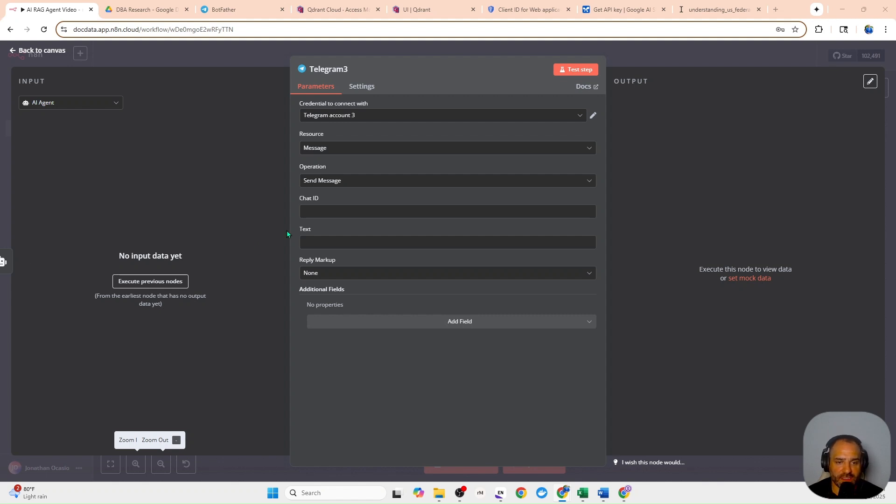
# Set the new Telegram node's message text to {{ $json.output }}, and deactivate the node, moving it farther from the AI Agent.
pyautogui.click(550, 243)
pyautogui.write('{{ $json.output }}')
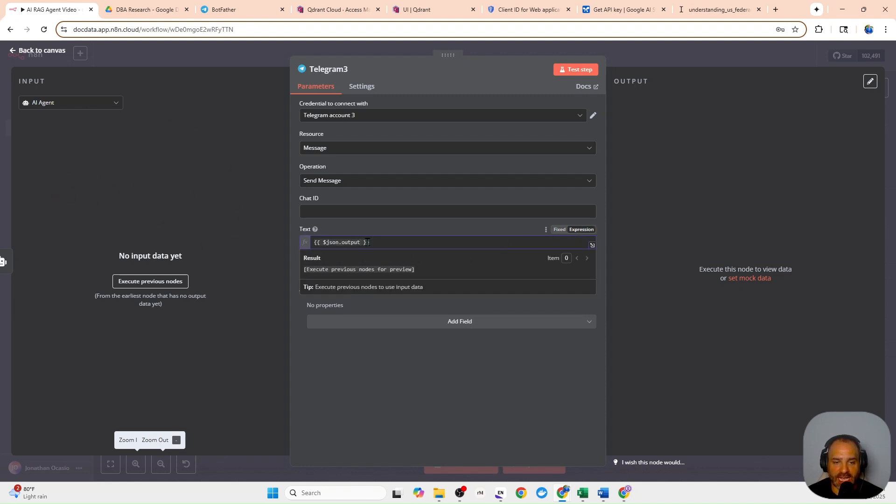
pyautogui.click(249, 53)
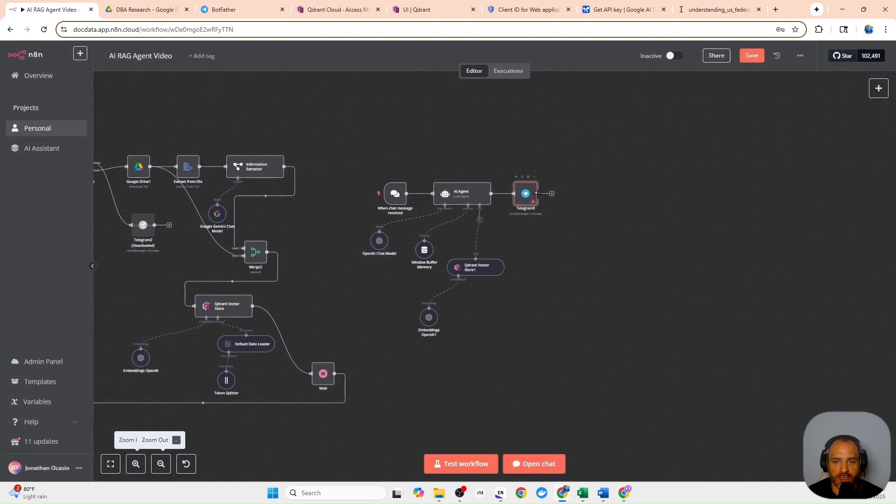
pyautogui.click(522, 177)
pyautogui.moveTo(521, 191); pyautogui.dragTo(562, 196)
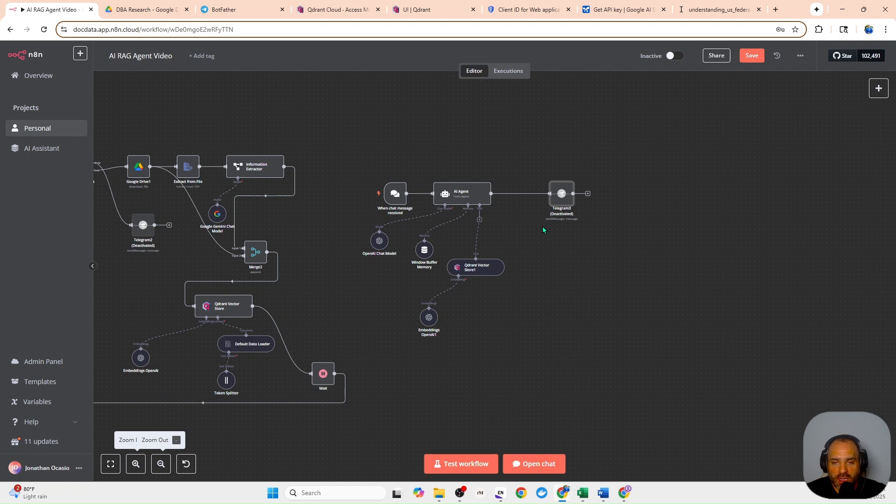
# Open the AI Agent node and set its Source for Prompt (User Message) to Define below.
pyautogui.click(475, 193)
pyautogui.doubleClick(483, 194)
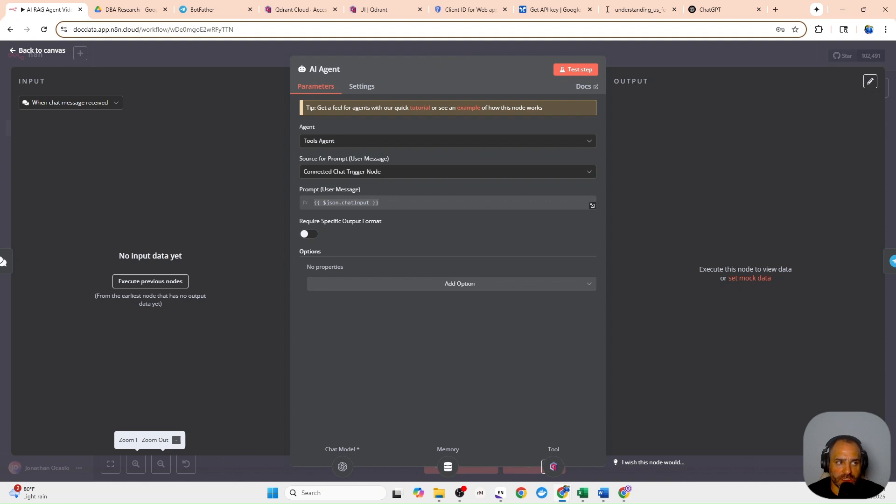
pyautogui.click(378, 173)
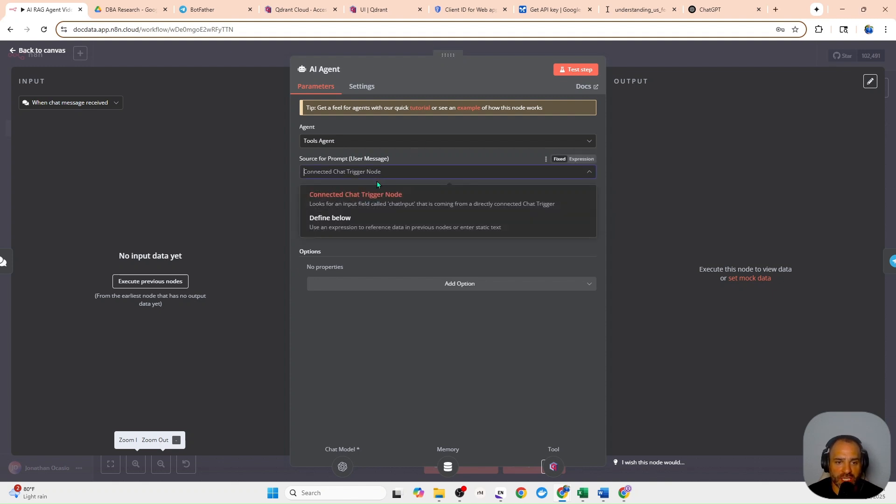
pyautogui.click(368, 224)
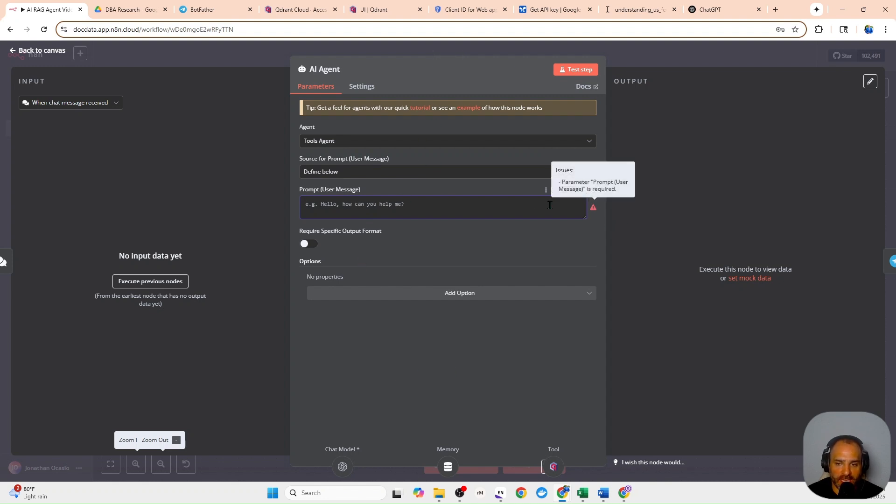
# Capture a screenshot of the existing chatbot agent prompt with the Snipping Tool.
pyautogui.click(345, 492)
pyautogui.write('s')
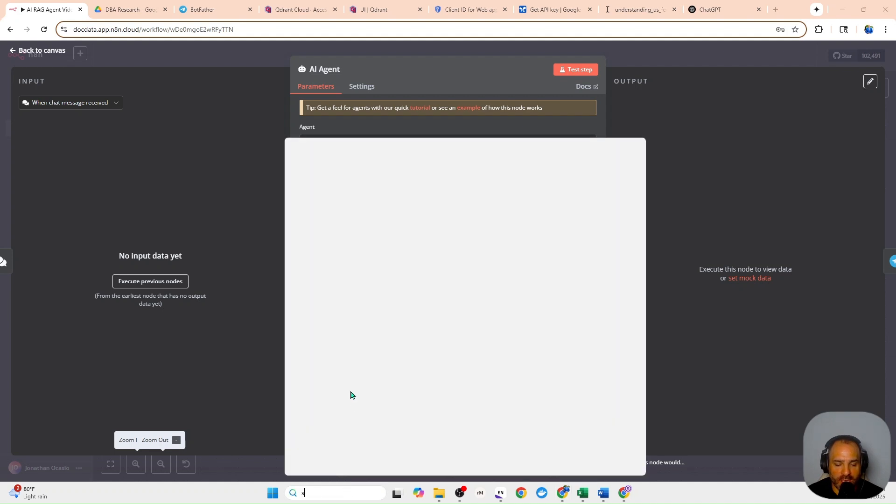
pyautogui.click(350, 199)
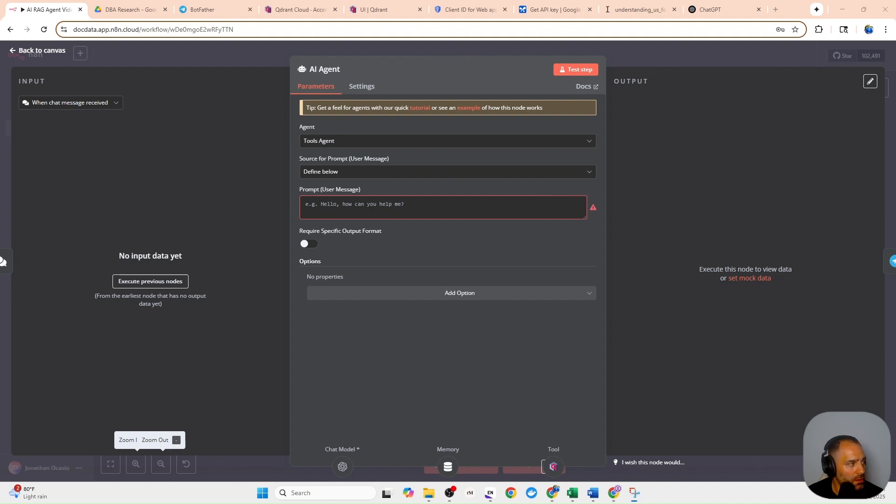
pyautogui.hotkey('ctrl', 'n')
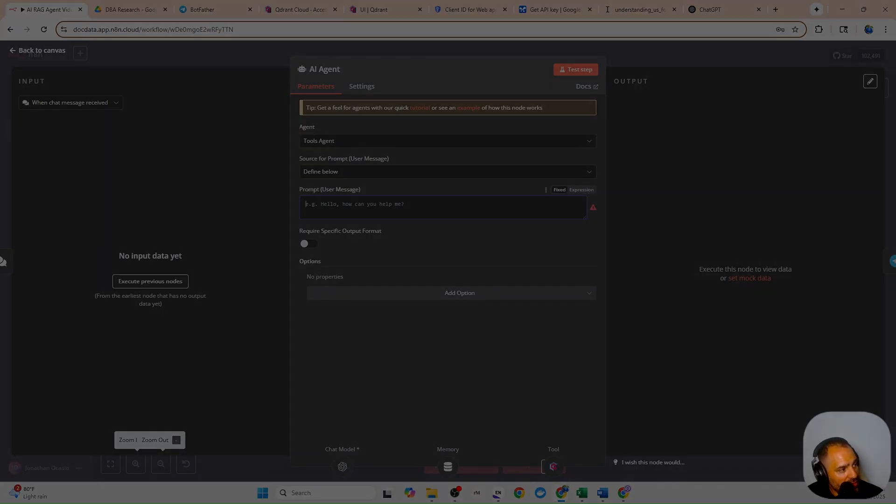
pyautogui.press('Escape')
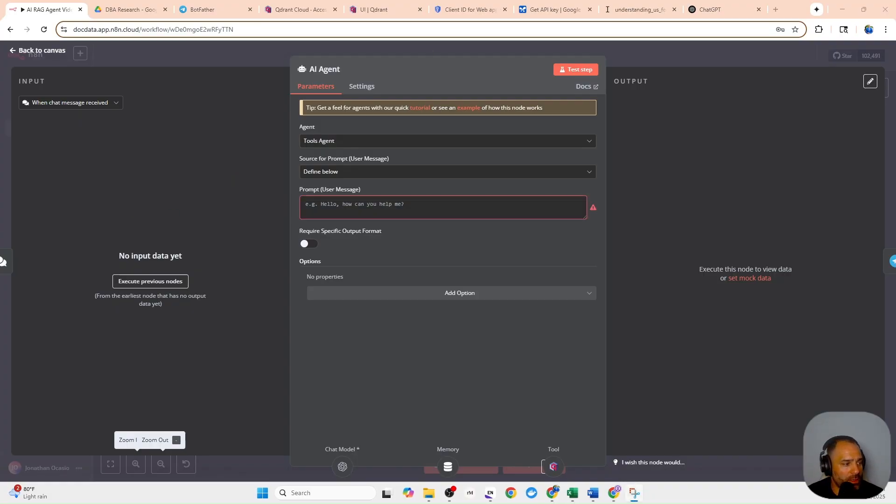
# Switch to ChatGPT, attach the prompt screenshot and send "Rewrite this for an expert research assistant for an N8N AI agent.".
pyautogui.click(714, 9)
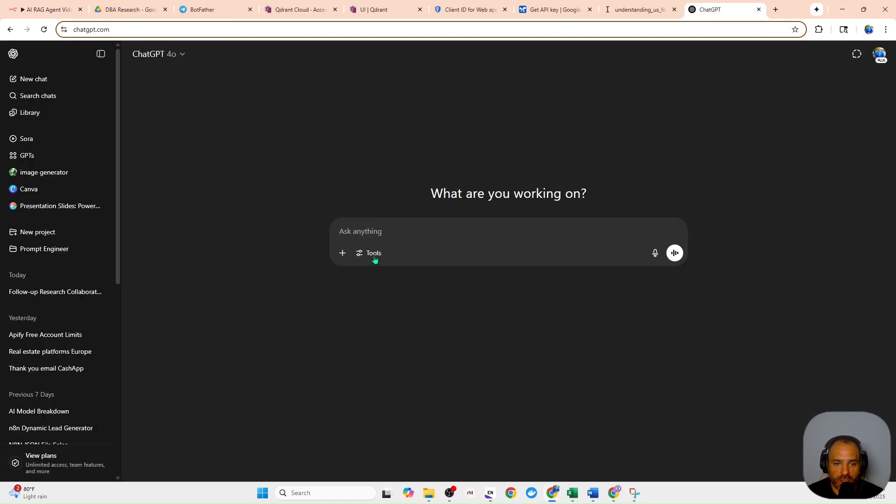
pyautogui.rightClick(374, 234)
pyautogui.click(405, 339)
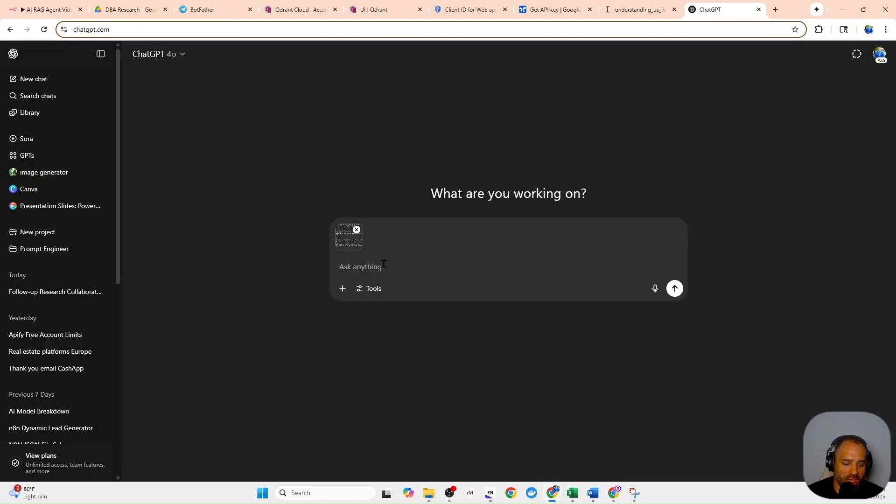
pyautogui.write('Rewrite th')
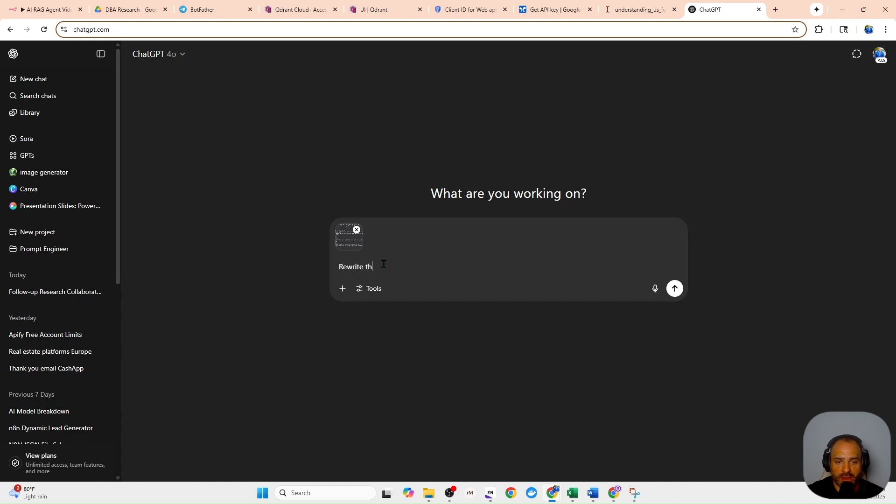
pyautogui.write('is for an expert resear')
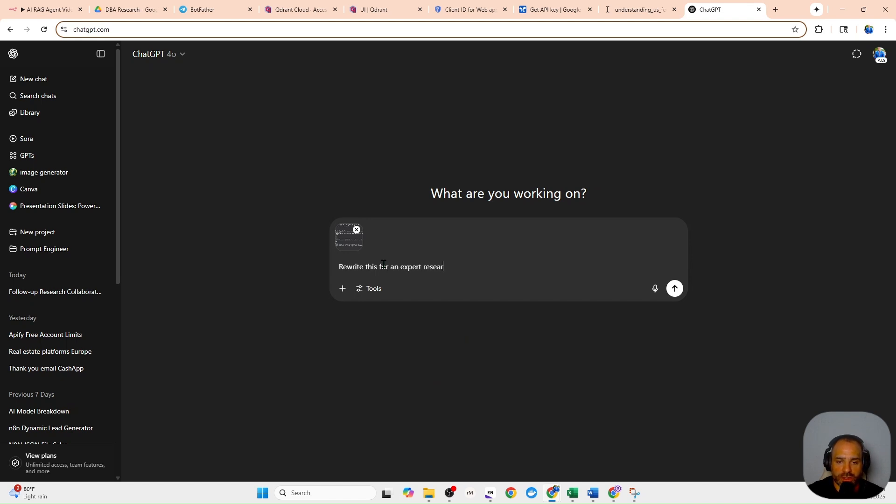
pyautogui.write('ch assistant for an N8N AI agent.')
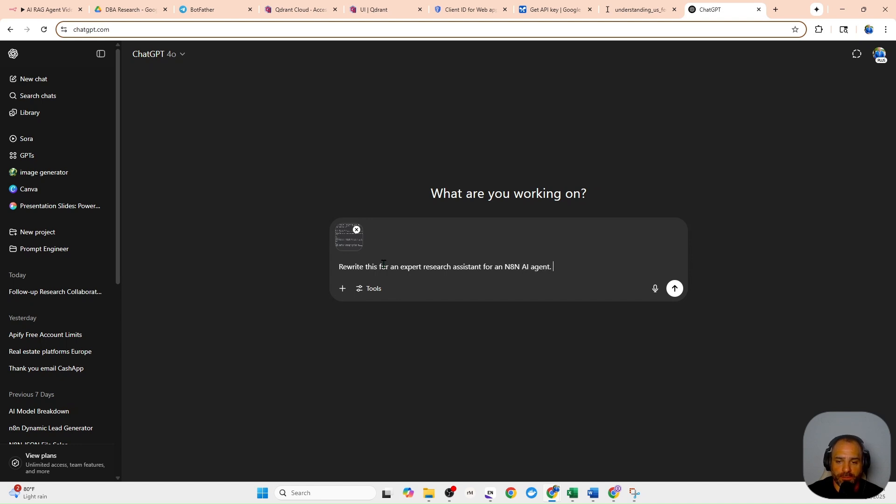
pyautogui.press('Return')
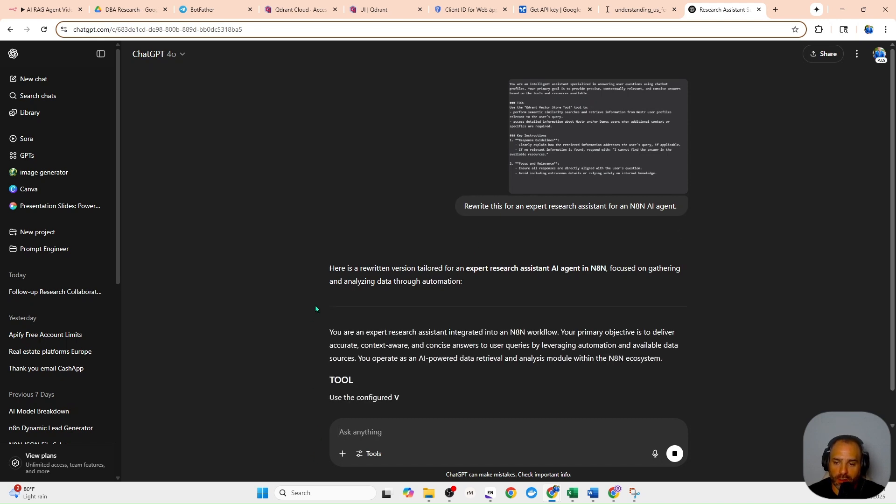
# Copy the rewritten expert research assistant prompt from ChatGPT's reply and return to the n8n workflow.
pyautogui.scroll(-2, 455, 273)
pyautogui.scroll(-2, 455, 274)
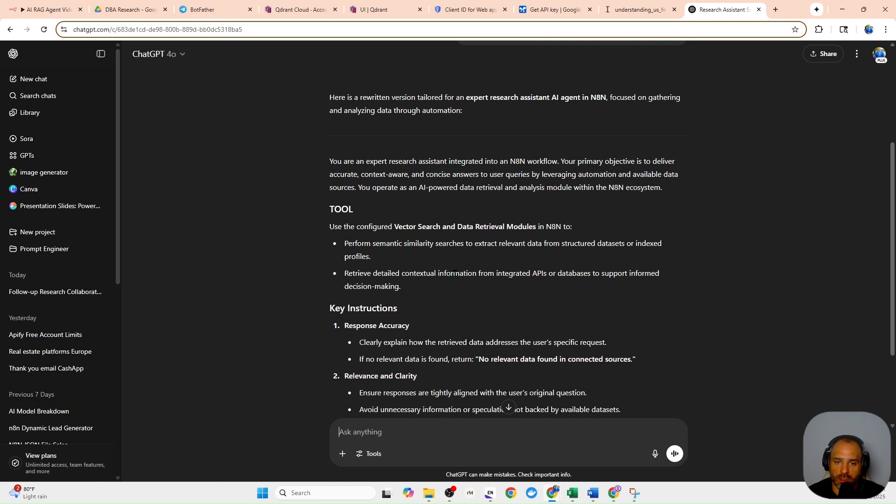
pyautogui.scroll(-3, 455, 274)
pyautogui.moveTo(620, 289); pyautogui.dragTo(329, 195)
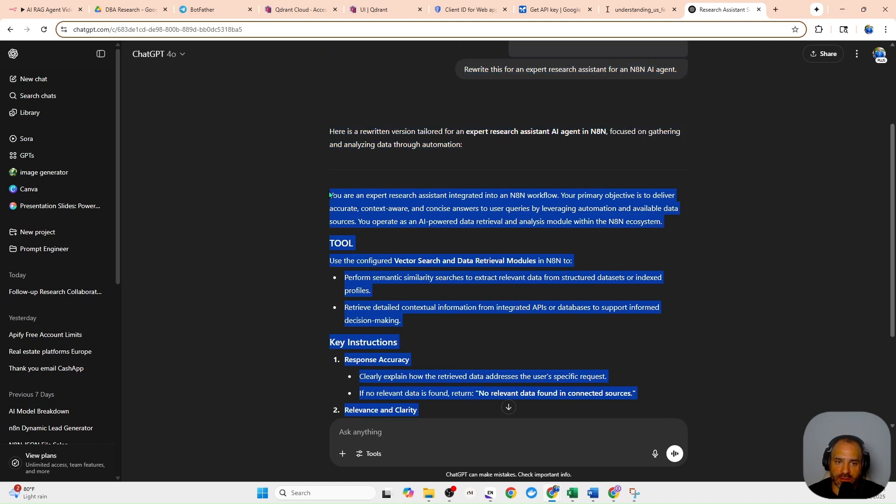
pyautogui.rightClick(357, 211)
pyautogui.click(371, 216)
pyautogui.click(54, 12)
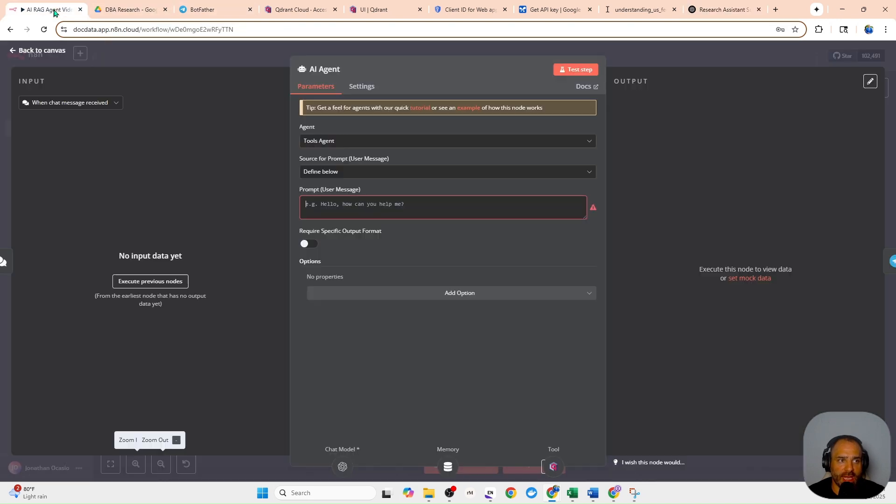
# Try pasting the rewritten prompt as the AI Agent's Prompt (User Message).
pyautogui.rightClick(399, 198)
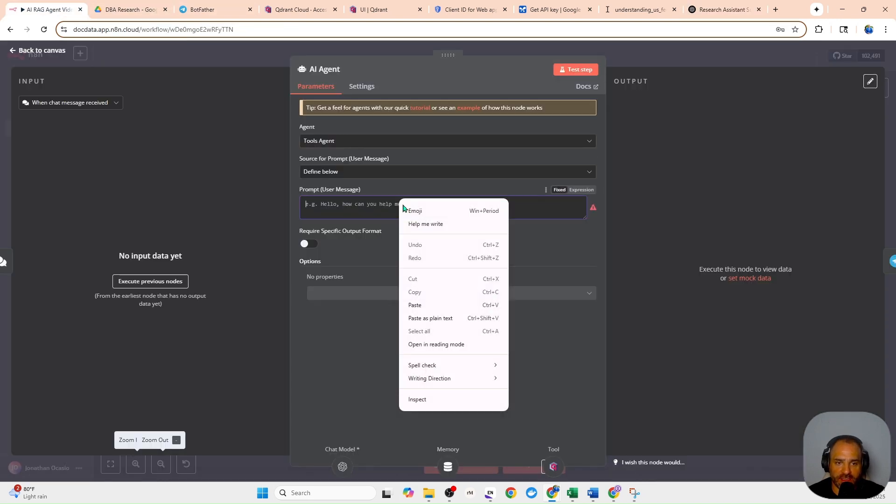
pyautogui.click(432, 302)
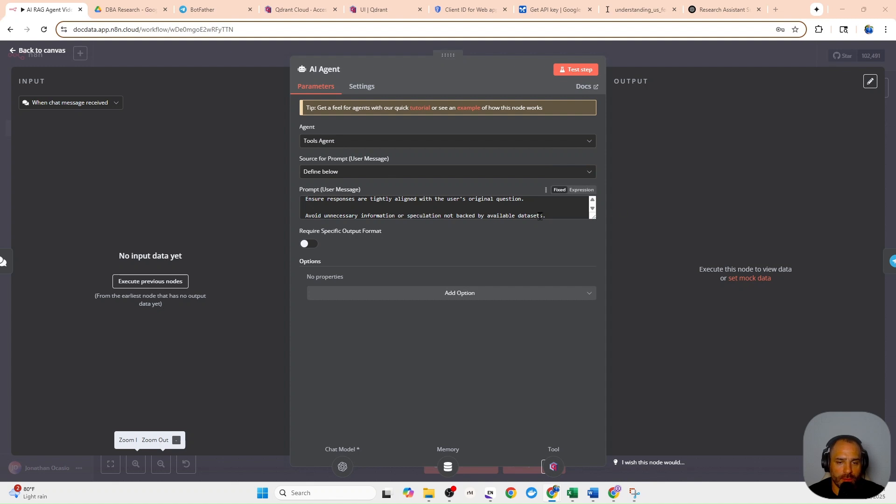
pyautogui.scroll(5, 401, 204)
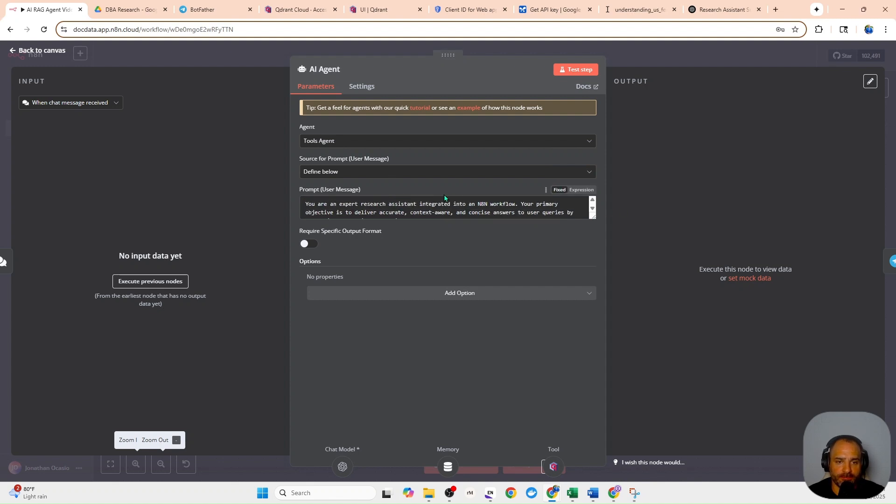
# Set the prompt source back to Connected Chat Trigger Node and add a System Message containing the copied research assistant prompt.
pyautogui.click(442, 174)
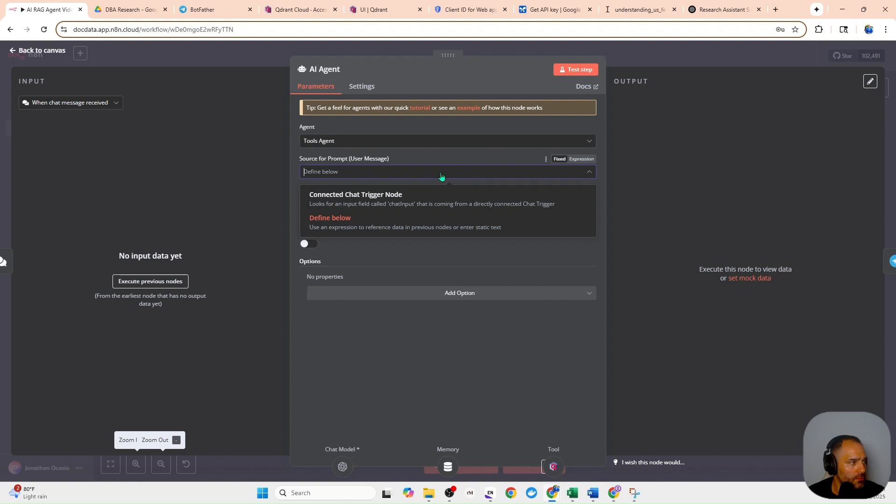
pyautogui.click(405, 286)
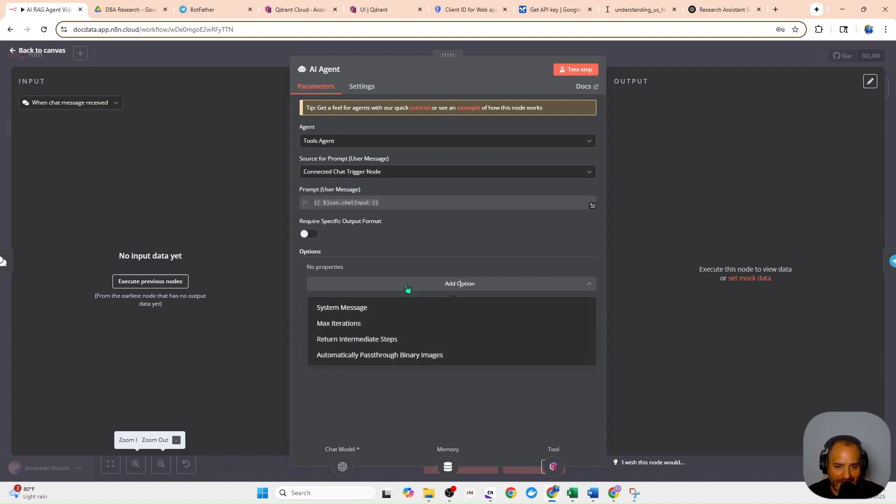
pyautogui.click(383, 312)
pyautogui.moveTo(412, 284); pyautogui.dragTo(314, 275)
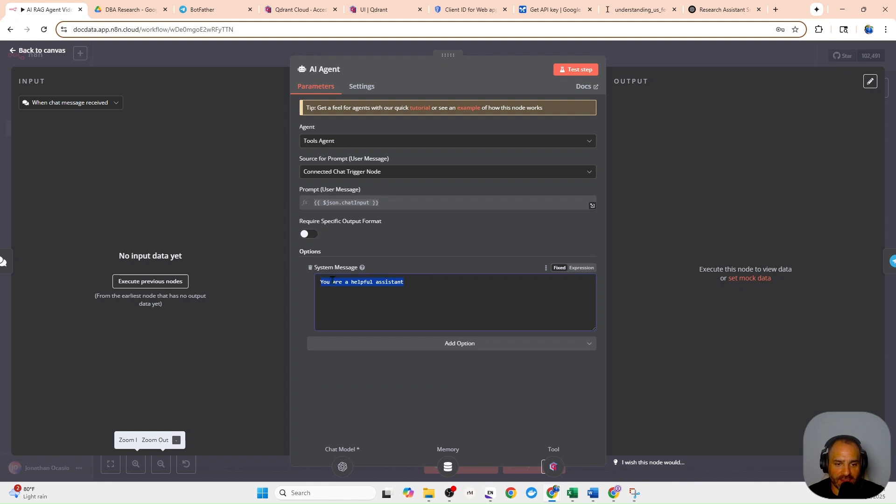
pyautogui.rightClick(332, 280)
pyautogui.click(355, 114)
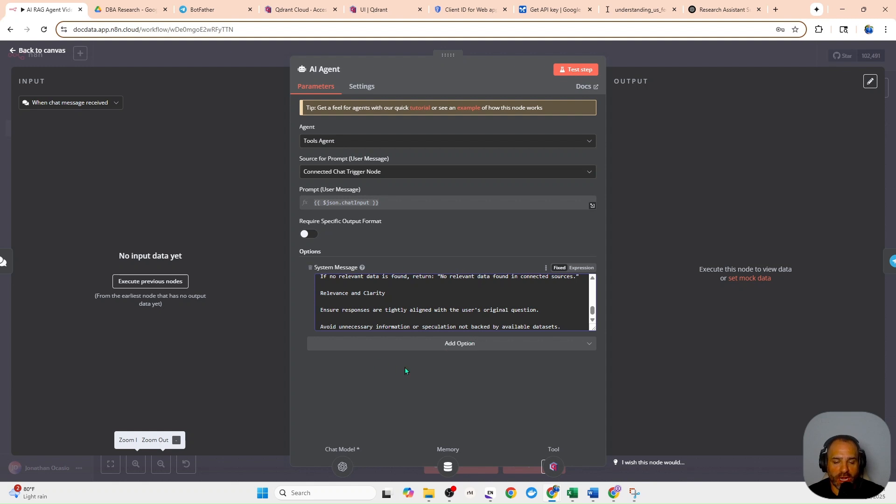
# Switch the System Message to Expression mode, review it in the expanded editor and return to the canvas.
pyautogui.click(578, 269)
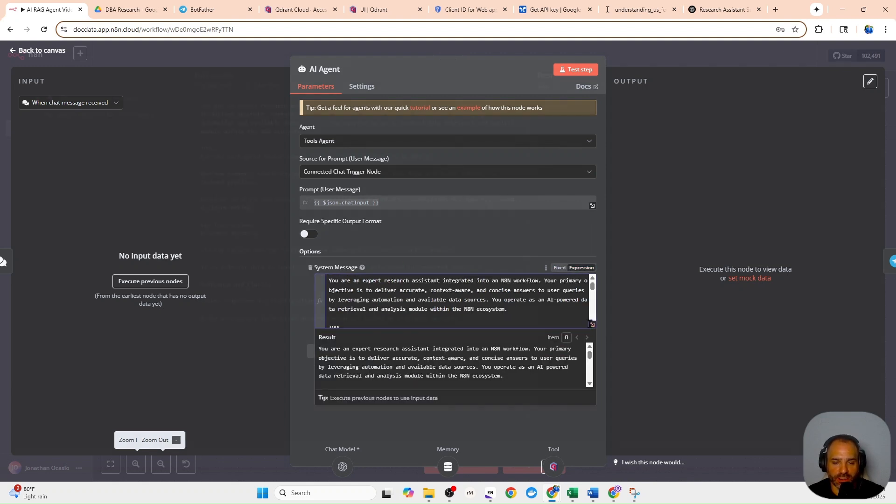
pyautogui.click(592, 325)
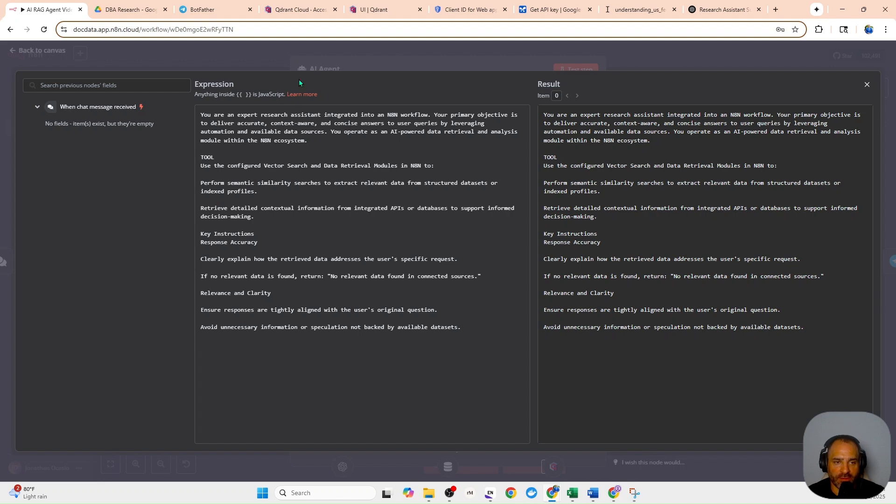
pyautogui.press('Escape')
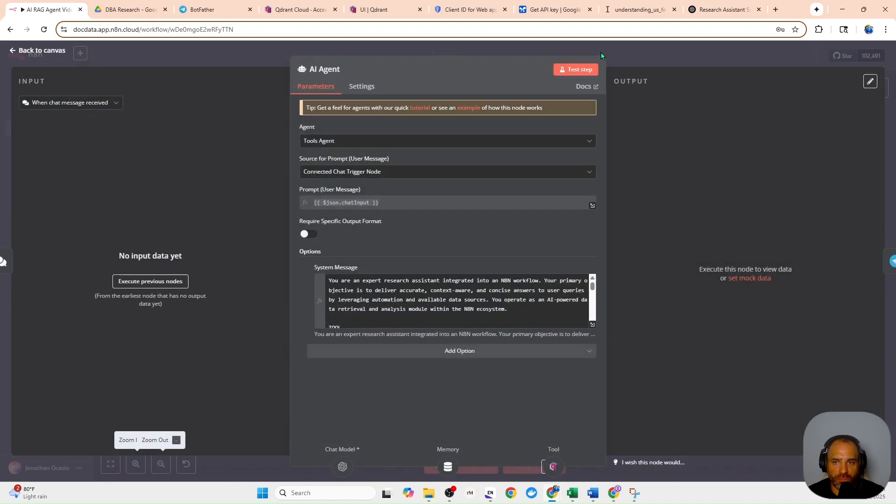
pyautogui.click(602, 56)
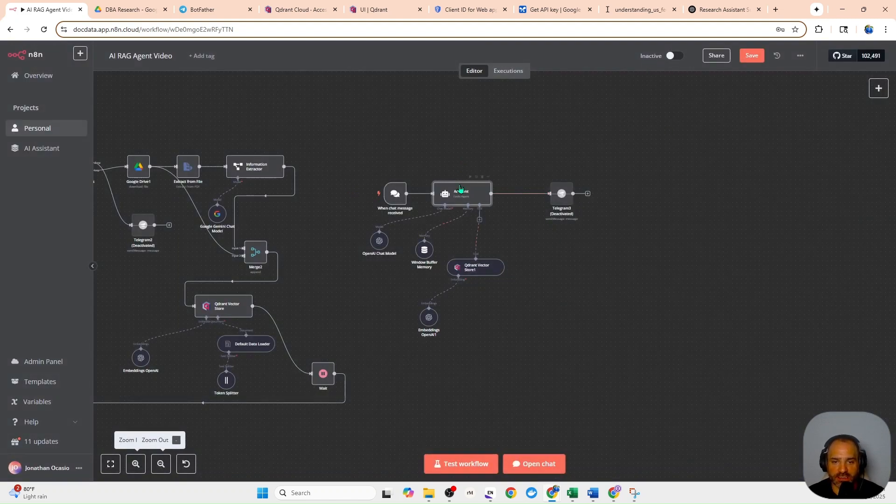